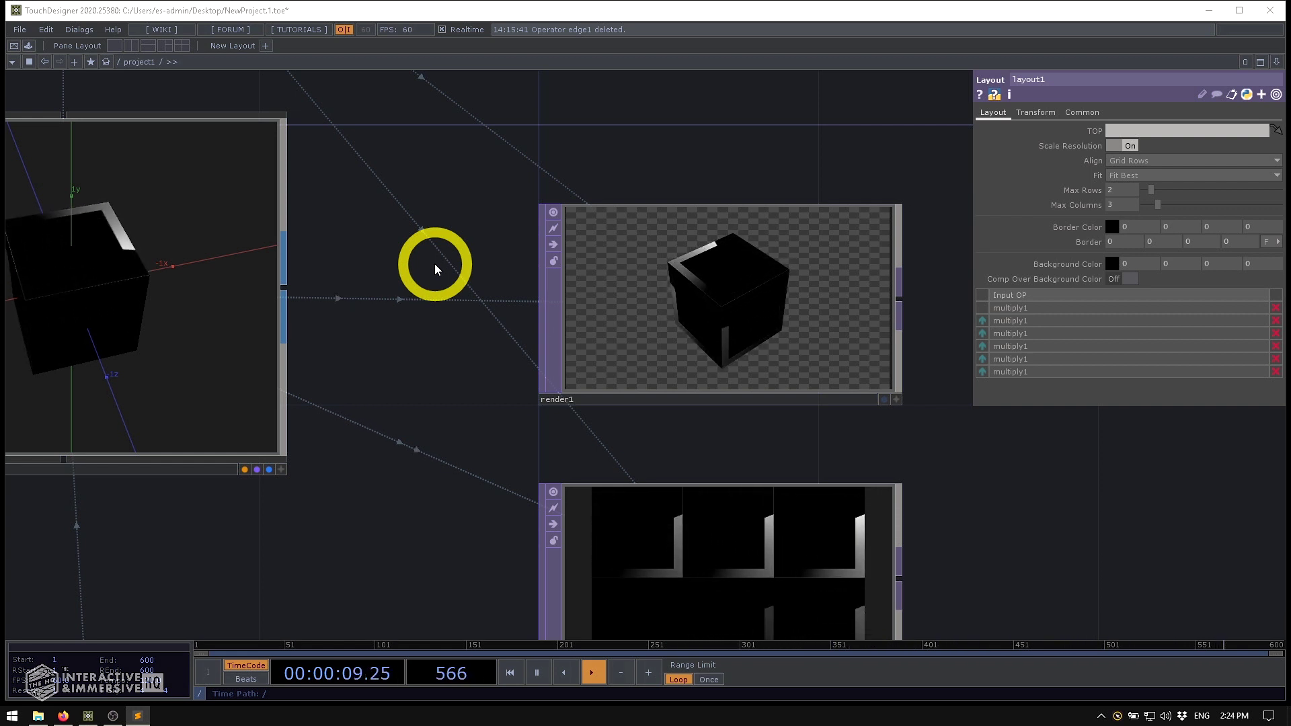
- Delete all the existing operators from the project1 network
scroll(434, 264, "down", 3)
left_click(562, 422)
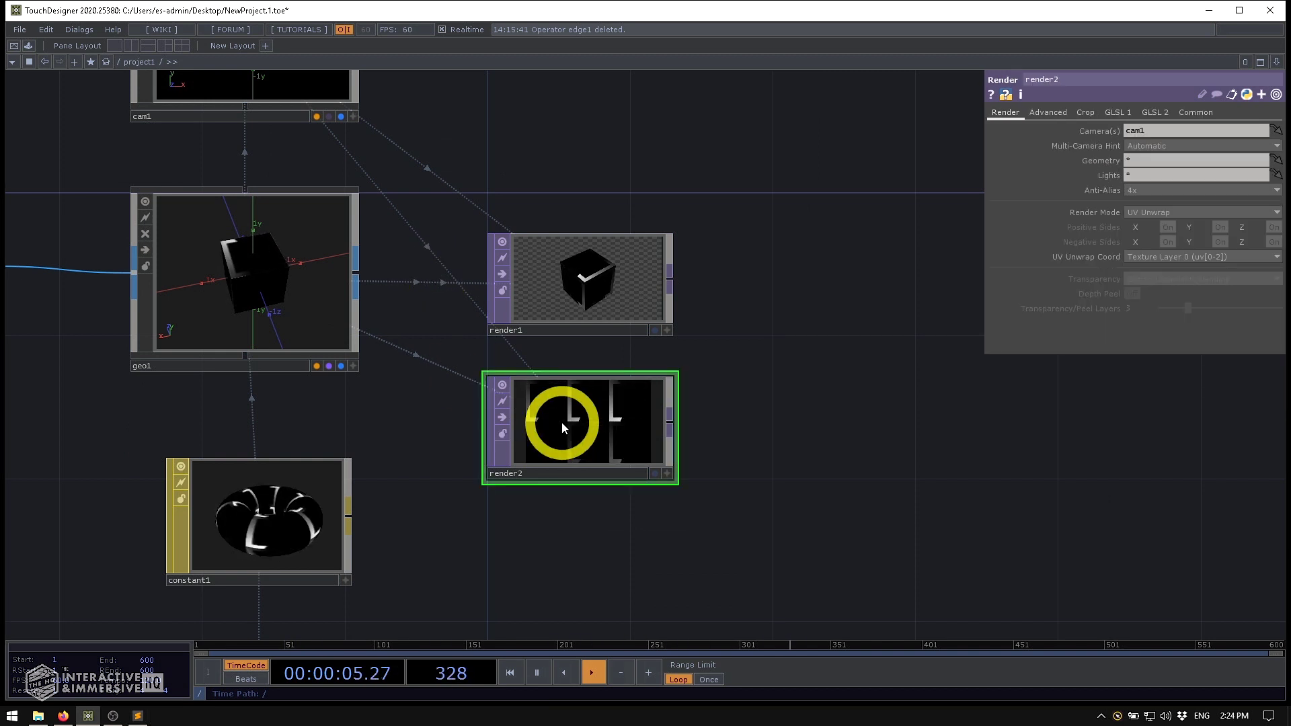
scroll(562, 414, "down", 3)
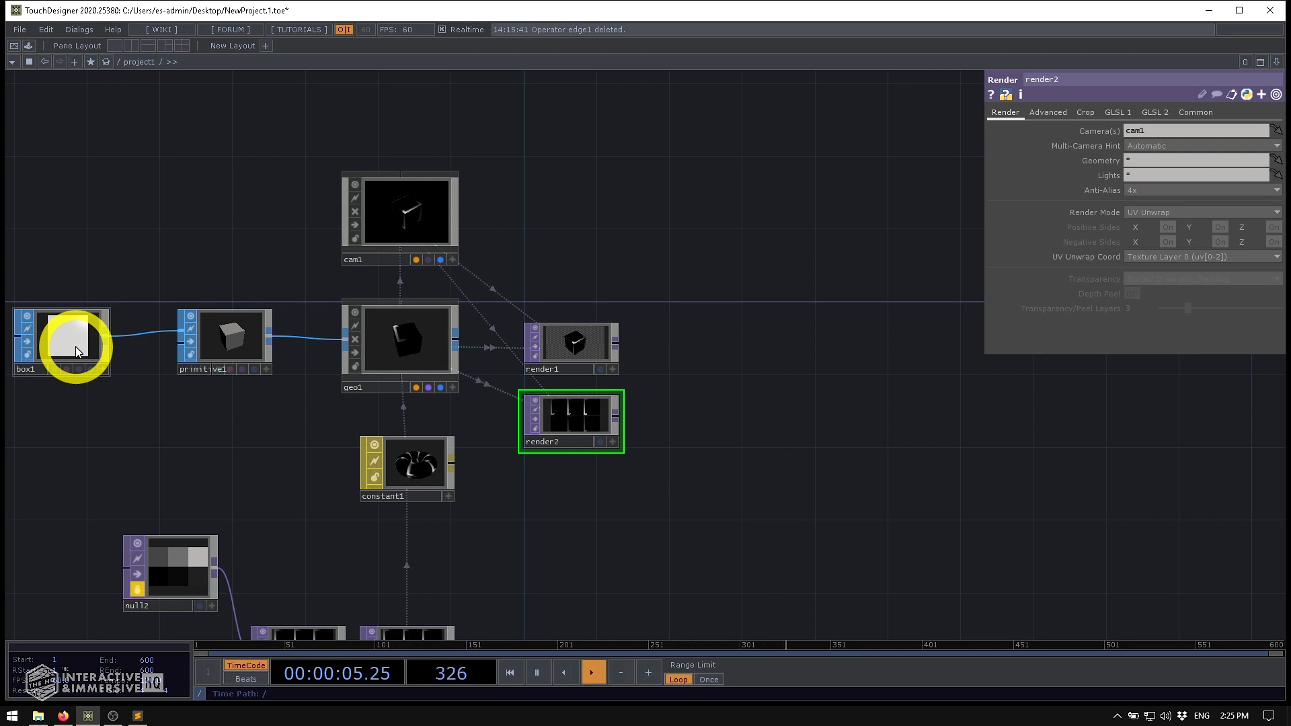
left_click_drag(294, 393, 412, 301)
scroll(404, 309, "down", 3)
left_click_drag(86, 138, 690, 563)
key("Delete")
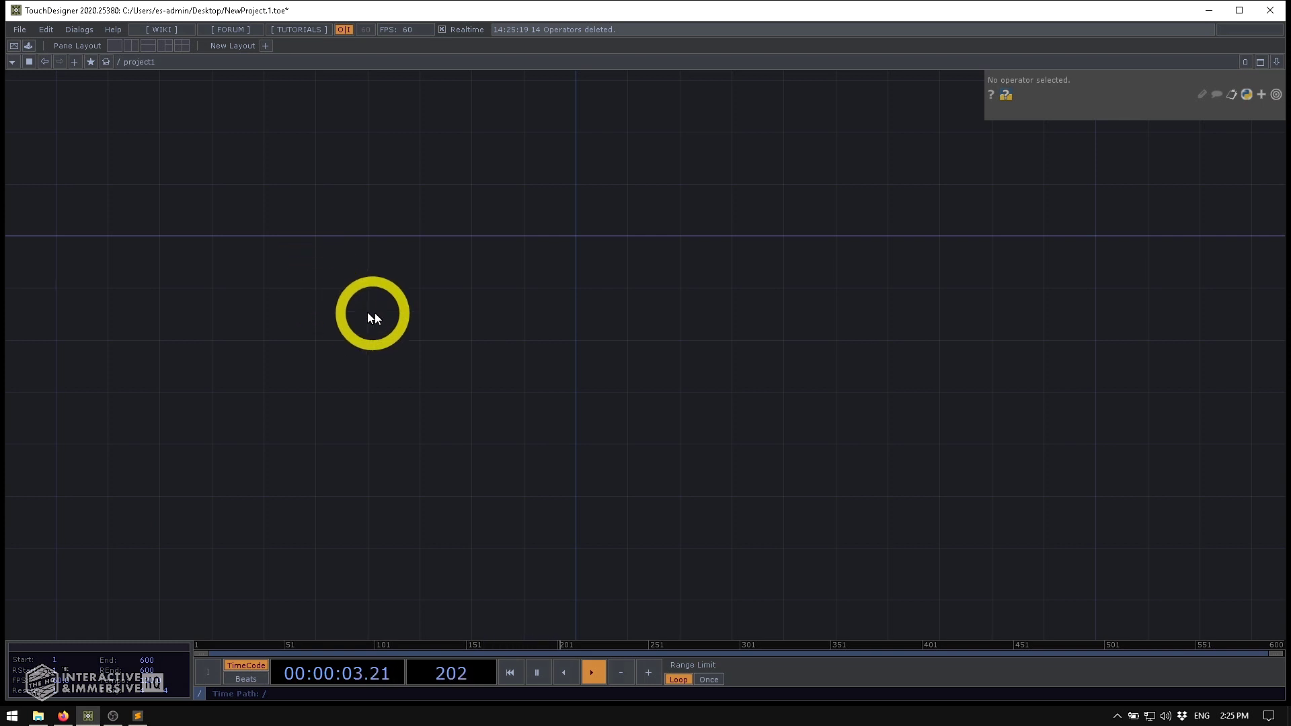
- Add a Box SOP to the empty network
key("Tab")
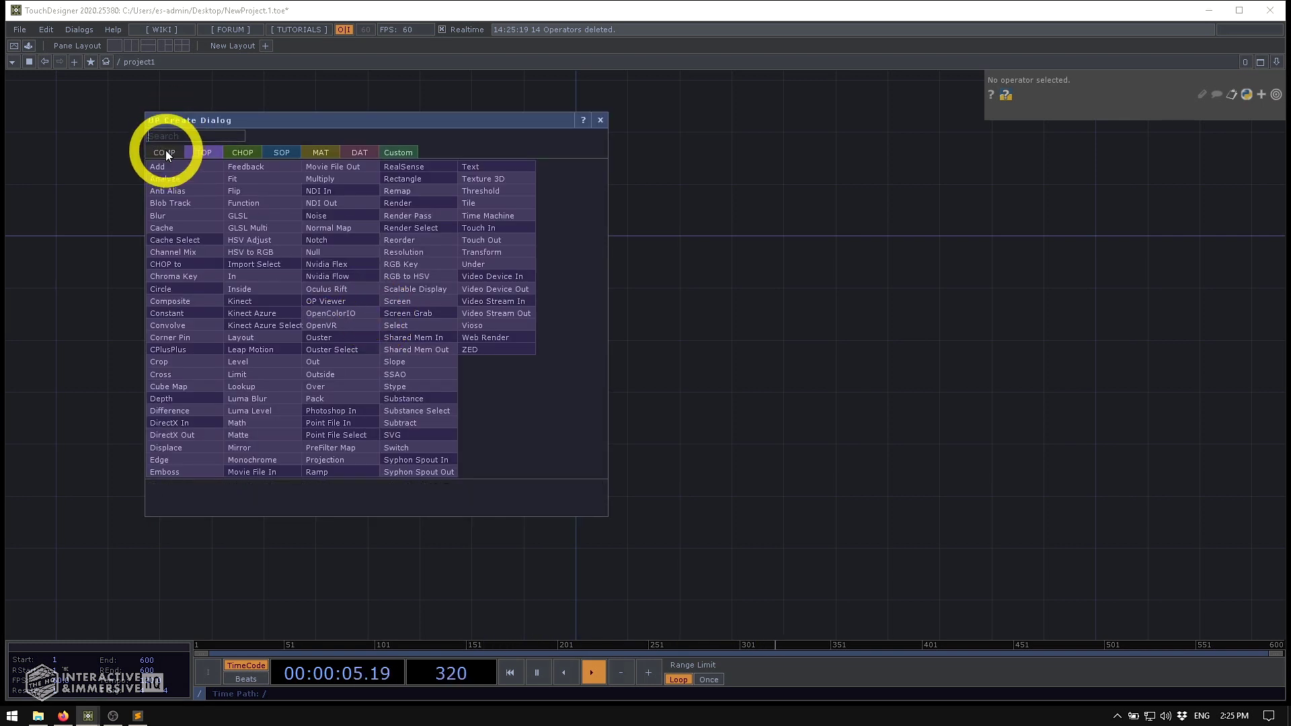
left_click(275, 152)
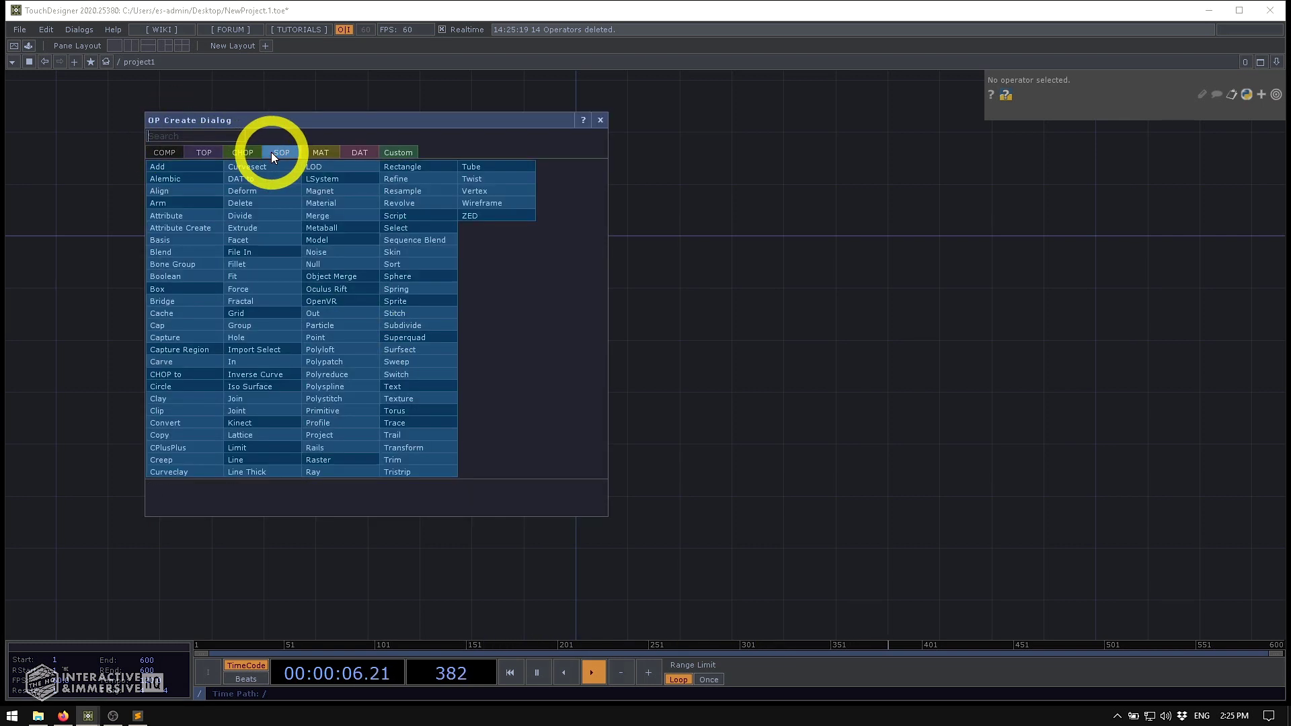
left_click(175, 288)
left_click(309, 296)
key("Tab")
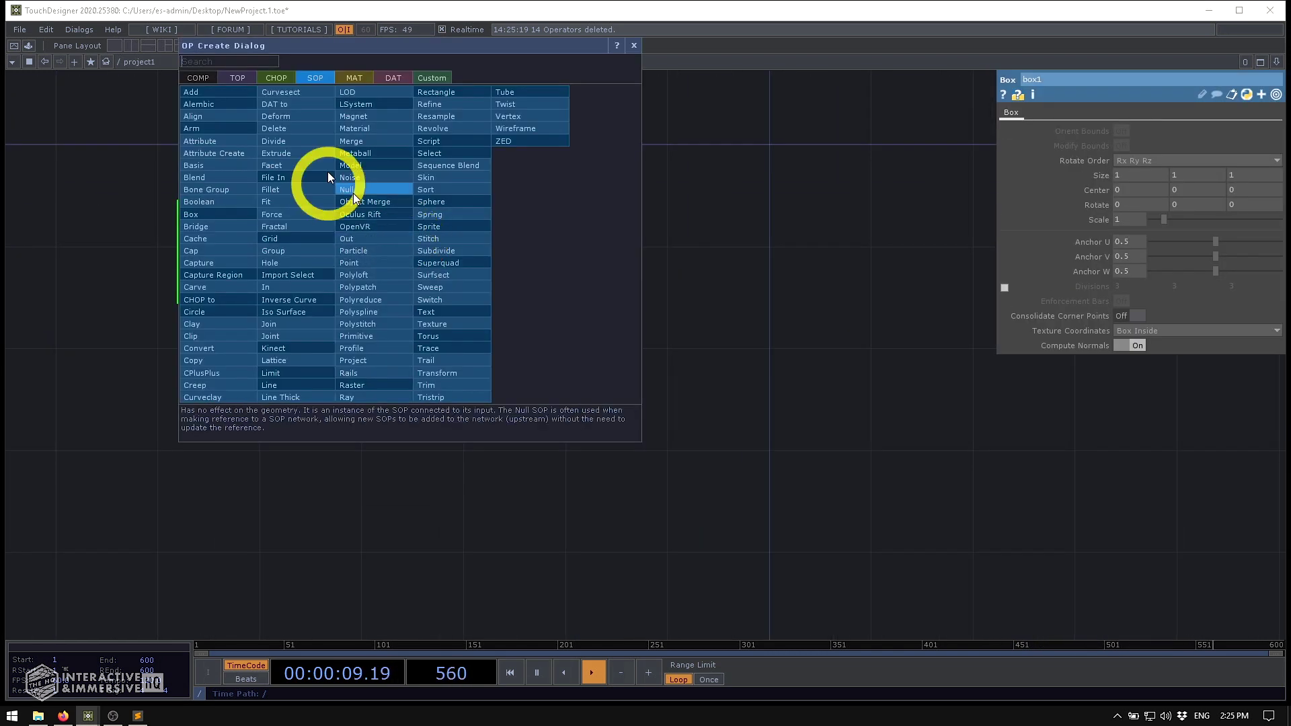
left_click(143, 86)
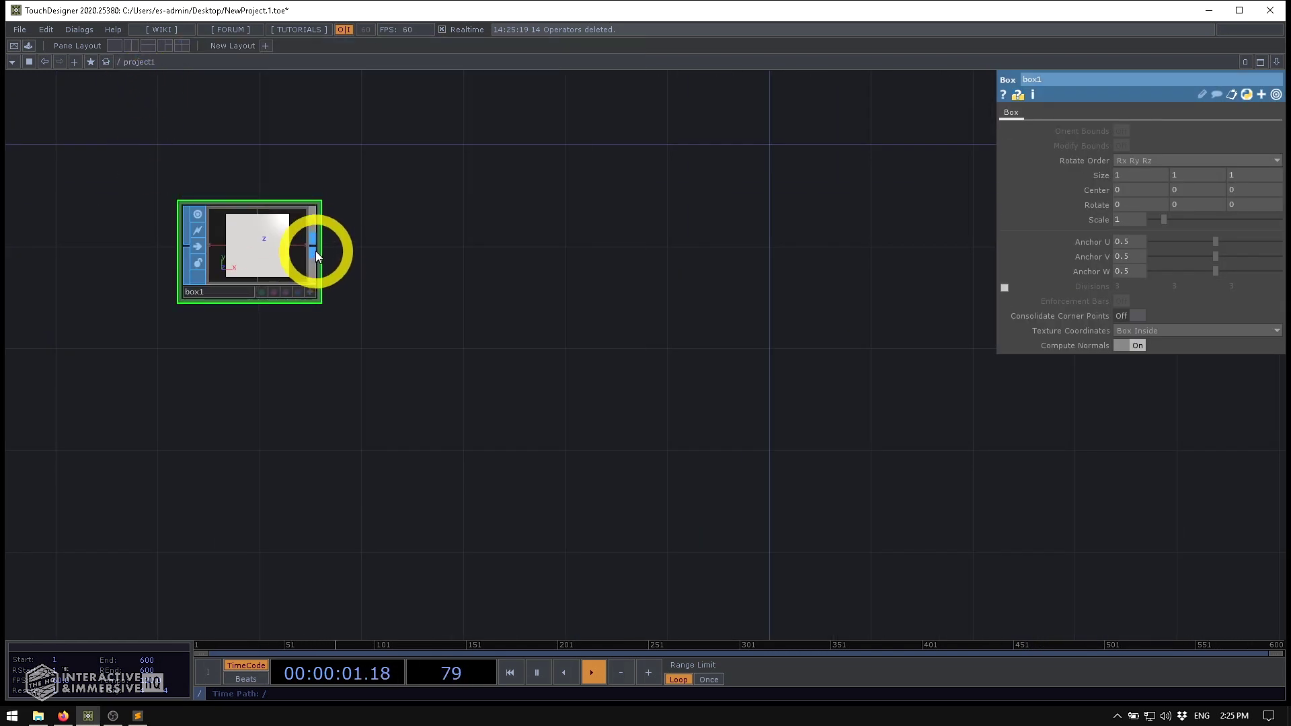
- Add a Geometry COMP fed by the output of box1, placed beside it
right_click(312, 247)
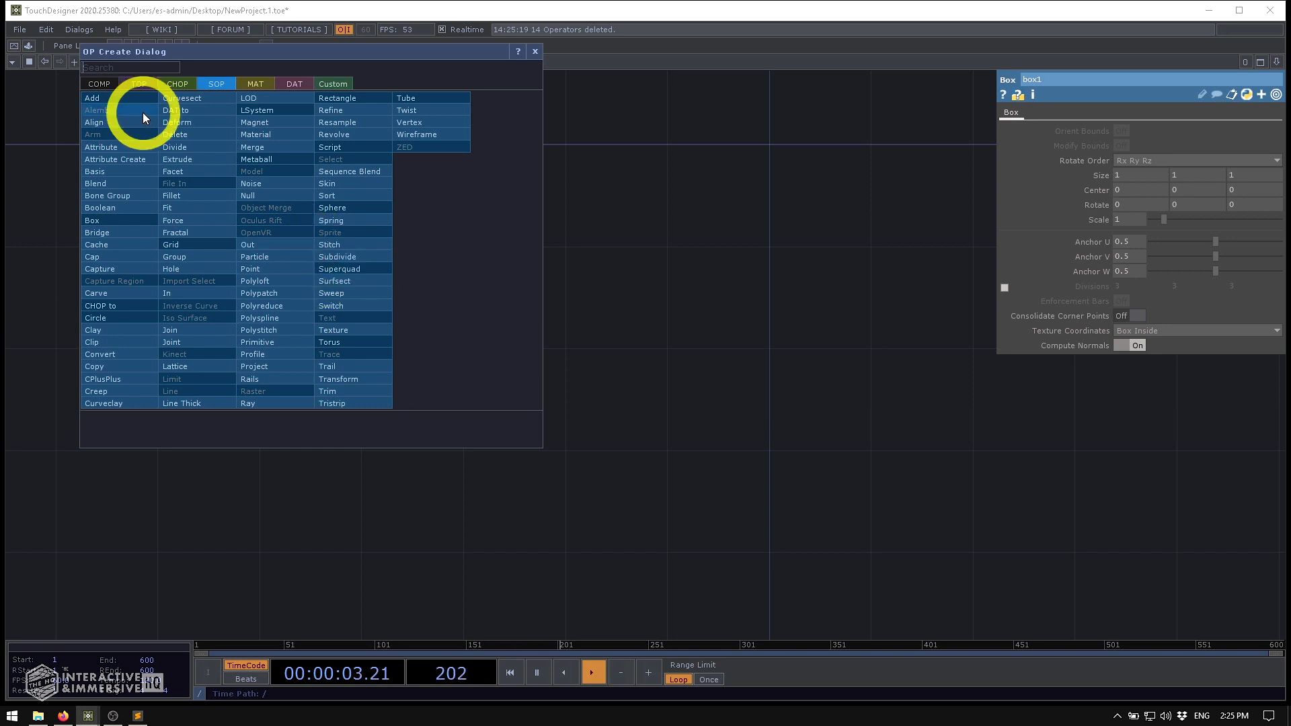
left_click(103, 83)
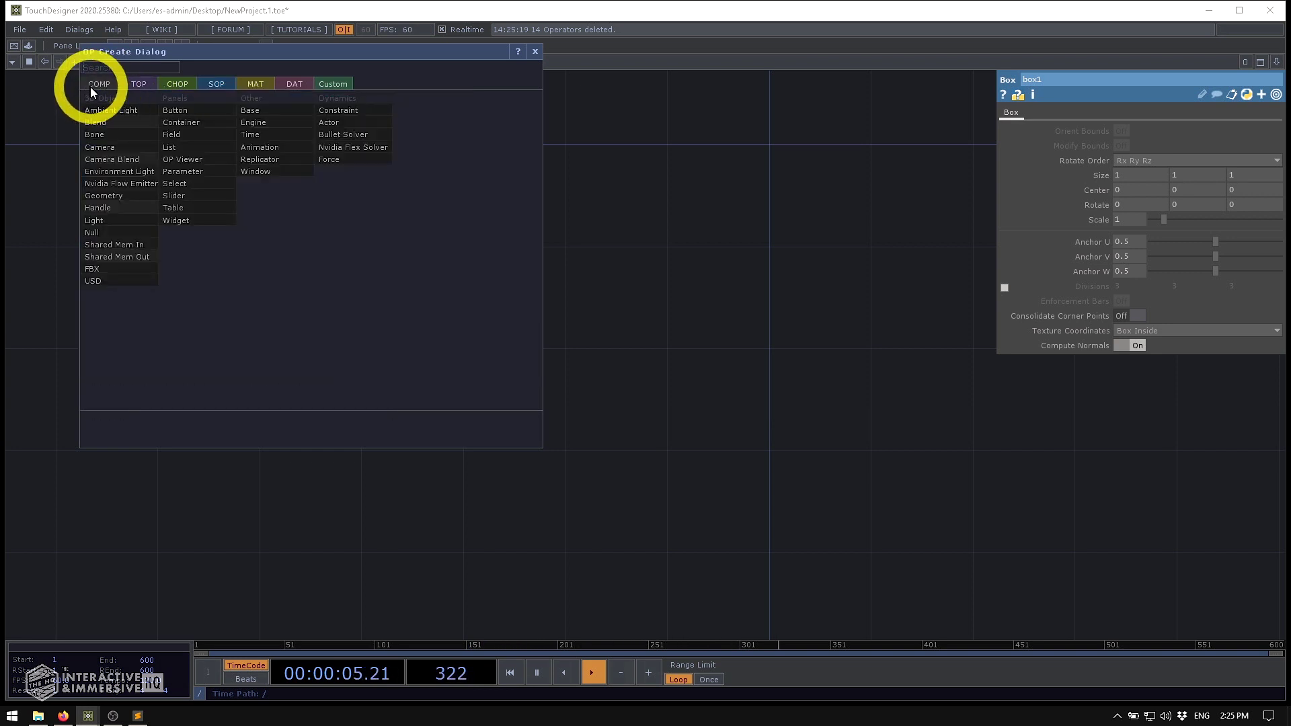
left_click(108, 194)
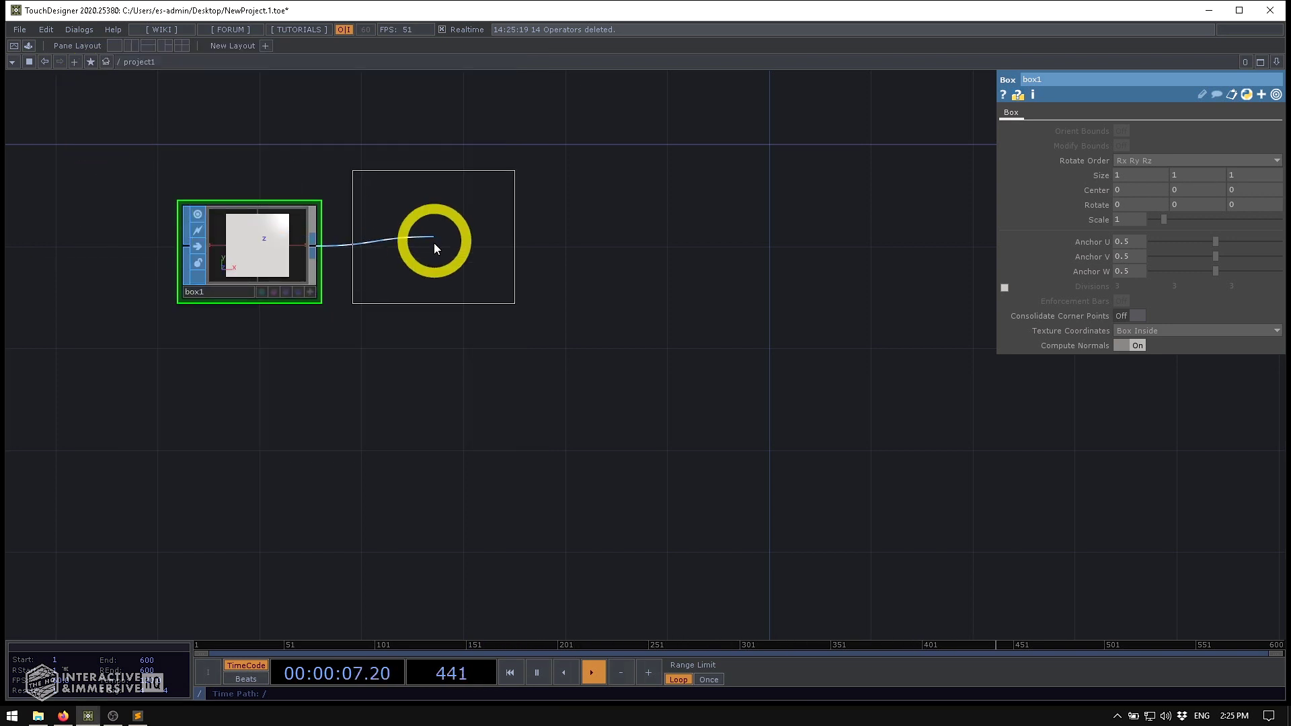
left_click(461, 246)
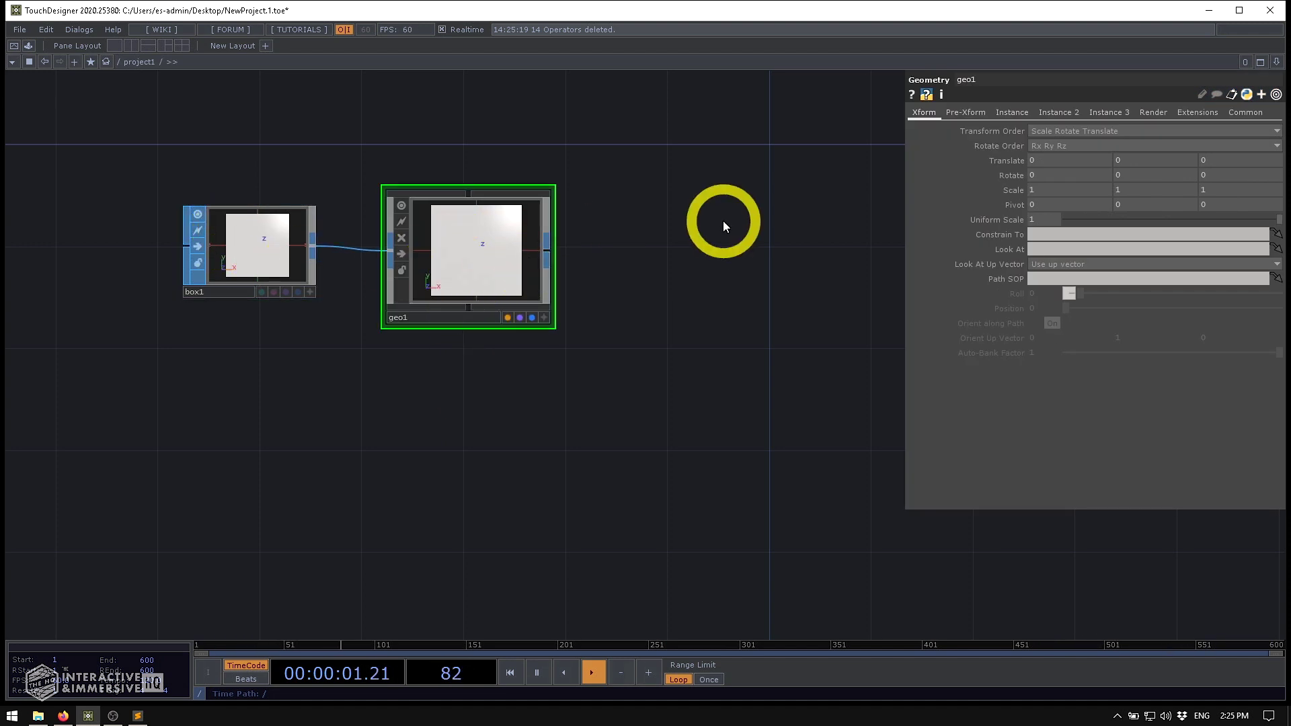
- Add a Camera COMP above geo1
left_click_drag(677, 224, 655, 353)
key("Tab")
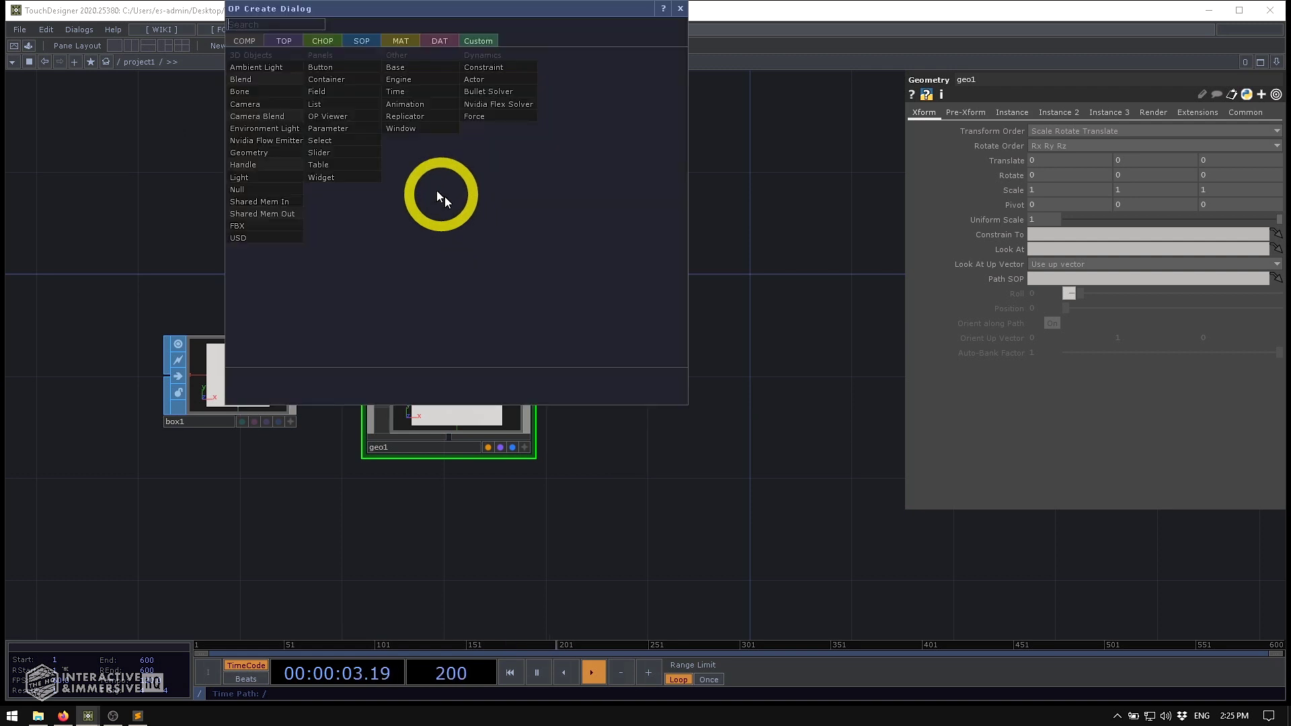
left_click(263, 102)
left_click(460, 208)
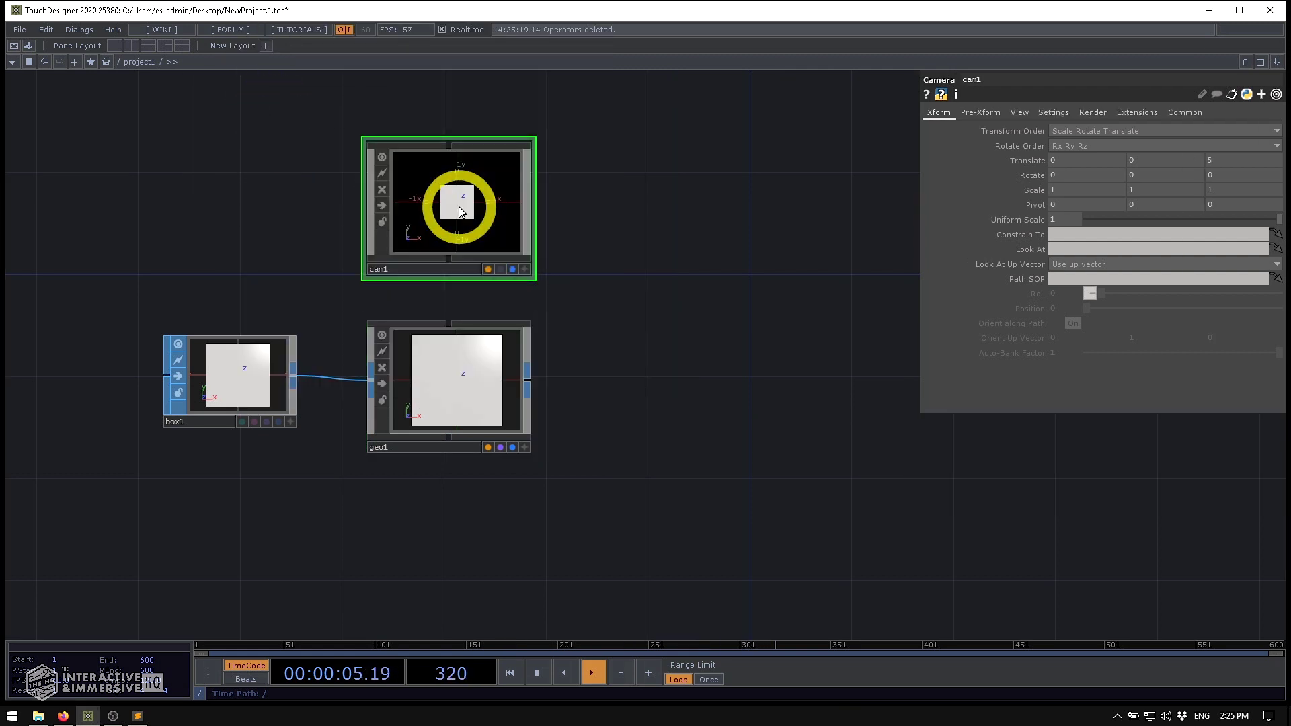
- Add a Constant MAT below geo1
left_click_drag(715, 249, 710, 86)
key("Tab")
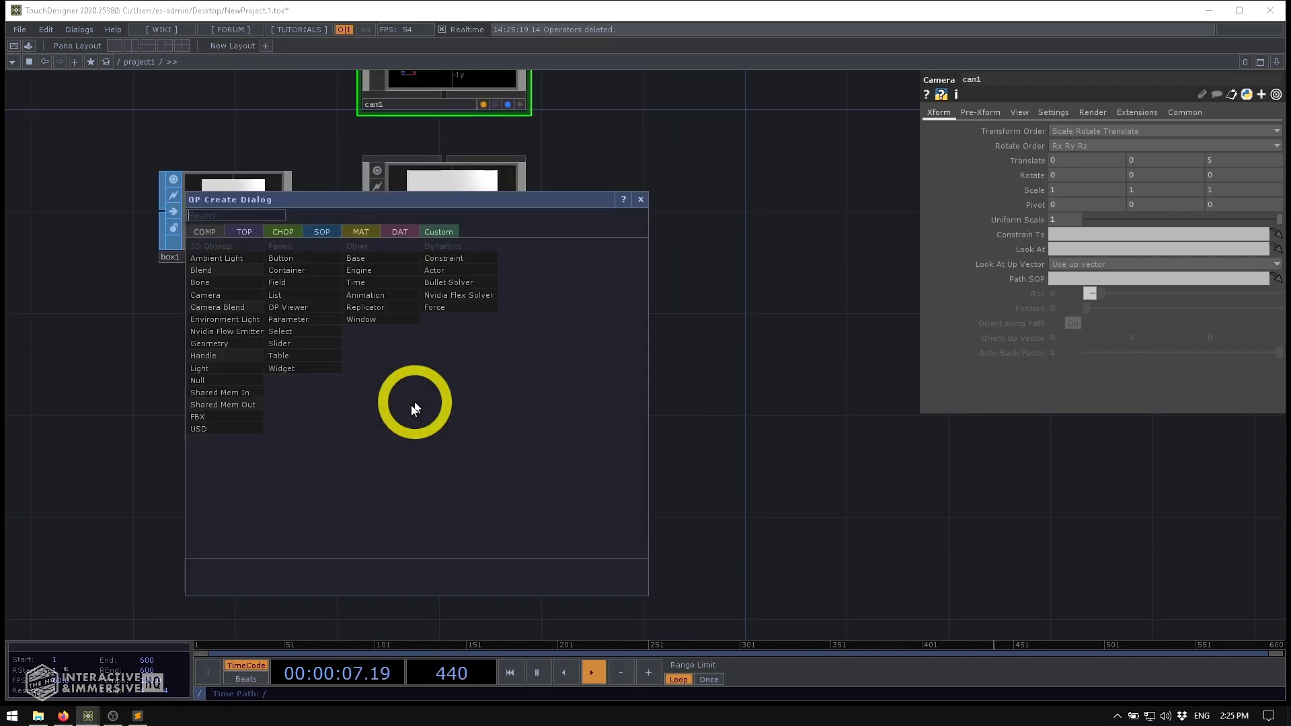
left_click(355, 234)
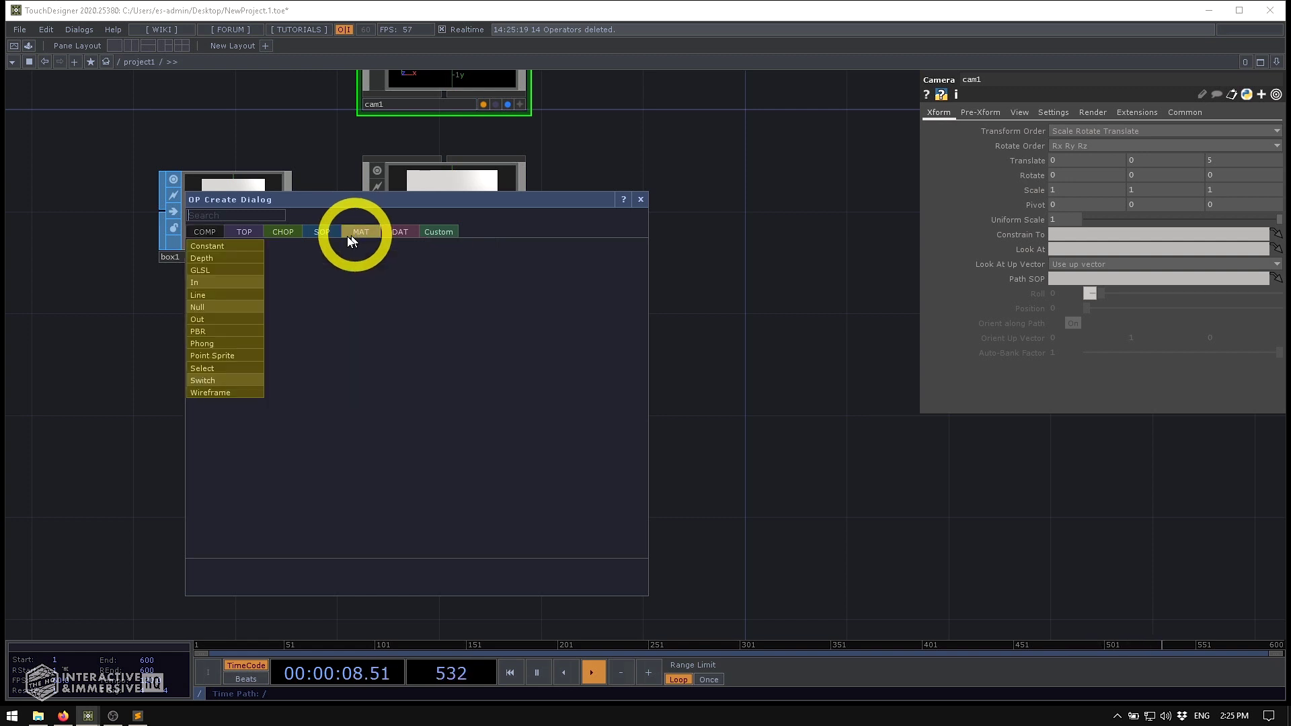
left_click(235, 246)
left_click(454, 394)
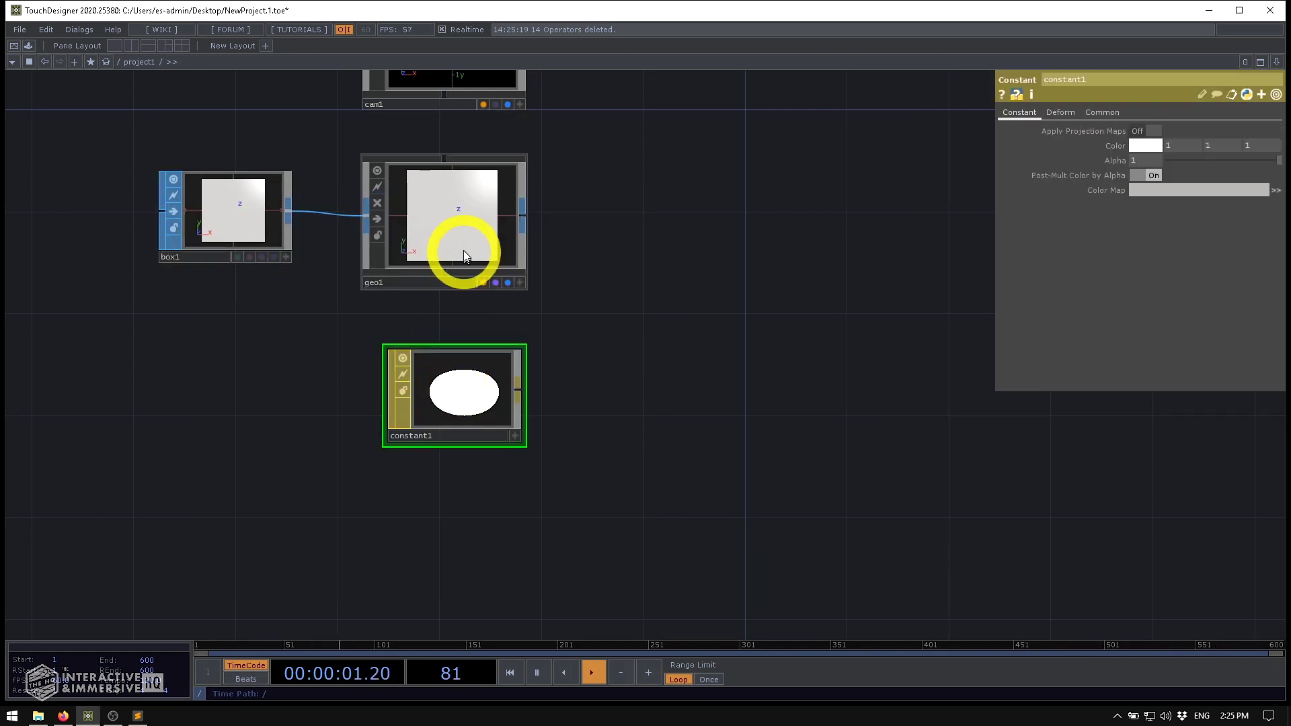
- Assign constant1 as the render material of geo1
left_click(458, 225)
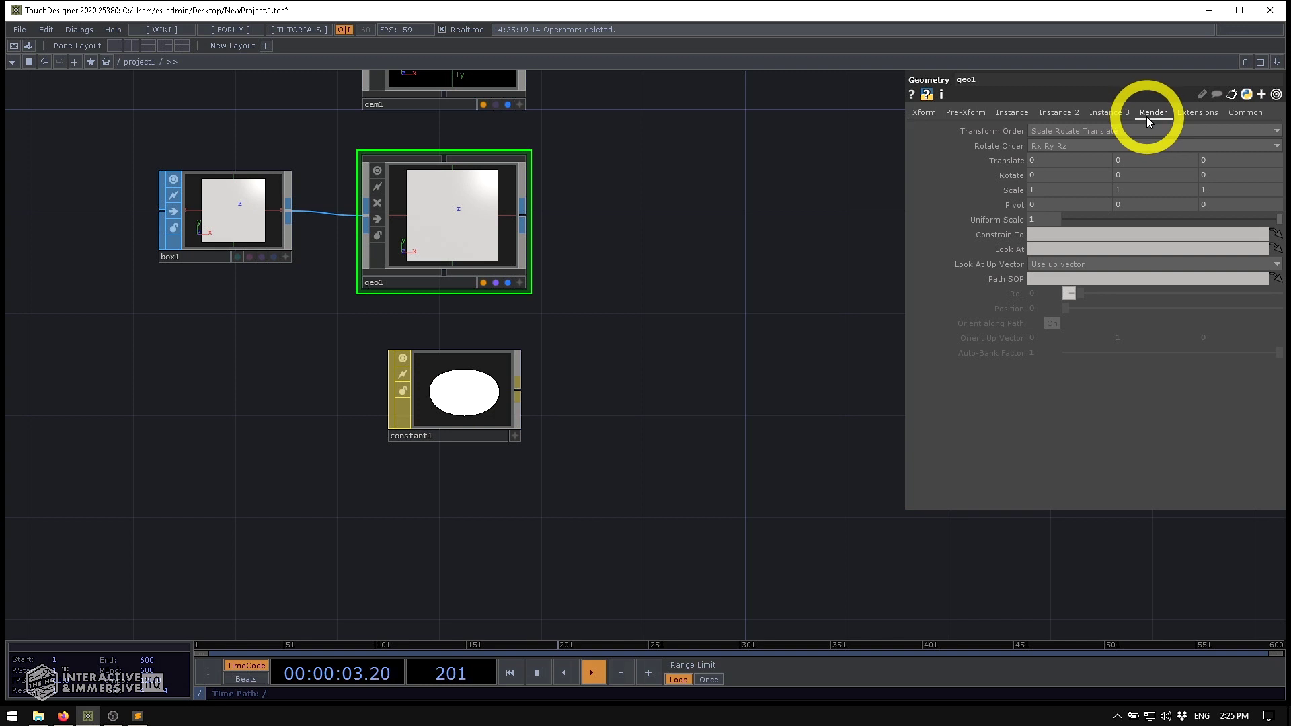
left_click(1151, 113)
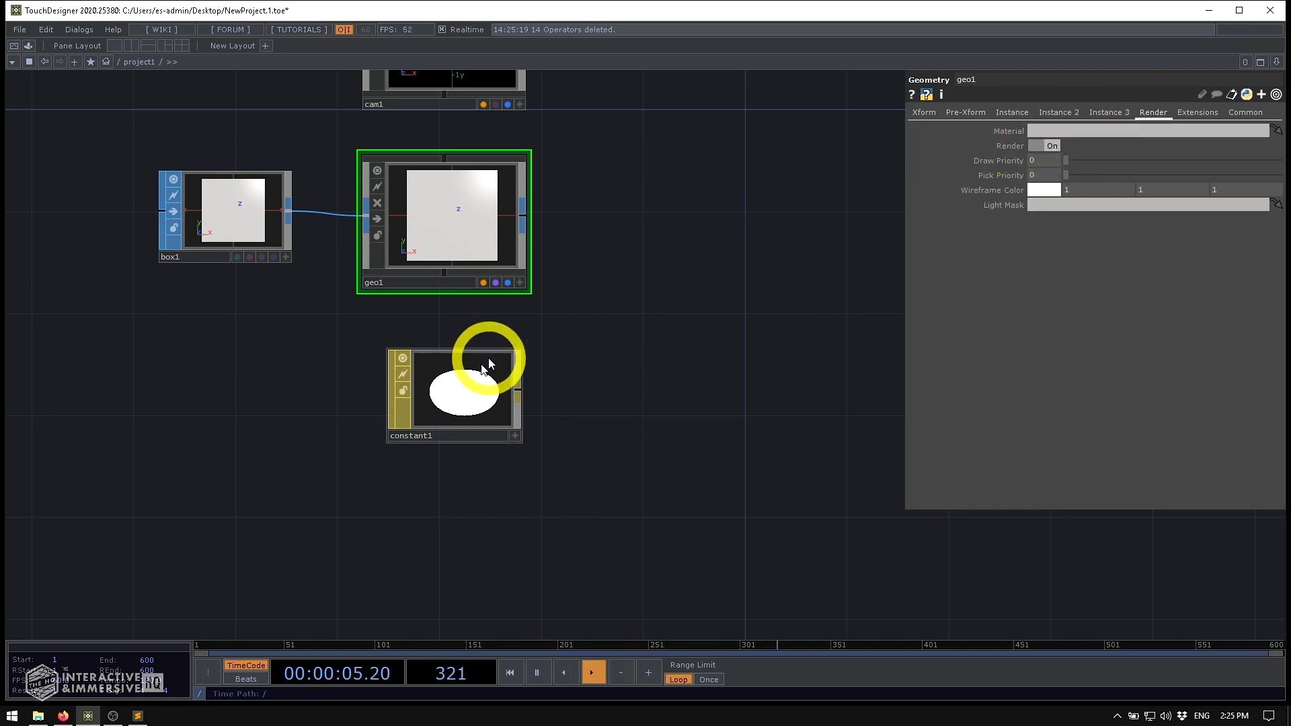
left_click_drag(455, 392, 1051, 133)
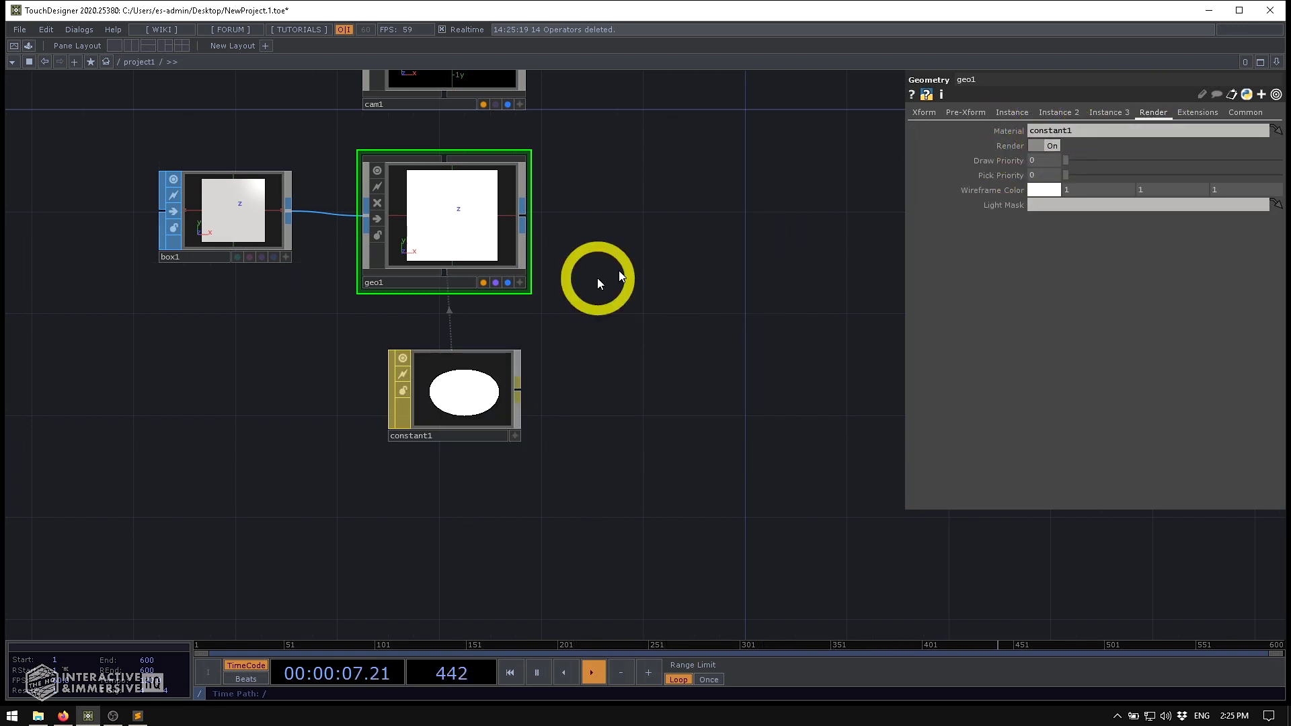
- Add a Render TOP beside geo1 and set its render mode to UV Unwrap
key("Tab")
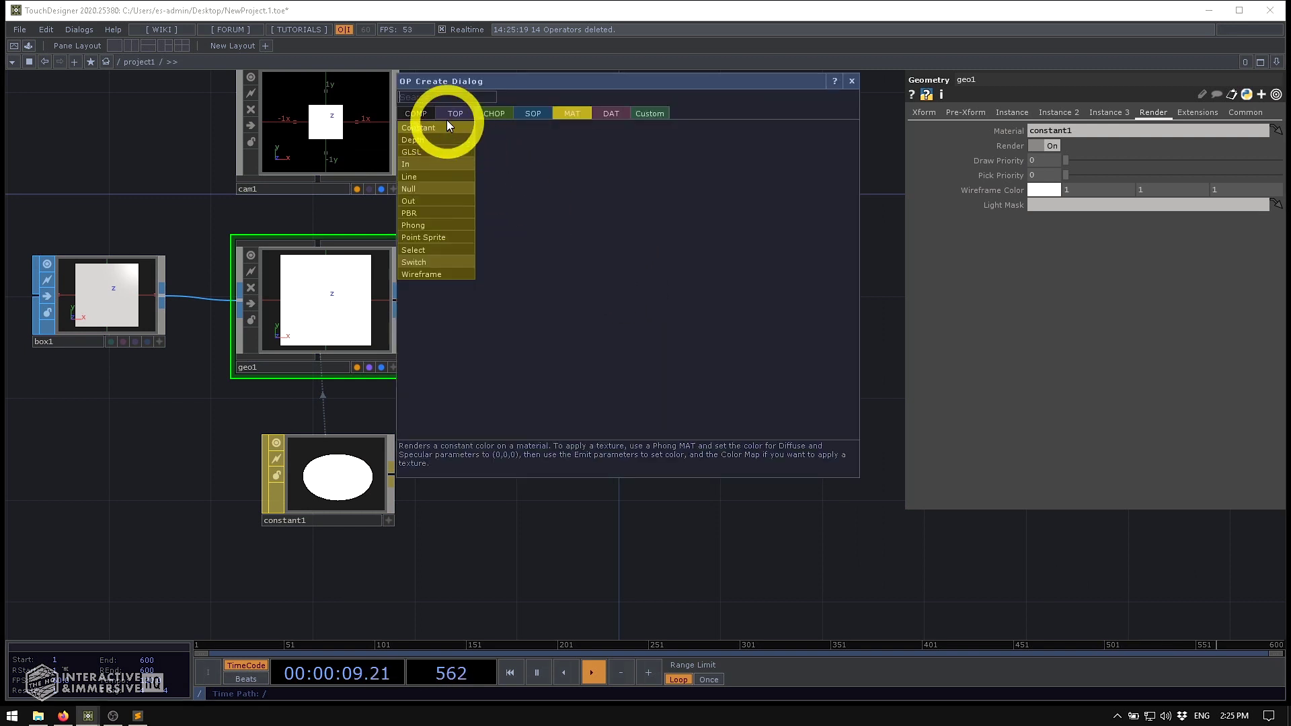
left_click(446, 119)
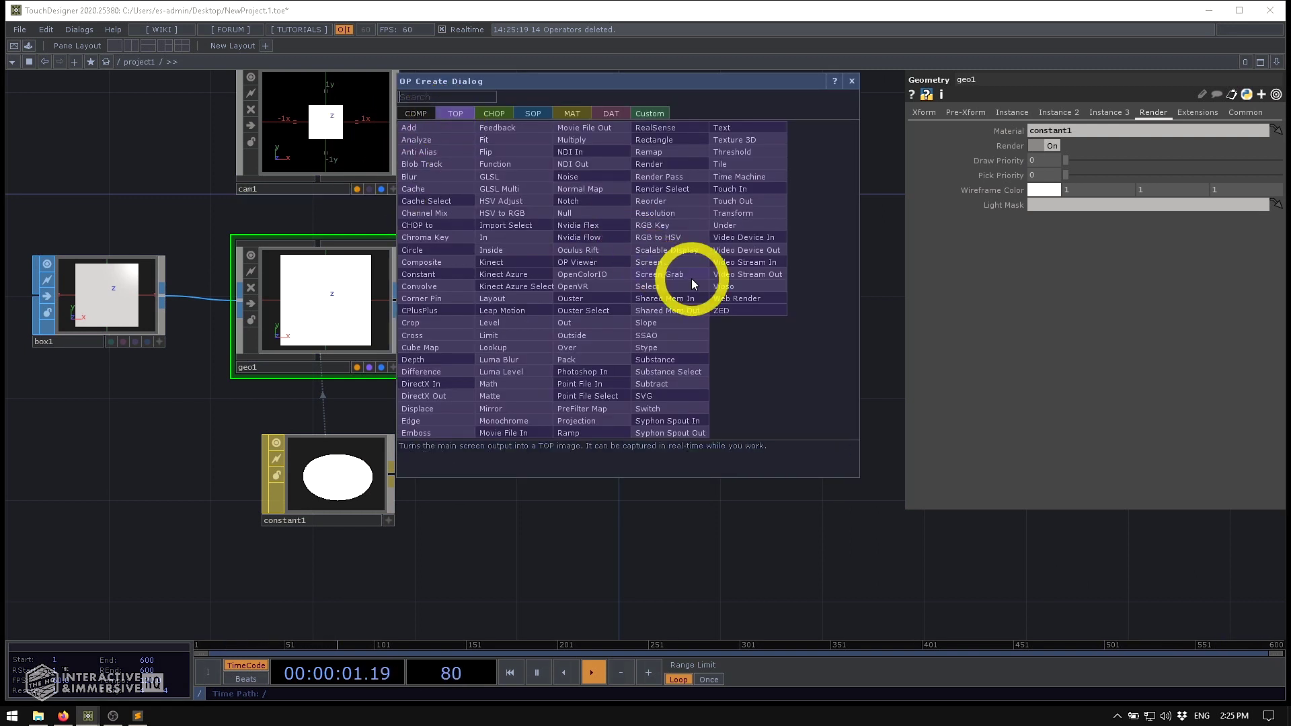
left_click(658, 164)
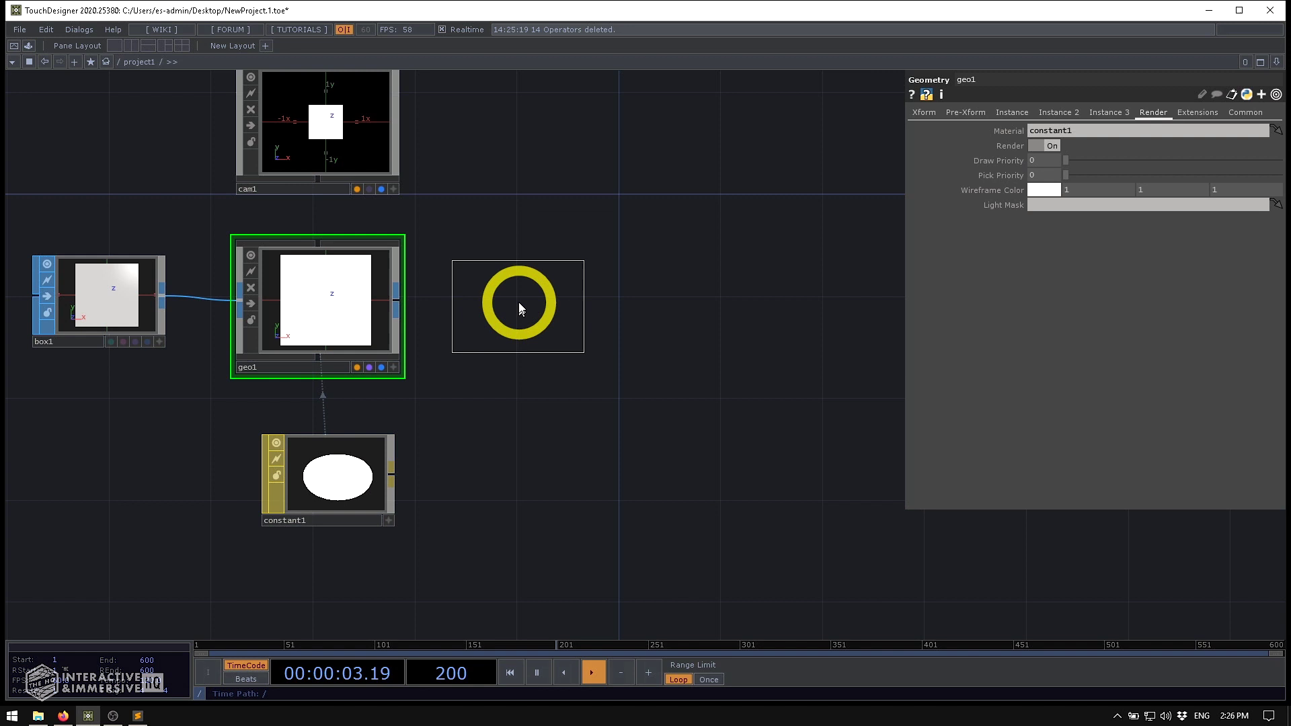
left_click(514, 303)
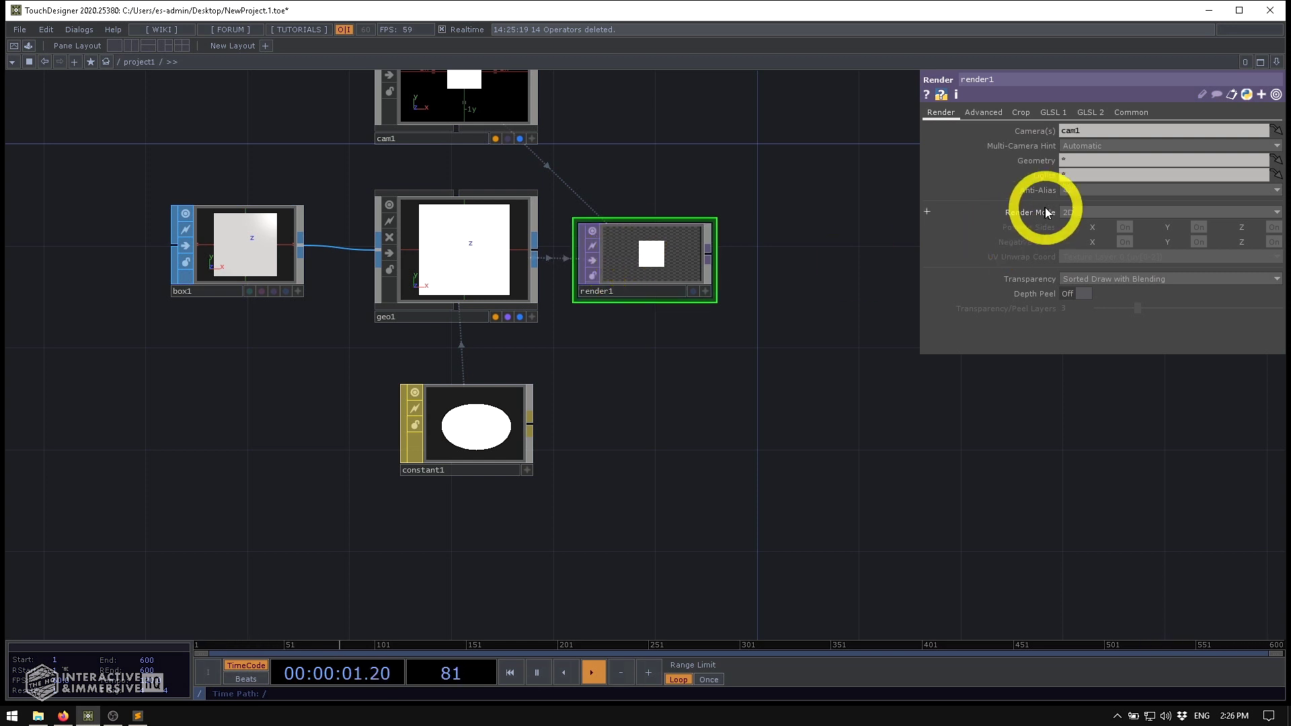
left_click(1065, 211)
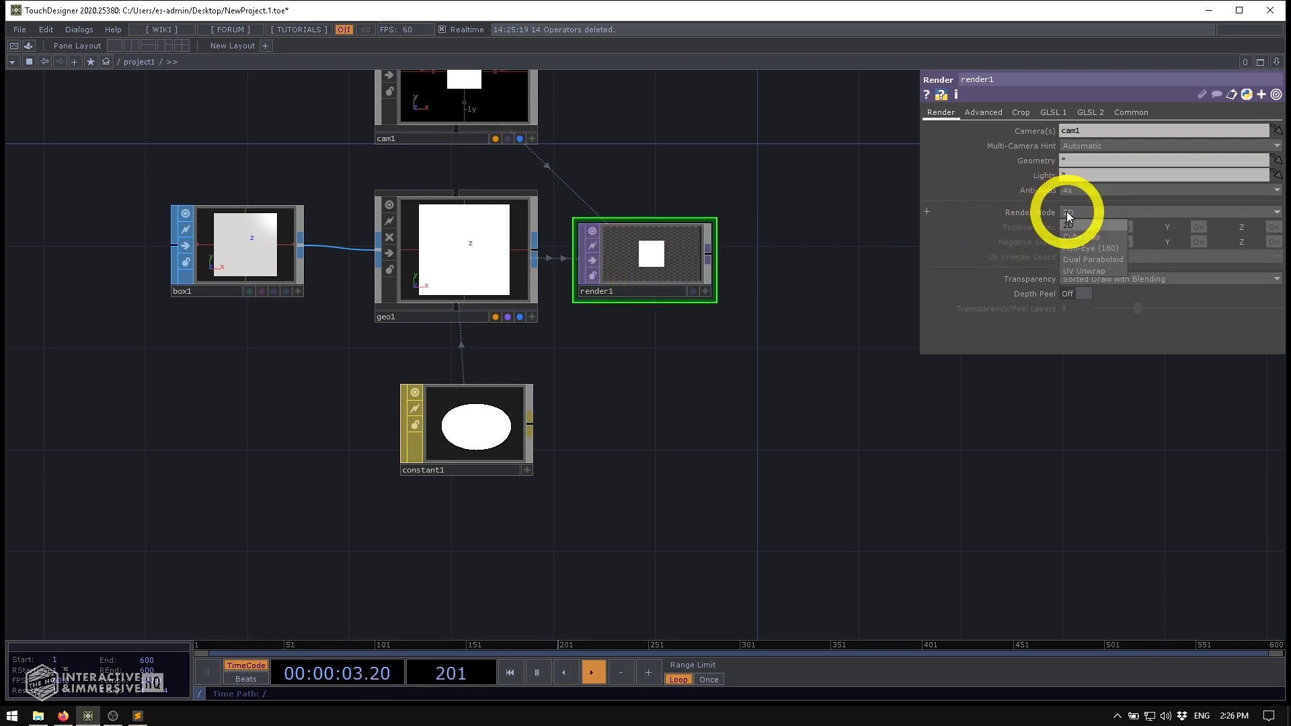
left_click(1089, 271)
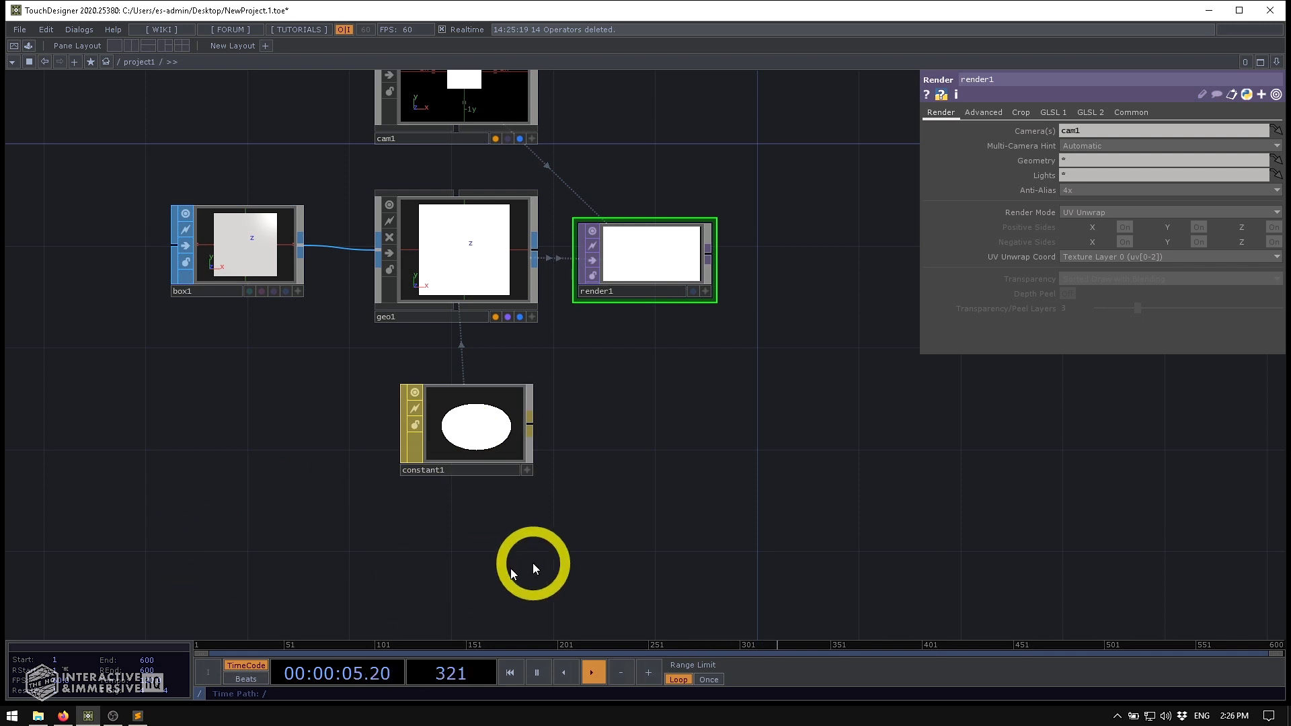
- Orbit the cube inside box1's viewer to examine its separate faces
left_click(487, 443)
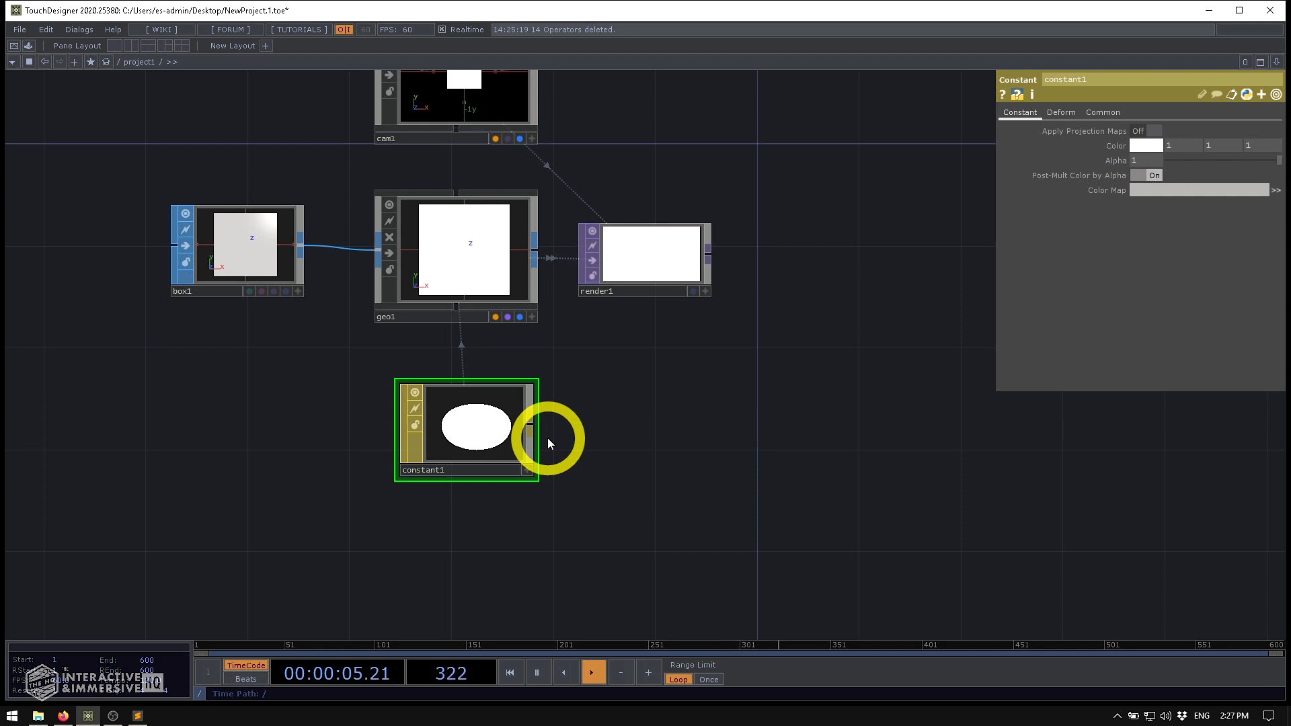
left_click(298, 292)
left_click_drag(290, 281, 199, 234)
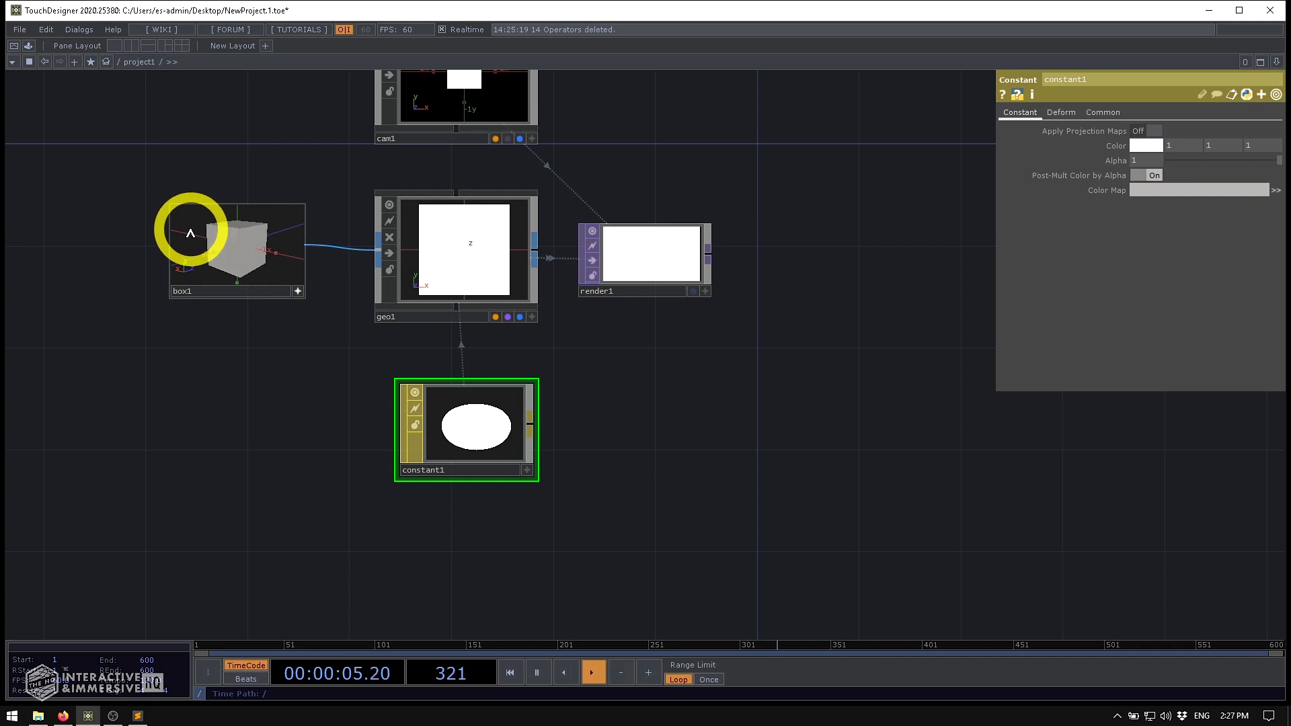
left_click_drag(190, 234, 147, 272)
left_click(298, 291)
- Insert a Primitive SOP on the wire between box1 and geo1, and space the nodes out evenly
left_click_drag(286, 307, 375, 363)
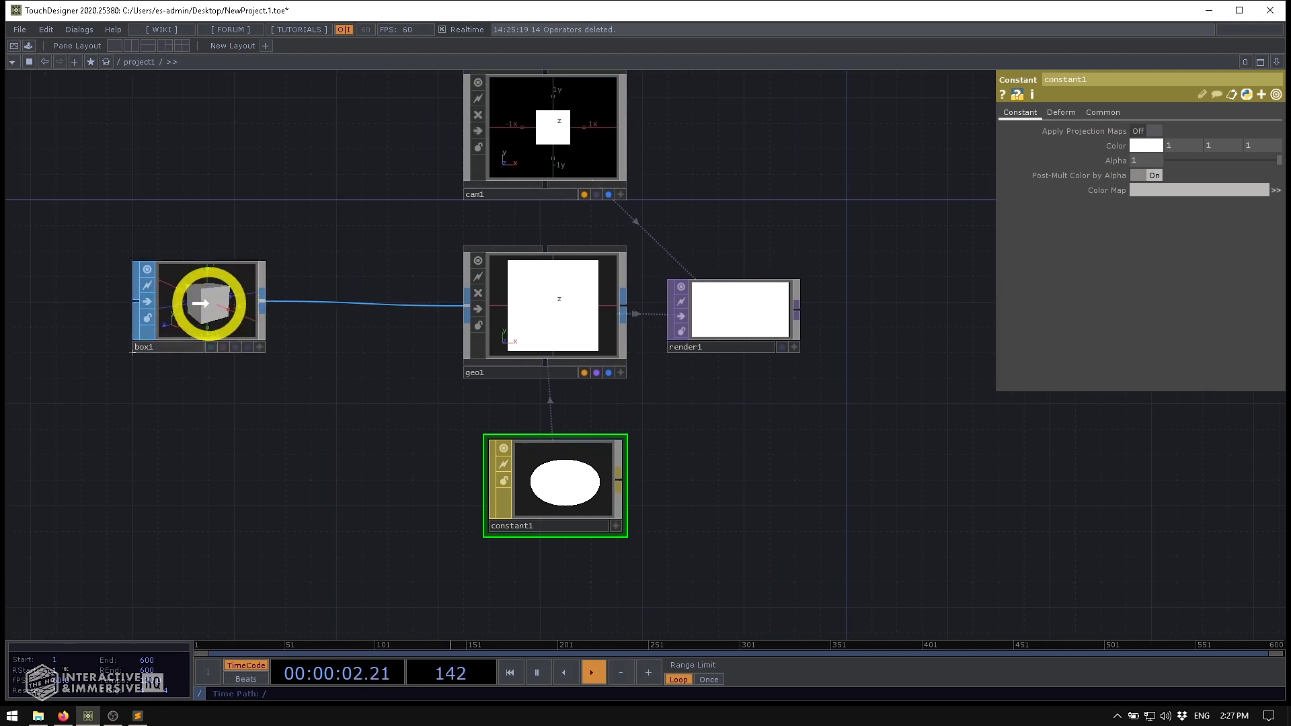
right_click(341, 303)
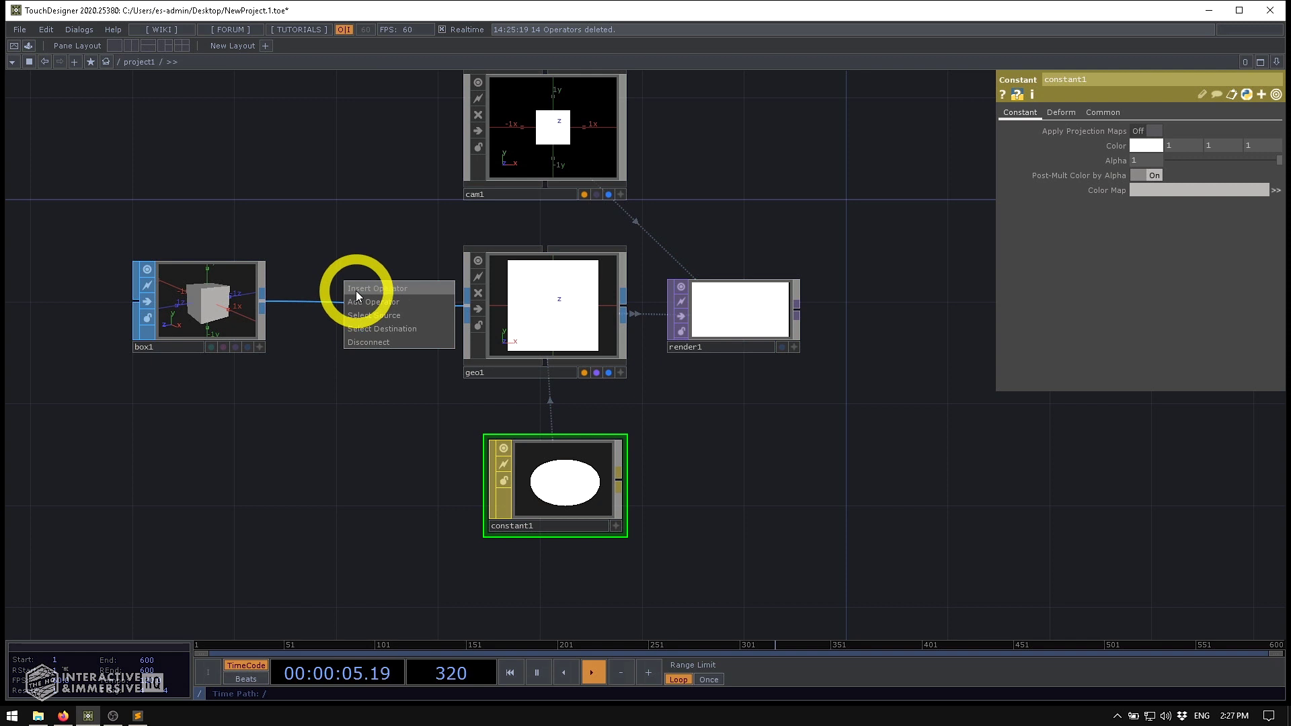
left_click(360, 287)
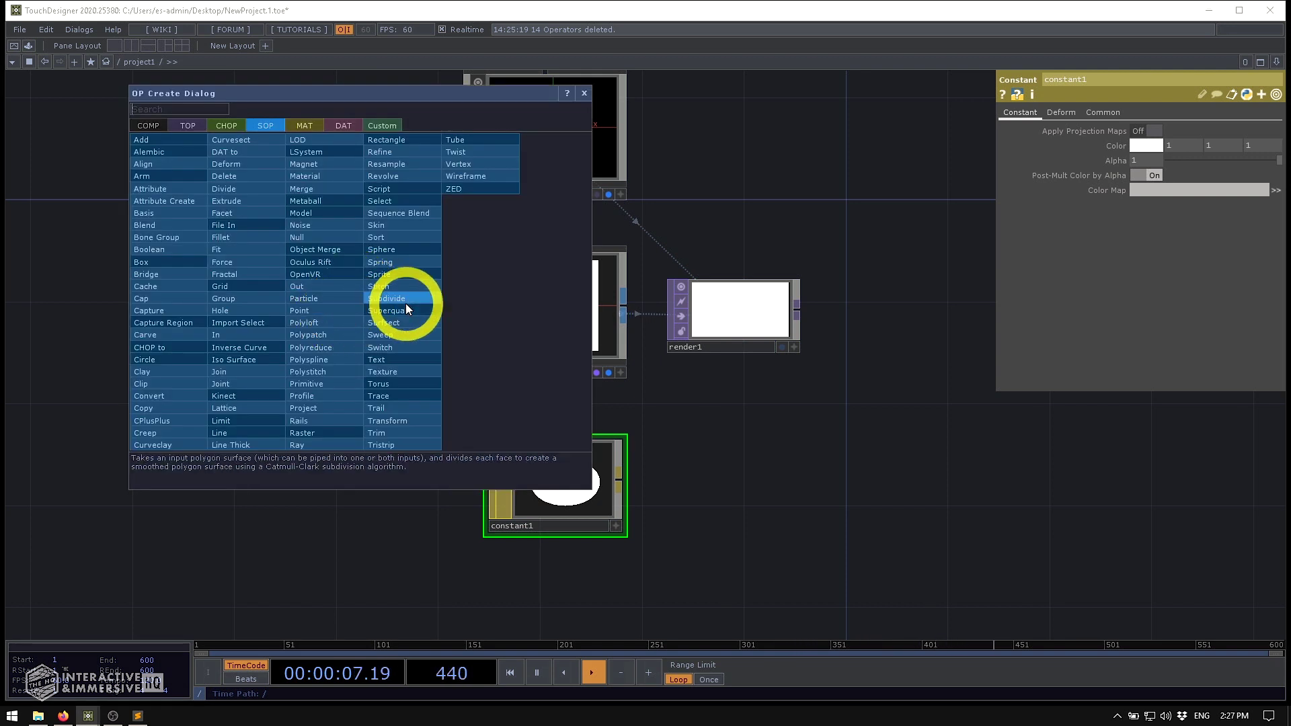
type("prim")
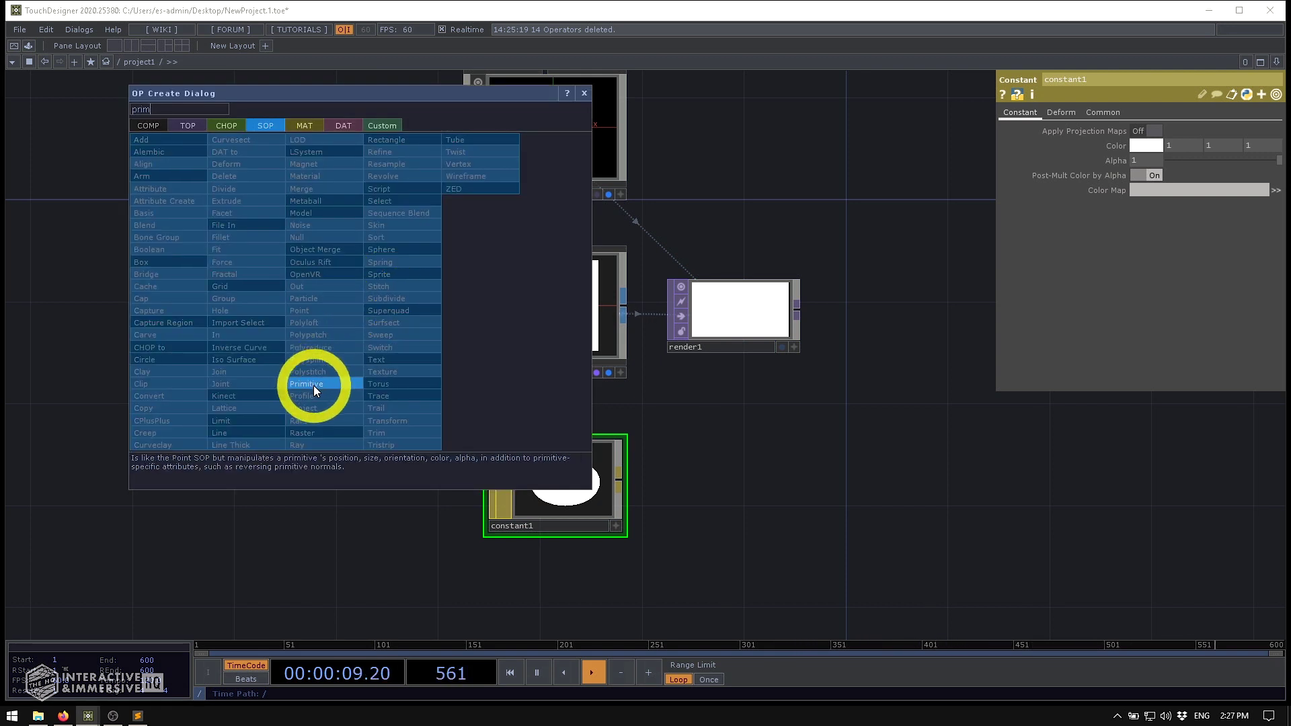
left_click(313, 384)
left_click(365, 309)
left_click_drag(375, 365, 430, 339)
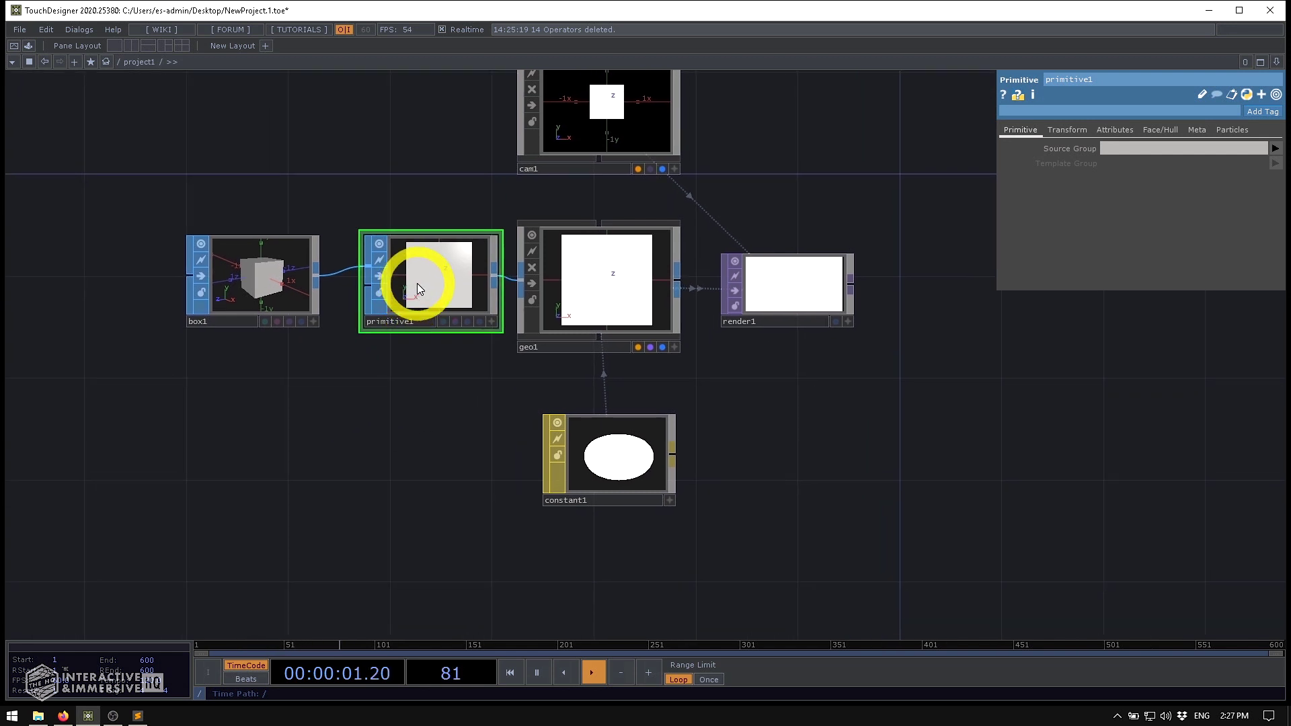
left_click_drag(396, 287, 369, 288)
left_click_drag(279, 271, 254, 271)
- Set primitive1's color attribute to Add Color and expand the color parameter to show its per-channel expressions
left_click(425, 264)
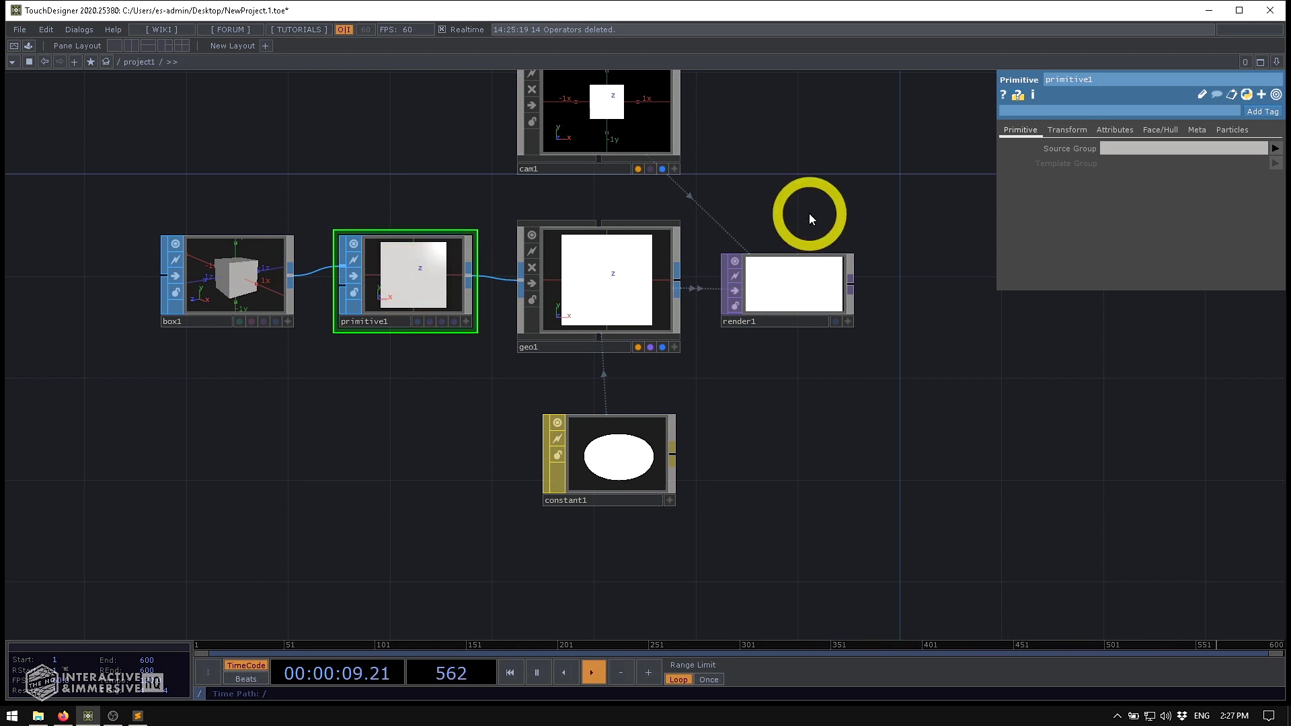
left_click(1125, 129)
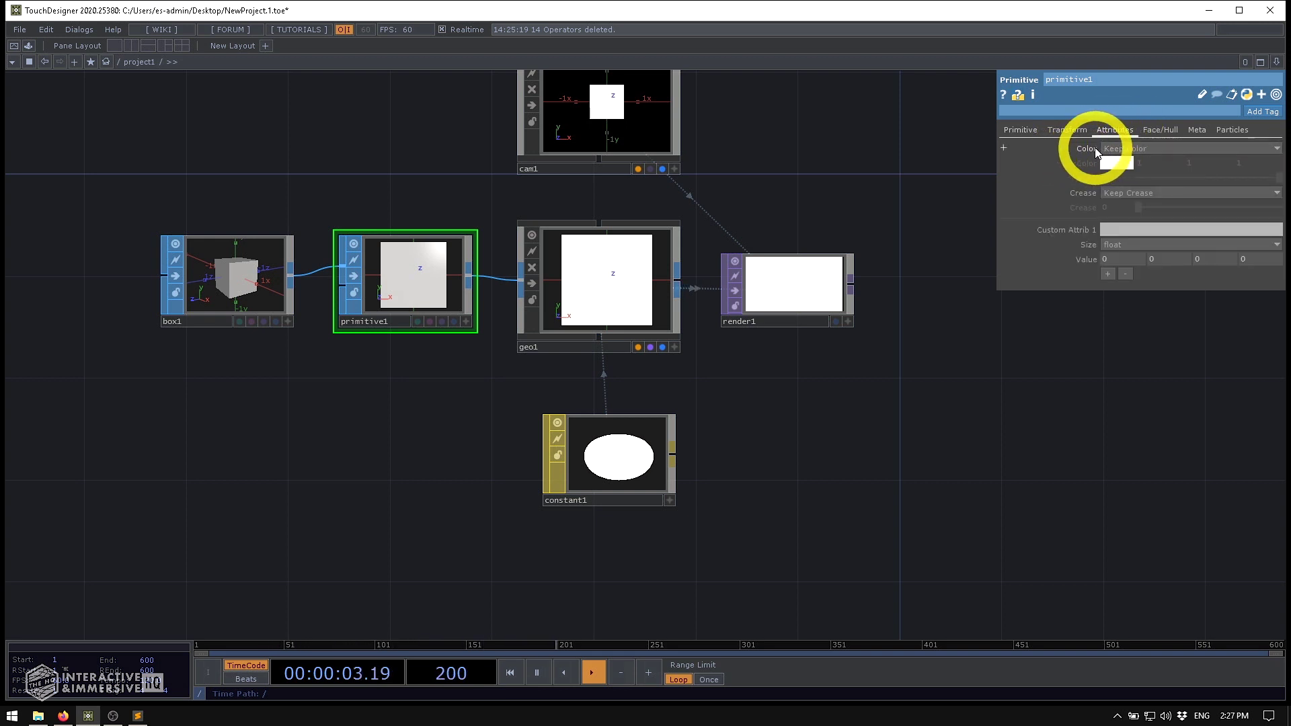
left_click(1132, 146)
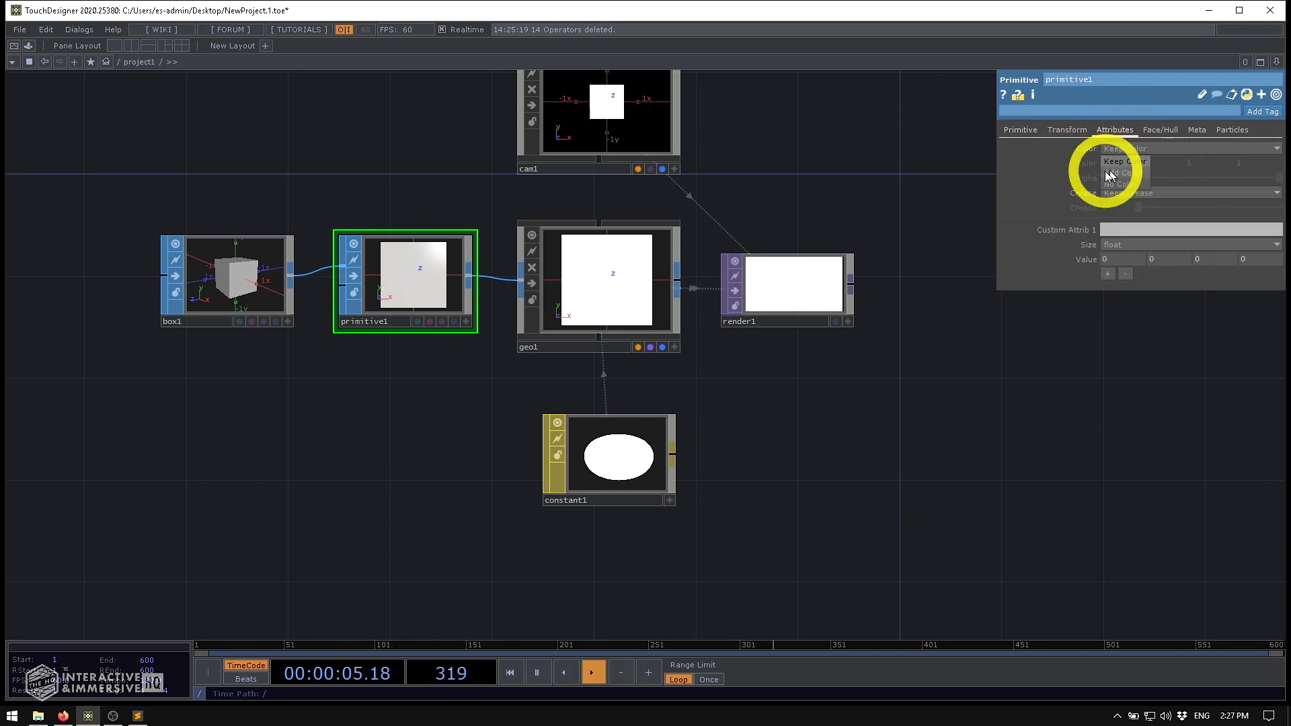
left_click(1127, 172)
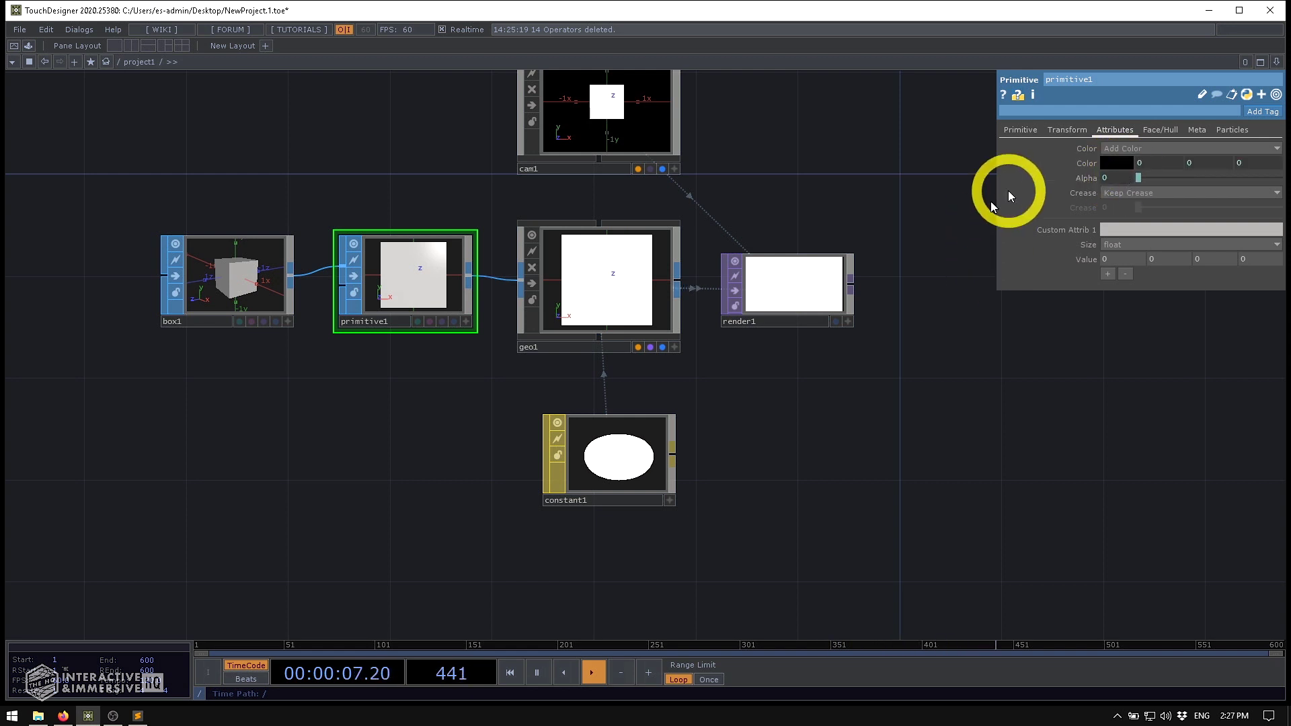
left_click(461, 274)
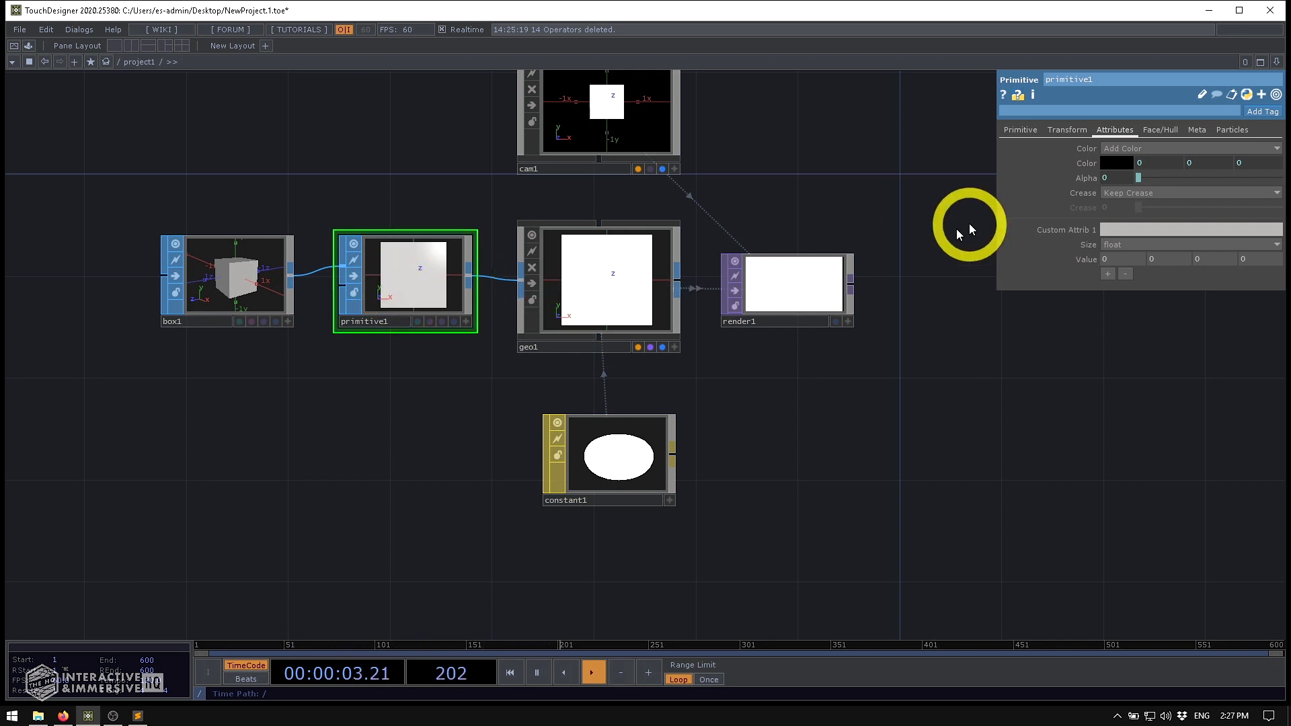
left_click(1085, 164)
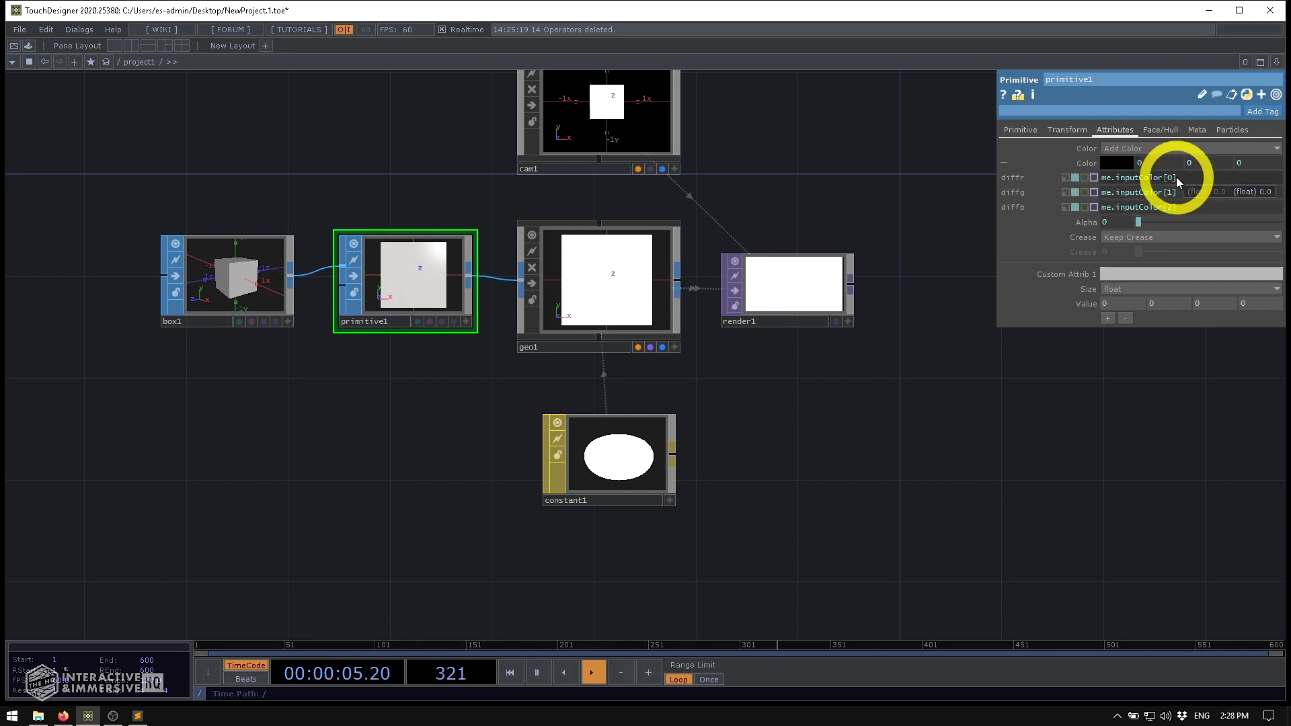
- Display primitive numbers in primitive1's interactive viewer and orbit the box to examine how its faces are numbered
left_click(465, 321)
mouse_move(438, 273)
left_mouse_down()
mouse_move(394, 294)
mouse_move(400, 279)
mouse_move(378, 285)
mouse_move(403, 259)
mouse_move(426, 282)
left_mouse_up()
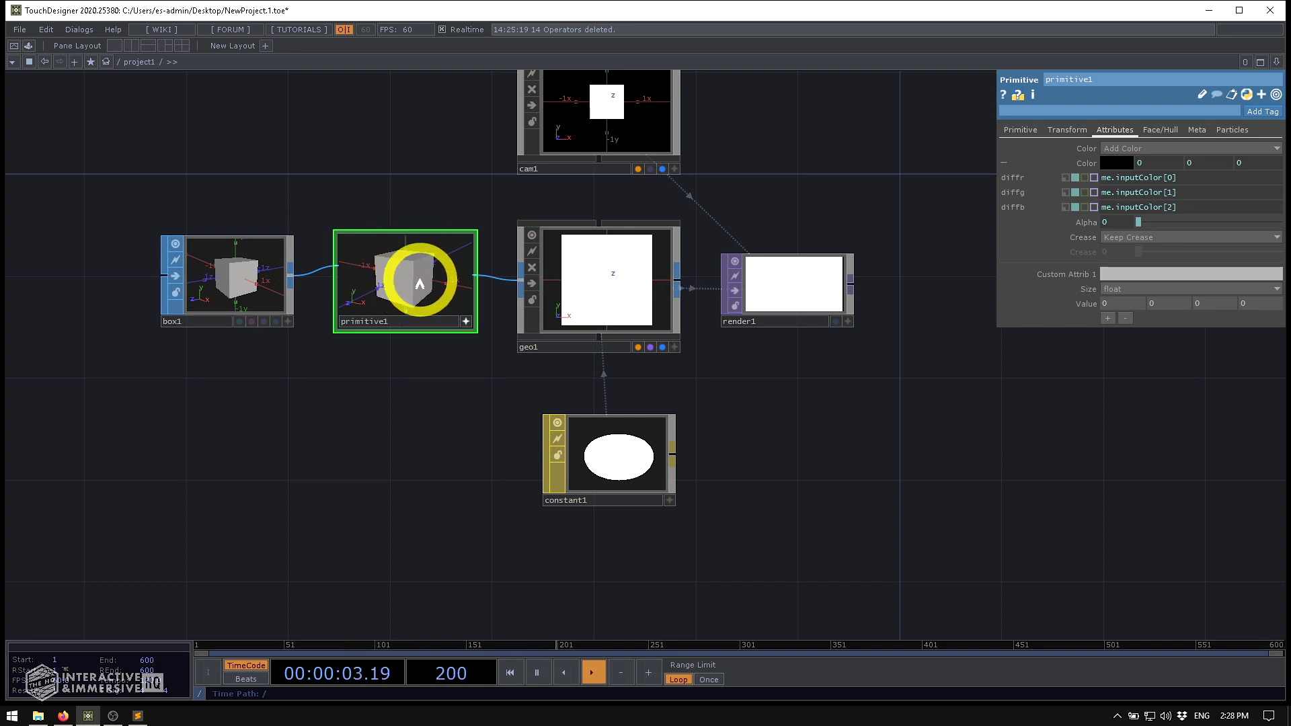
scroll(411, 279, "up", 2)
scroll(410, 282, "up", 3)
right_click(372, 276)
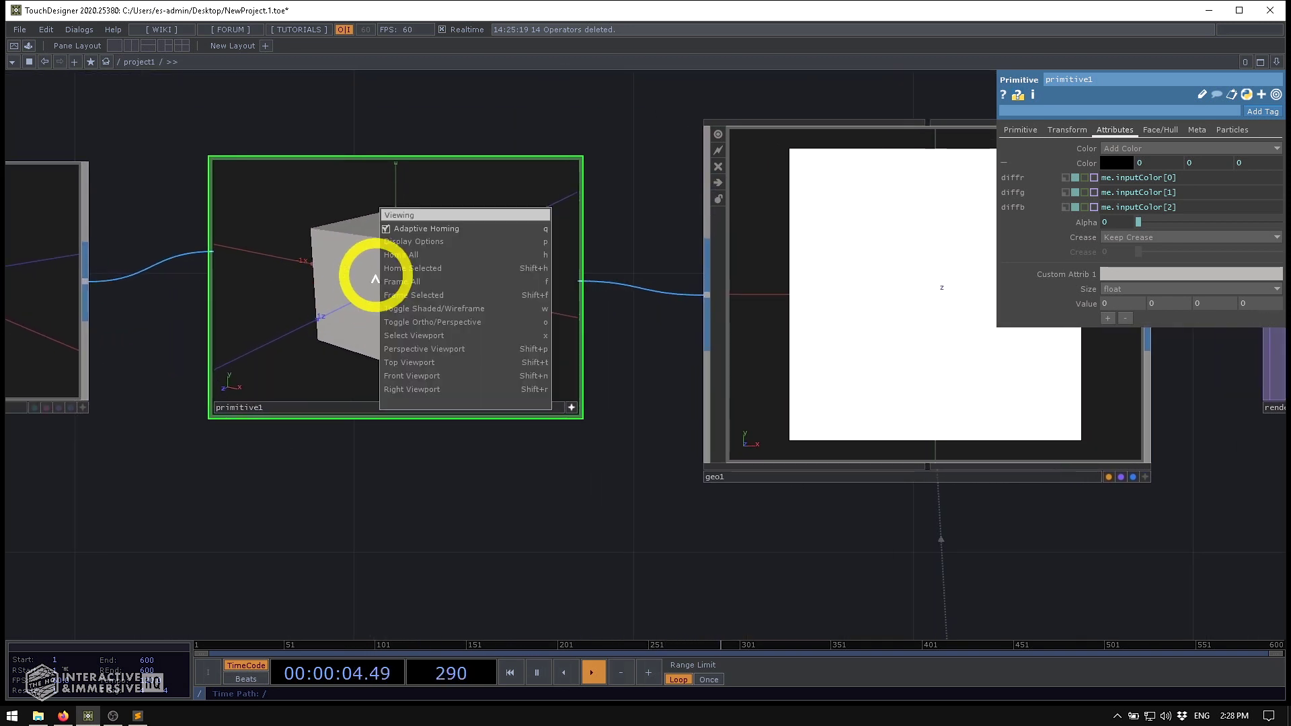
left_click(324, 281)
right_click(387, 283)
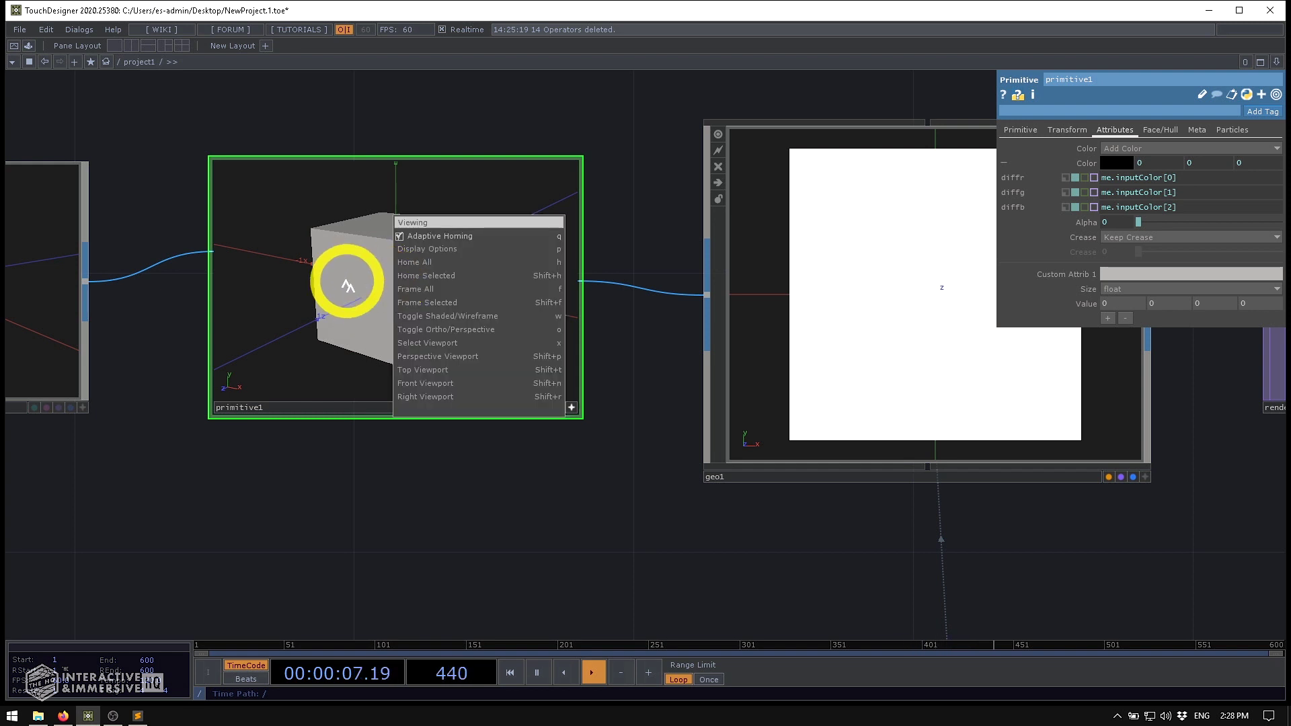
left_click(427, 250)
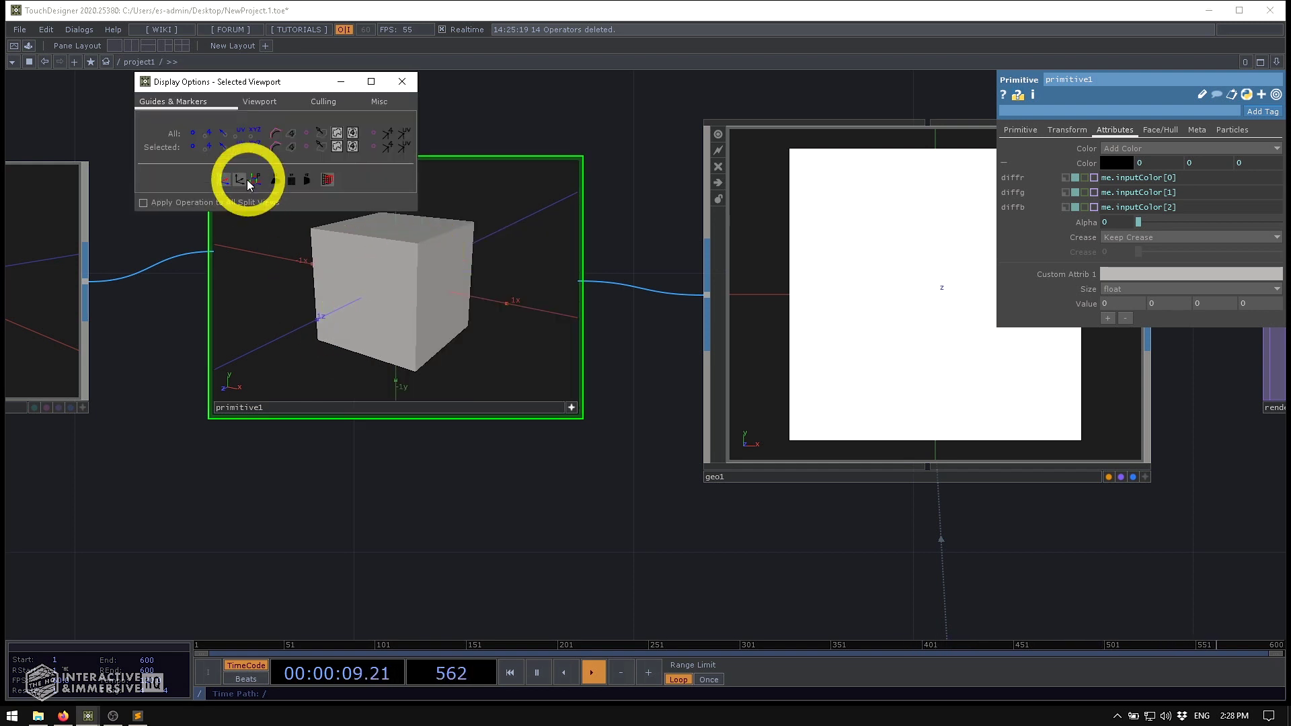
left_click(293, 135)
left_click_drag(403, 295, 391, 258)
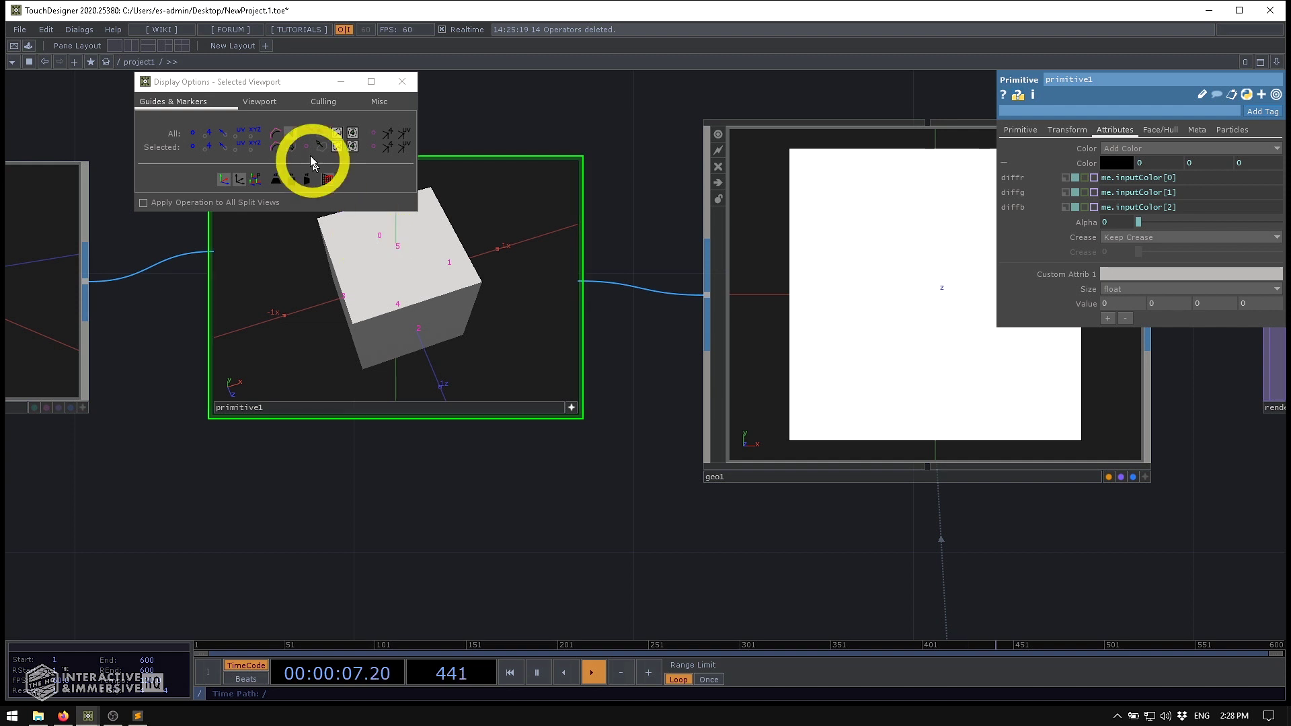
- Hide the primitive numbers, close the display options and orbit the box in primitive1's viewer to view its sides
left_click(291, 135)
left_click(402, 82)
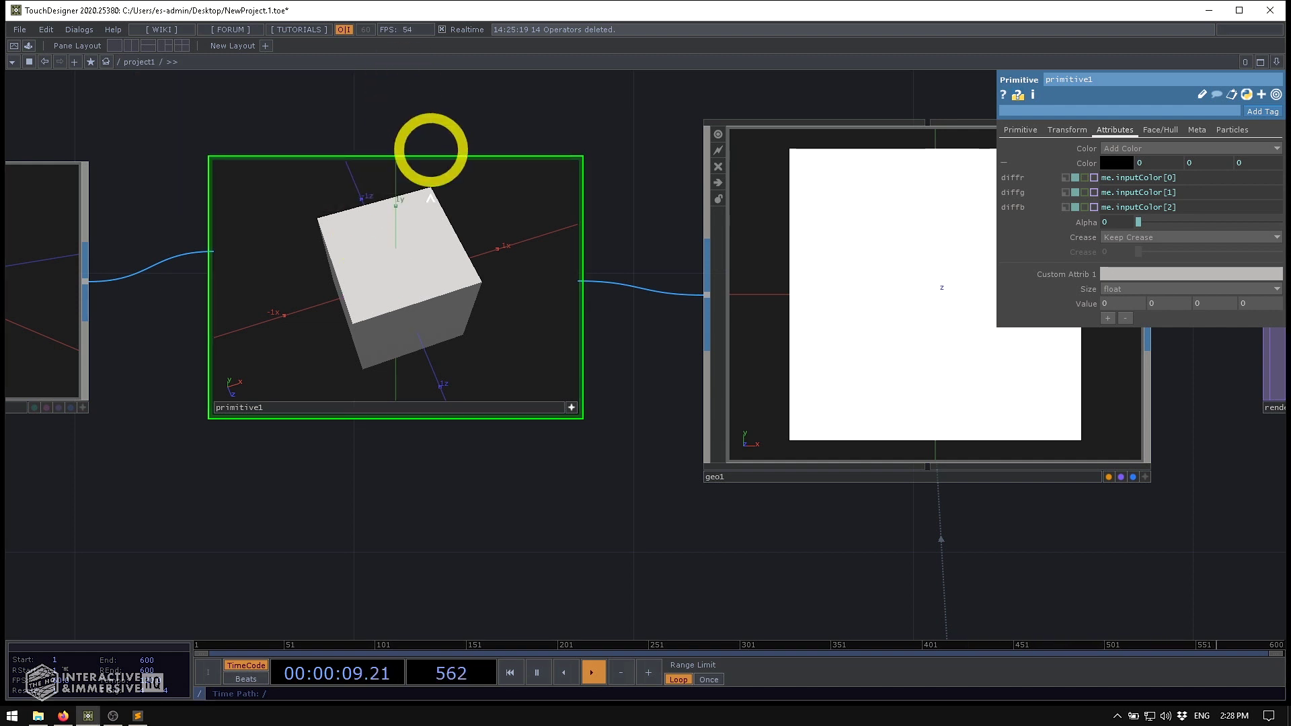
left_click_drag(431, 196, 357, 309)
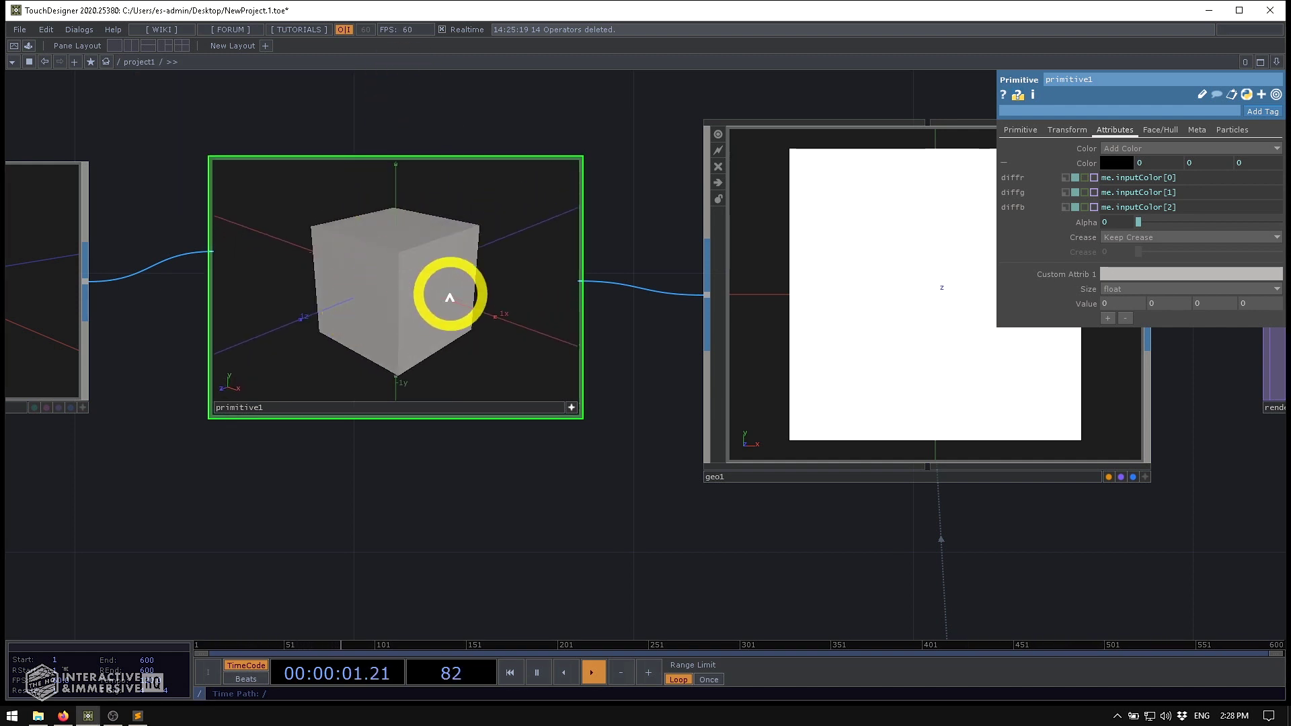
left_click_drag(450, 297, 357, 291)
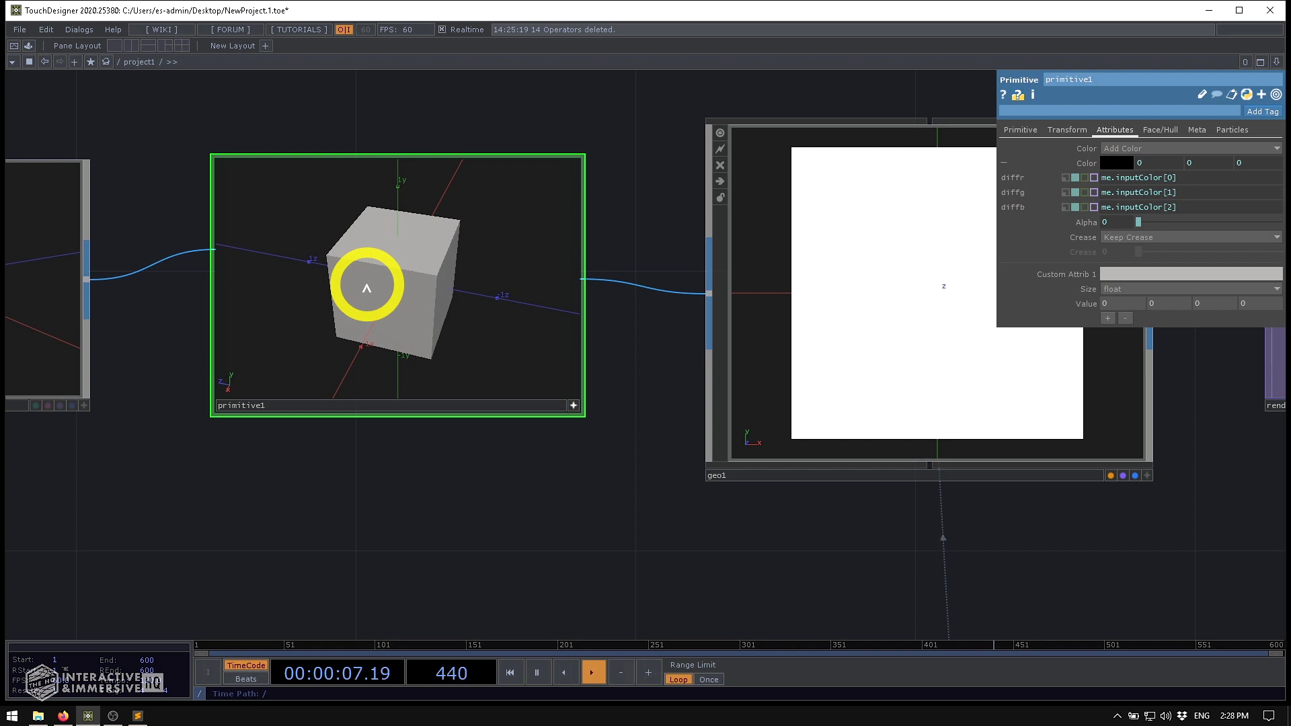
- Set primitive1's red color channel (diffr) to the expression me.inputPrim.index / 6
left_click(1114, 179)
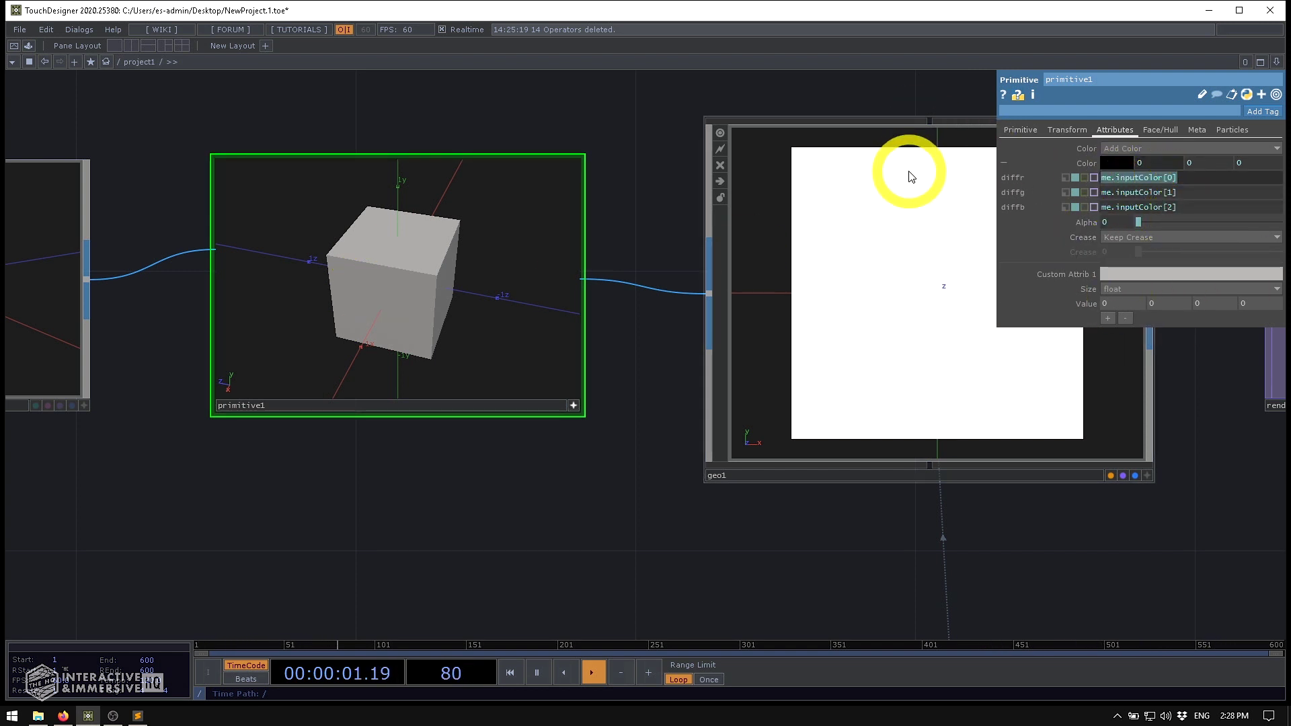
type("m")
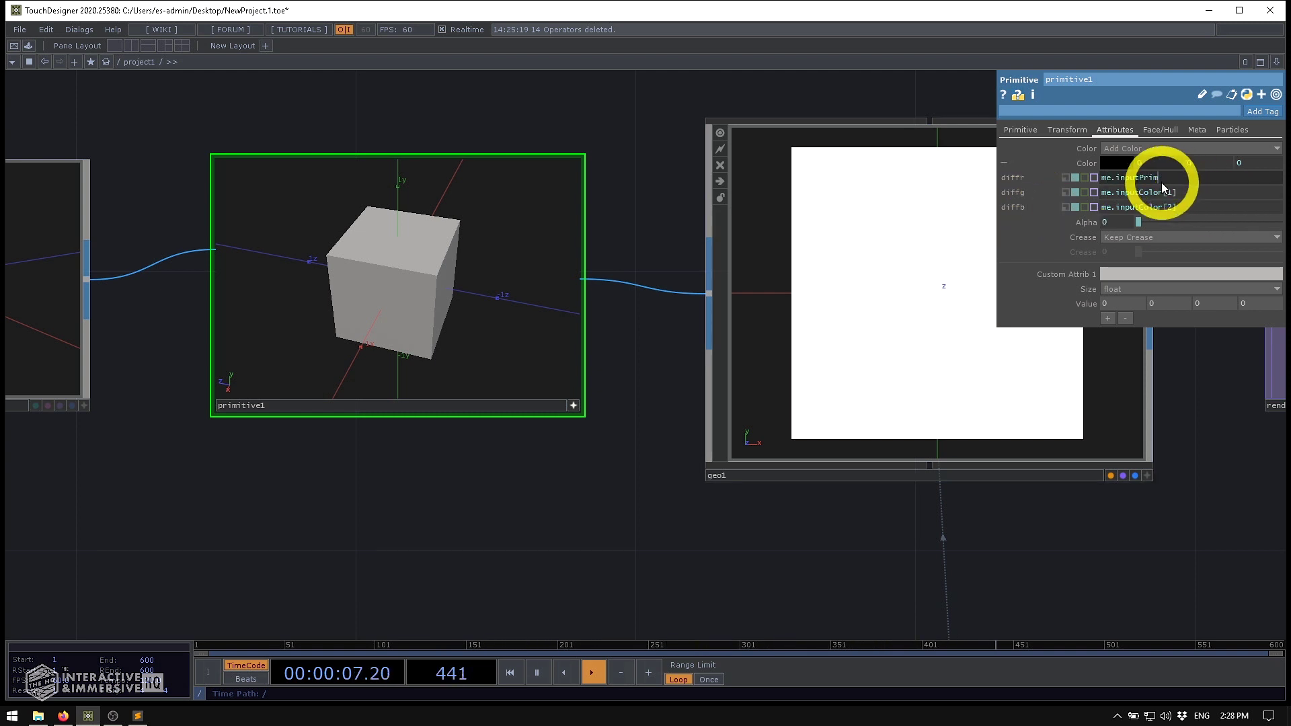
mouse_move(1163, 180)
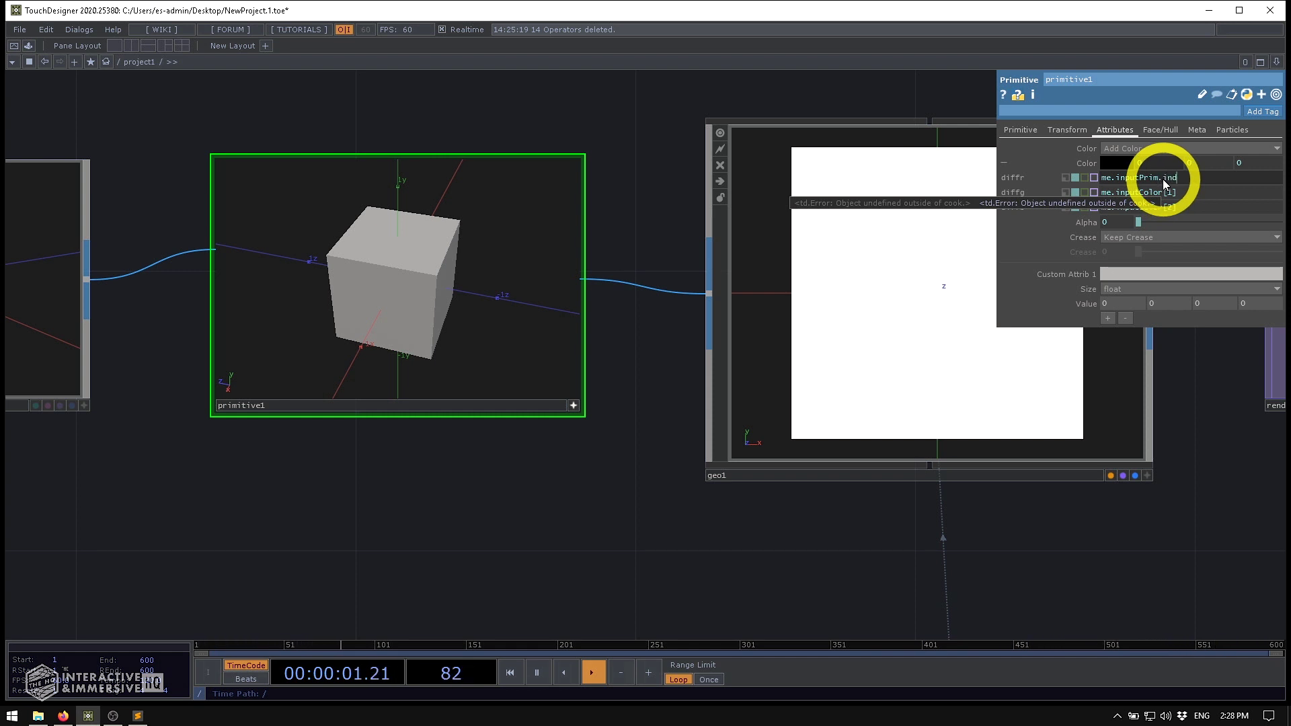
type("ex")
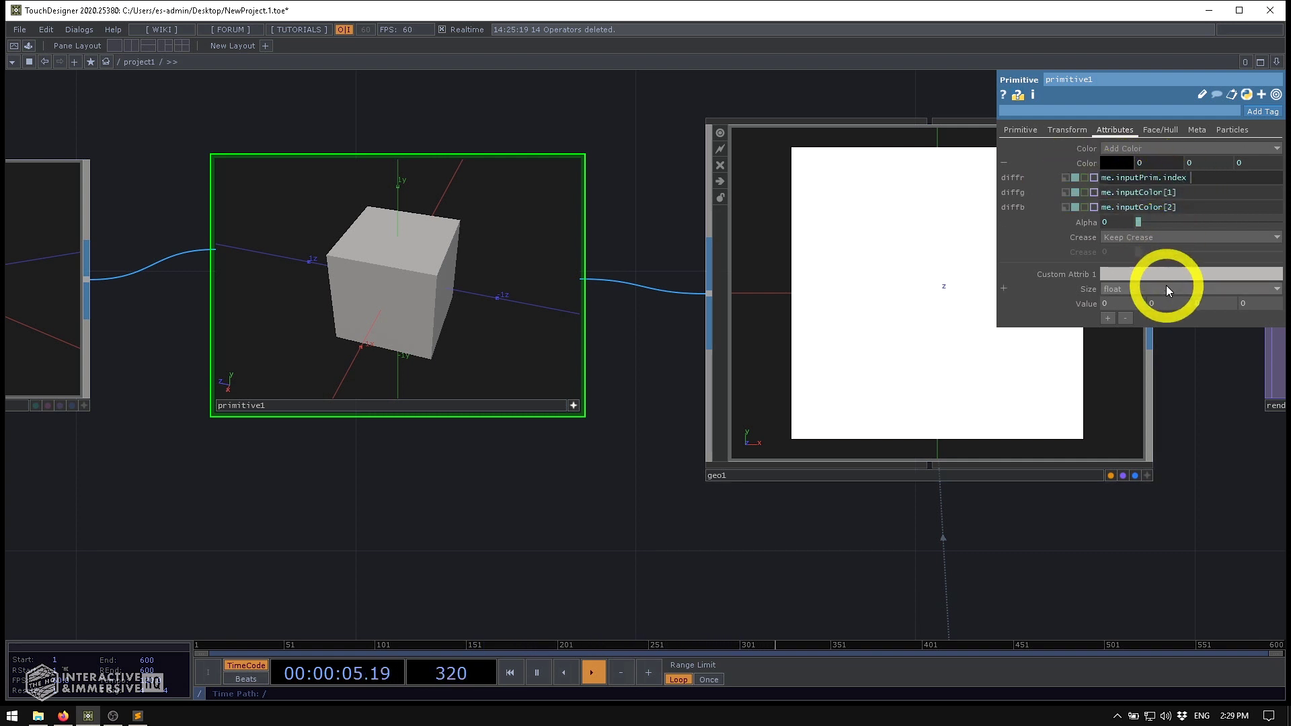
type(" / 6")
key("Return")
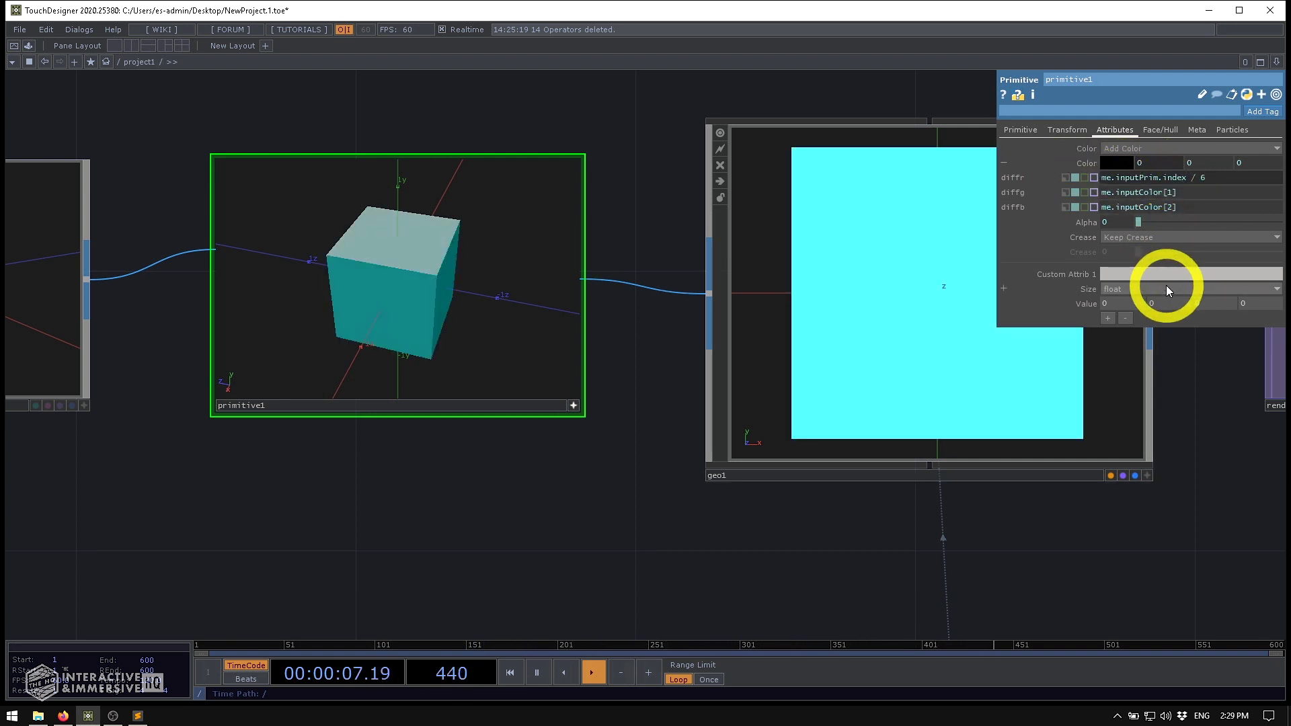
- Copy the expression me.inputPrim.index / 6 into primitive1's green (diffg) and blue (diffb) color channels
left_click(1140, 192)
type("me.inputPrim.index / 6")
left_click(1143, 204)
type("me.inputPrim.index / 6")
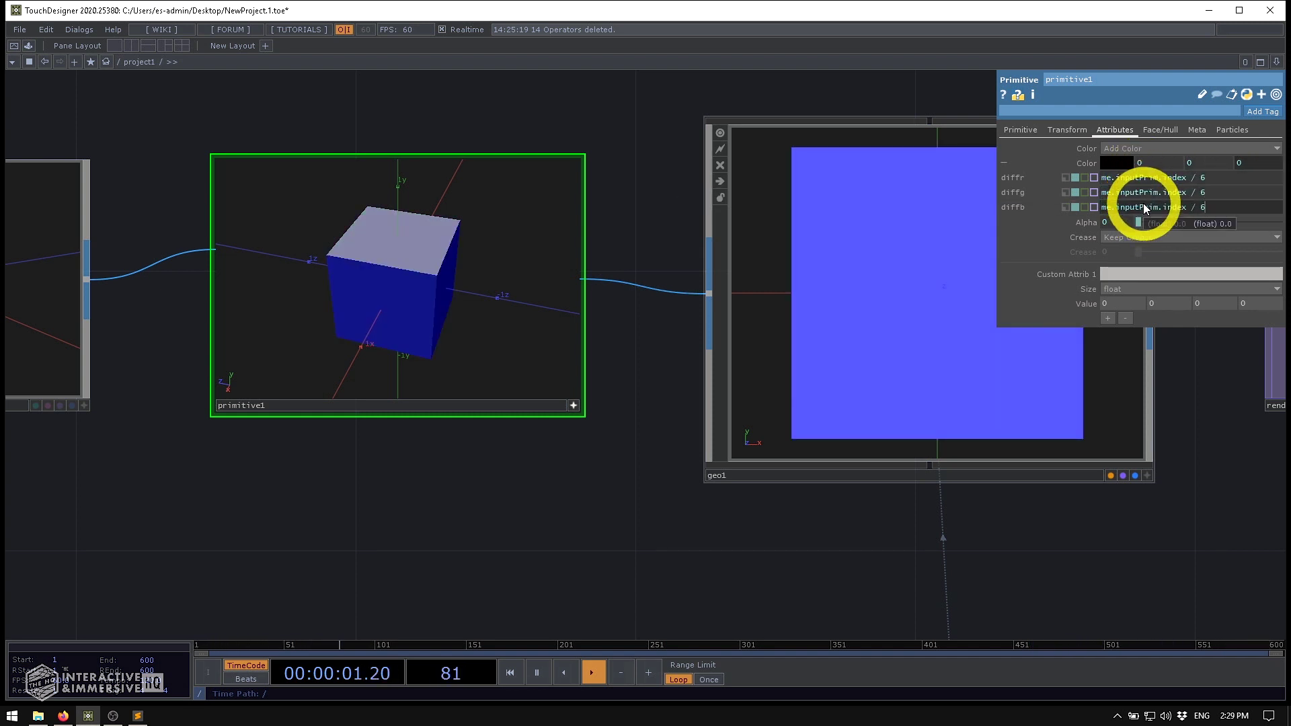
key("Return")
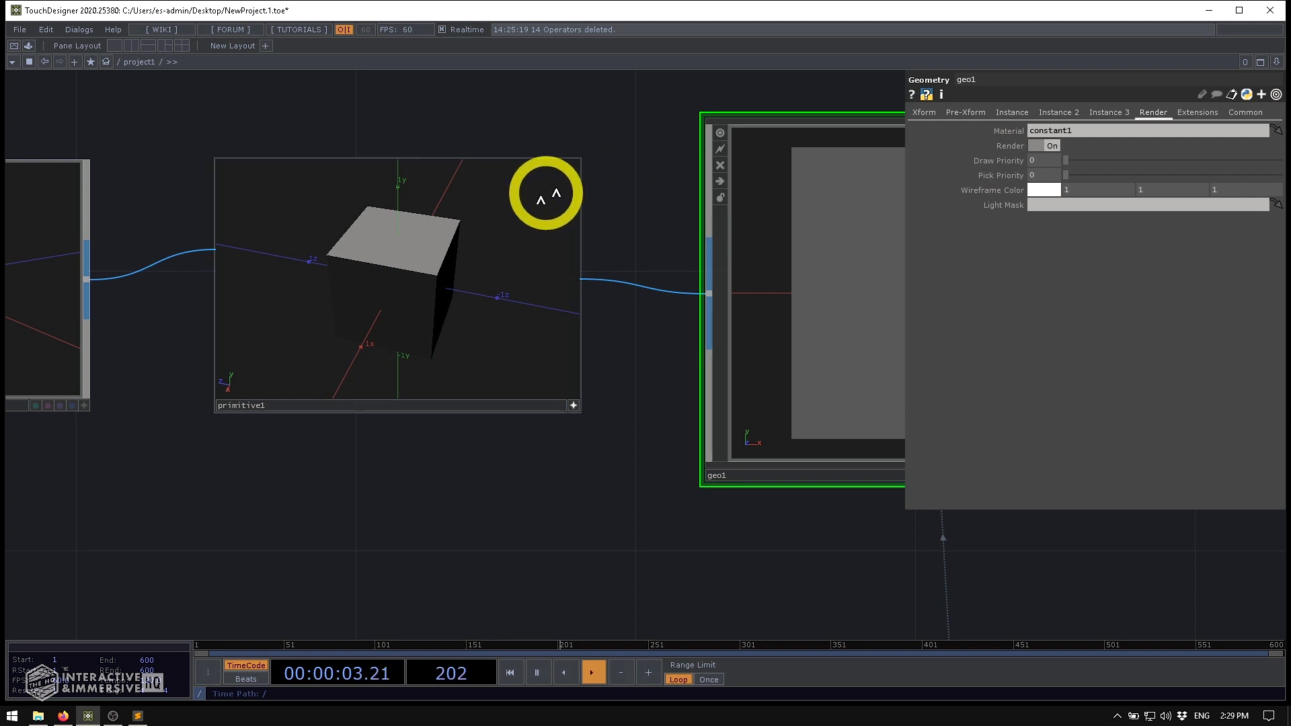
- Examine the shading of the box faces in primitive1's viewer and the matching unwrapped tiles in render1
left_click(504, 224)
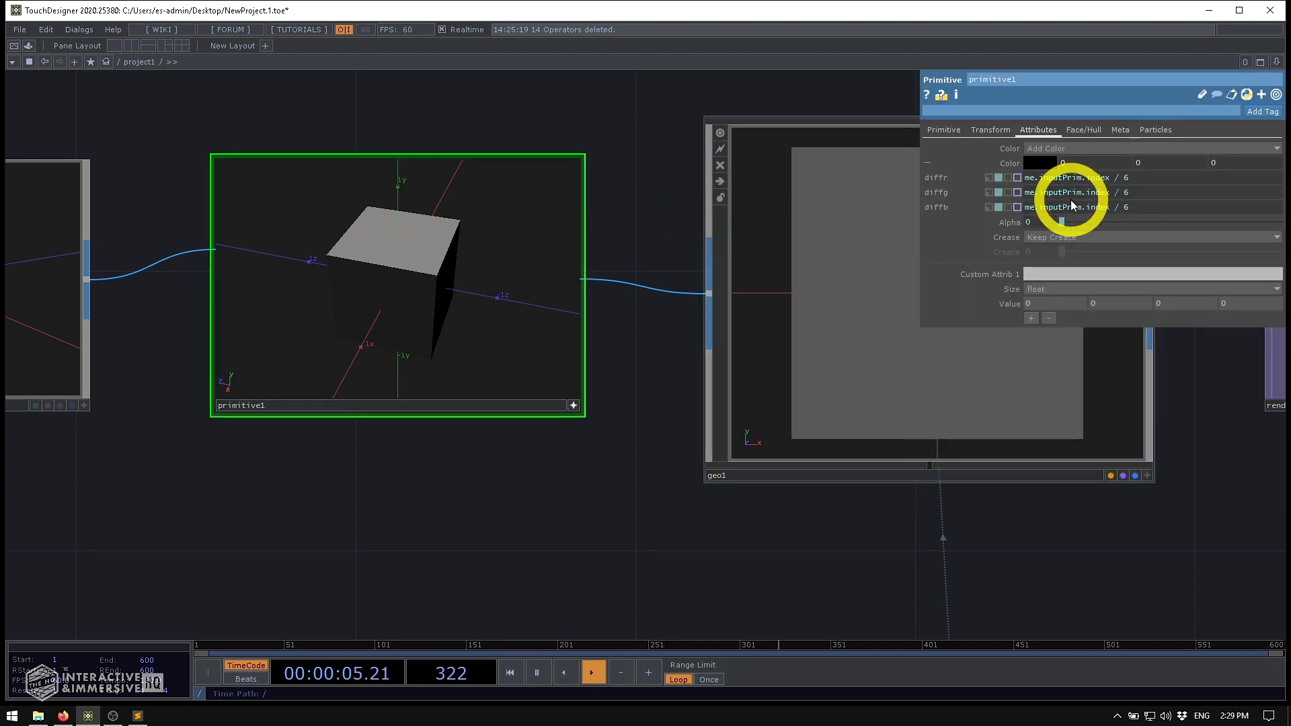
left_click_drag(547, 276, 432, 286)
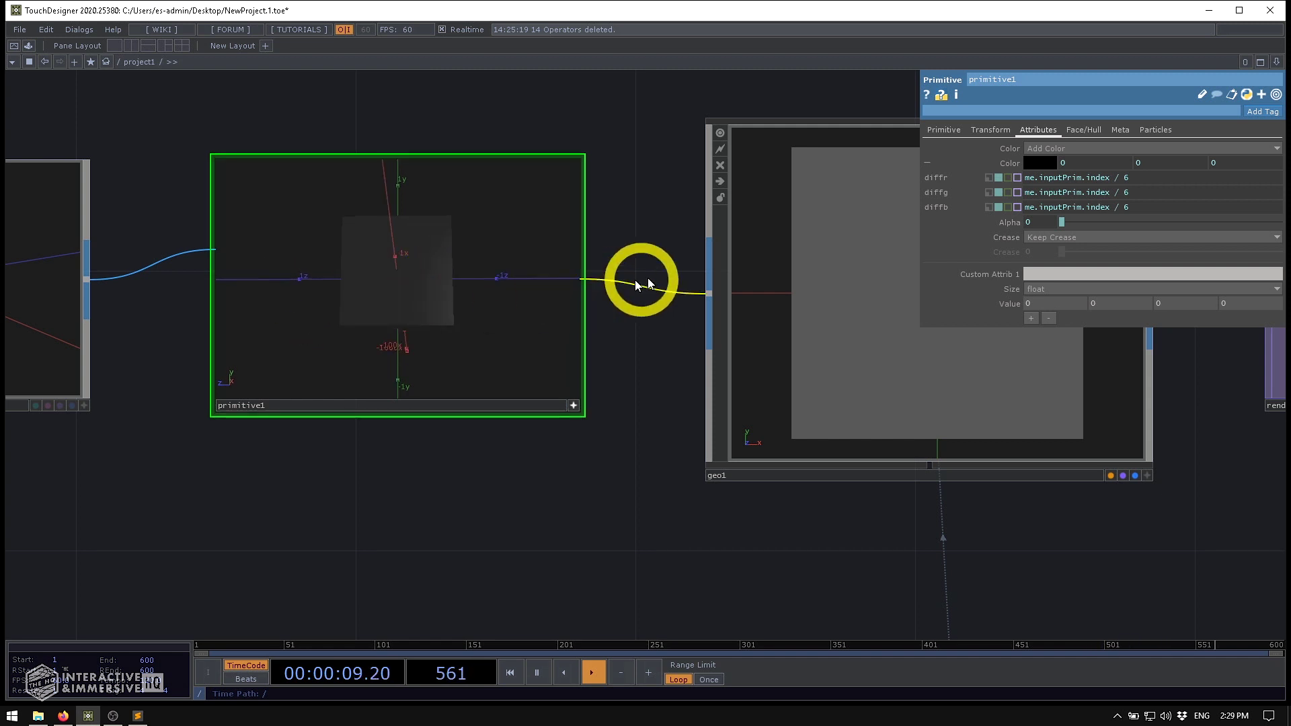
left_click_drag(674, 238, 266, 234)
scroll(565, 253, "down", 4)
left_click_drag(834, 393, 573, 391)
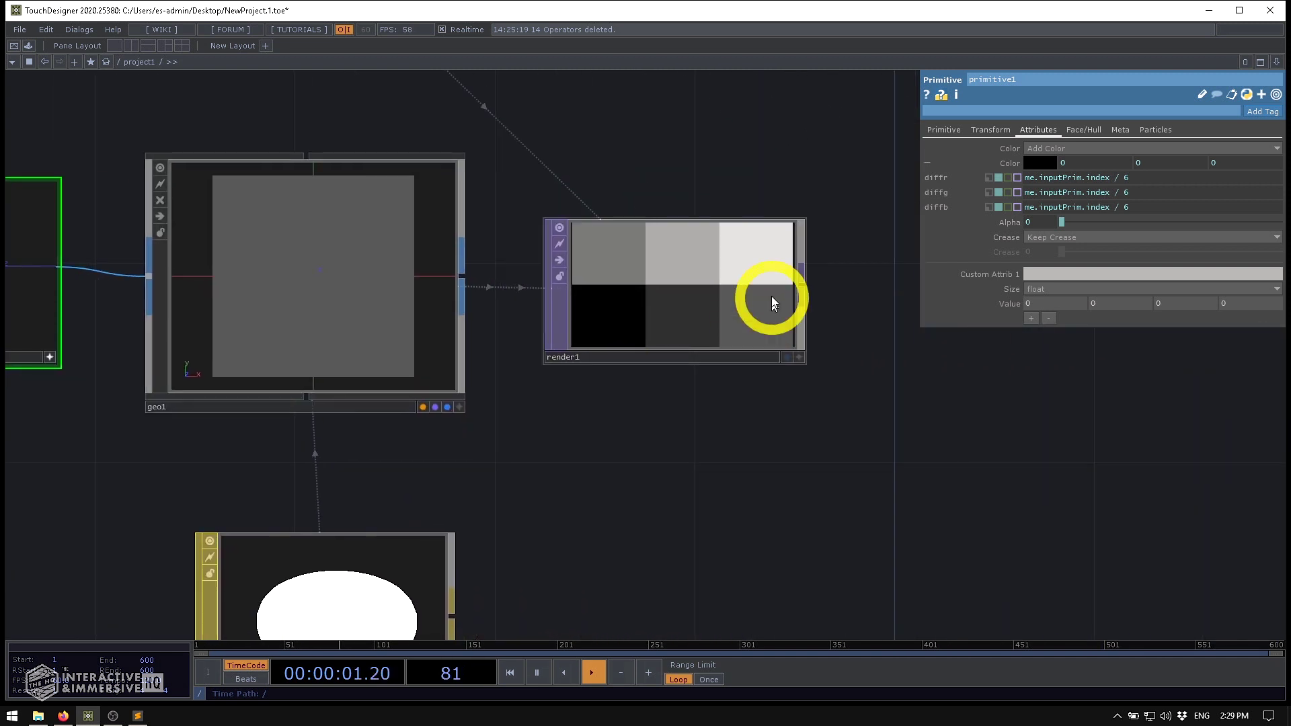
left_click(773, 296)
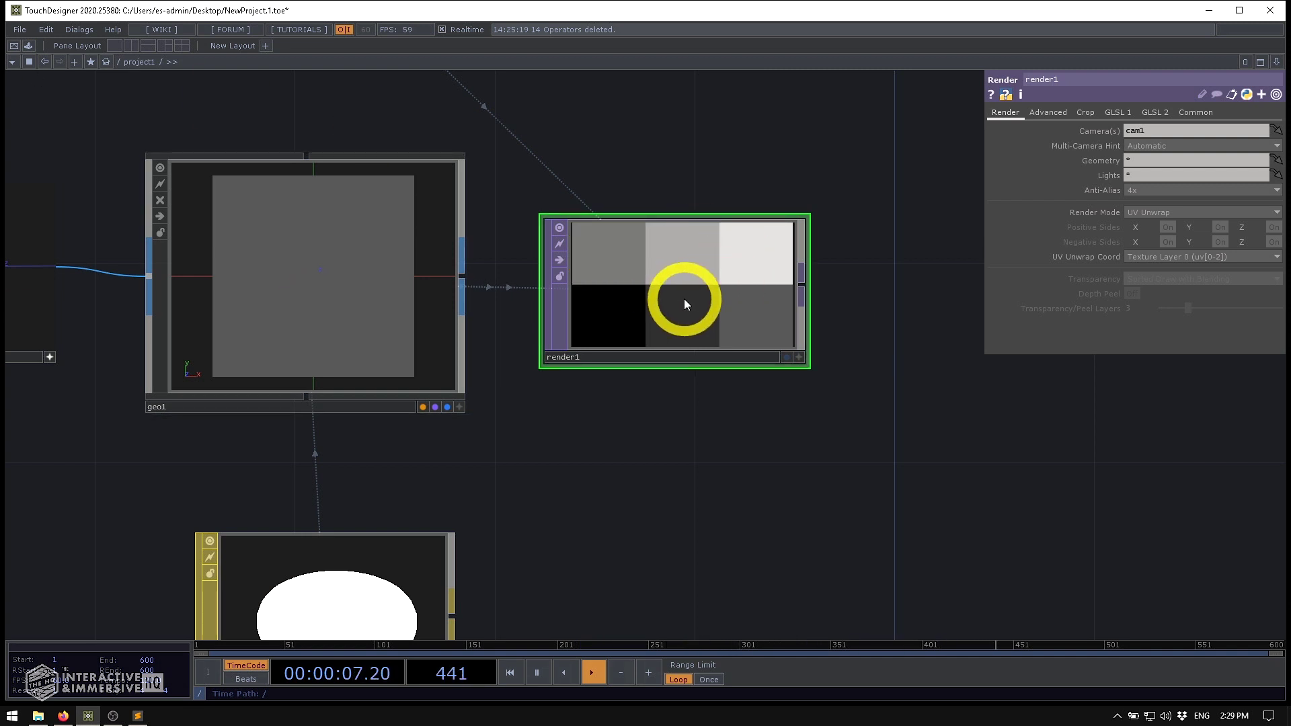
middle_click_drag(684, 302, 619, 269)
scroll(650, 242, "up", 5)
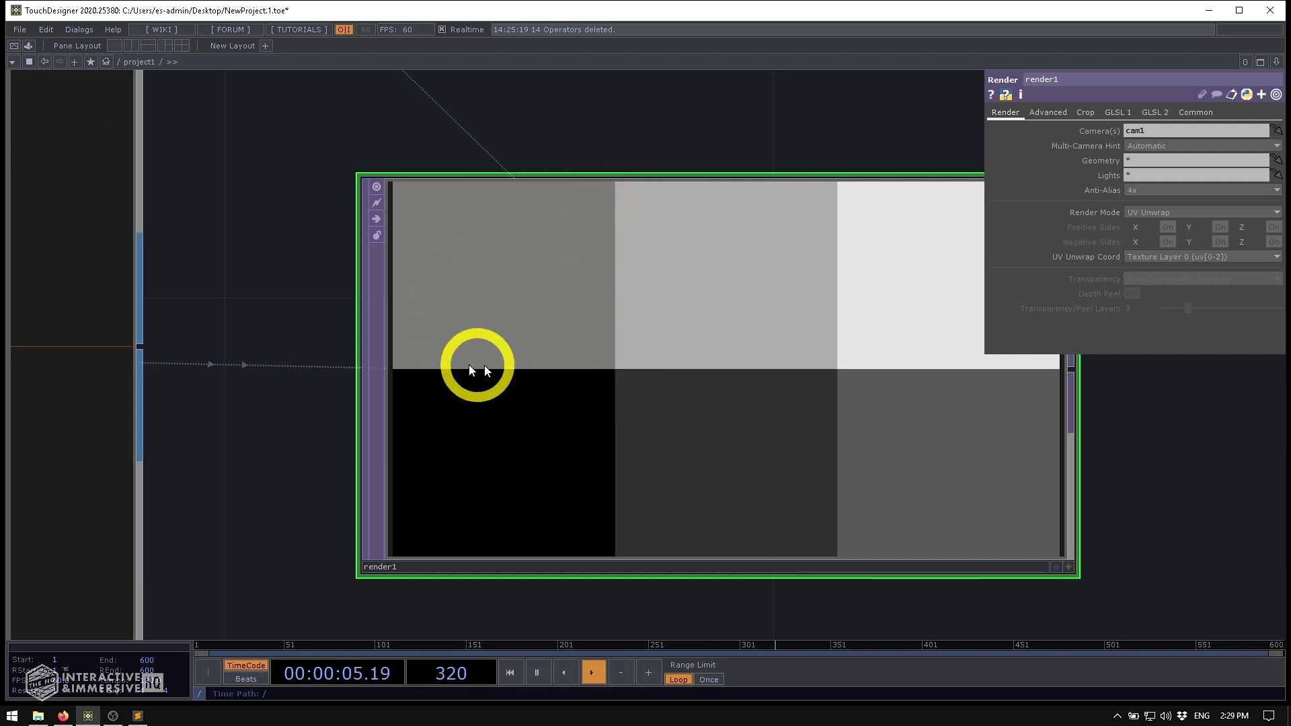
scroll(601, 239, "down", 6)
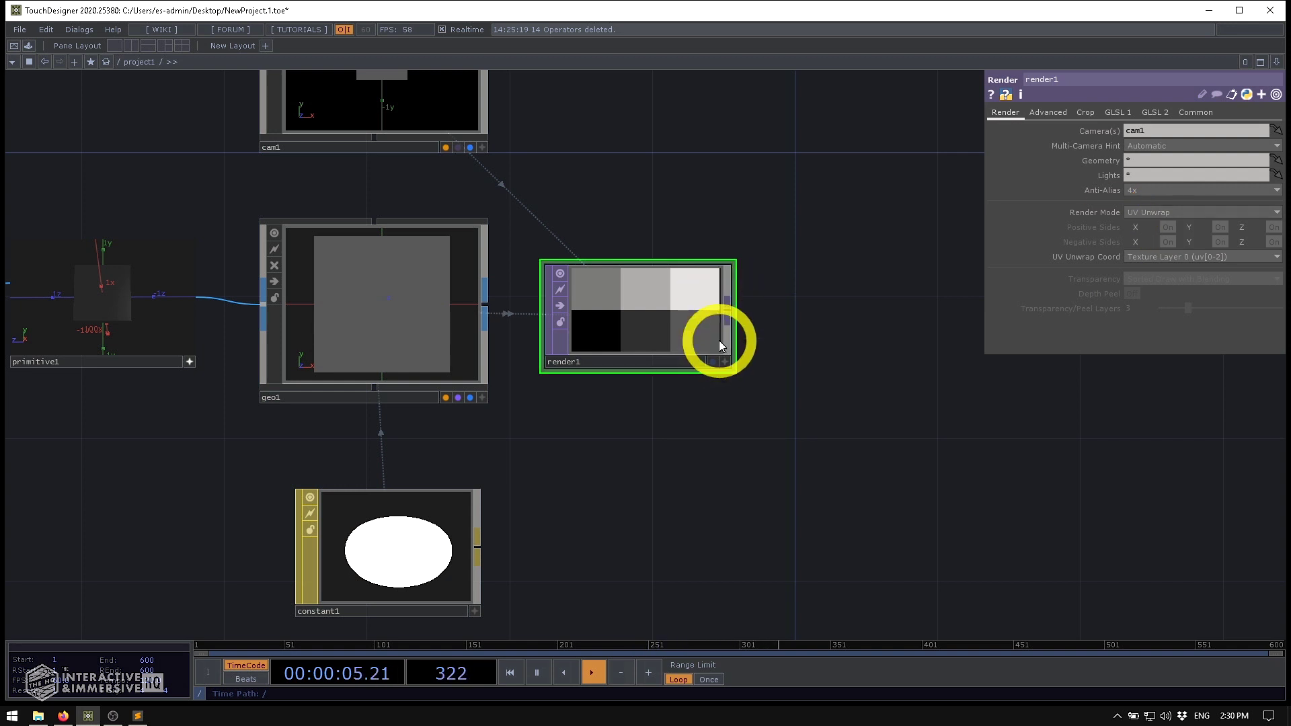
scroll(719, 340, "down", 3)
left_click_drag(699, 447, 865, 375)
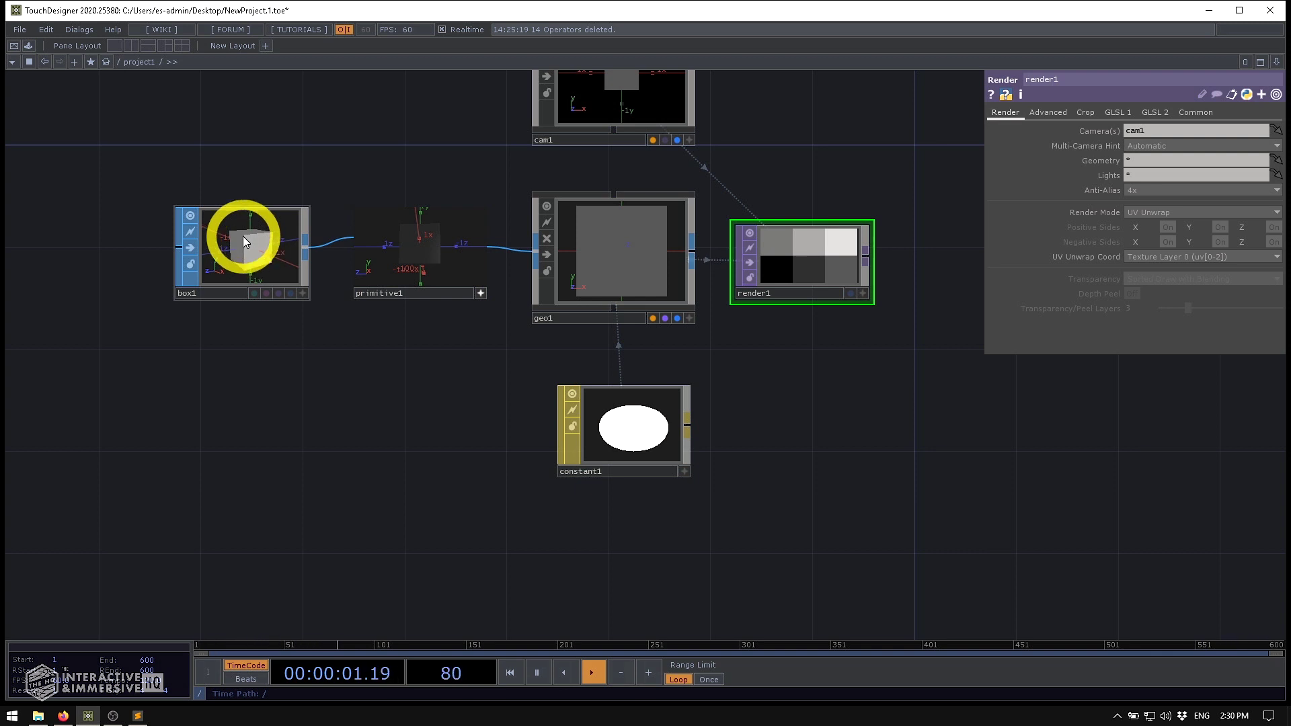
mouse_move(243, 240)
left_mouse_down()
mouse_move(244, 251)
mouse_move(271, 226)
mouse_move(242, 260)
mouse_move(265, 222)
mouse_move(247, 233)
left_mouse_up()
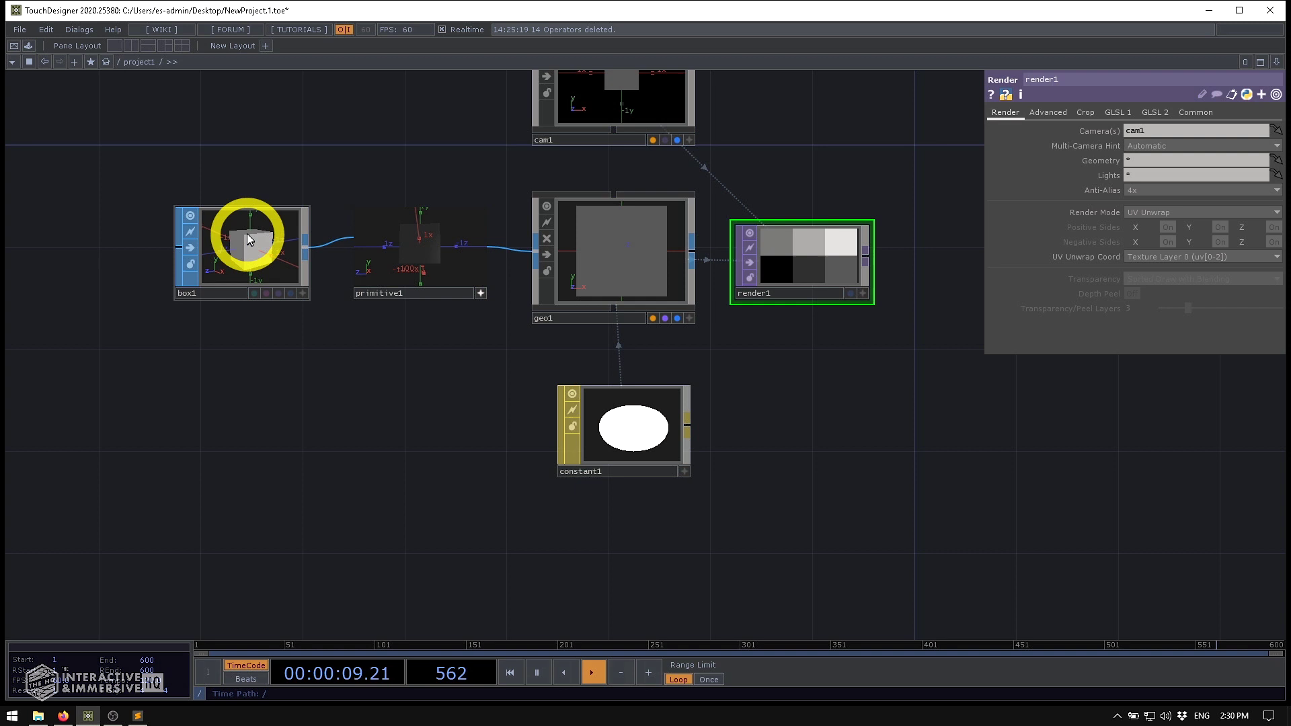
- Set render1's resolution width to the expression 512*3
left_click(740, 276)
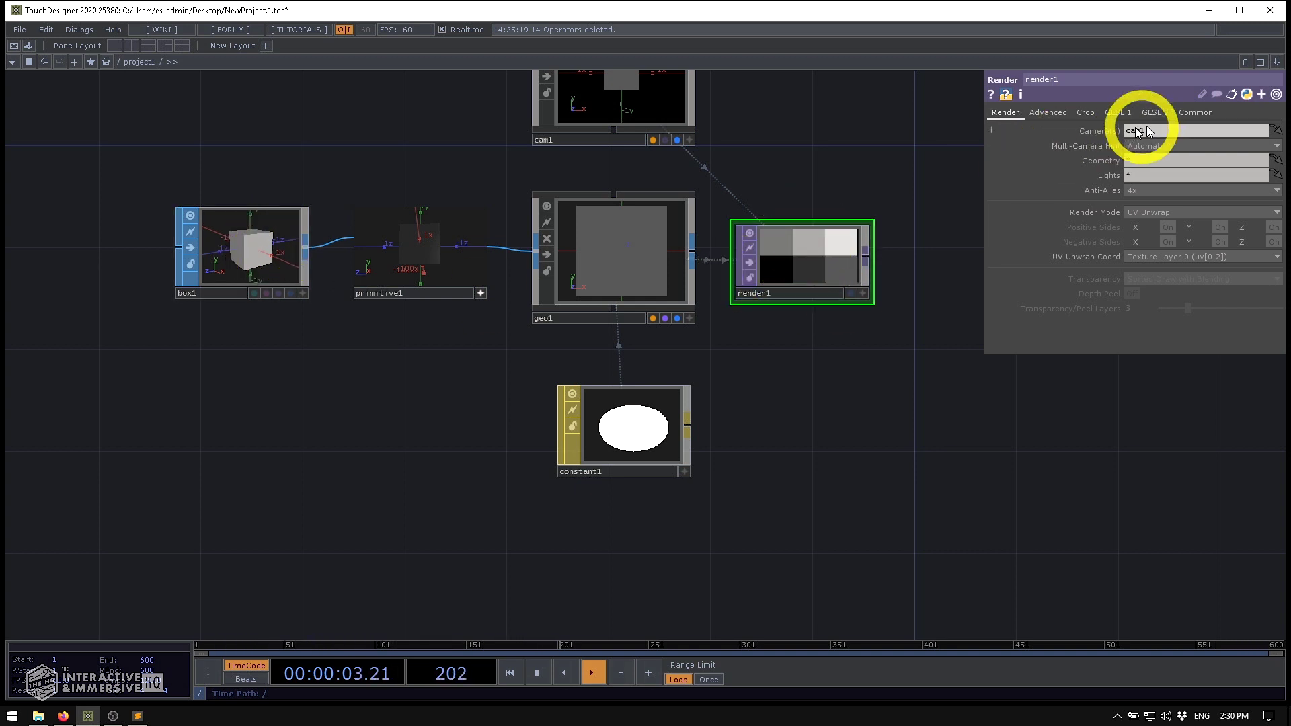
left_click(1190, 112)
left_click(1095, 131)
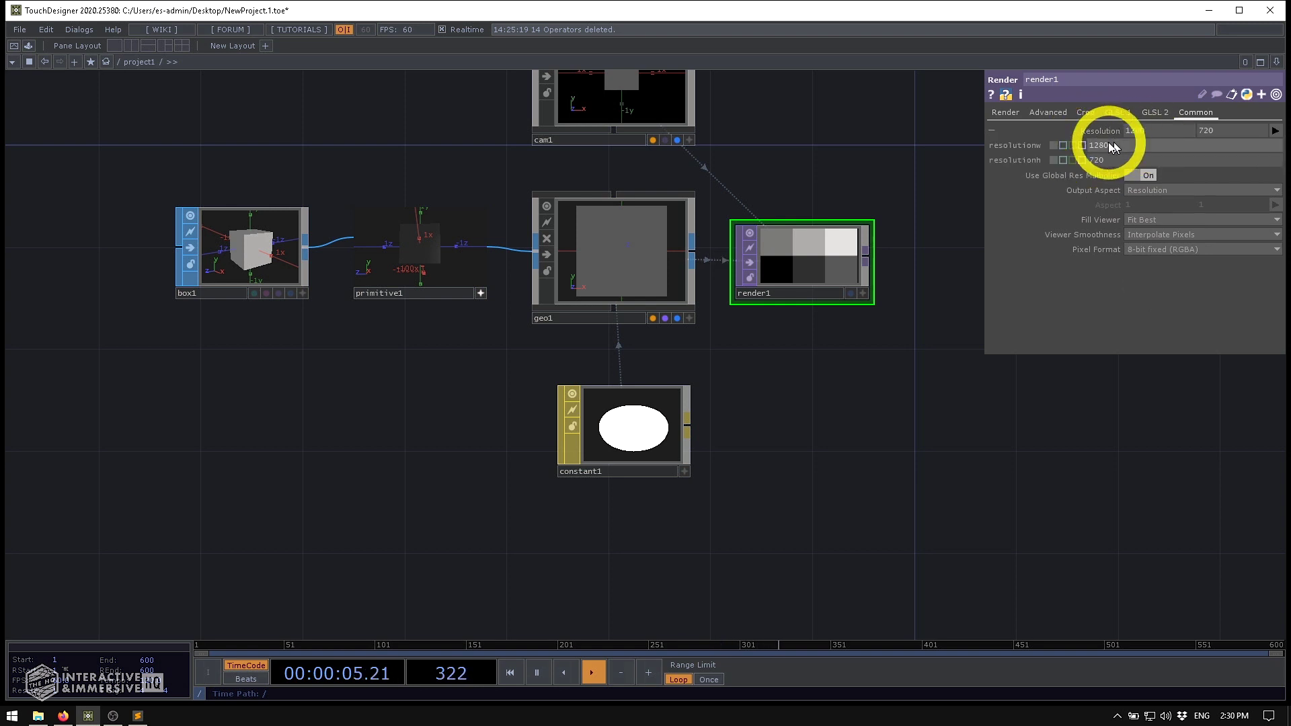
scroll(866, 246, "up", 3)
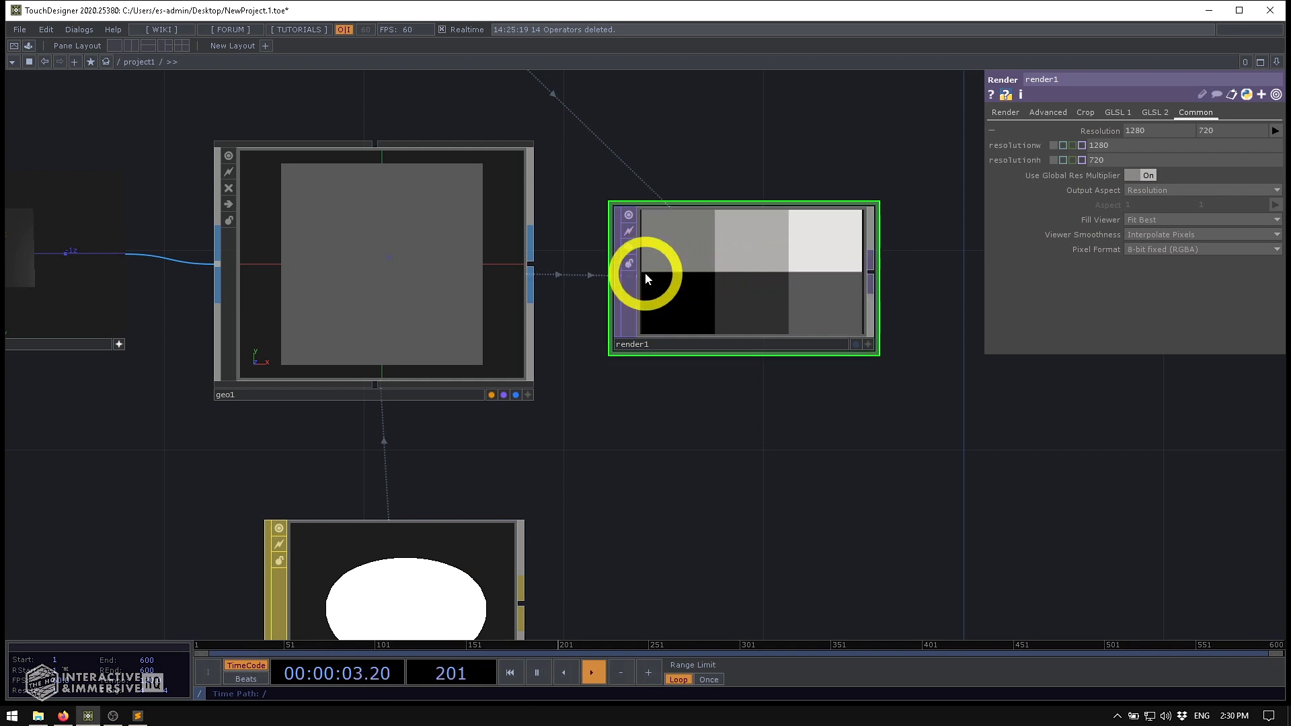
left_click(1128, 150)
type("512")
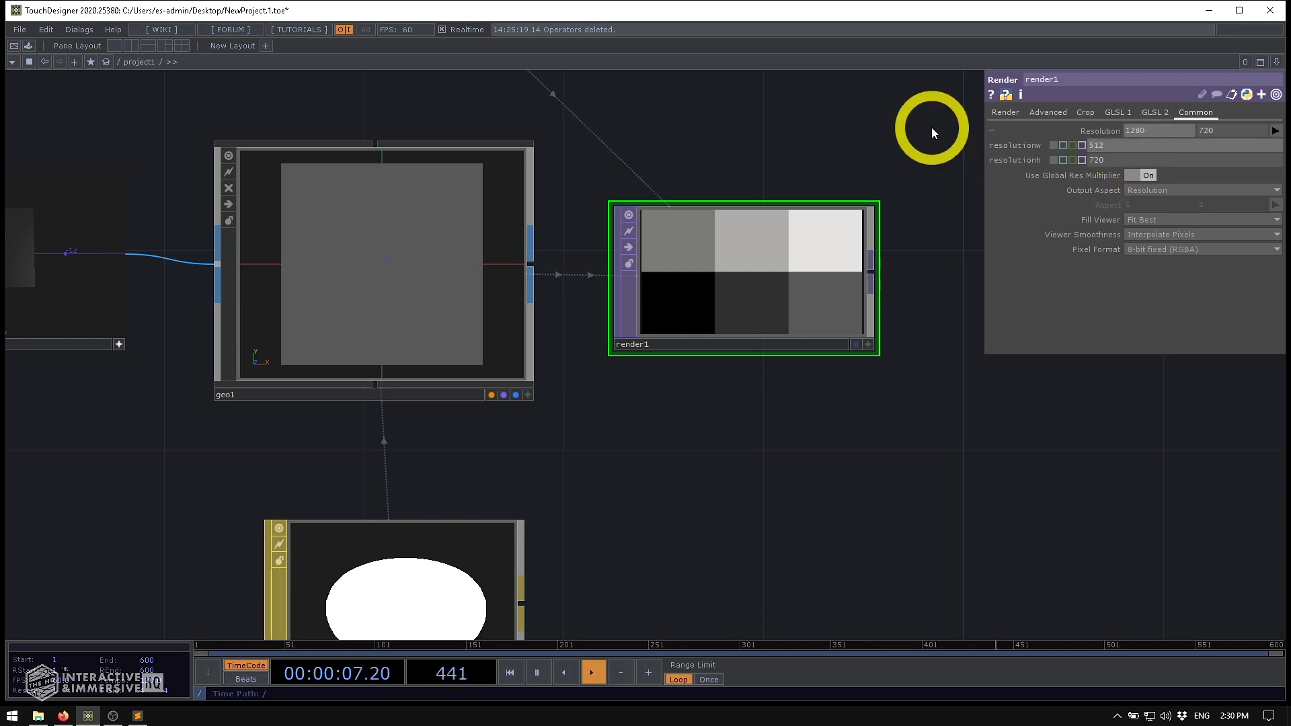
type("*3")
key("Return")
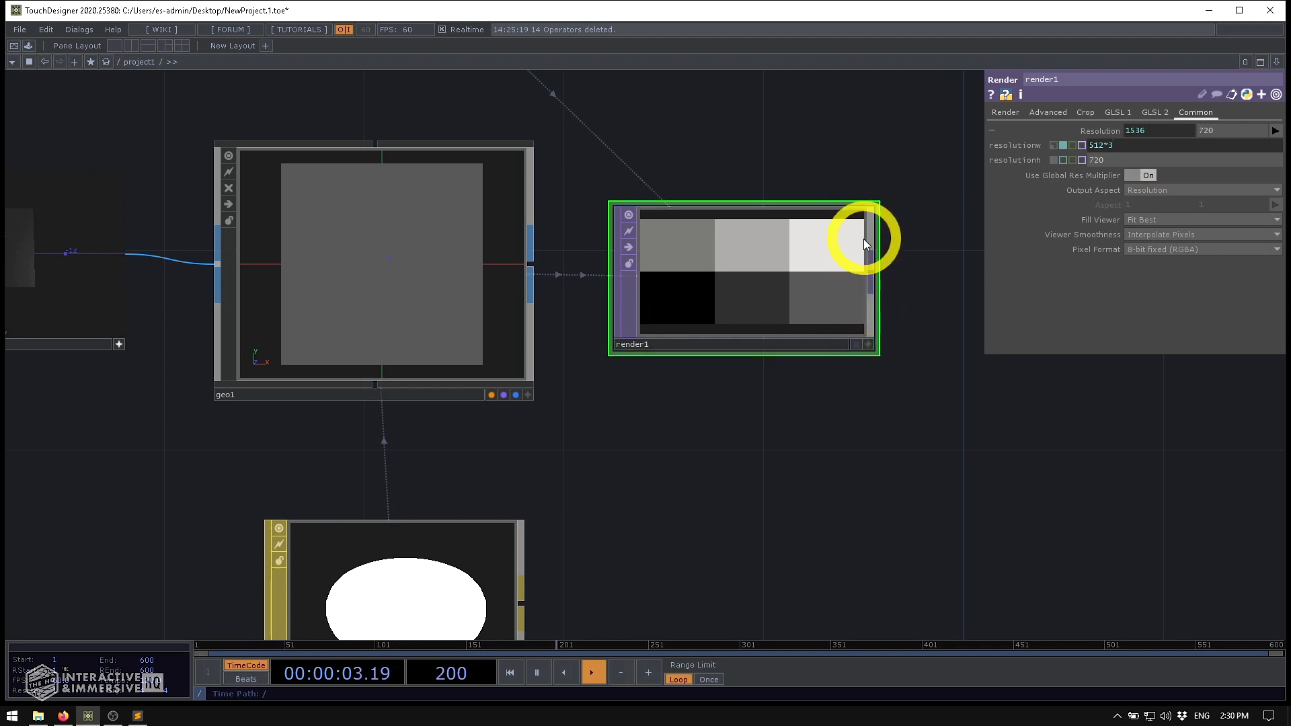
- Set render1's resolution height to the expression 512*2
left_click(1108, 161)
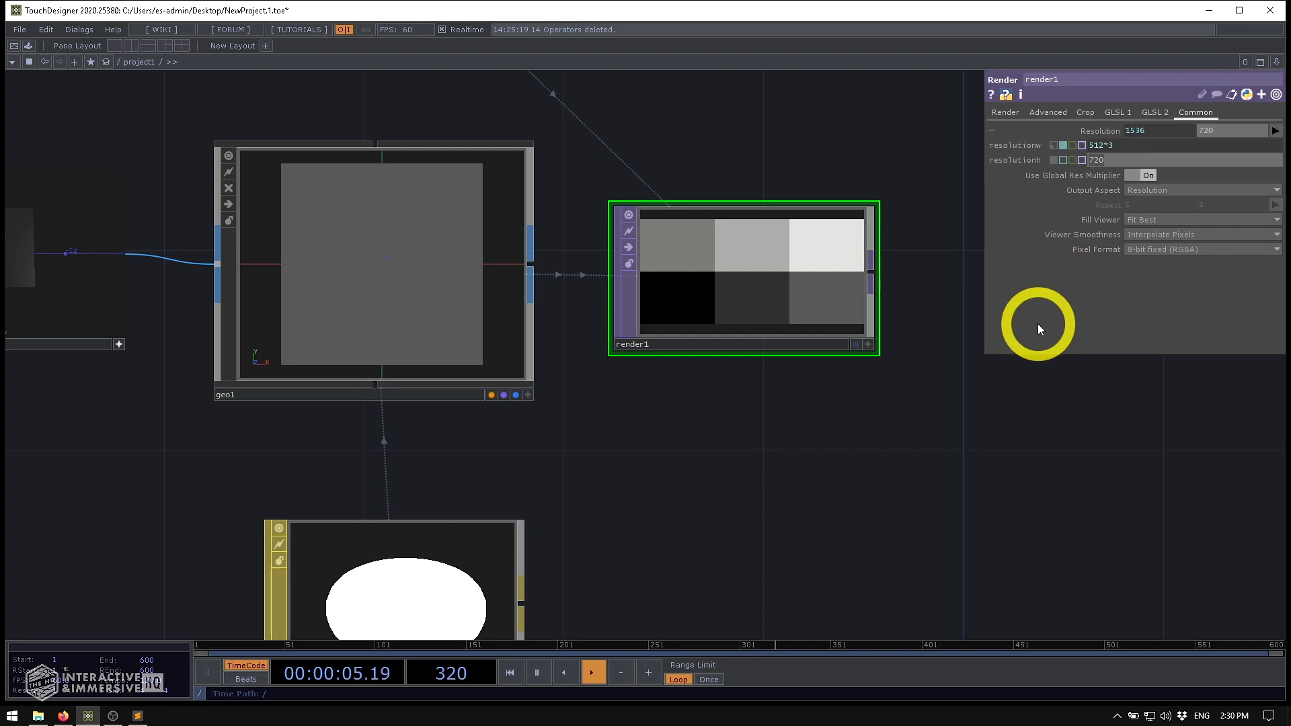
type("512*2")
key("Return")
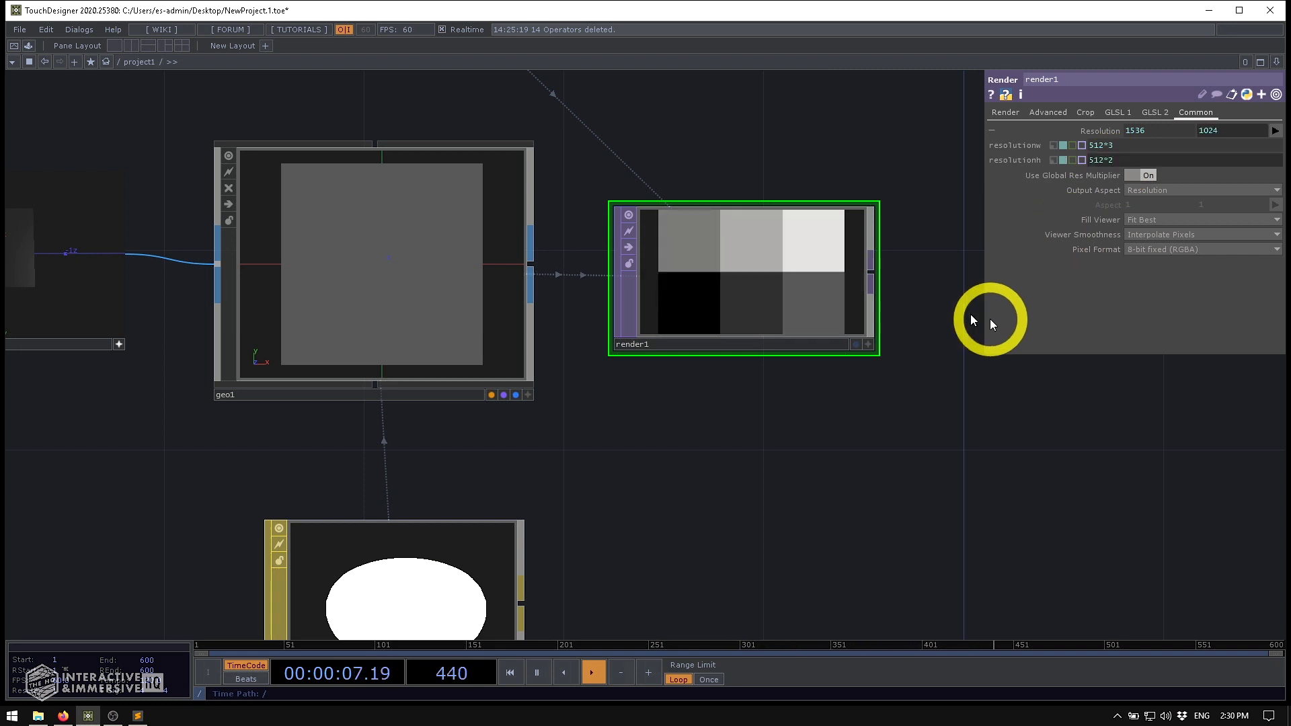
- Move the render1 node lower in the network, below and to the right of its place beside geo1
scroll(866, 224, "up", 4)
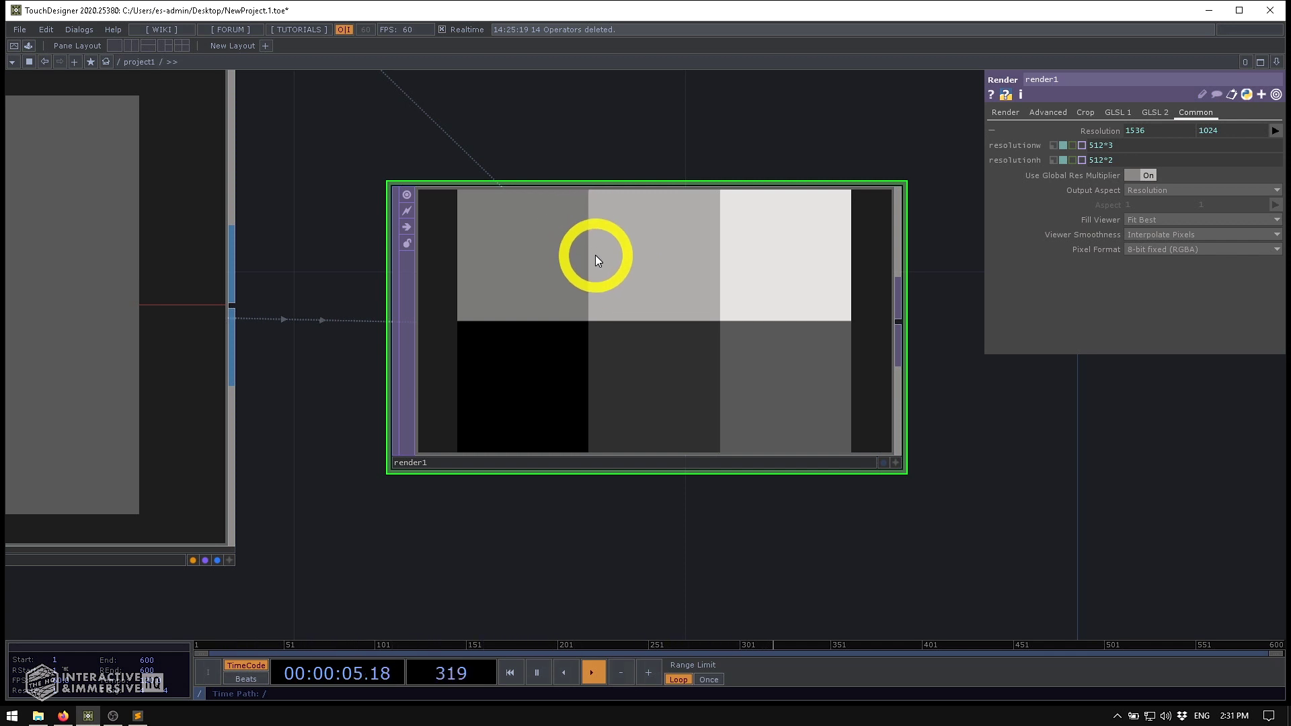
scroll(595, 276, "down", 4)
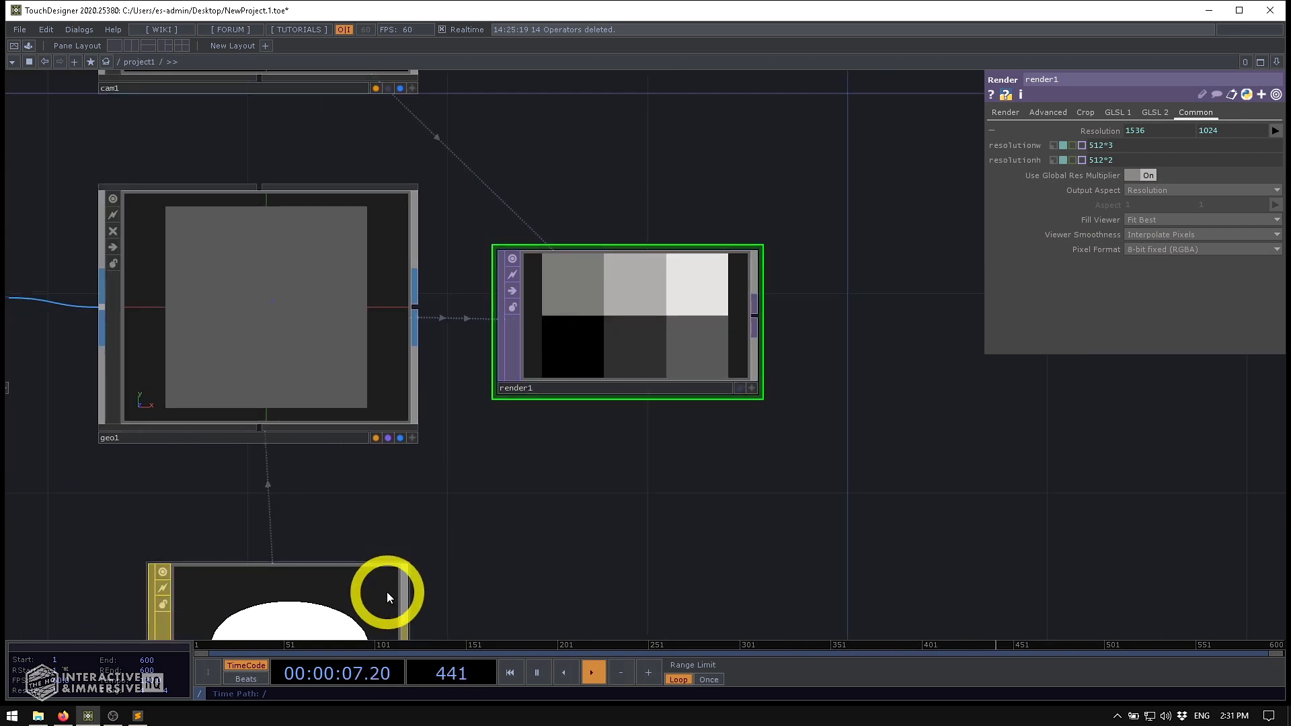
left_click(386, 592)
left_click(644, 275)
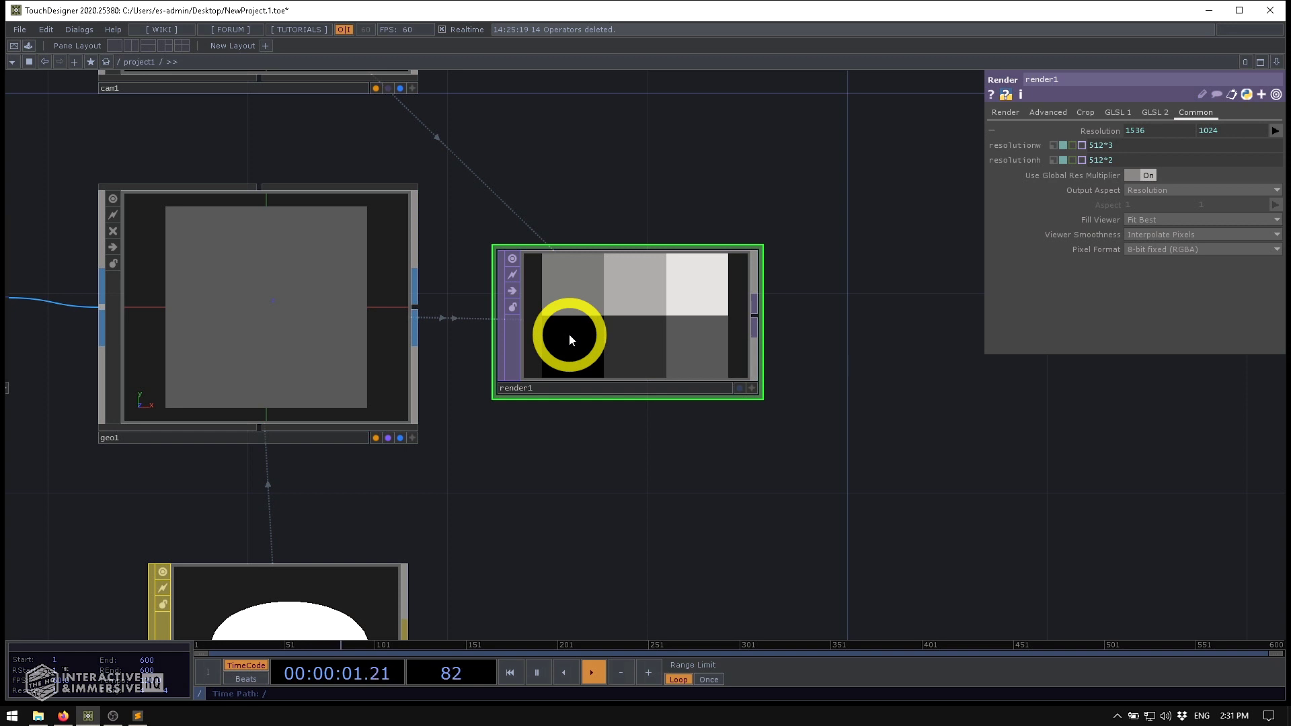
scroll(570, 333, "down", 4)
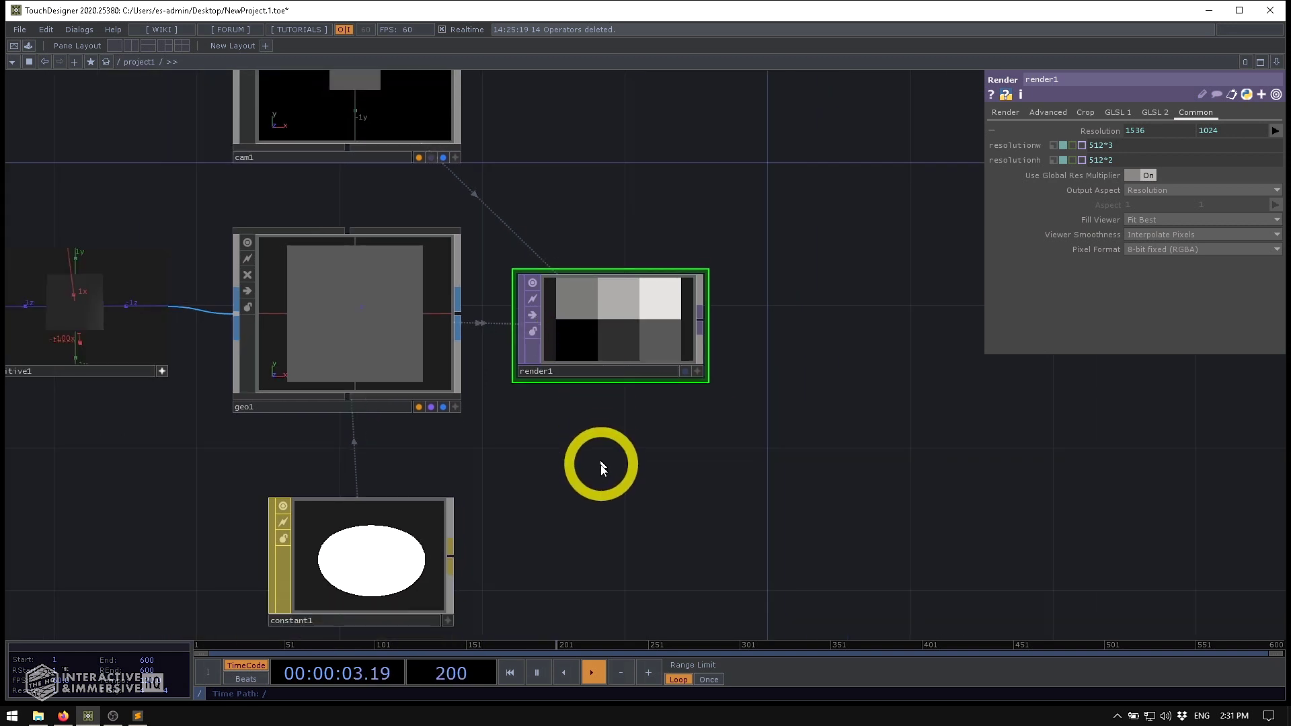
left_click_drag(600, 461, 592, 336)
left_click_drag(615, 205, 651, 303)
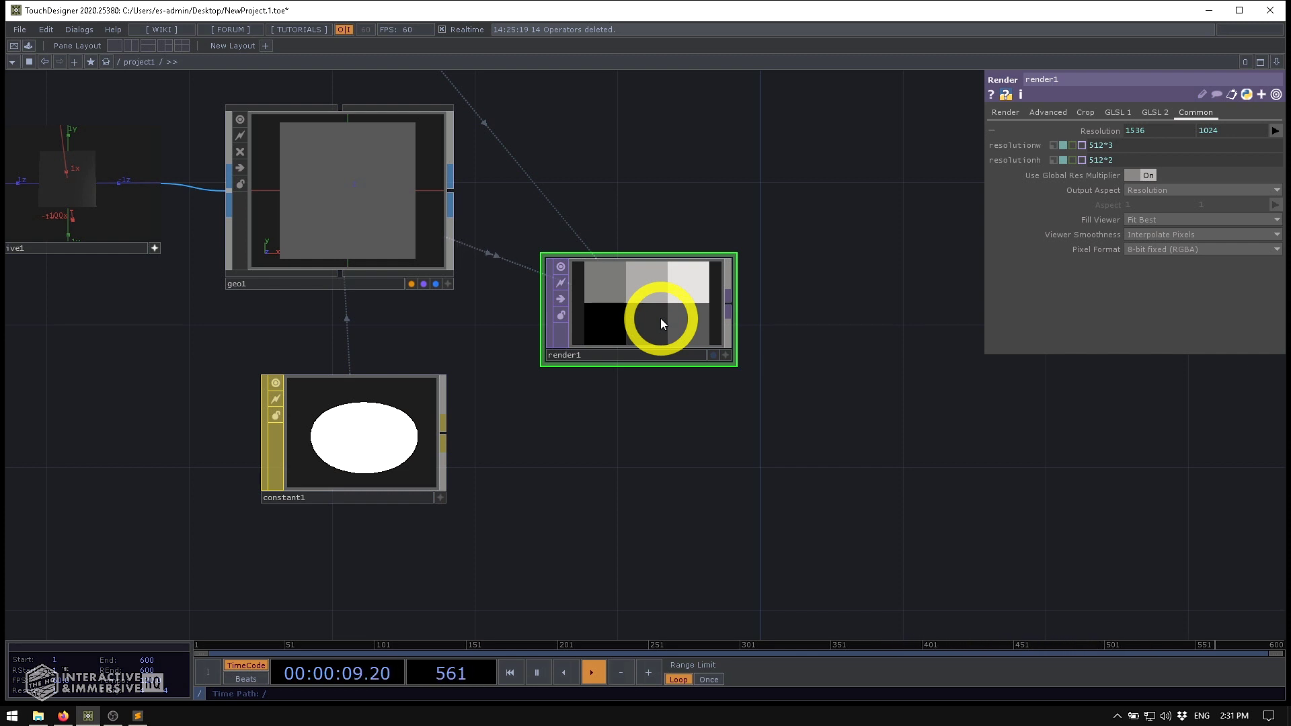
- Examine the square unwrapped tiles in render1's viewer and the constant1 material applied to geo1
left_click_drag(584, 377, 845, 412)
scroll(864, 375, "down", 2)
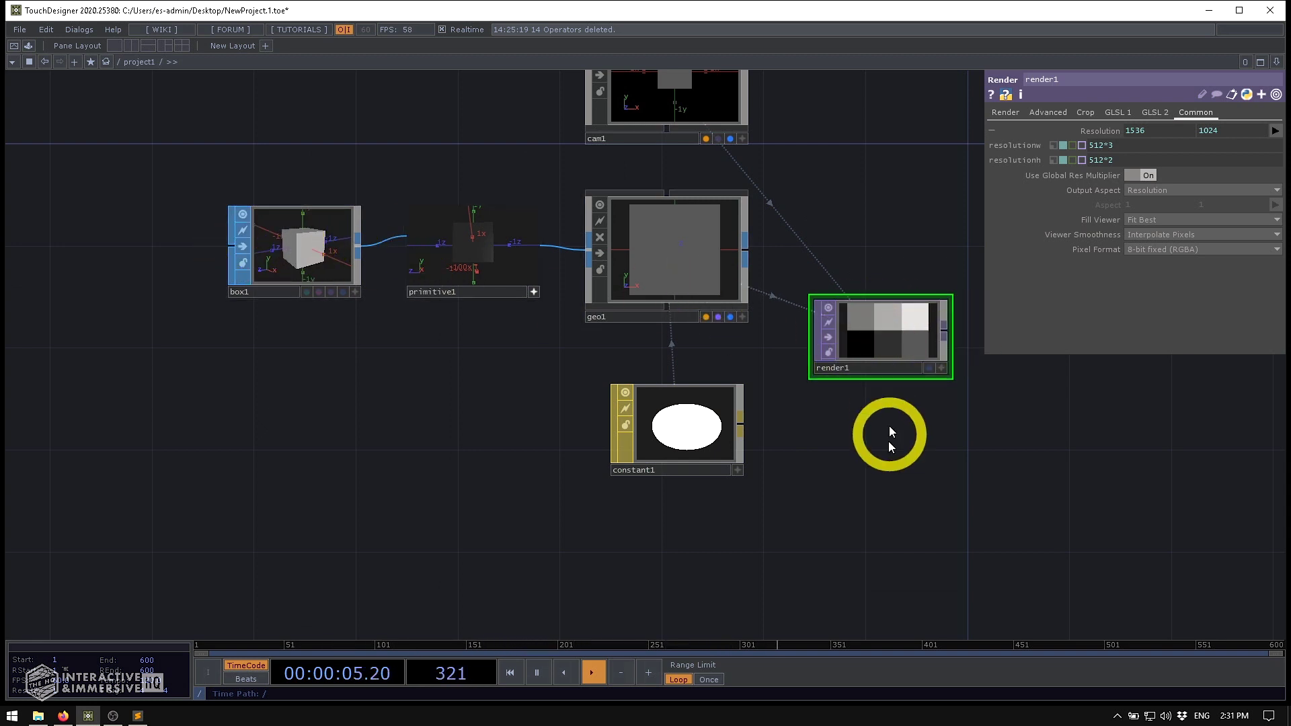
left_click_drag(862, 436, 620, 361)
scroll(690, 238, "up", 4)
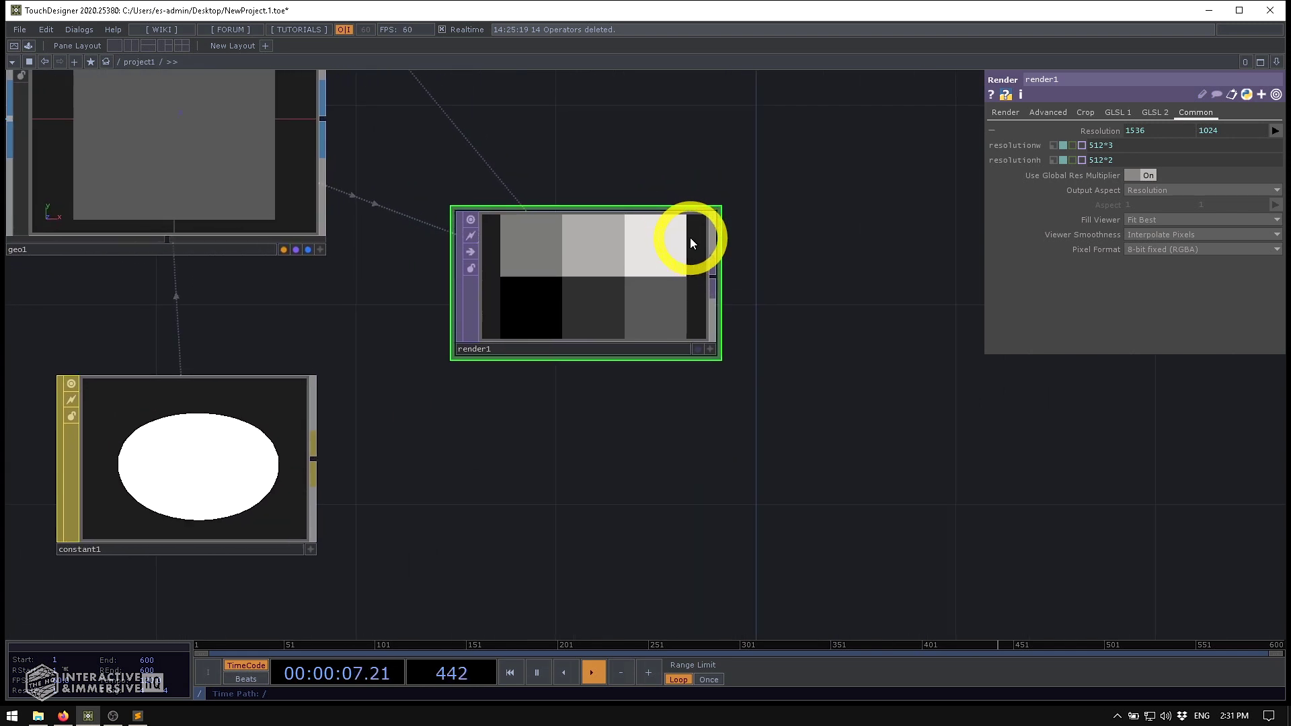
scroll(689, 237, "up", 2)
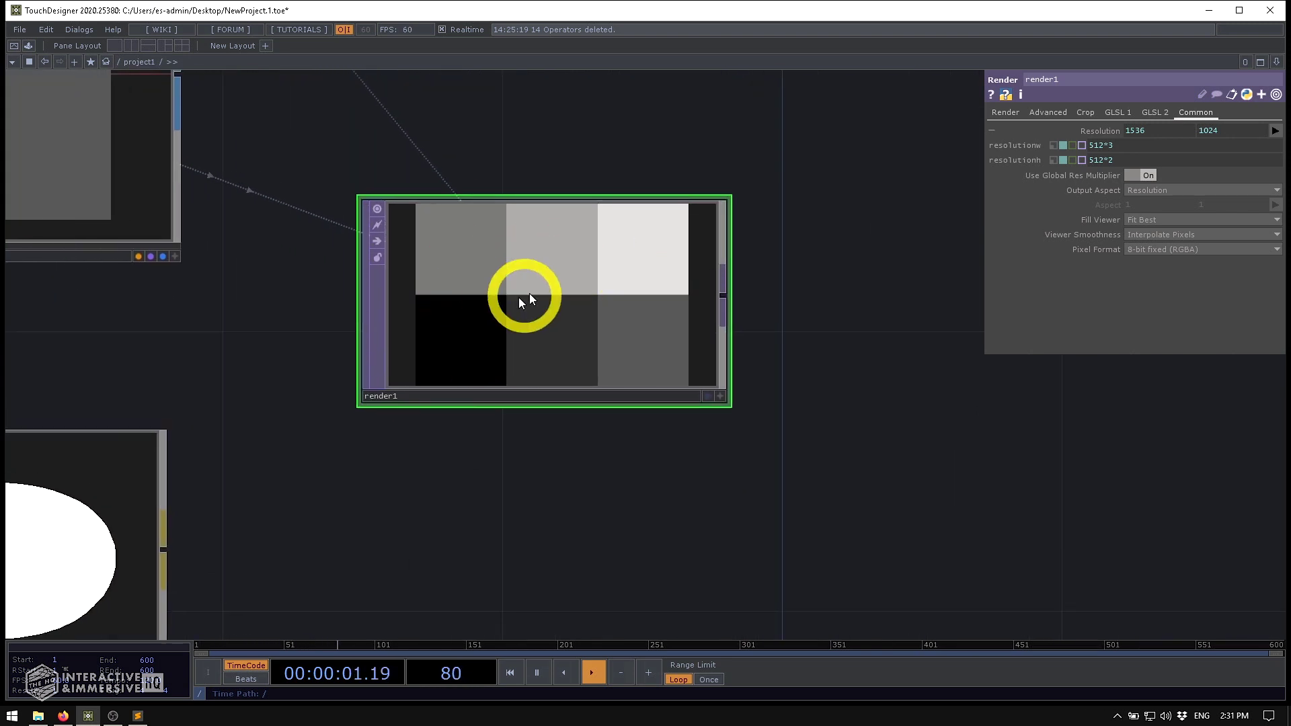
right_click(567, 293)
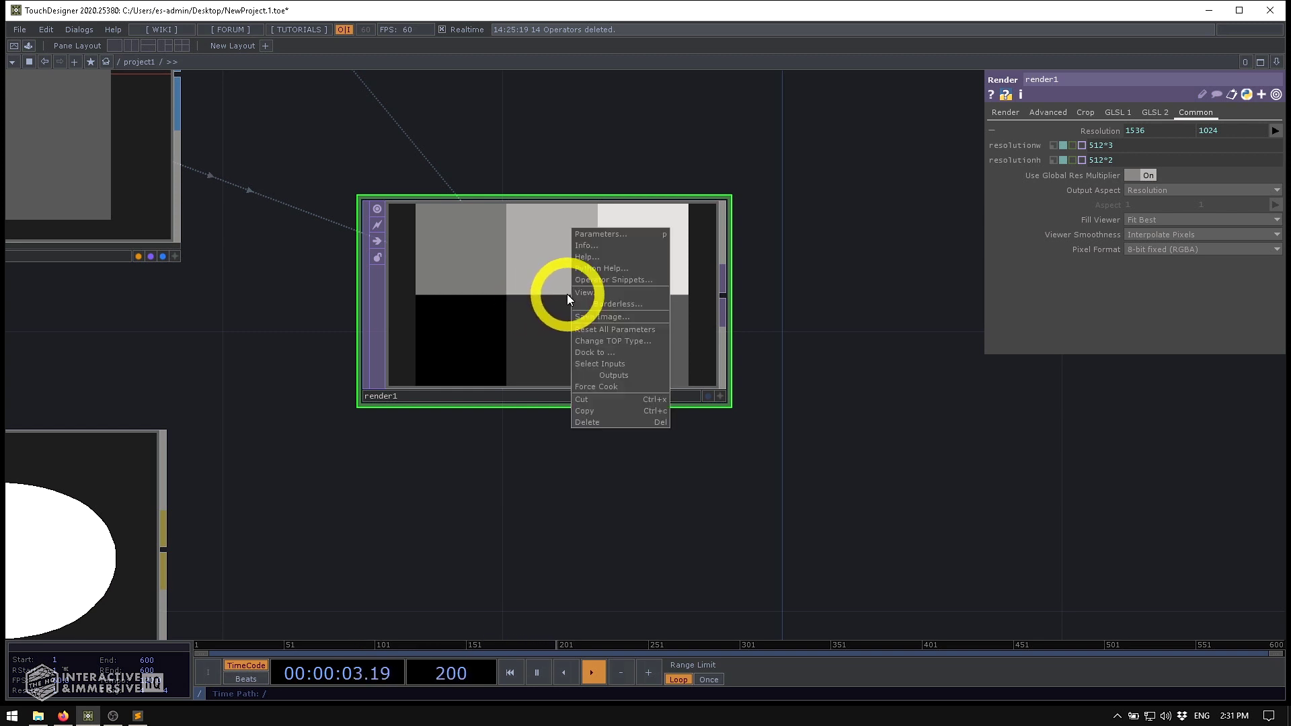
left_click(499, 297)
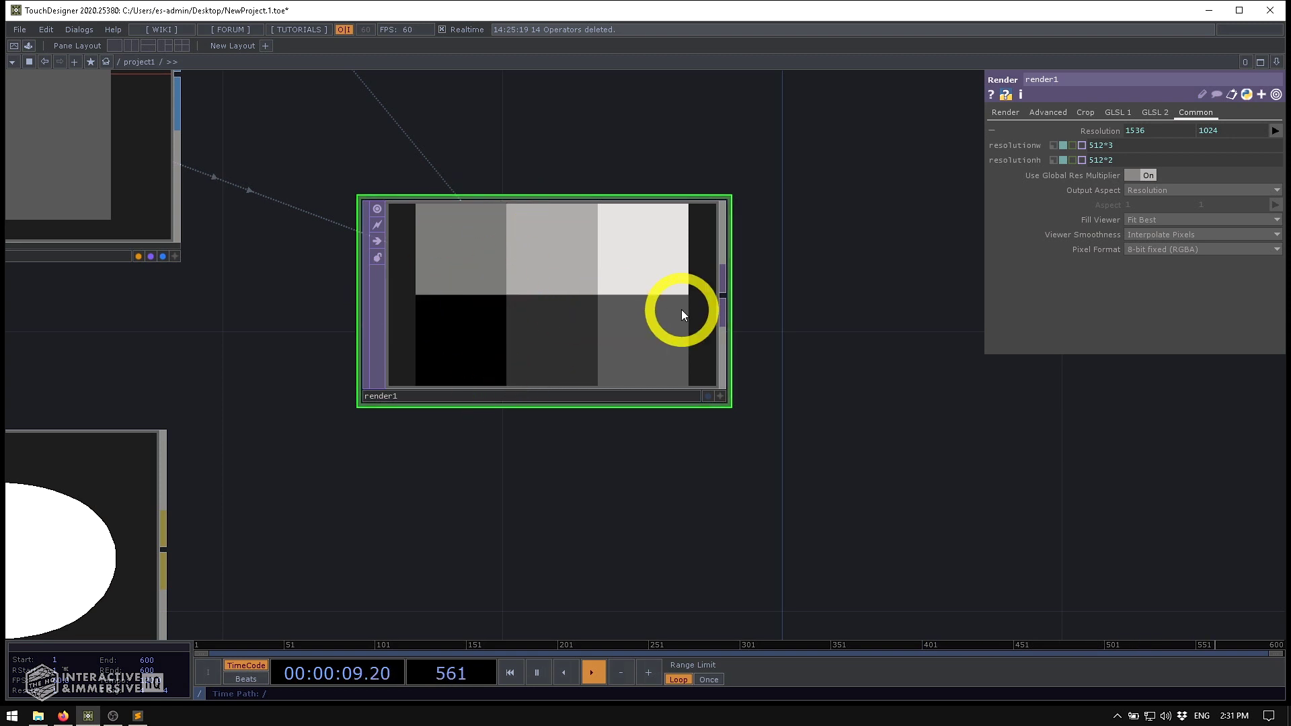
scroll(590, 240, "up", 1)
scroll(590, 241, "up", 1)
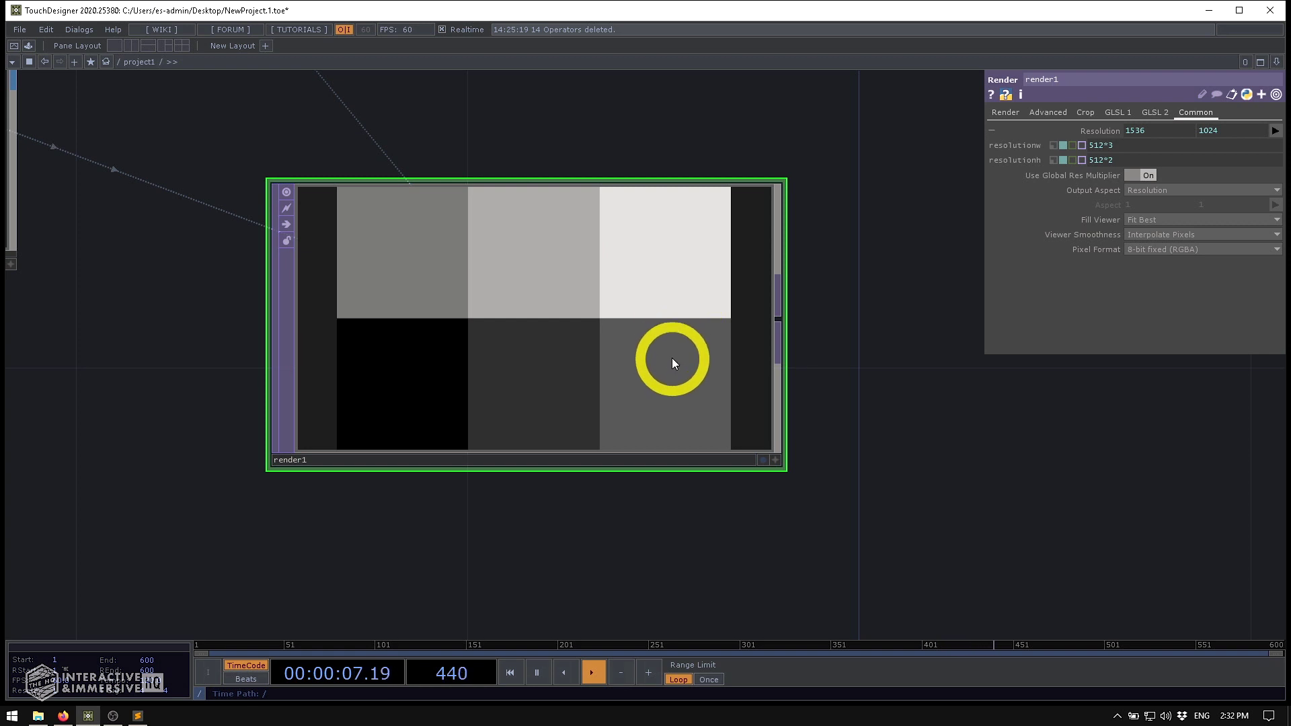
scroll(495, 403, "down", 3)
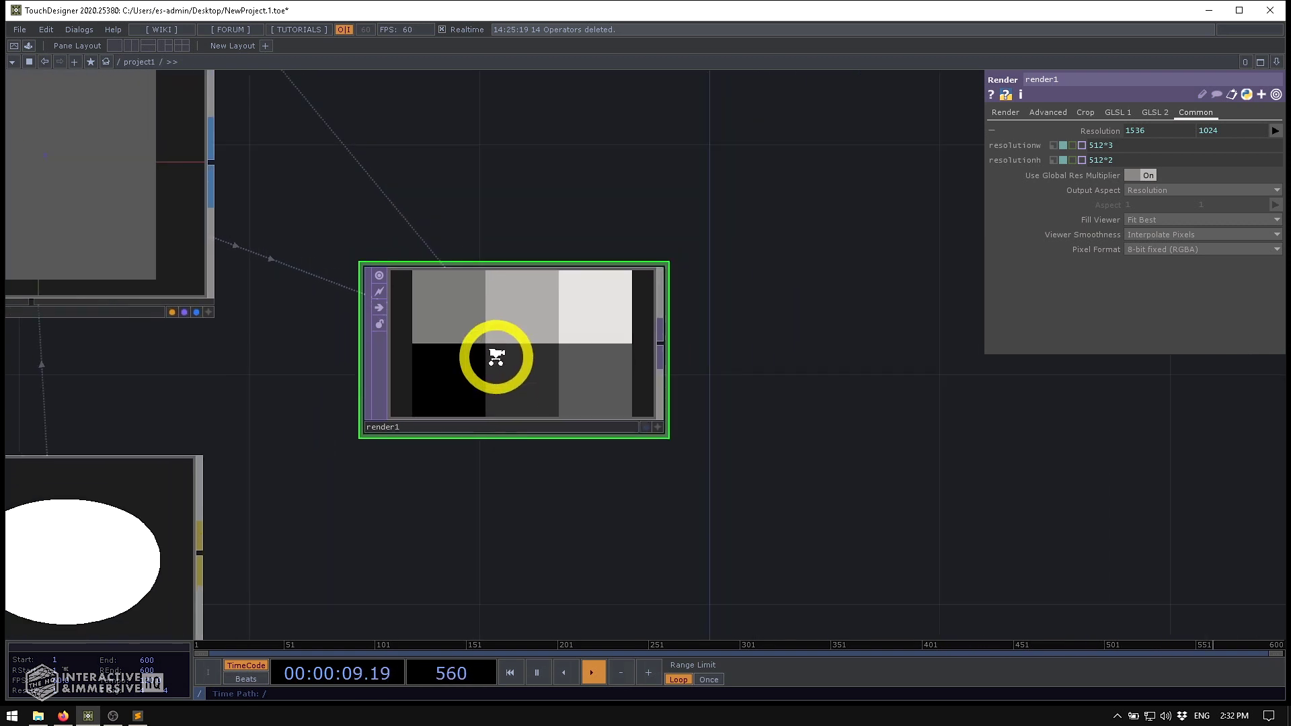
scroll(496, 356, "down", 1)
left_click_drag(268, 352, 474, 275)
scroll(474, 276, "down", 3)
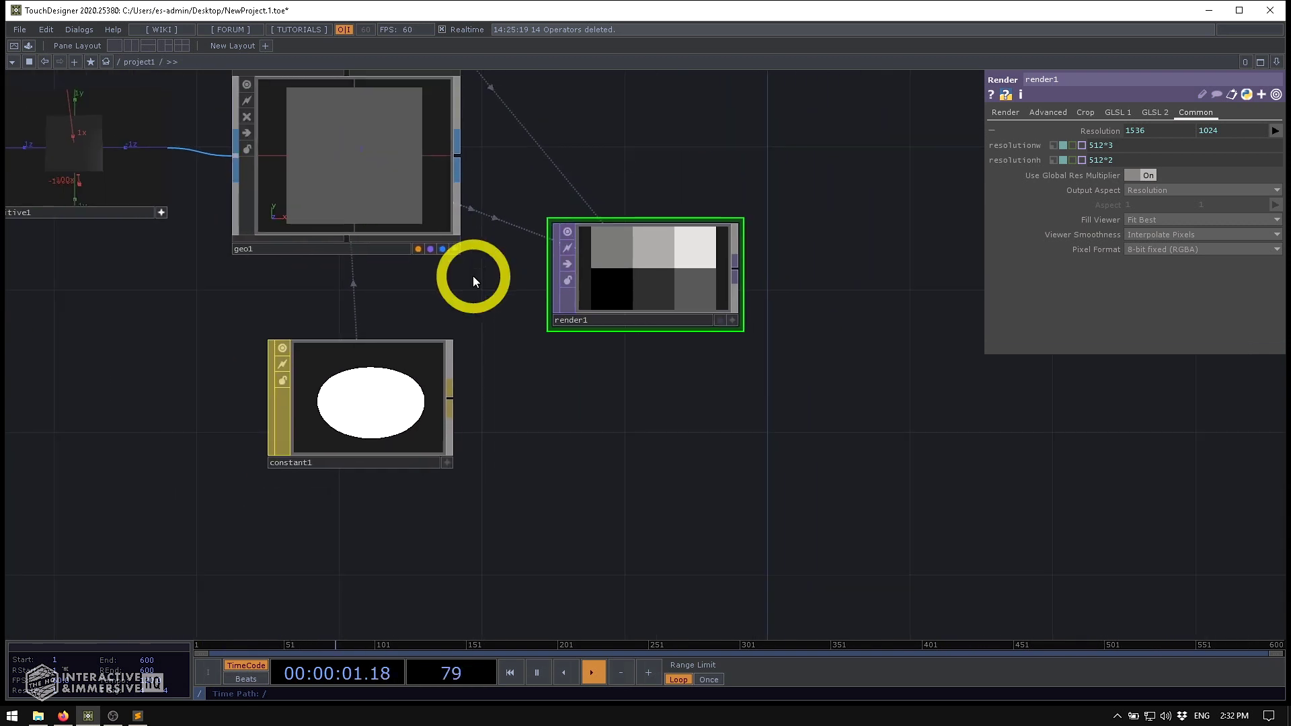
left_click(390, 418)
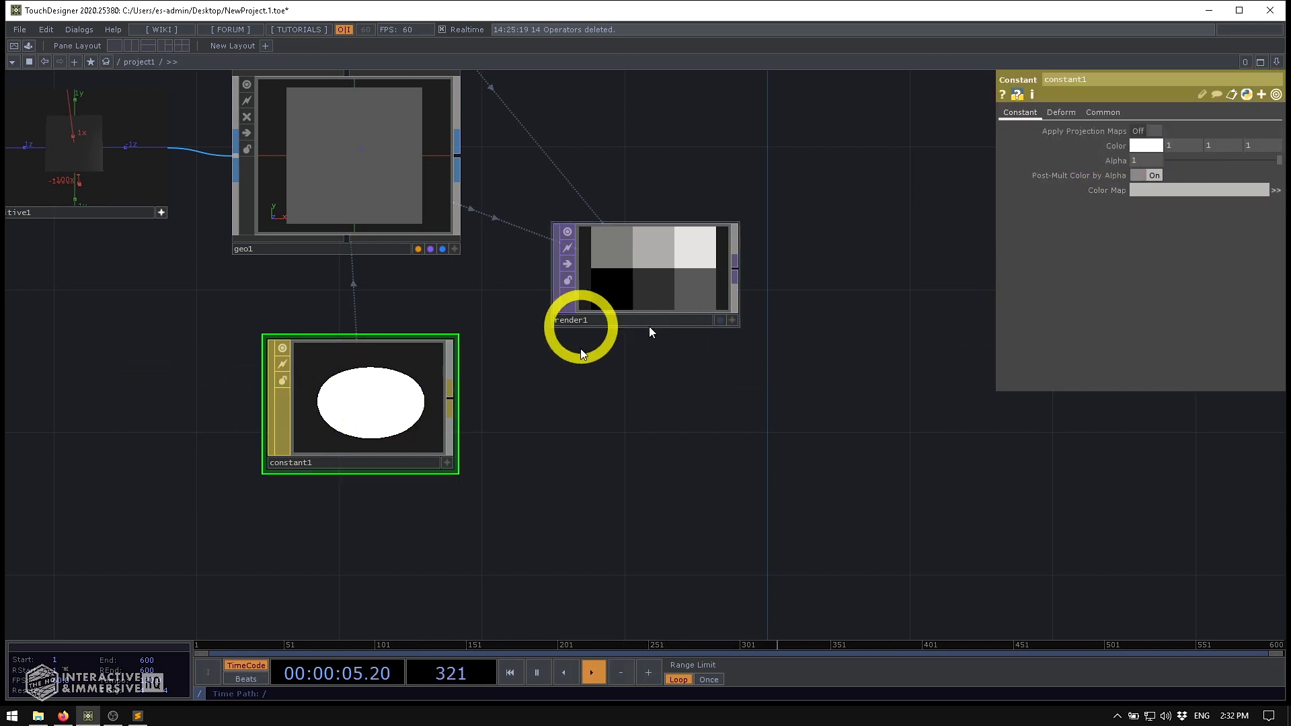
left_click_drag(398, 289, 442, 403)
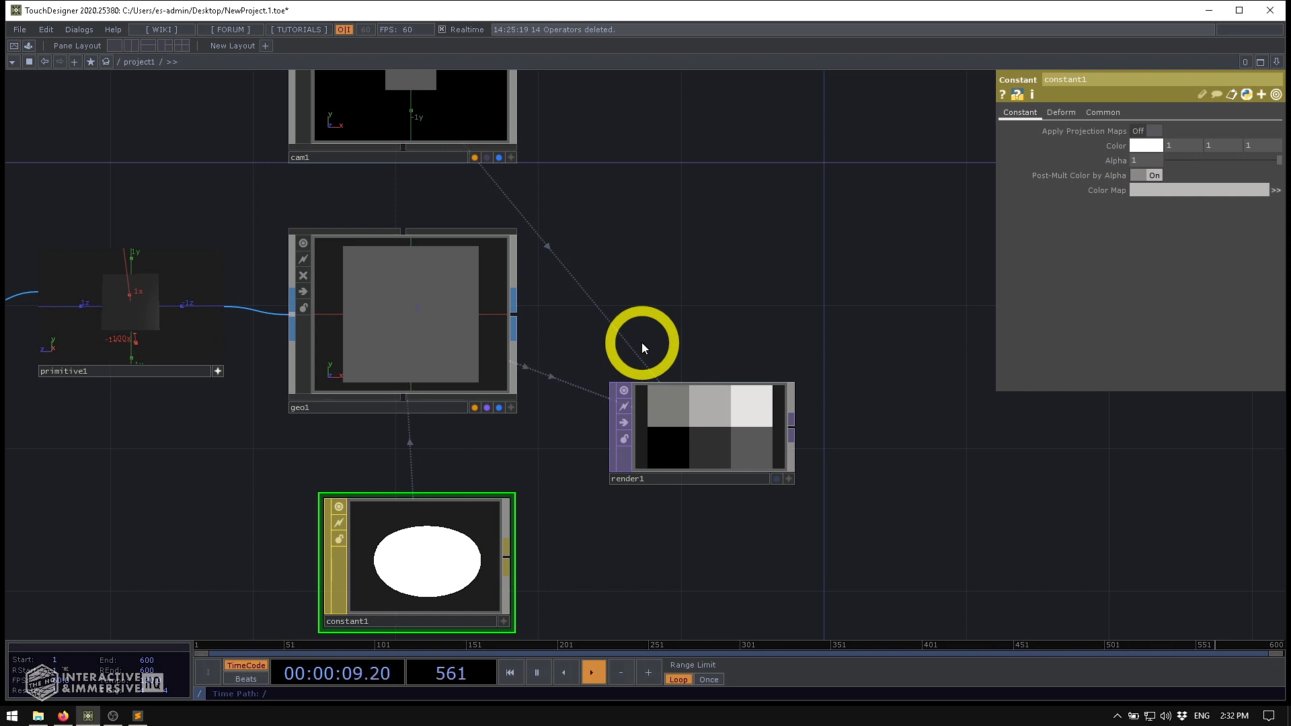
- Add a Null TOP to the right of render1 and connect render1's output to it
left_click(732, 447)
left_click_drag(757, 482, 612, 380)
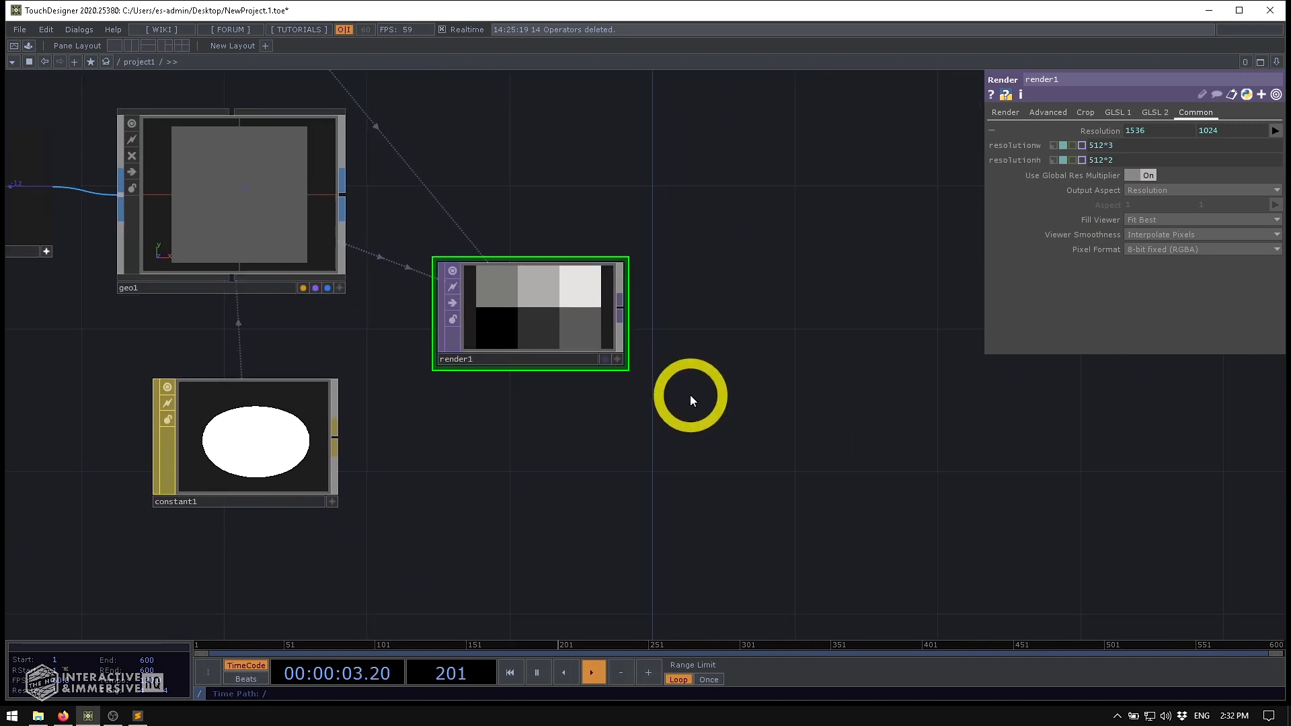
key("Tab")
left_click(526, 238)
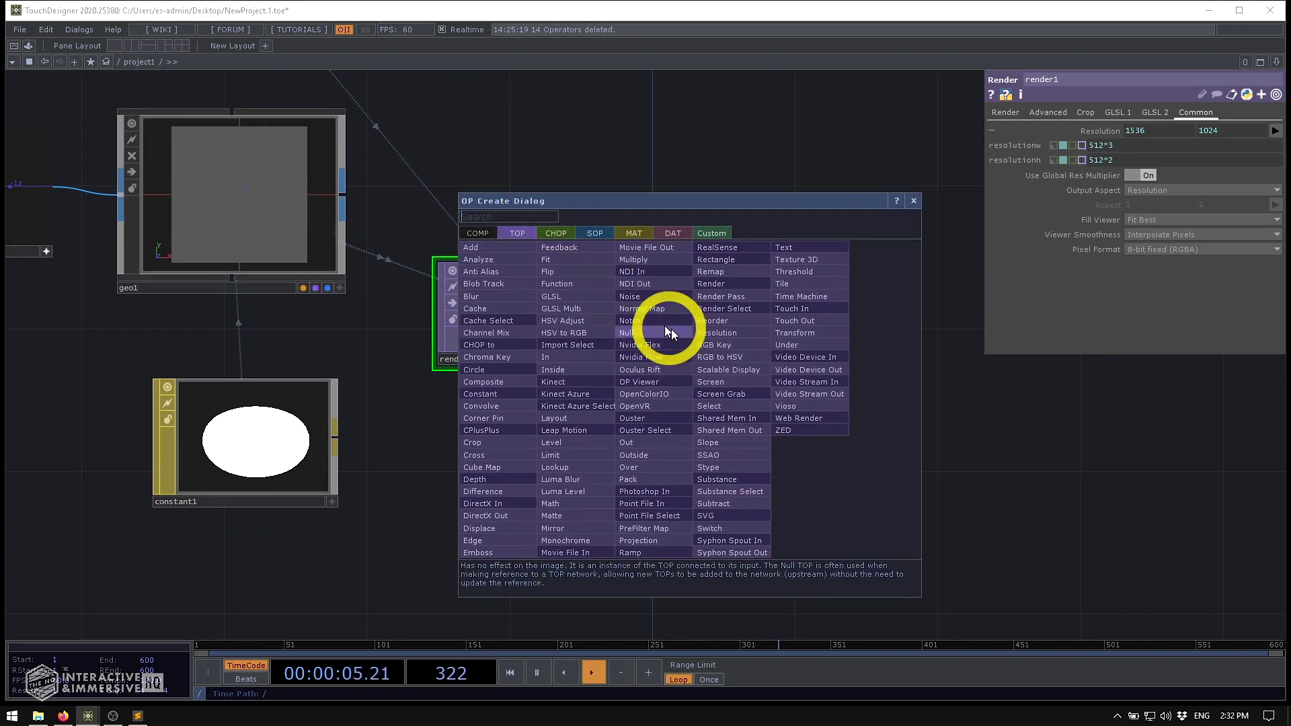
left_click(642, 333)
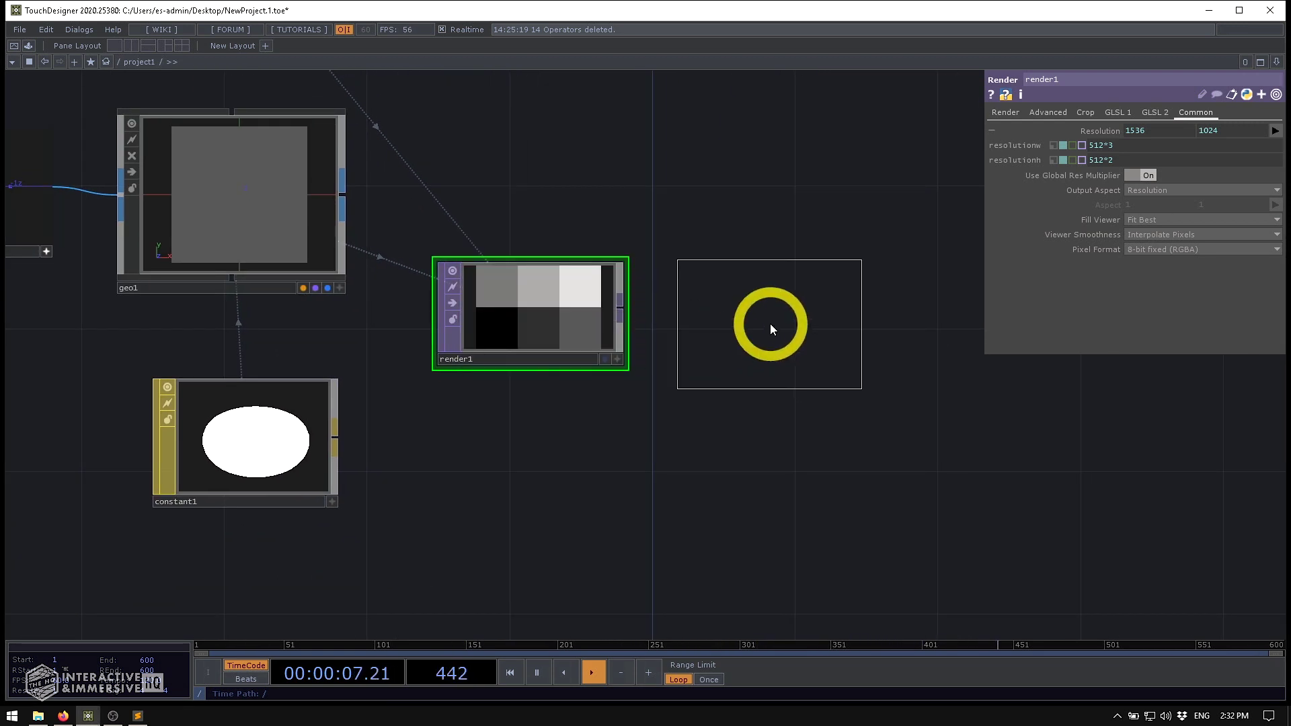
left_click(780, 317)
left_click_drag(620, 309, 692, 319)
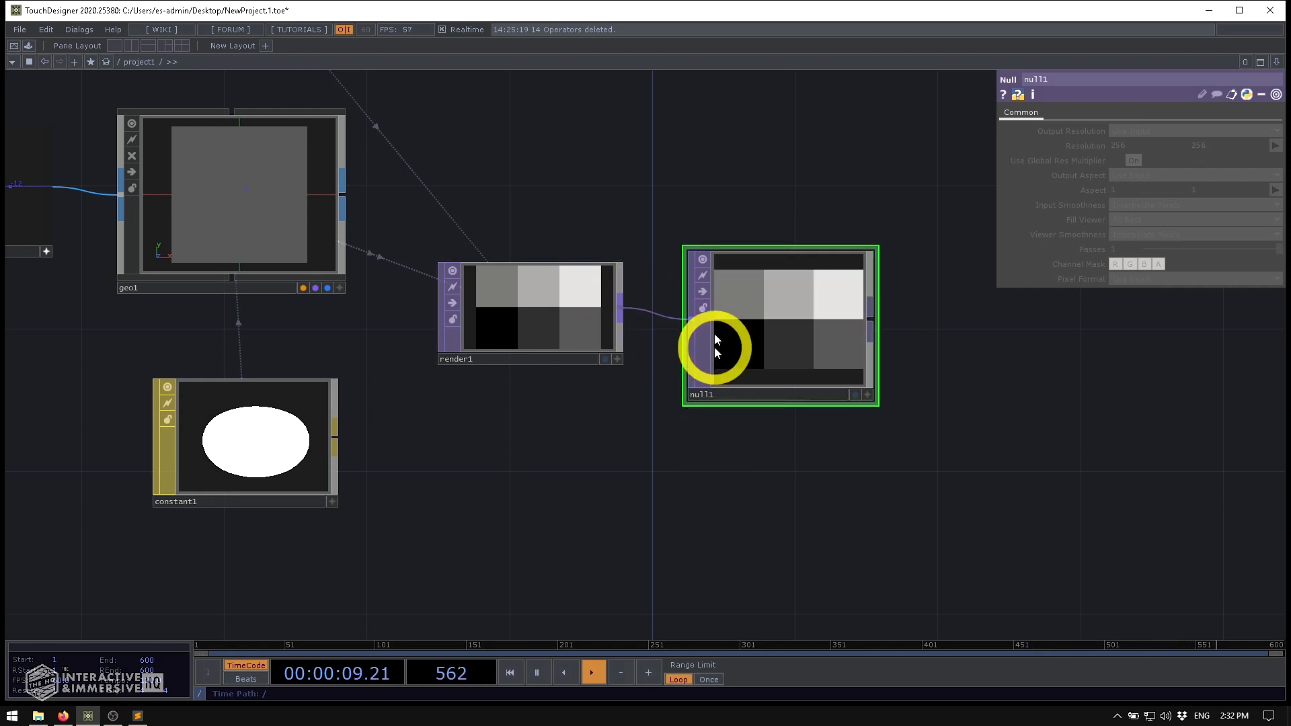
- Lock null1 to freeze its image and move it below constant1
left_click(702, 310)
left_click_drag(727, 472, 704, 285)
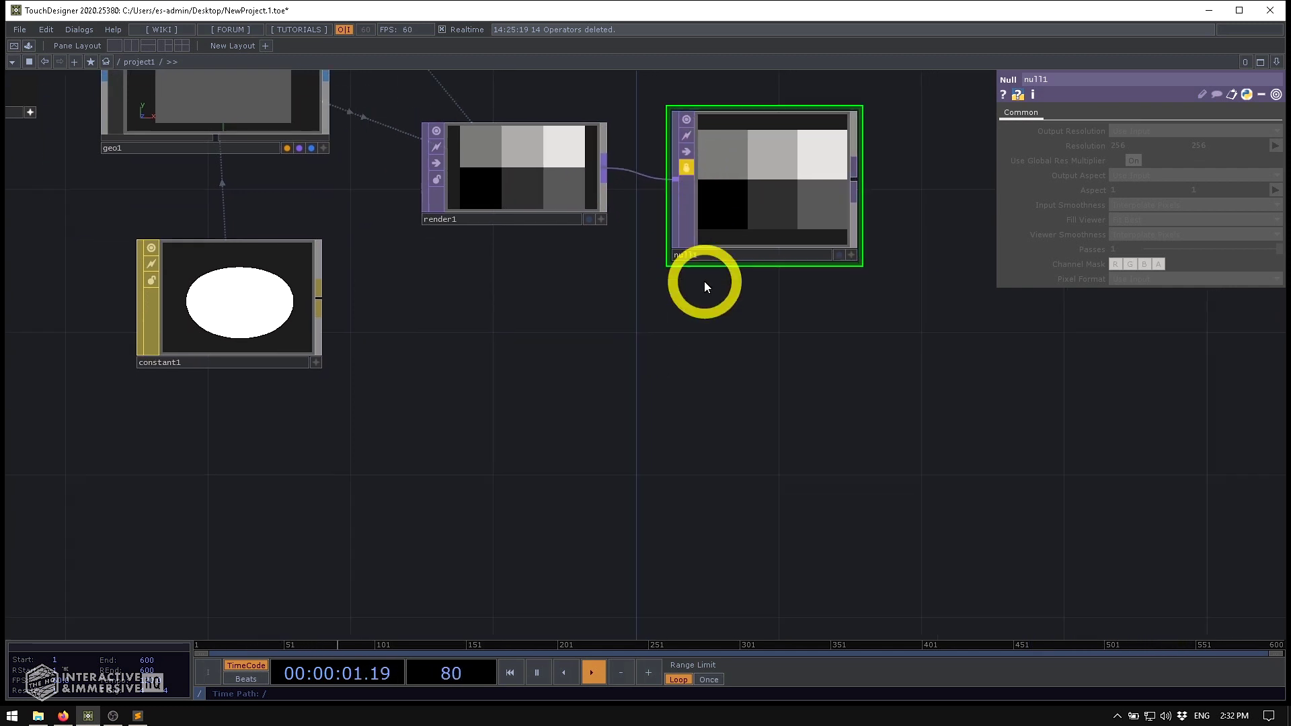
left_click_drag(726, 181, 289, 500)
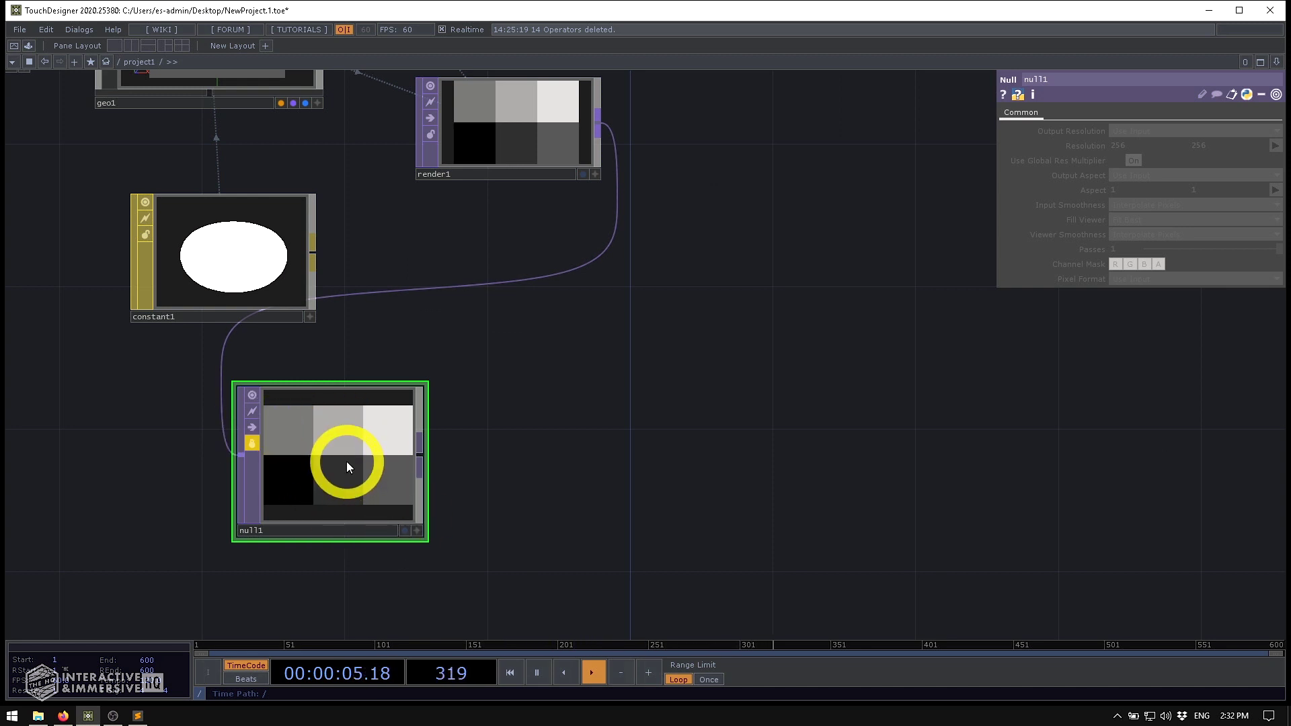
- Disconnect null1 from render1 and move it to the free space below and left of box1
right_click(442, 287)
left_click(463, 326)
left_click_drag(518, 360, 632, 366)
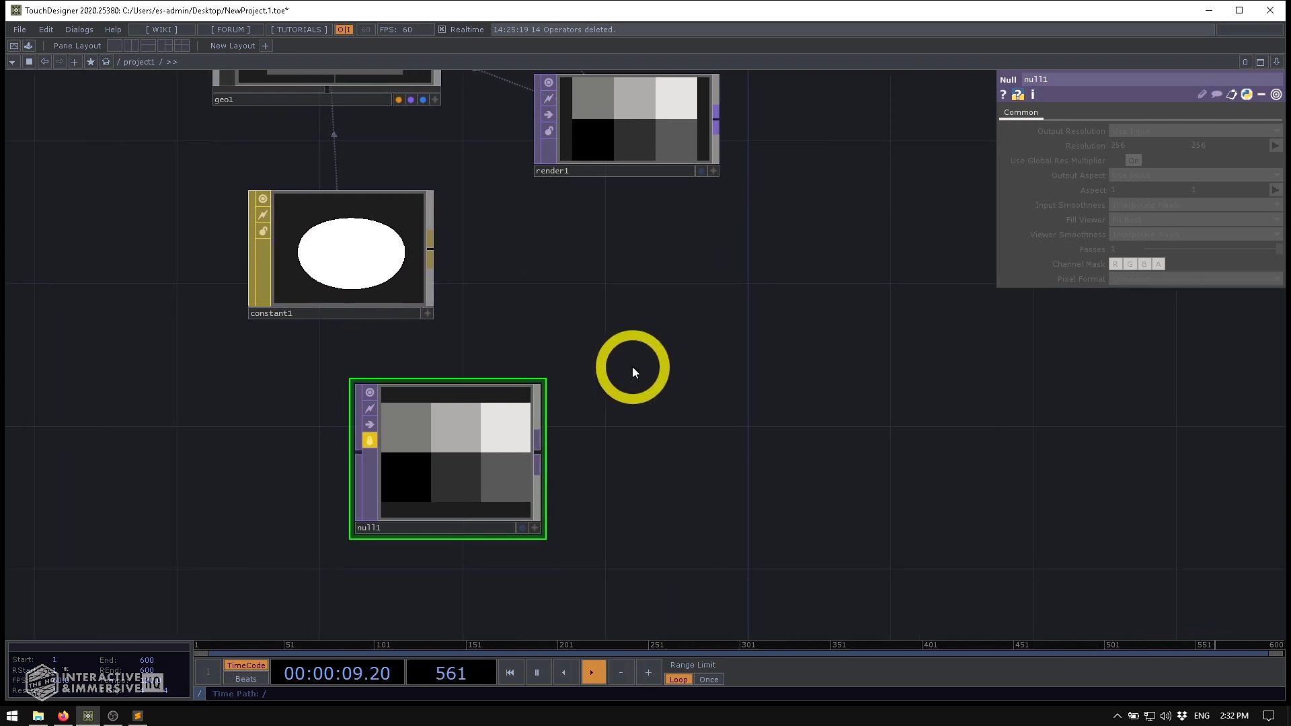
scroll(605, 383, "down", 3)
left_click_drag(527, 406, 227, 381)
scroll(289, 377, "up", 3)
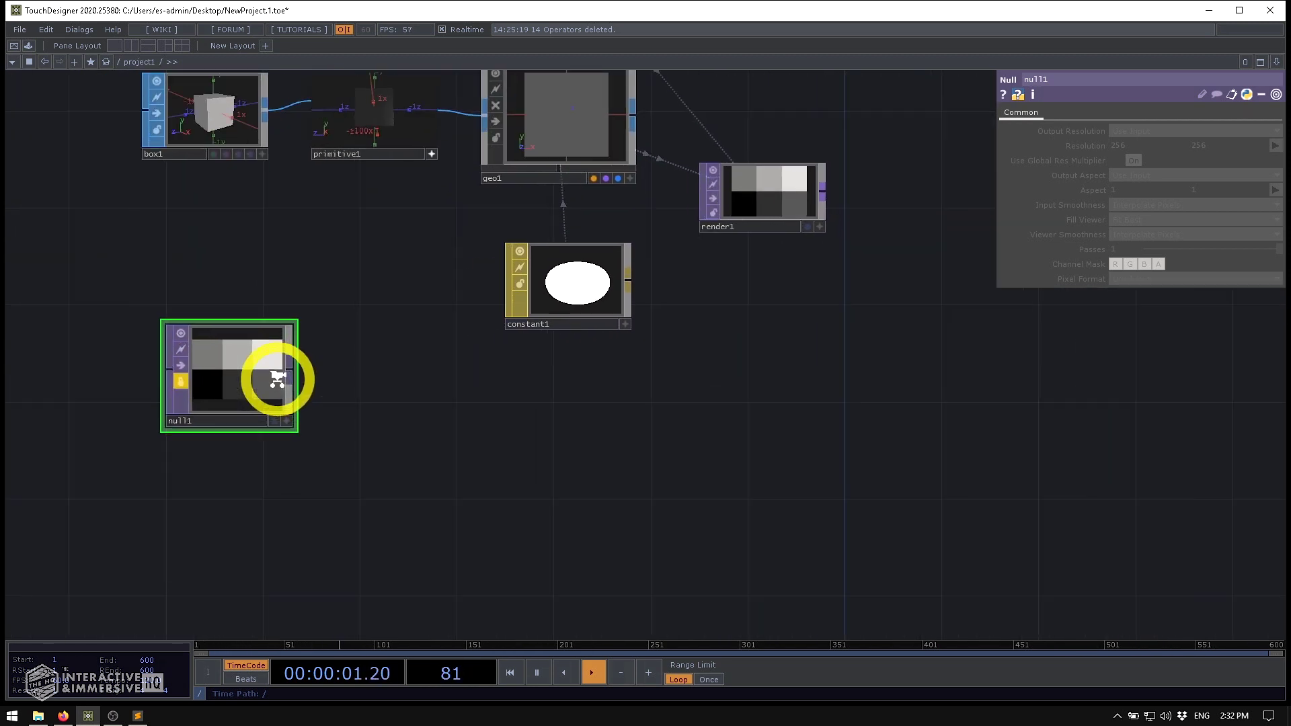
left_click_drag(400, 391, 532, 364)
left_click_drag(340, 331, 249, 346)
left_click_drag(269, 405, 273, 405)
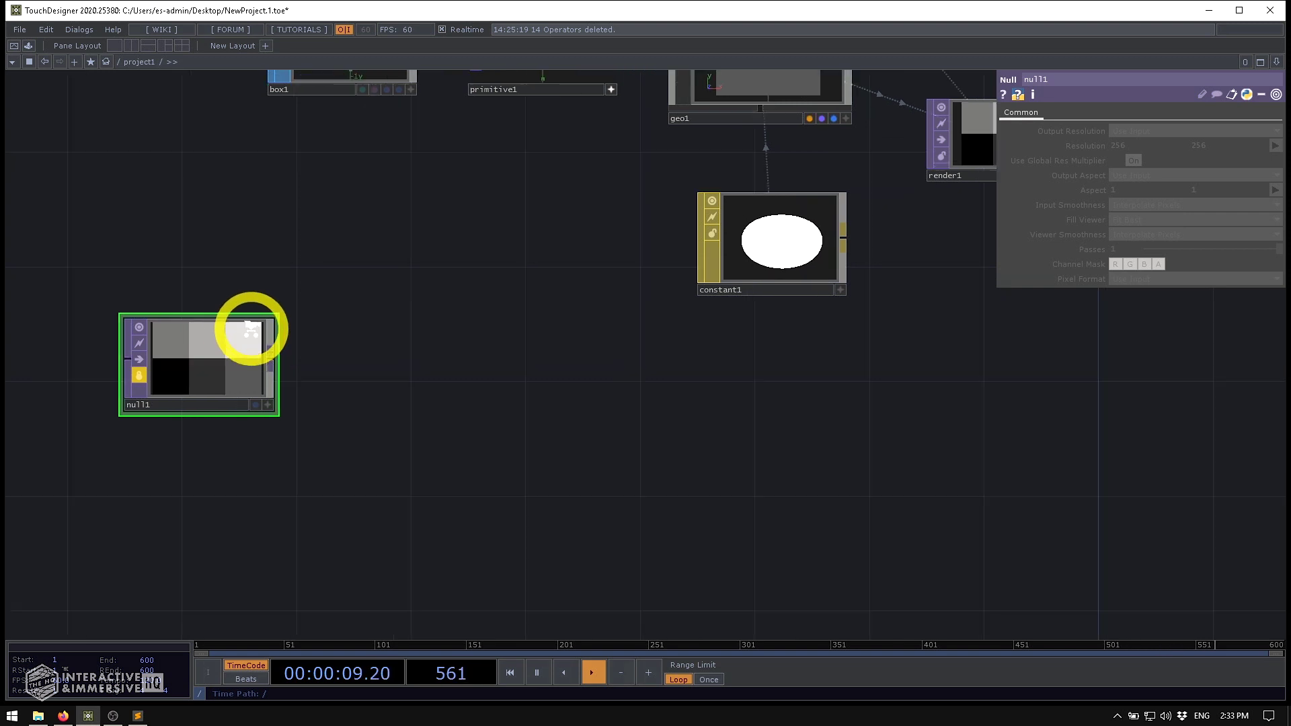
- Add a Rectangle TOP directly below null1 and show its resolution and other common parameters
scroll(254, 326, "up", 5)
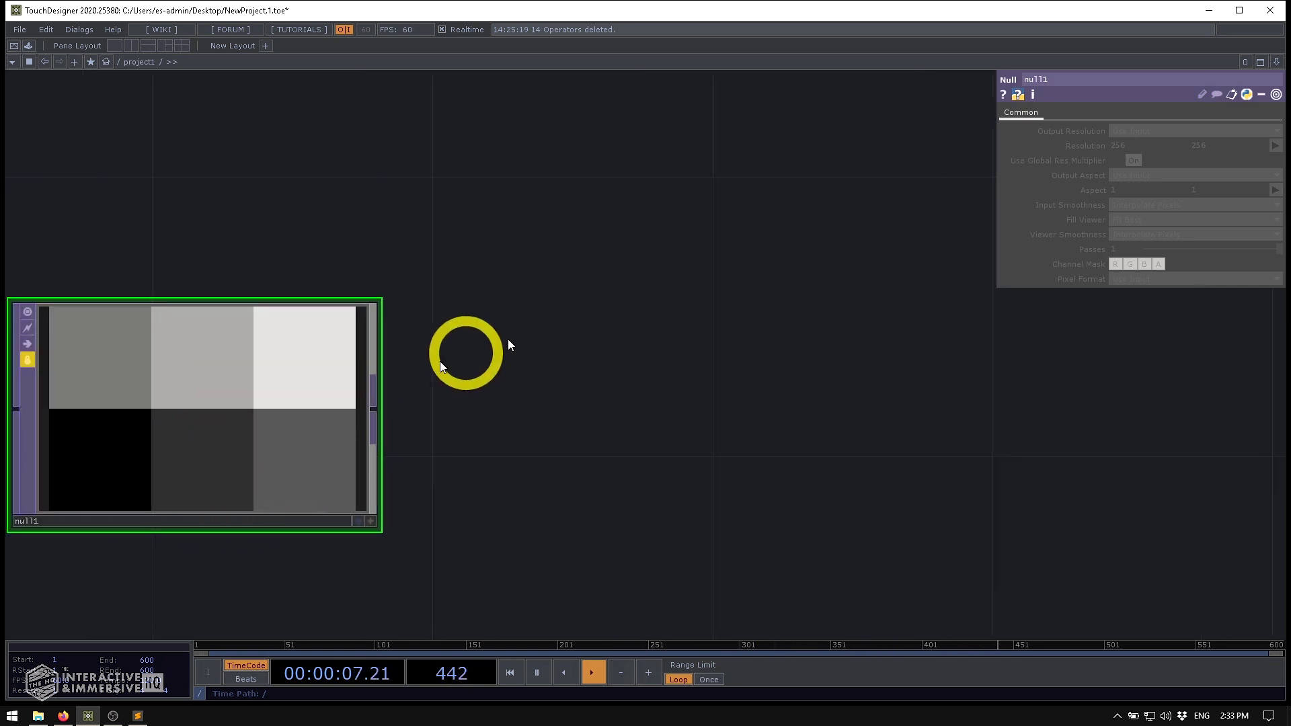
scroll(312, 434, "down", 3)
scroll(312, 433, "down", 2)
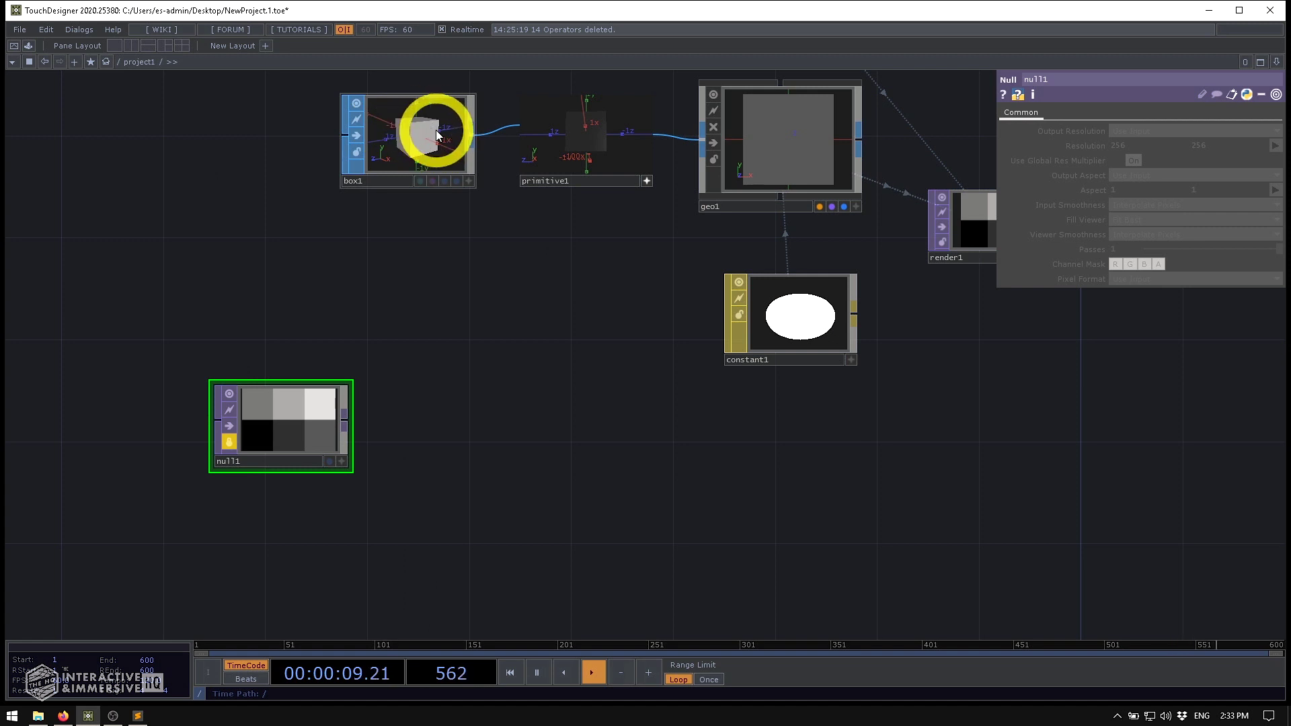
scroll(467, 378, "up", 4)
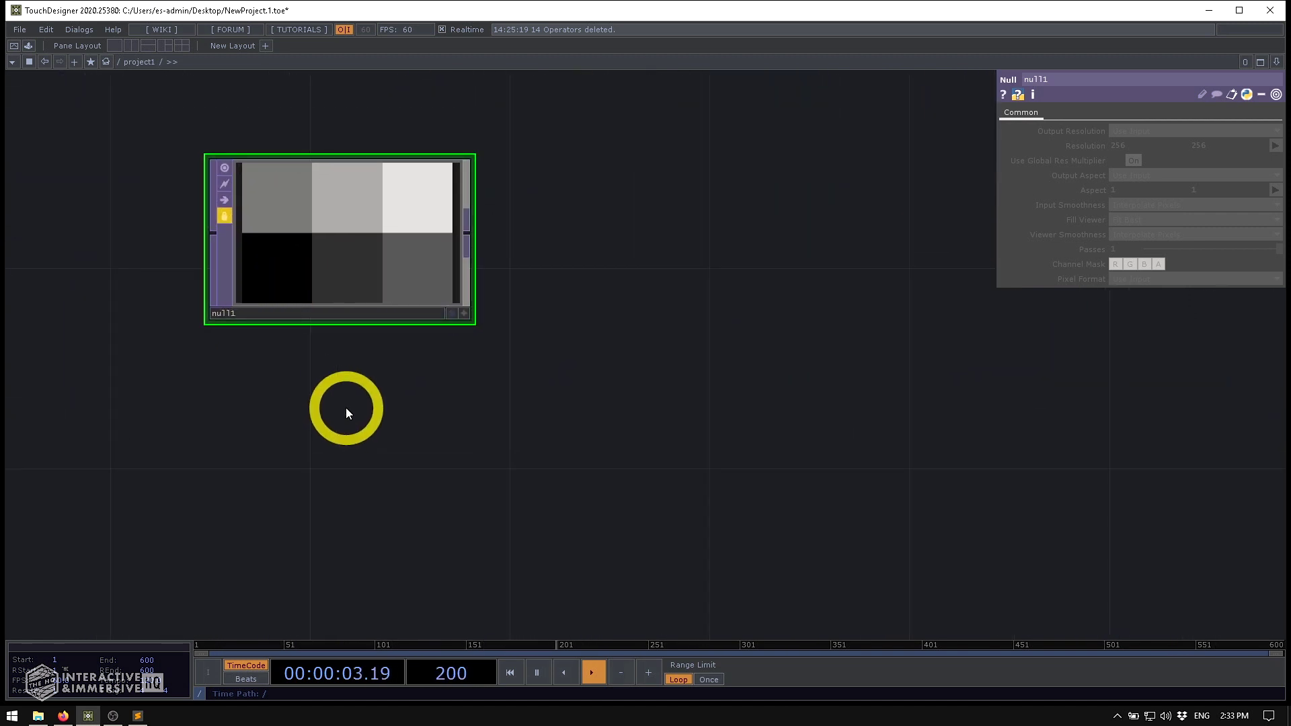
left_click_drag(311, 450, 426, 349)
scroll(426, 348, "down", 3)
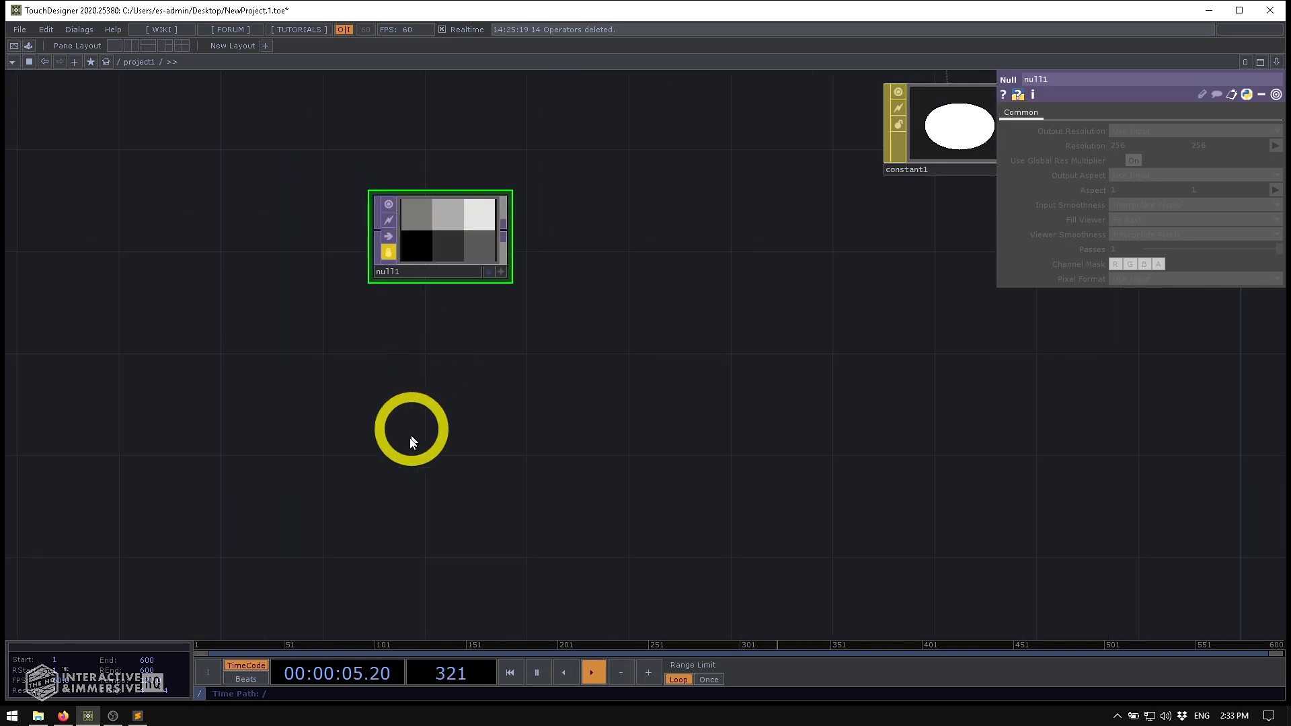
left_click_drag(412, 432, 394, 352)
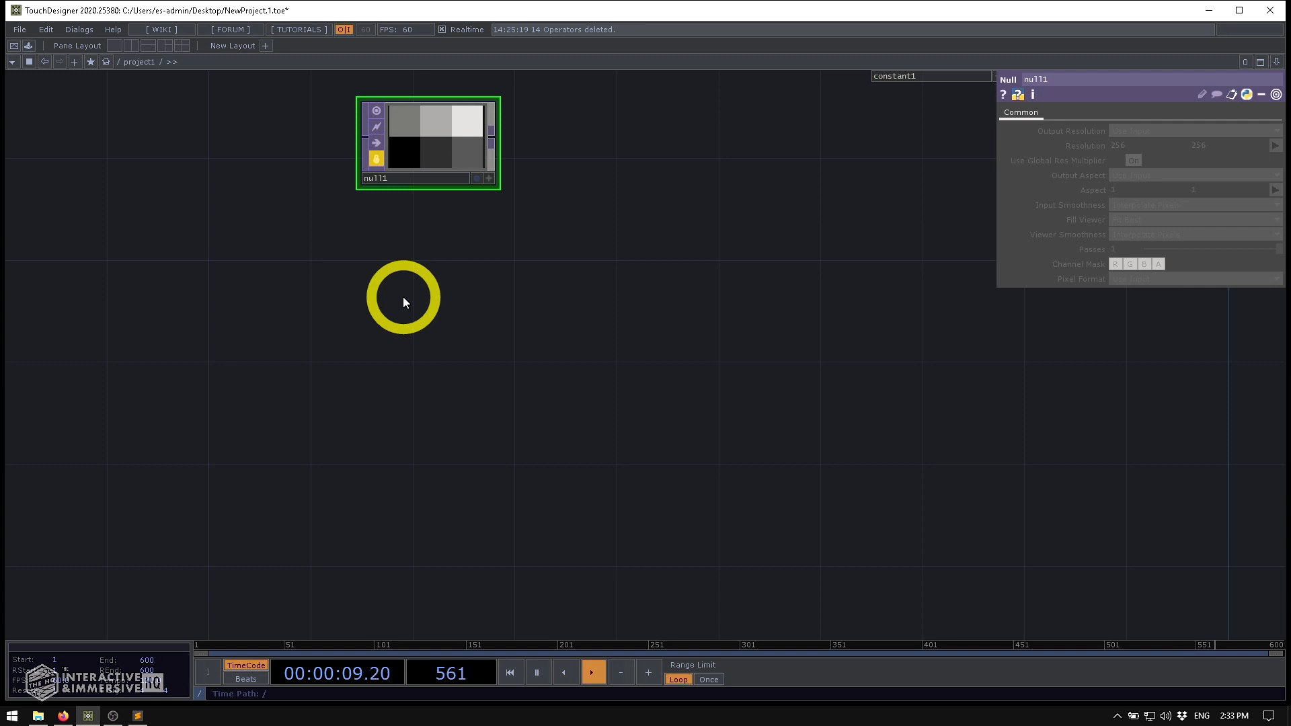
key("Tab")
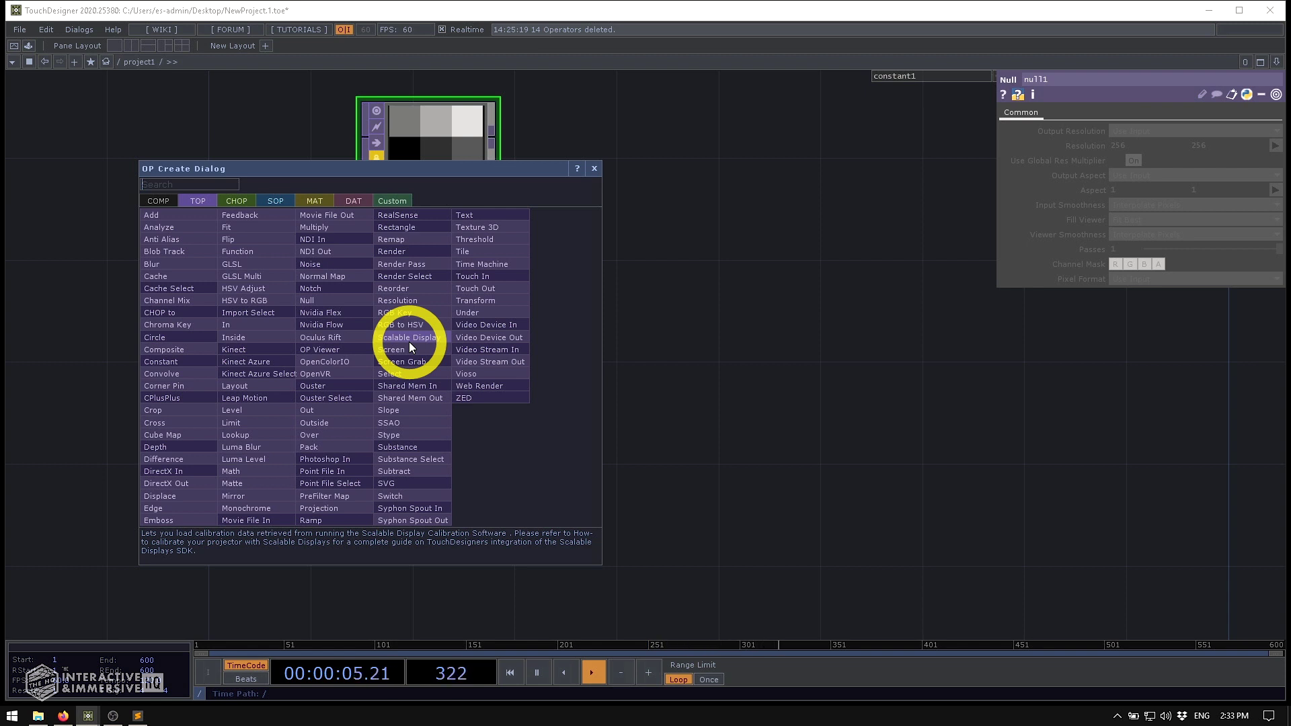
type("rec")
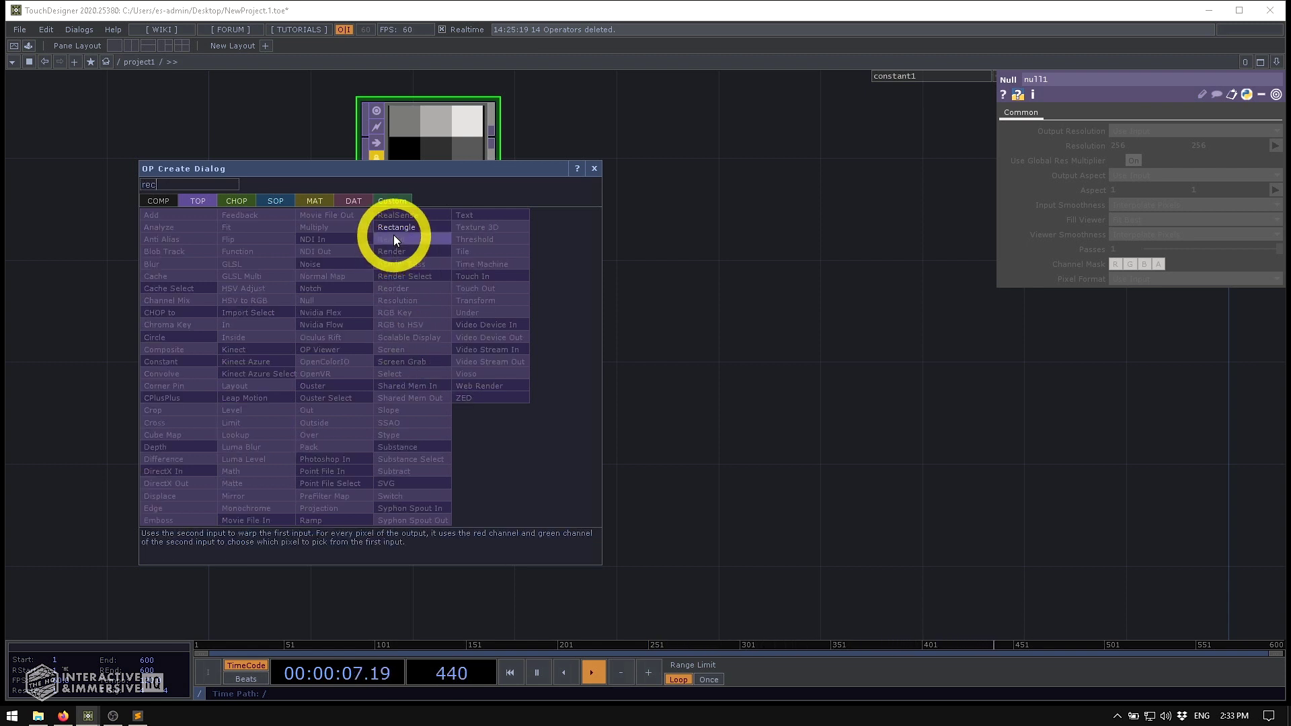
left_click(396, 227)
left_click(426, 380)
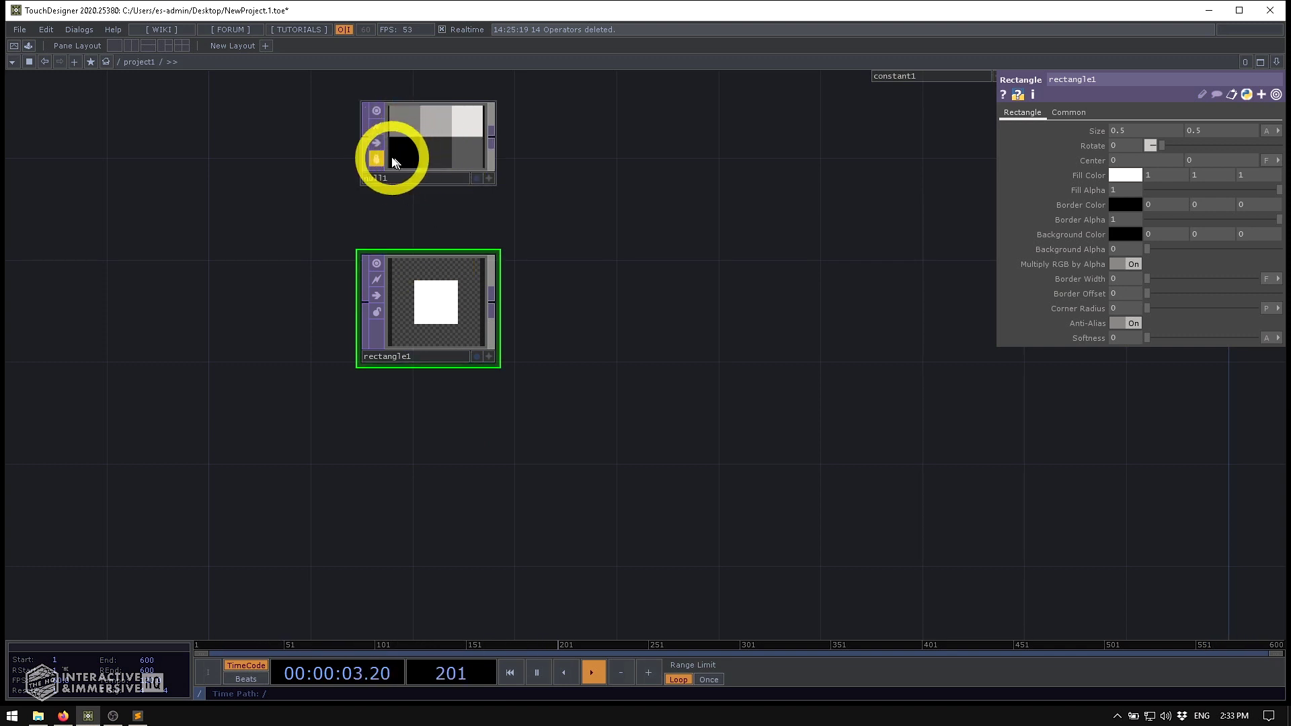
left_click(1071, 112)
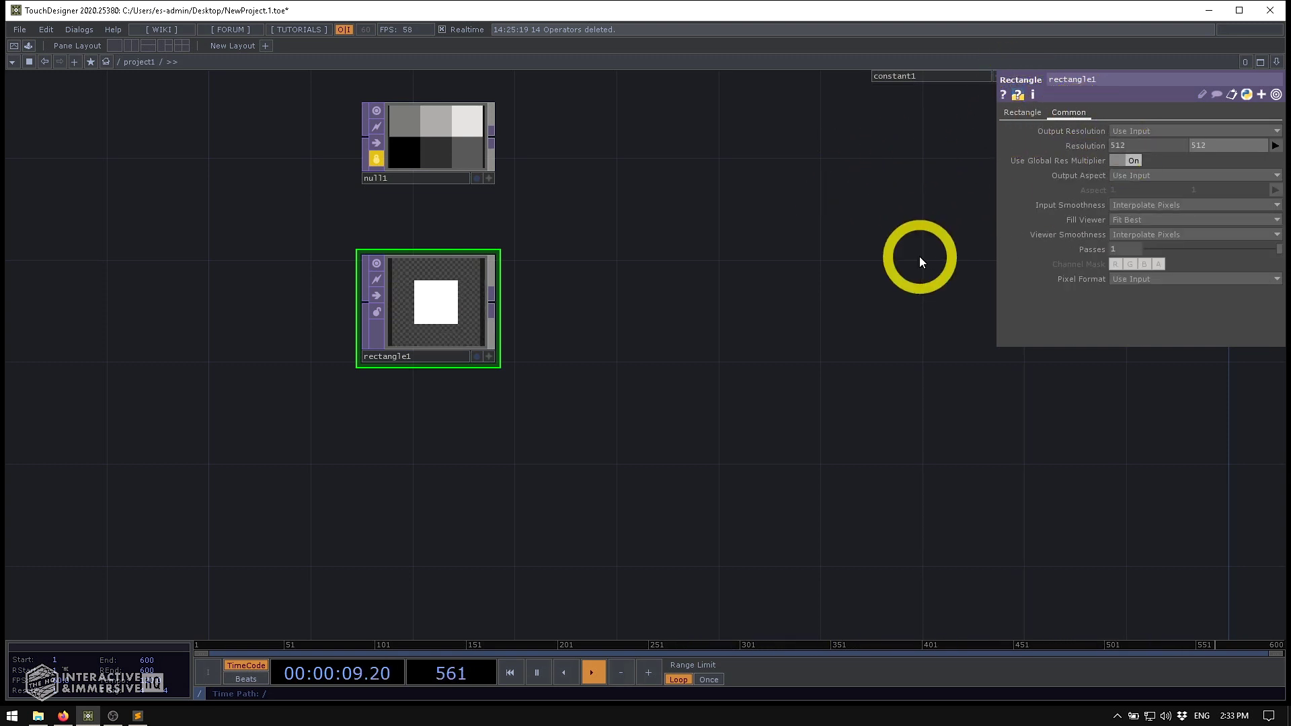
- Set rectangle1's border width to 0.1 and its size to 1 by 1
left_click(1033, 112)
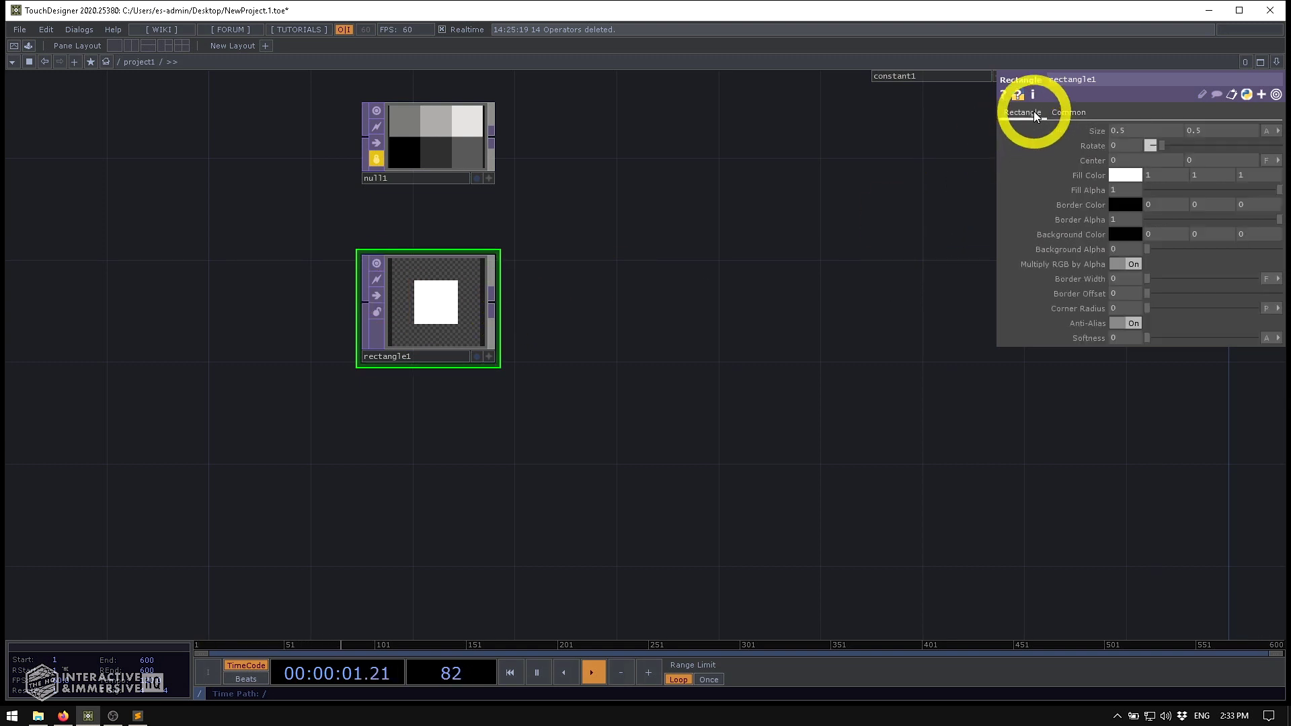
middle_click_drag(450, 259, 669, 231)
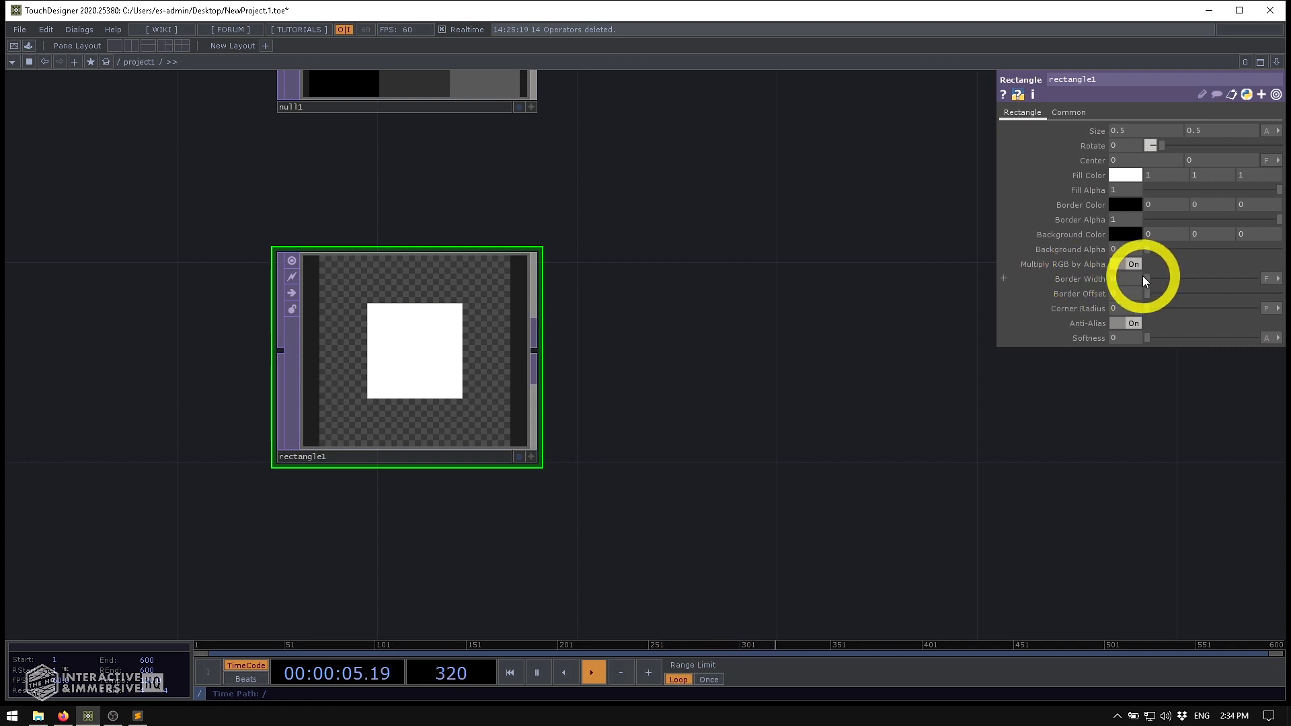
left_click_drag(1147, 279, 1248, 272)
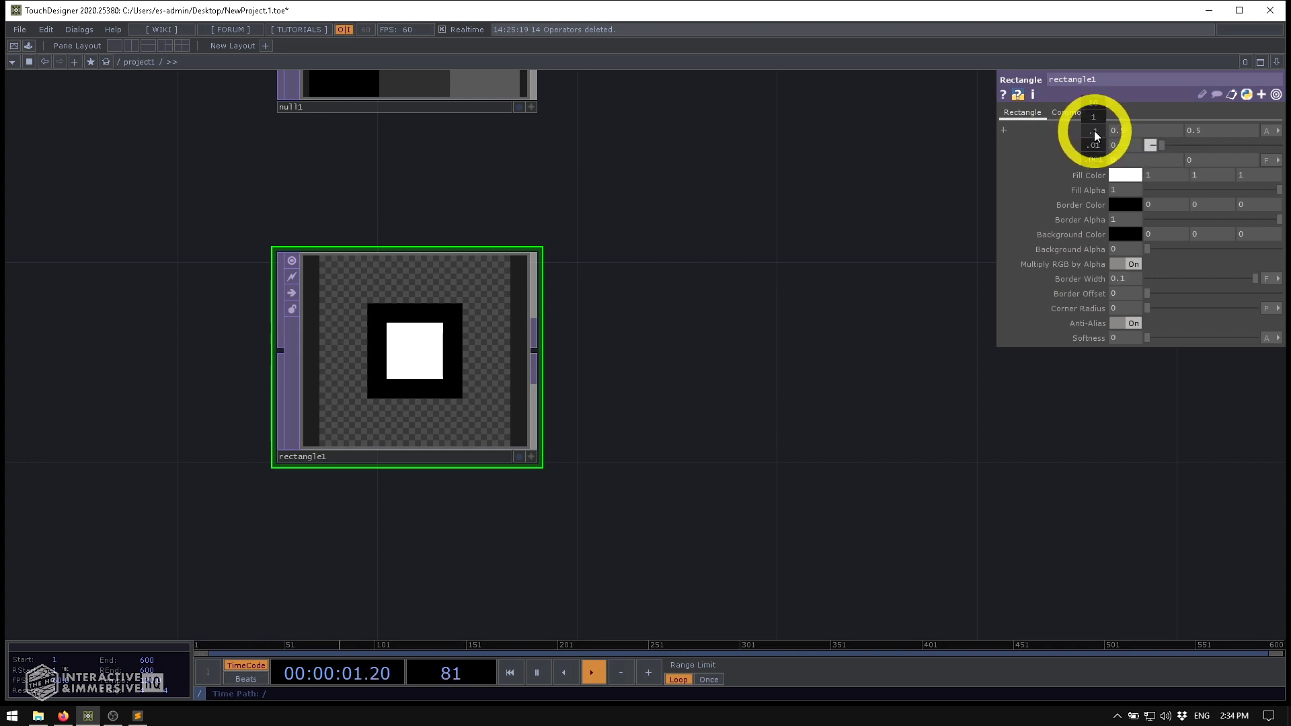
middle_click_drag(1095, 130, 1284, 9)
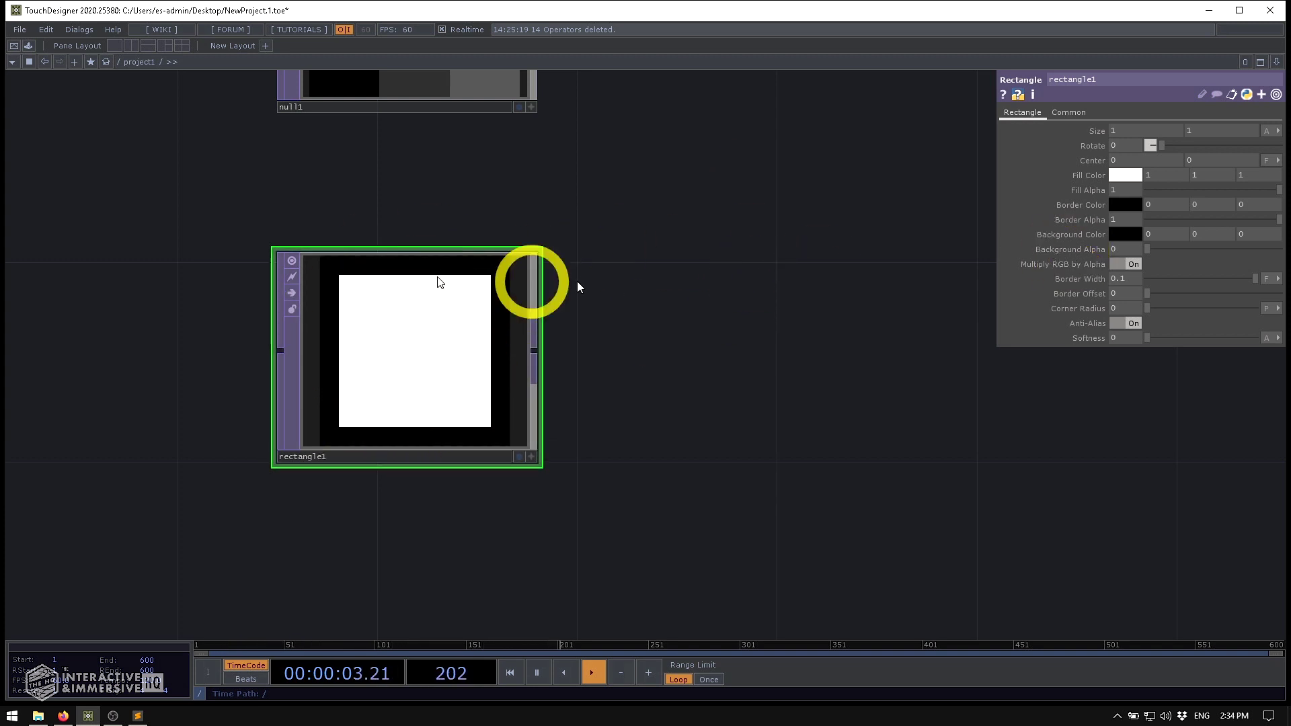
- Make rectangle1's border color white and lower its fill alpha to 0
left_click(1135, 203)
left_click(1219, 173)
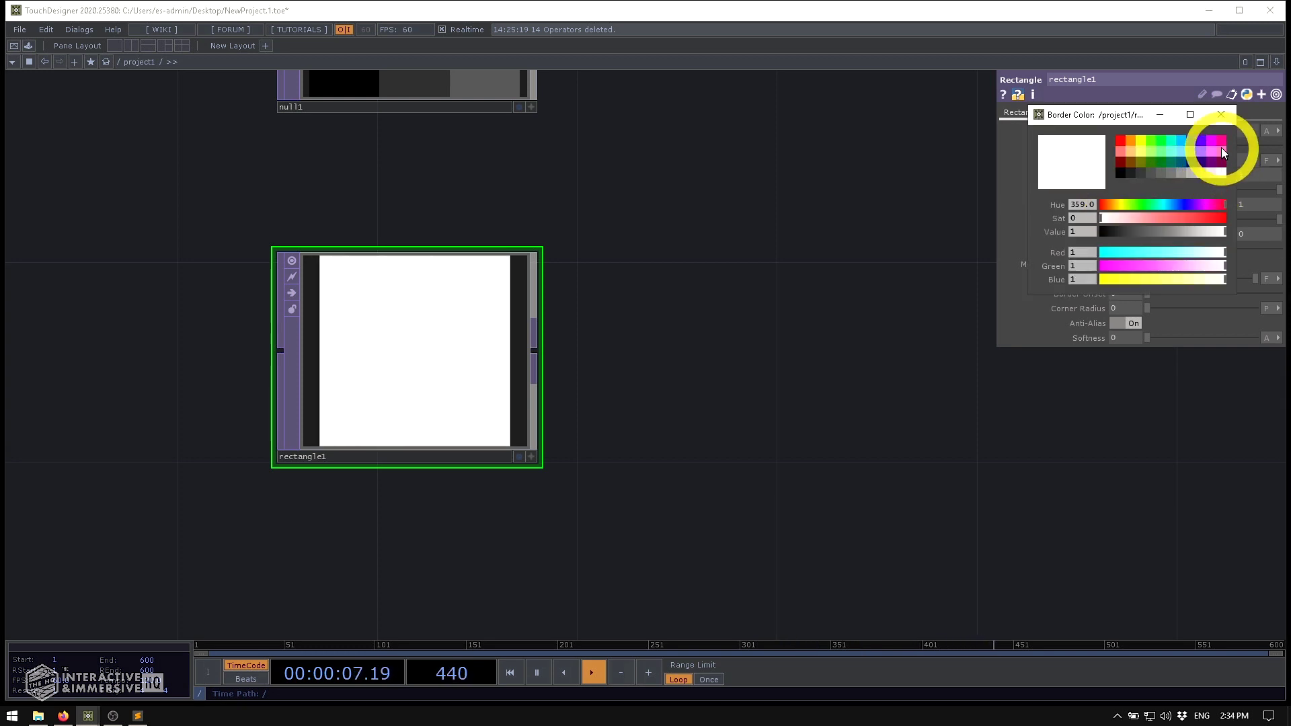
left_click(1223, 119)
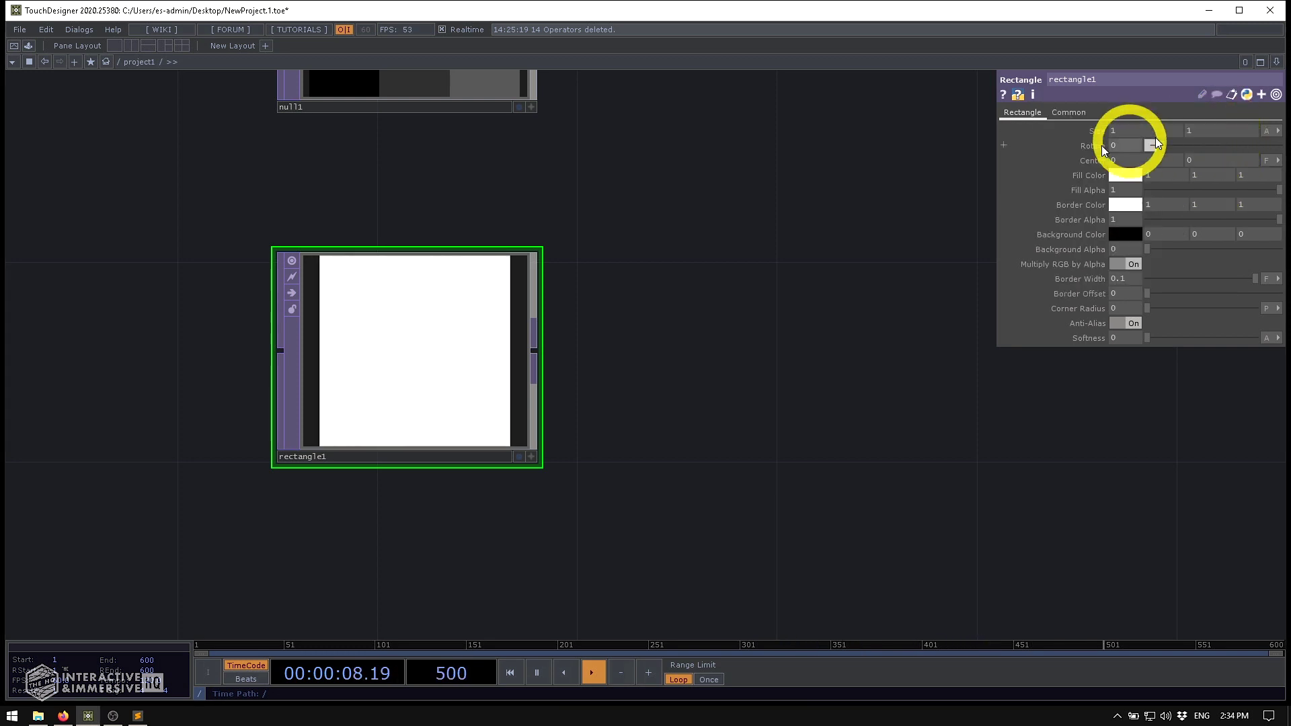
left_click(1135, 177)
left_click(1220, 123)
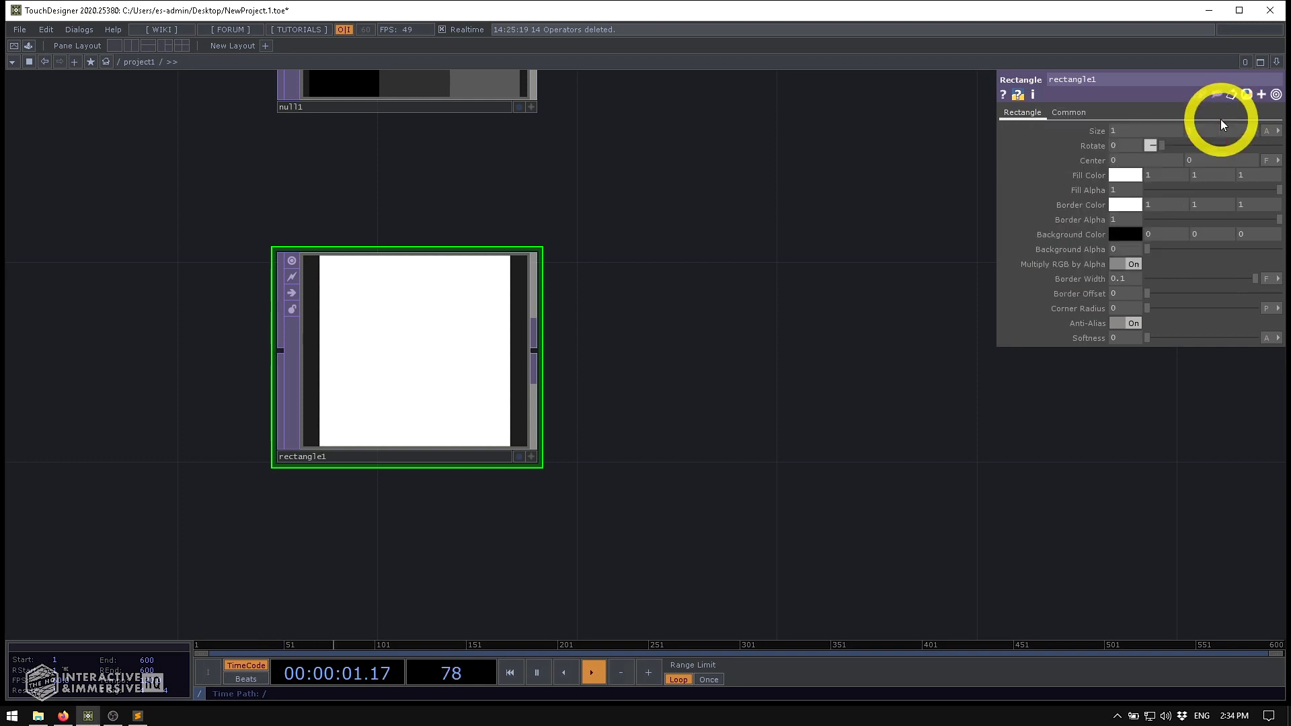
left_click_drag(1249, 188, 1096, 191)
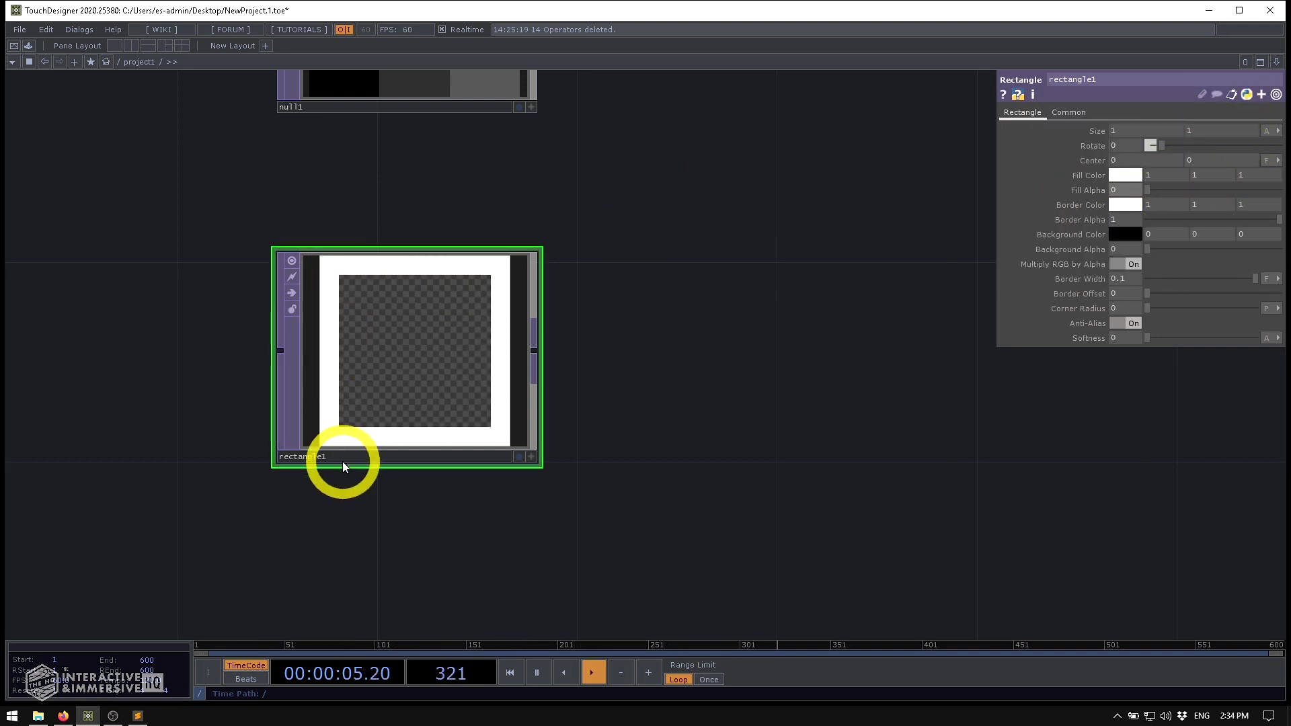
- Add a Ramp TOP directly below rectangle1
left_click_drag(353, 553, 351, 304)
left_click_drag(370, 384, 404, 442)
scroll(405, 401, "down", 3)
key("Tab")
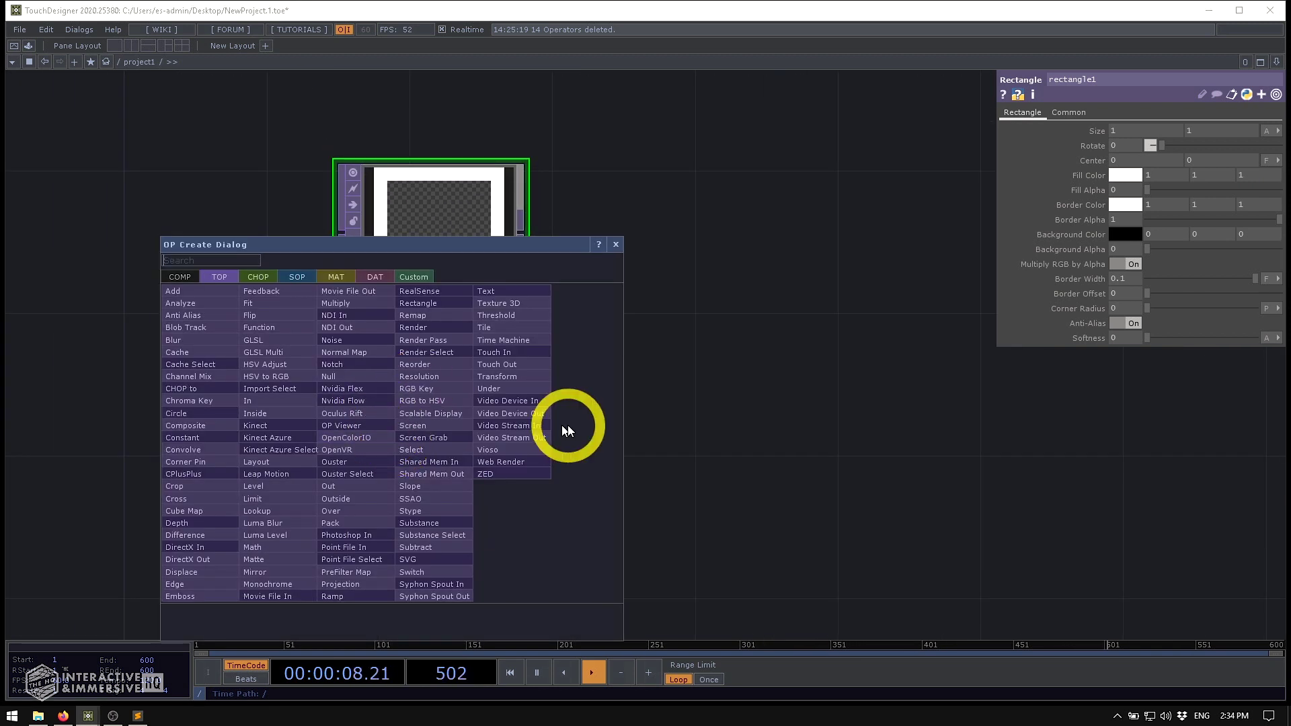
type("ramp")
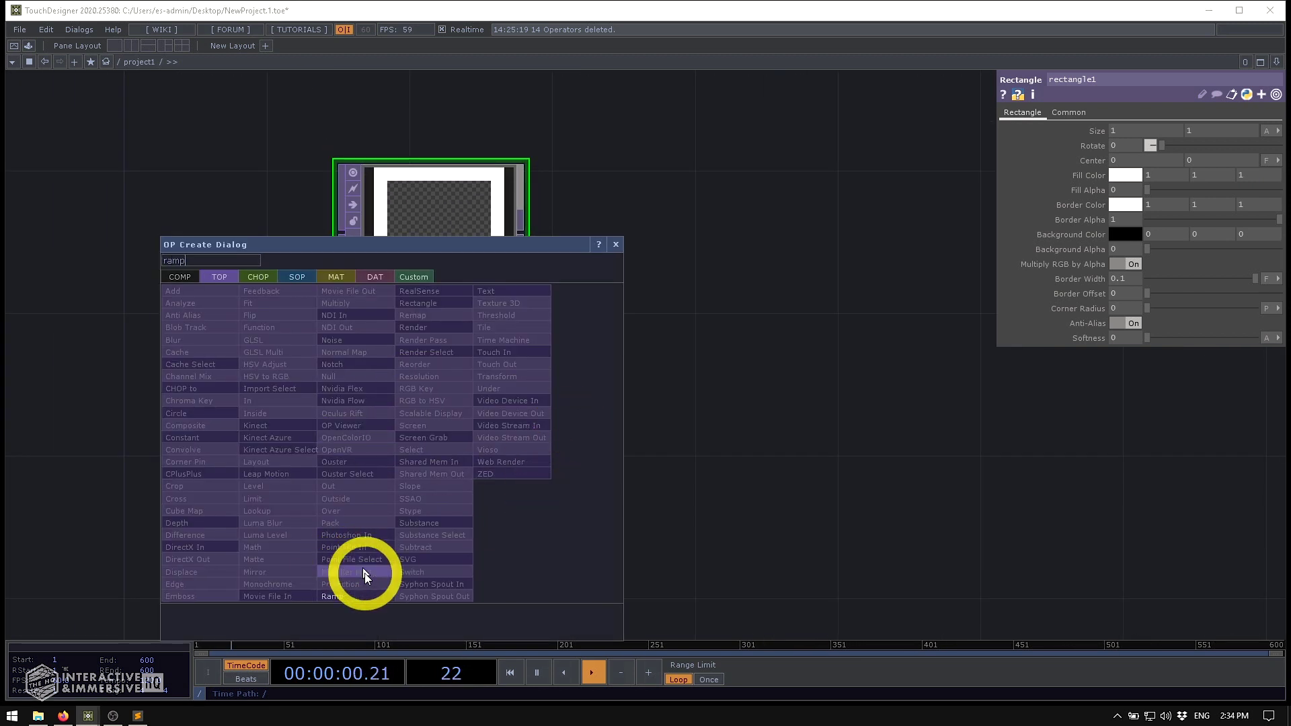
left_click(374, 595)
left_click(427, 411)
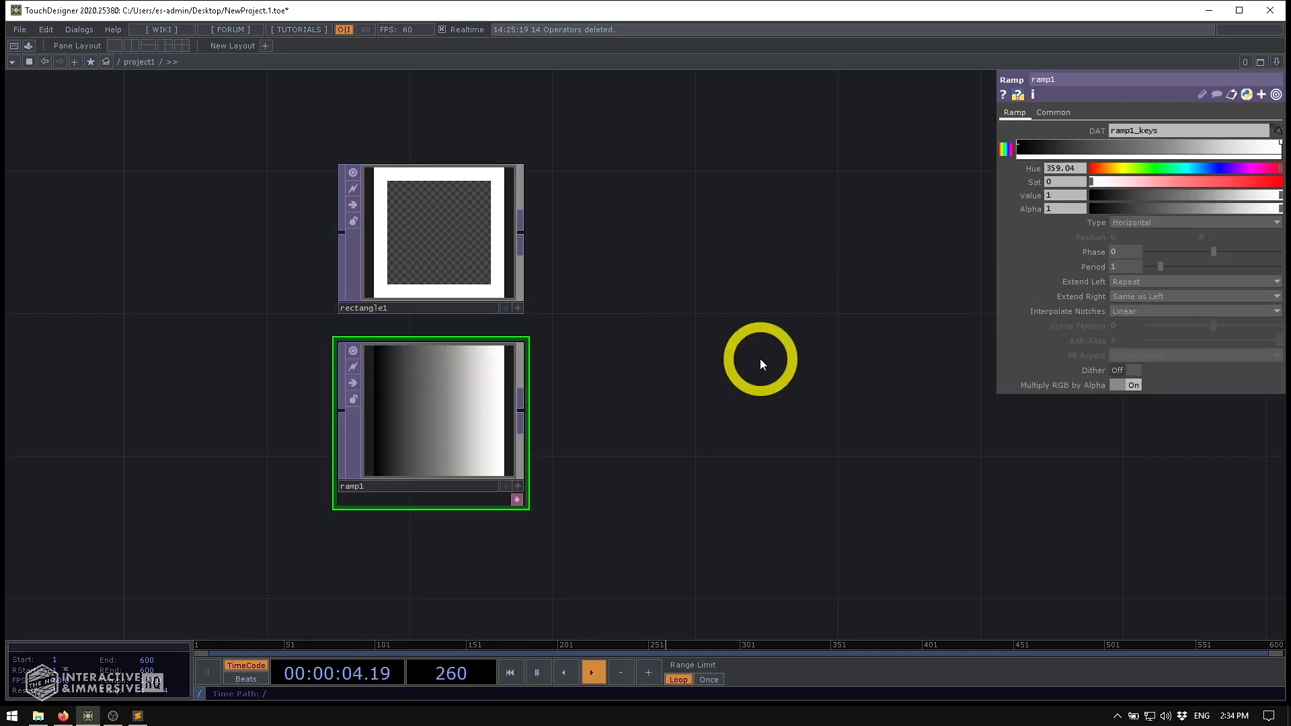
- Change the type of ramp1 to Radial
left_click(1135, 222)
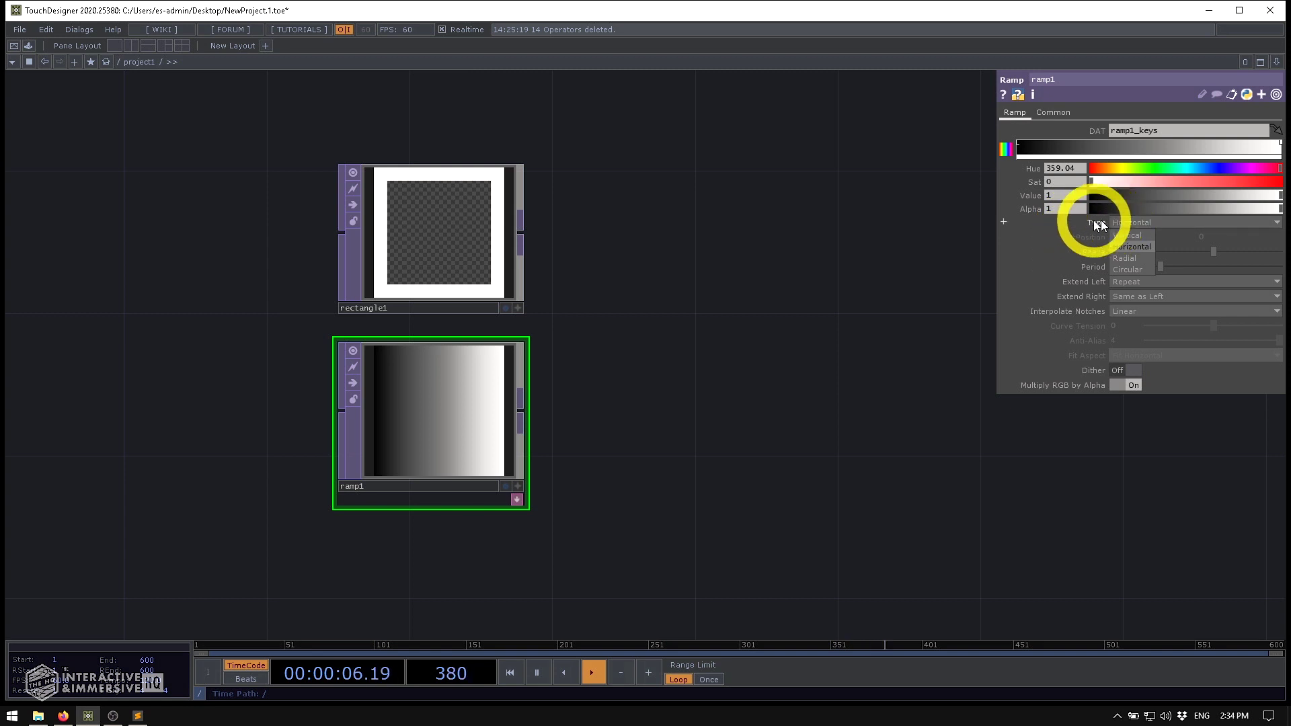
left_click(1122, 258)
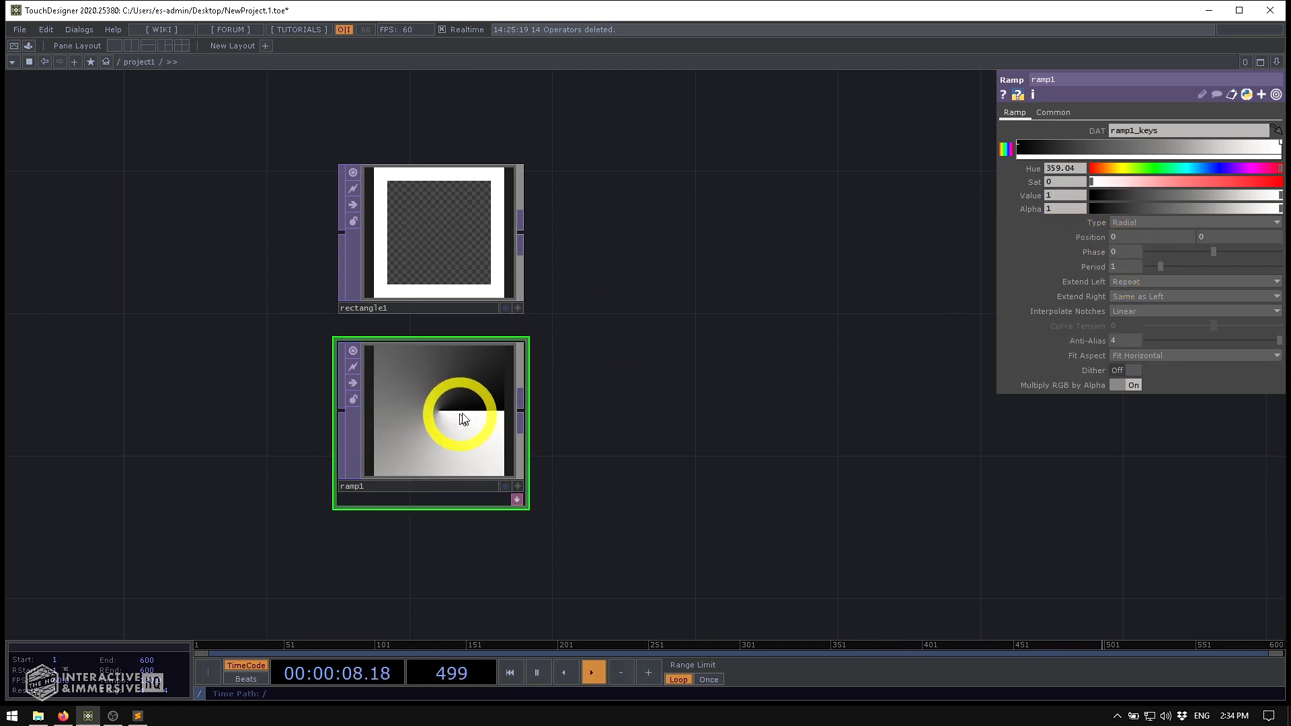
left_click_drag(436, 411, 484, 417)
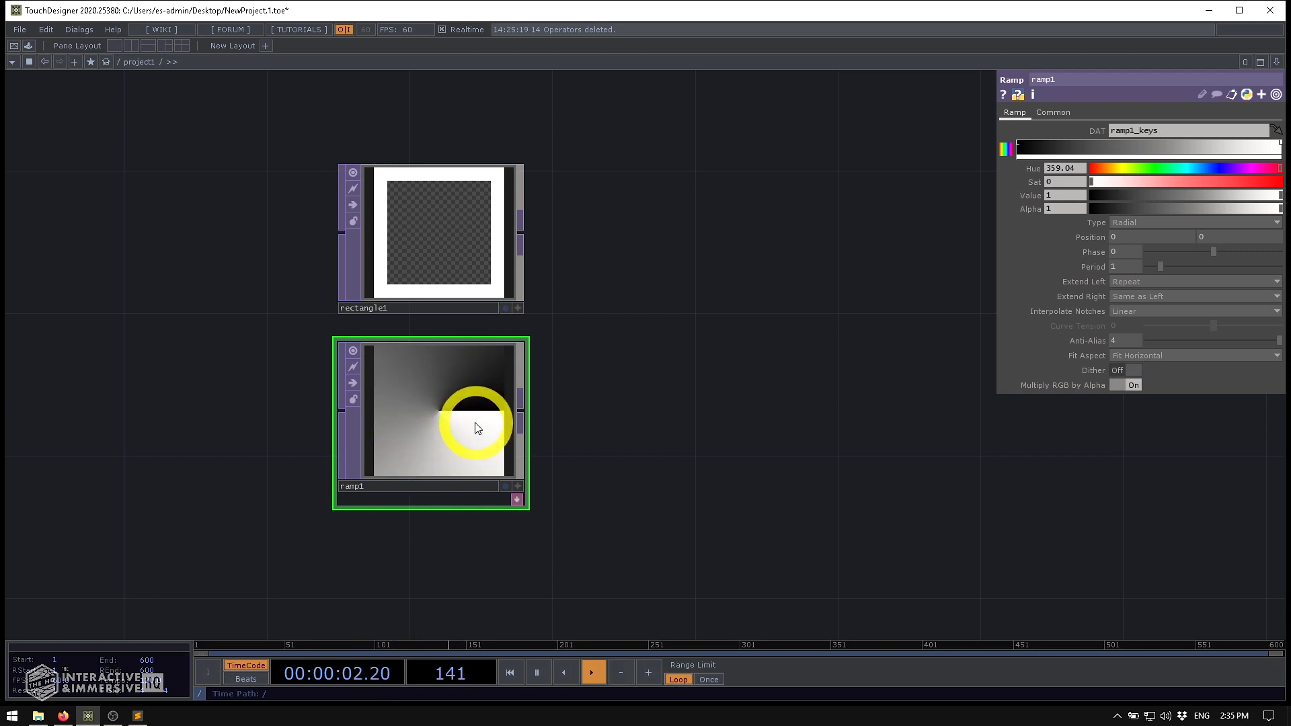
left_click(758, 404)
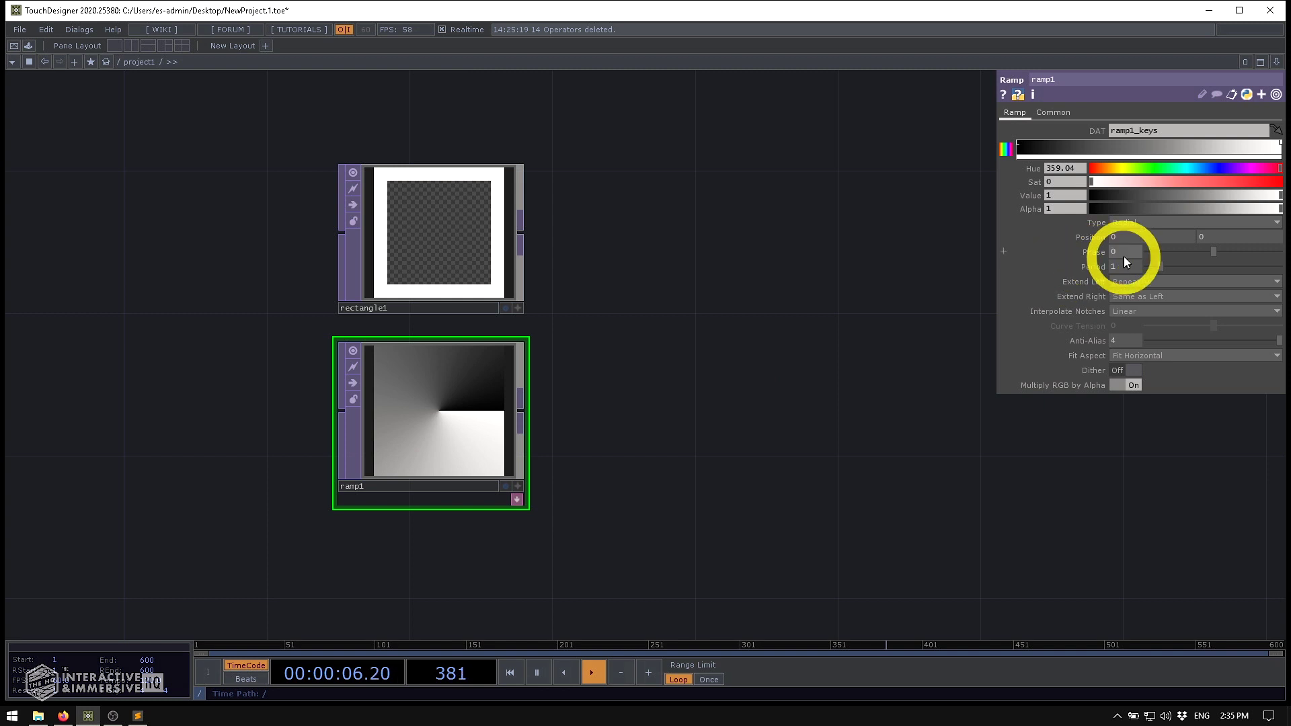
- Try out higher period and phase values on ramp1, and return the period to 1
left_click_drag(1161, 267, 1254, 249)
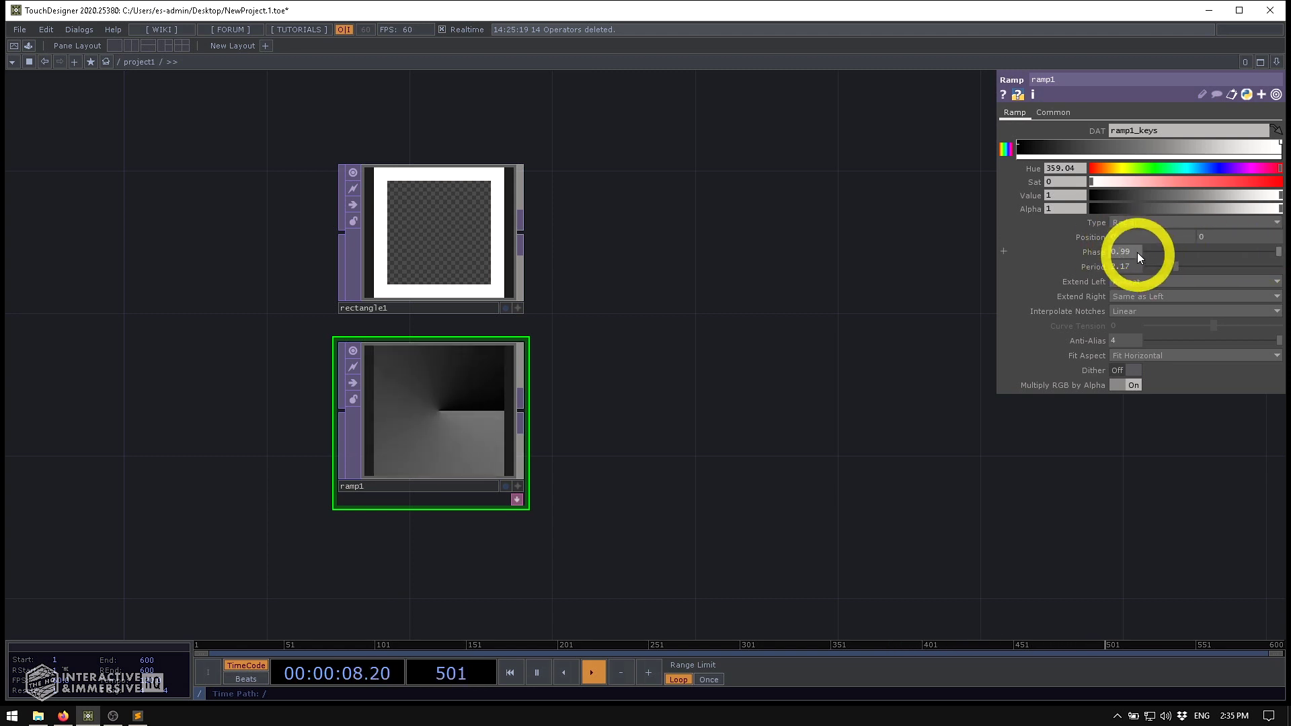
left_click(1123, 270)
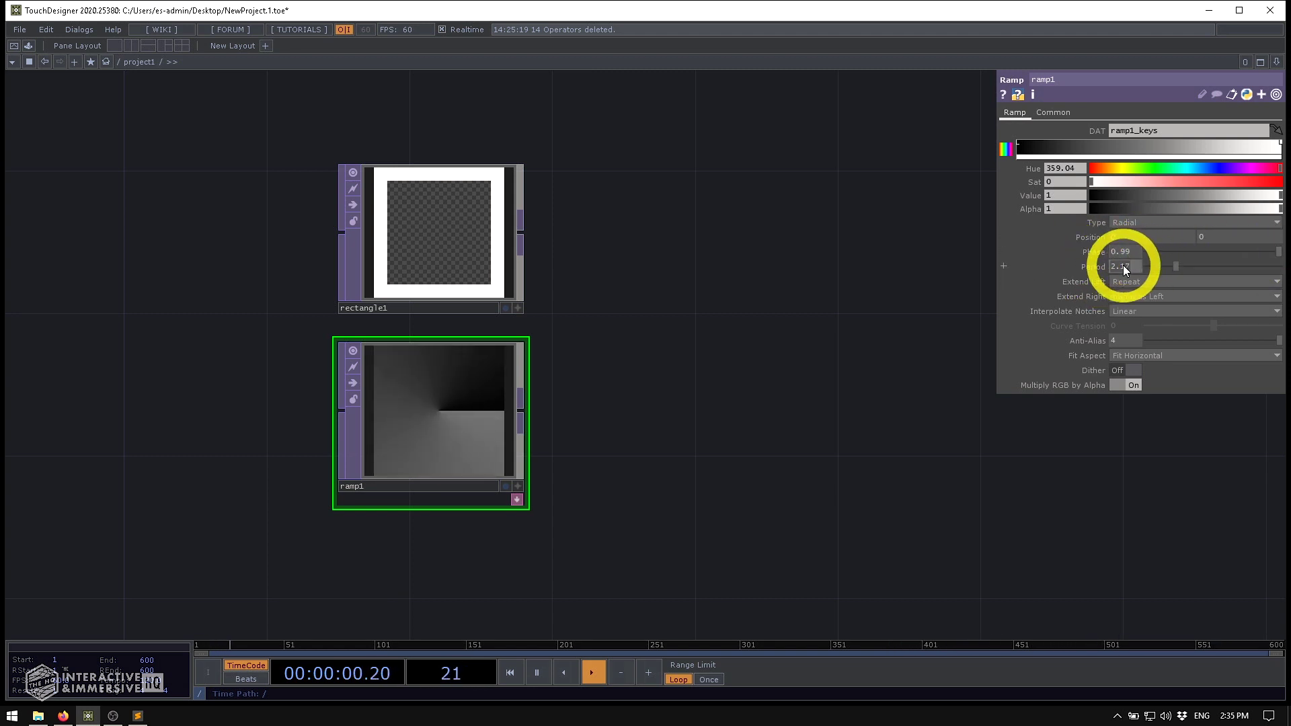
type("1")
key("Return")
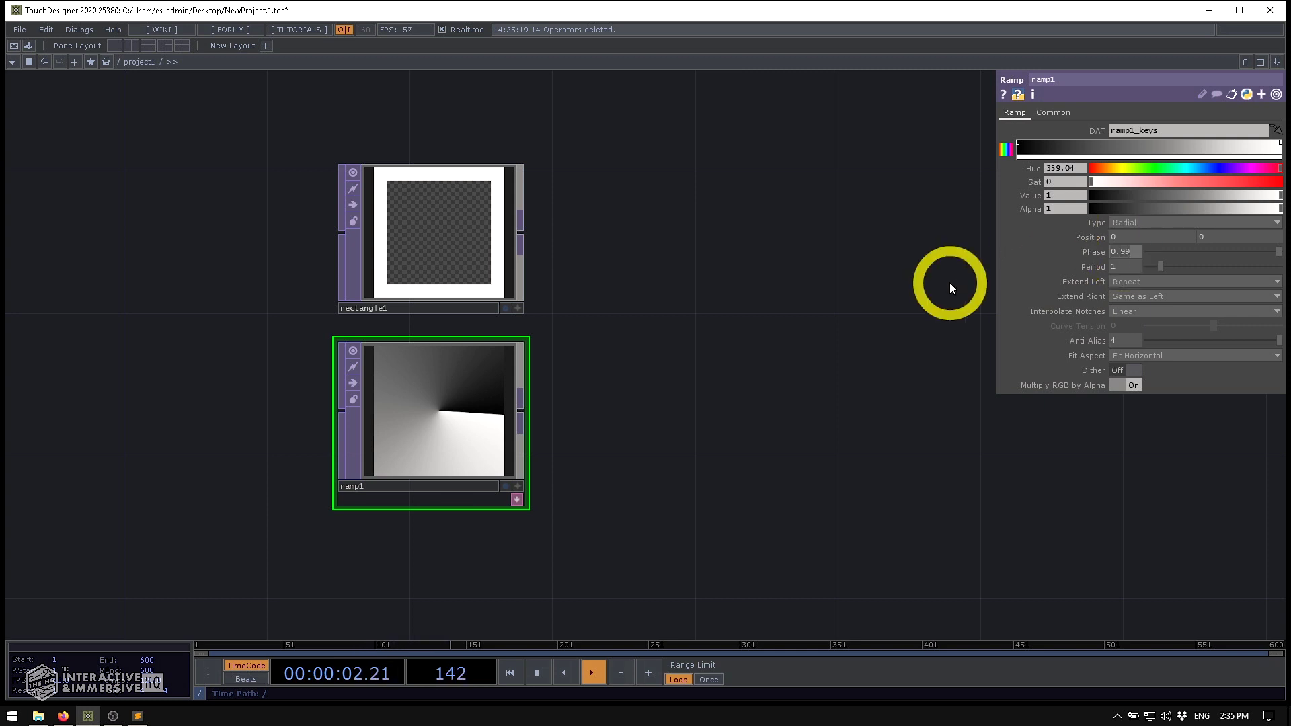
- Animate ramp1's phase with the expression absTime.frame * 0.01
type("absTime.frame")
key("Return")
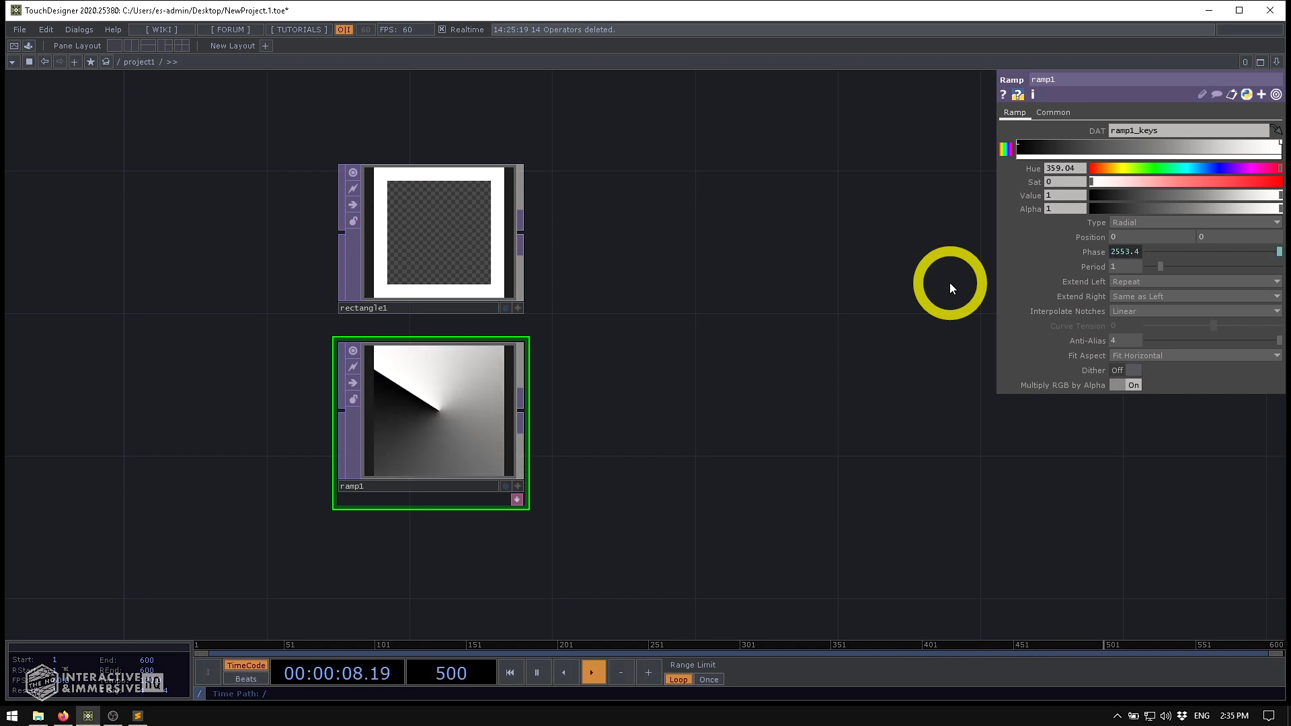
- Try ramp1's phase expression as plain absTime.frame without the multiplier, and restore the * 0.01 factor
left_click(1093, 253)
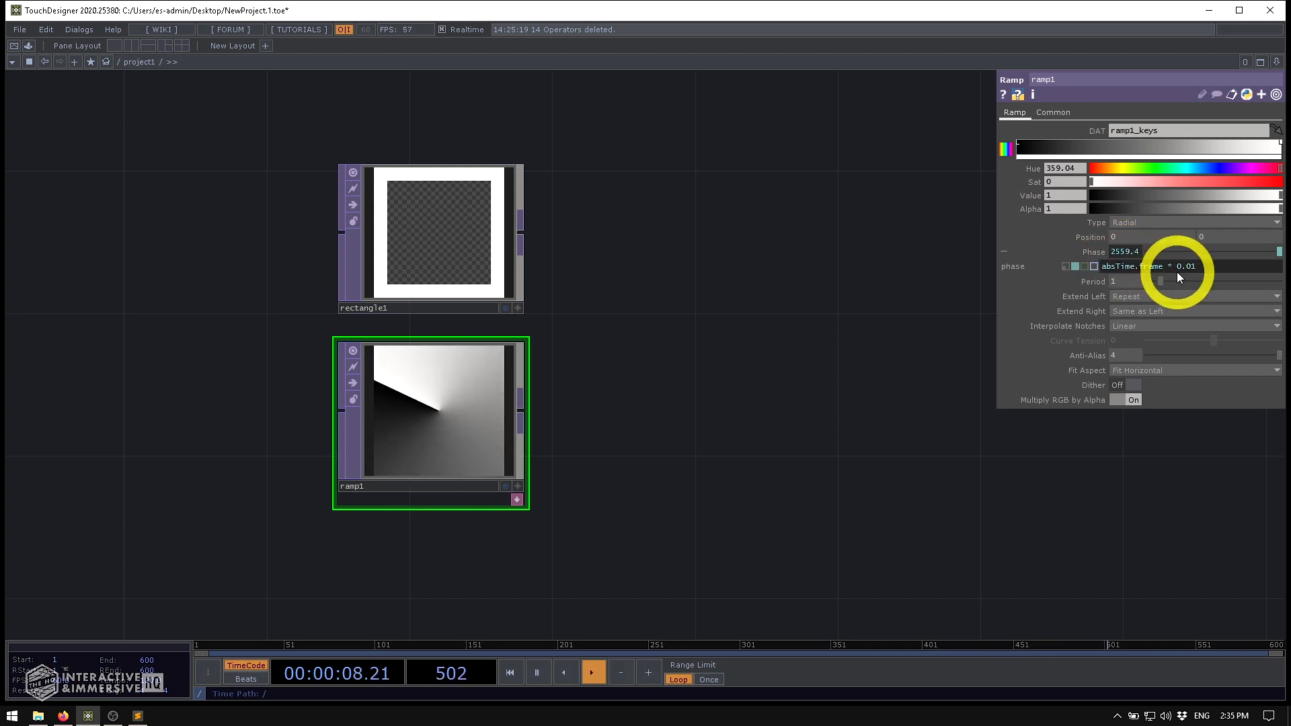
left_click_drag(1167, 266, 1203, 267)
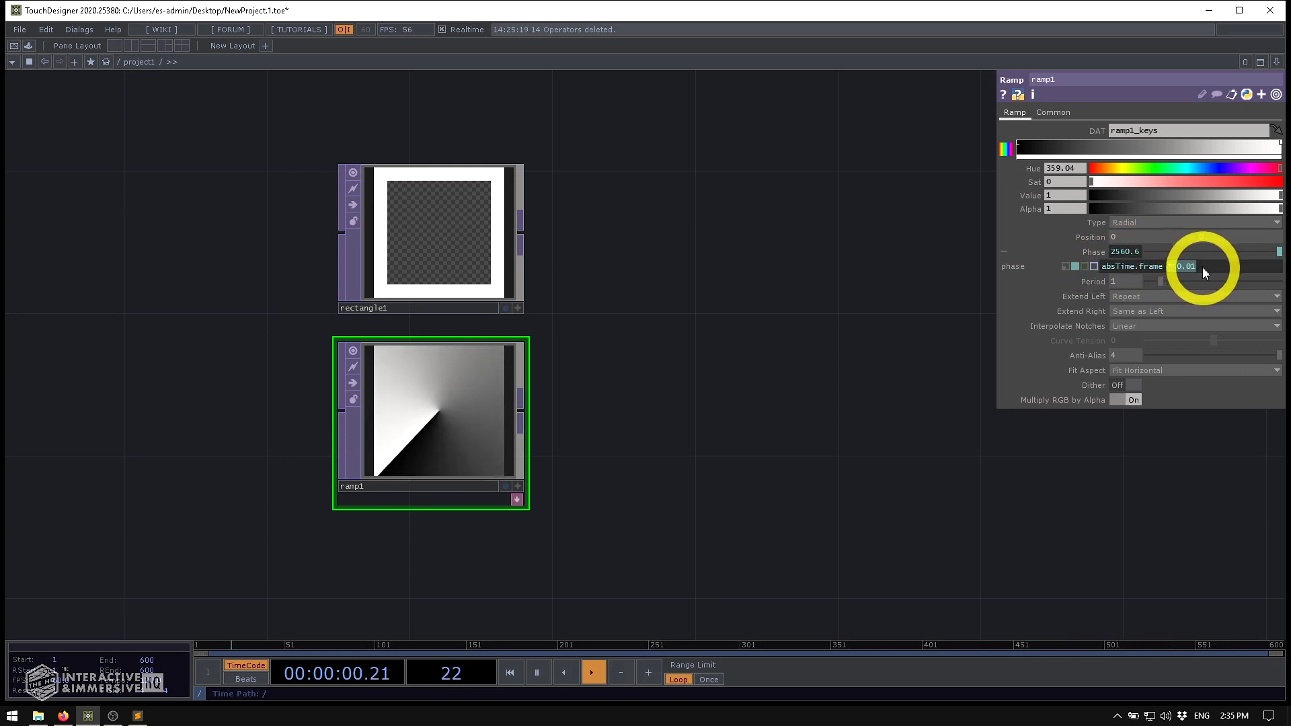
key("BackSpace")
key("Return")
left_click(412, 453)
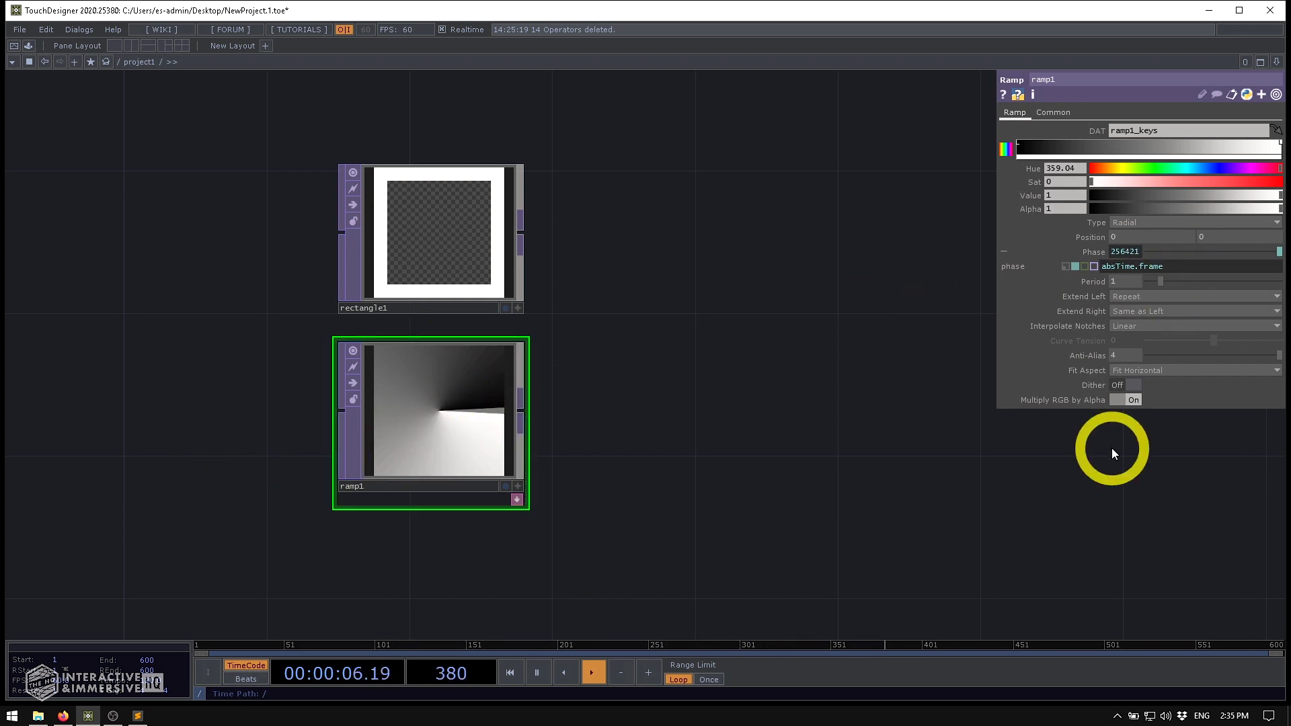
type("* 0.01")
left_click(1112, 448)
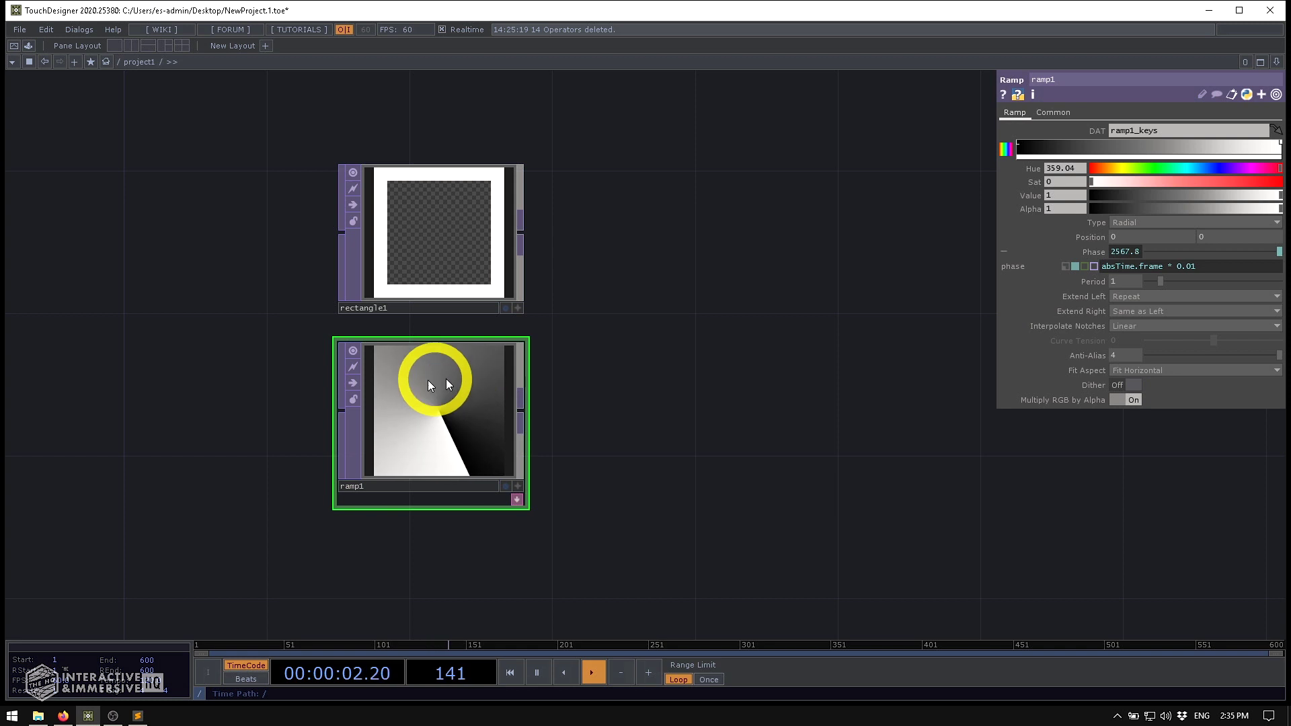
- Try a slower rotation with ramp1's phase expression at absTime.frame * 0.001
left_click(1213, 265)
key("BackSpace")
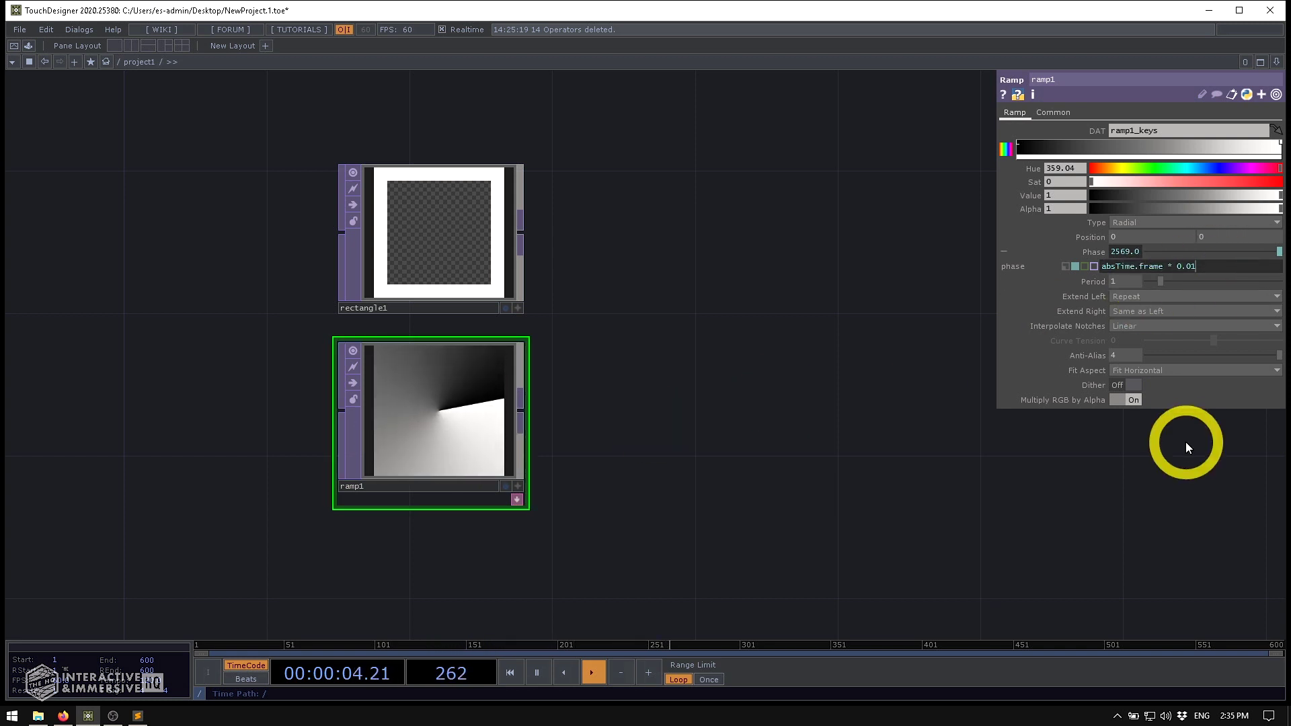
type("01")
key("Return")
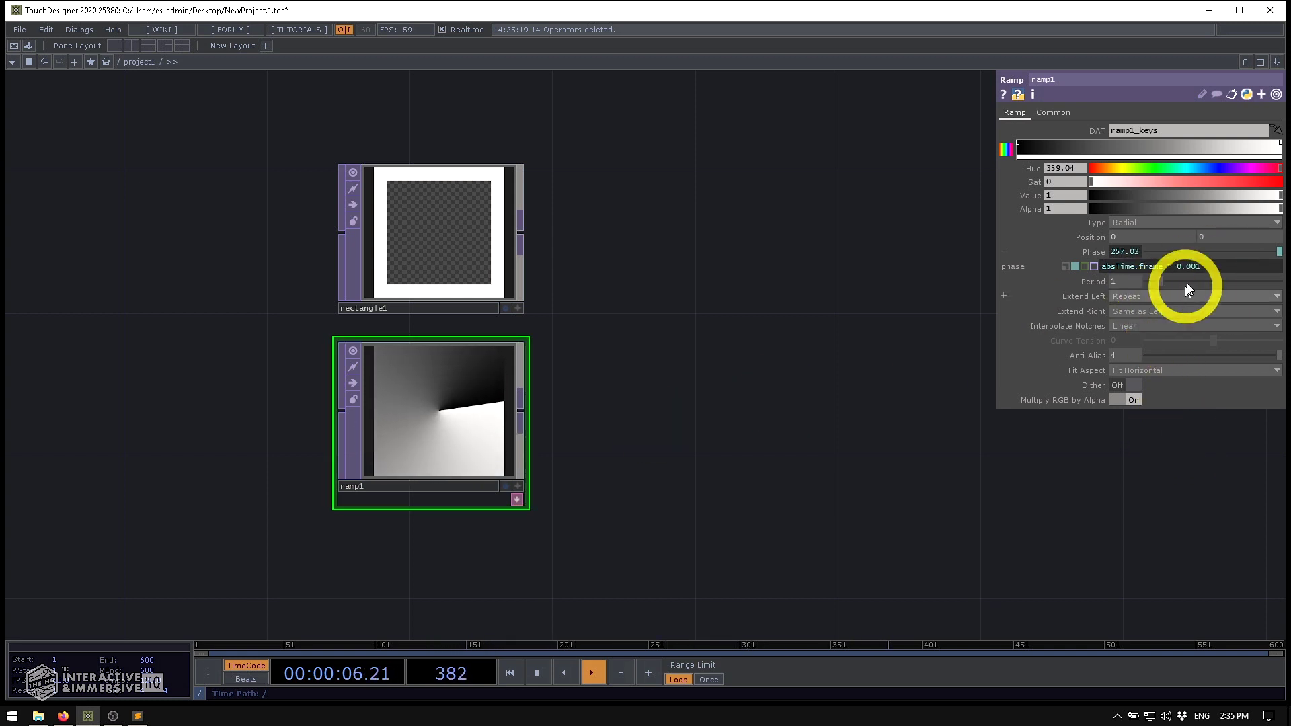
- Try a faster rotation with ramp1's phase expression at absTime.frame * 0.4
left_click(1199, 267)
key("BackSpace")
key("BackSpace")
key("BackSpace")
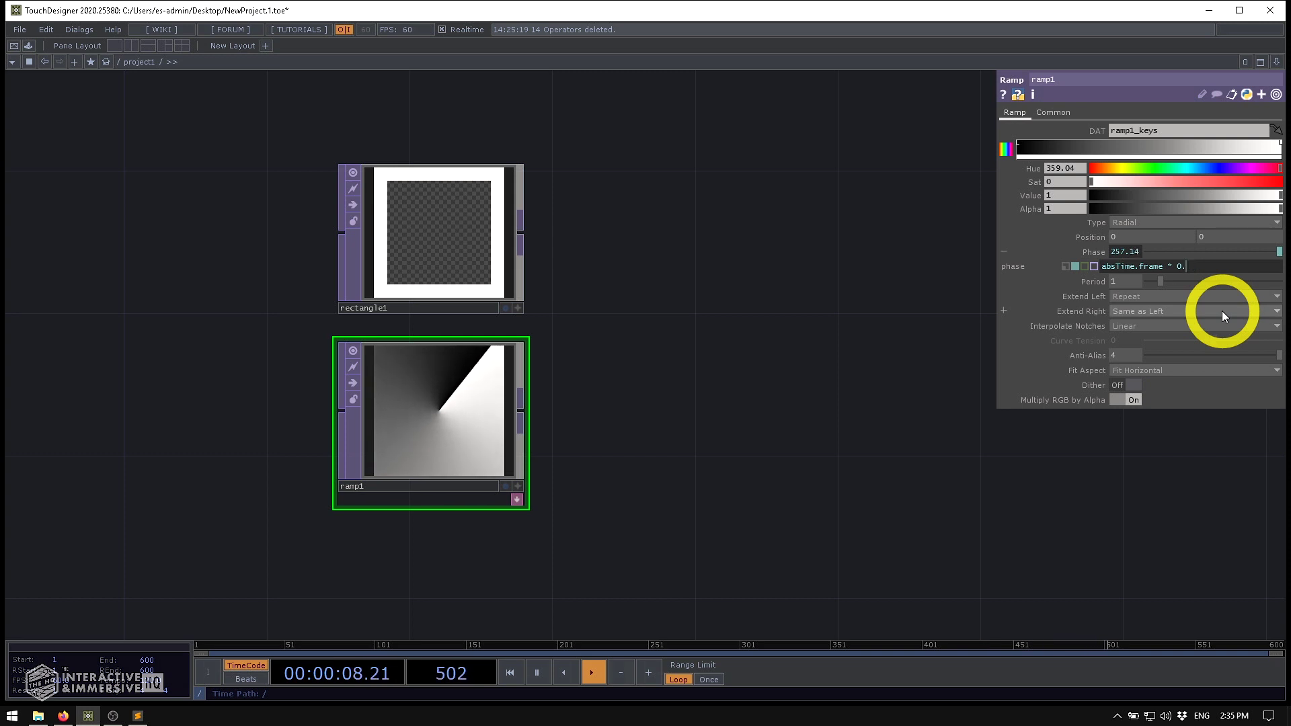
type("4")
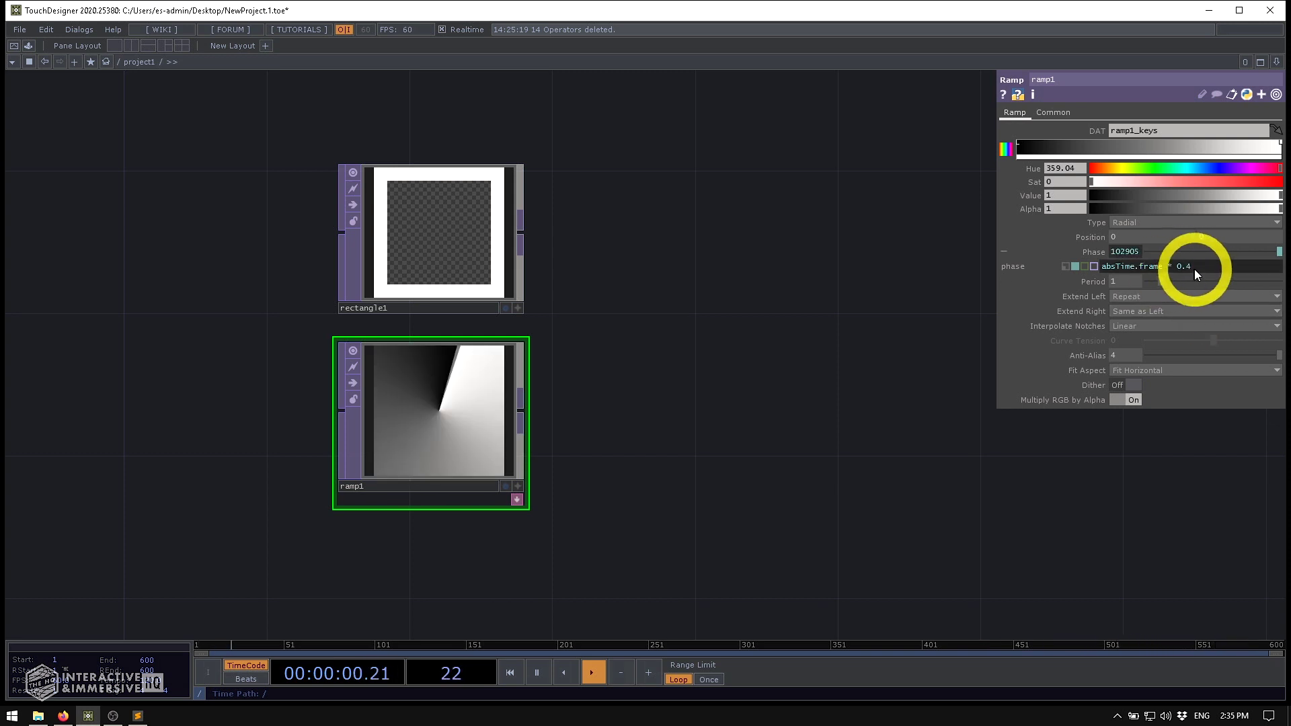
- Return ramp1's phase expression to absTime.frame * 0.01
key("BackSpace")
type("0.1")
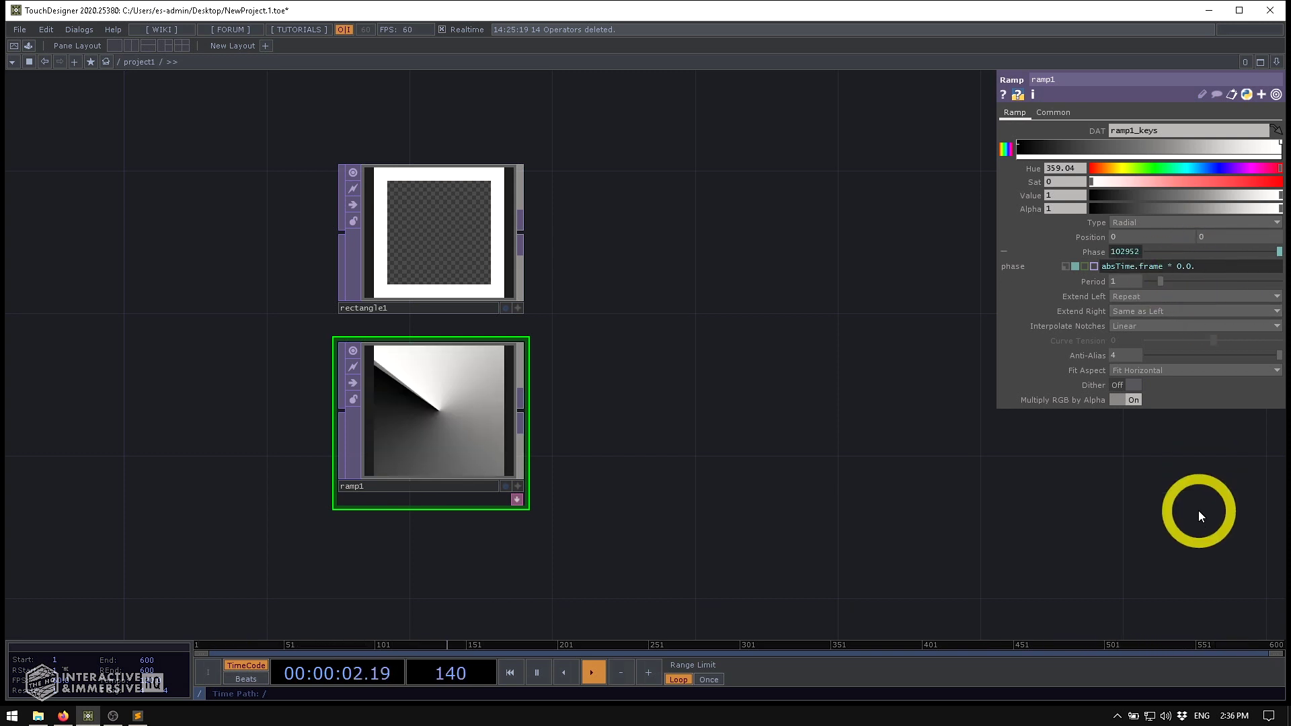
key("Return")
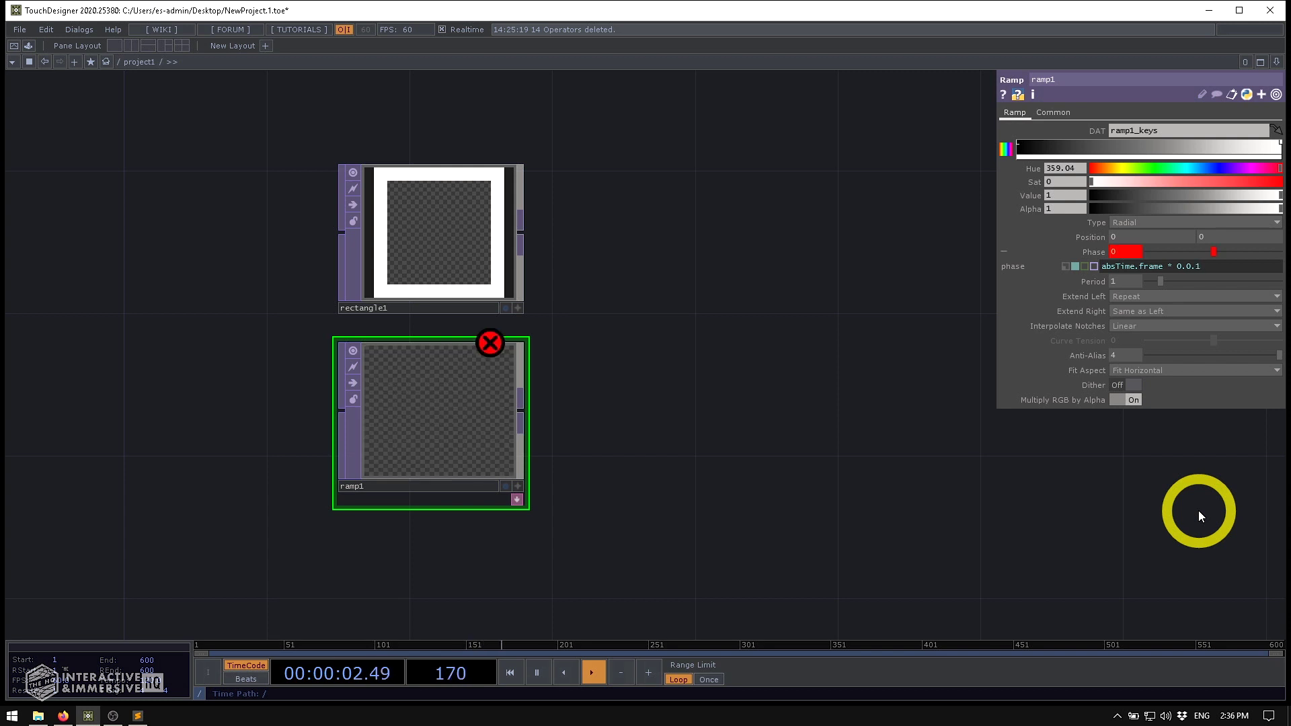
left_click(1197, 267)
key("BackSpace")
key("Return")
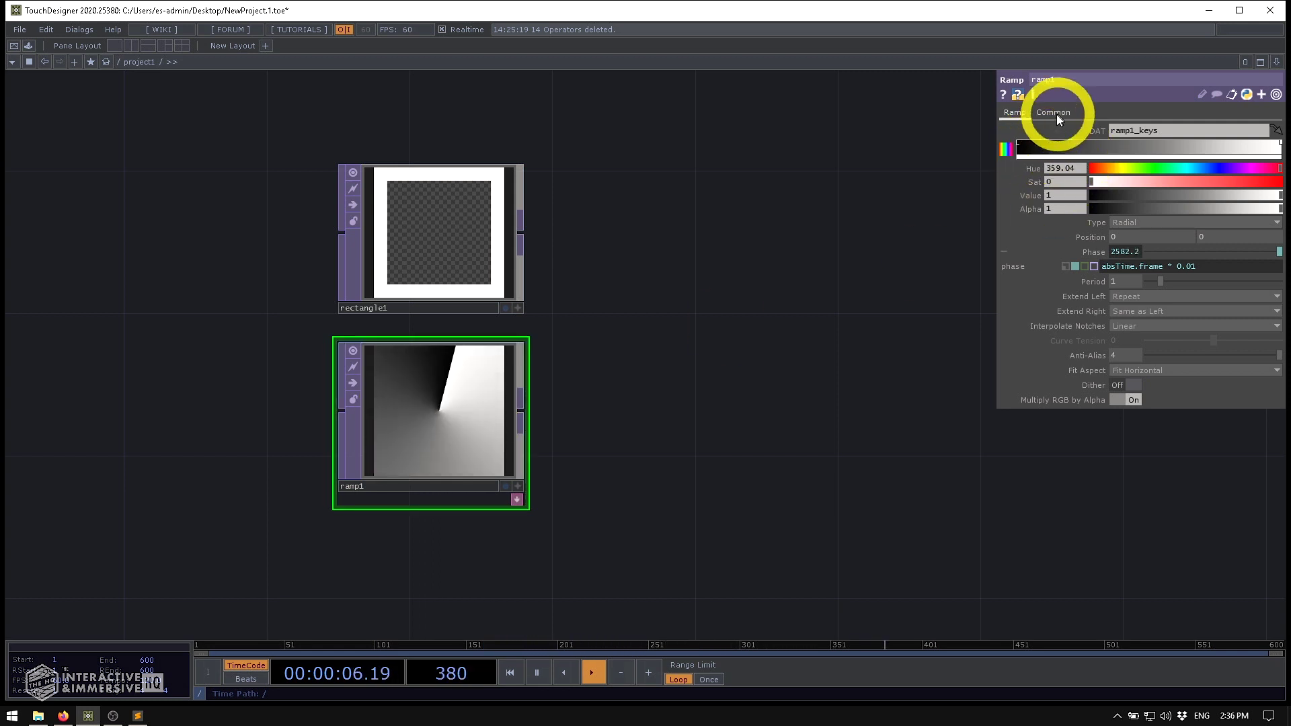
- Add a color key to ramp1's gradient, place it slightly past the middle, and set its value to 0 for black
left_click(1070, 142)
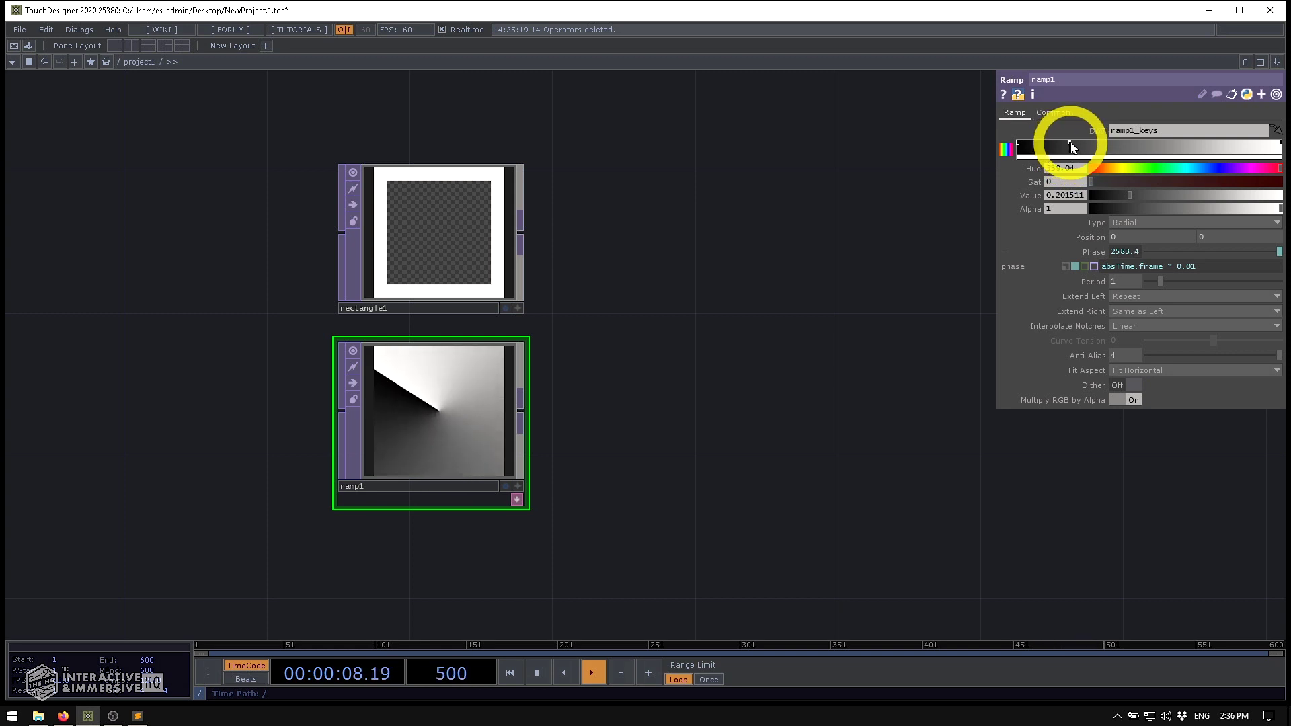
left_click_drag(1072, 146, 1169, 145)
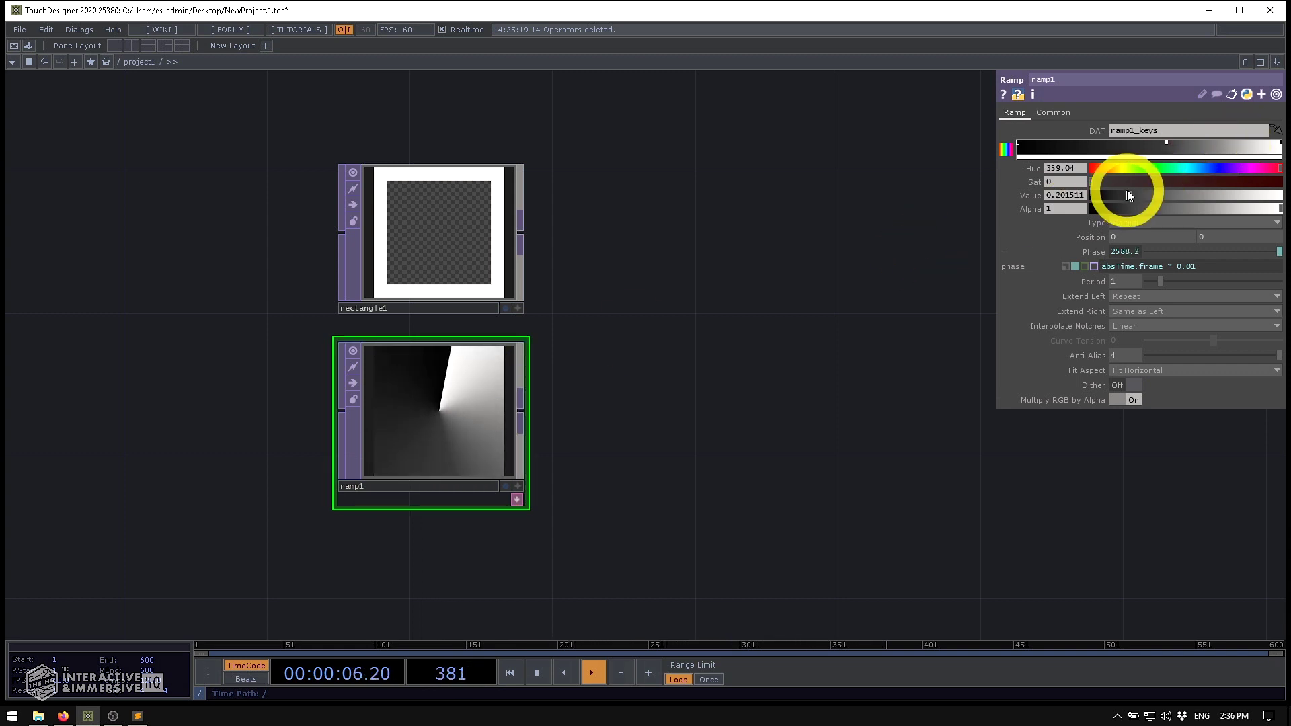
left_click_drag(1129, 195, 1053, 195)
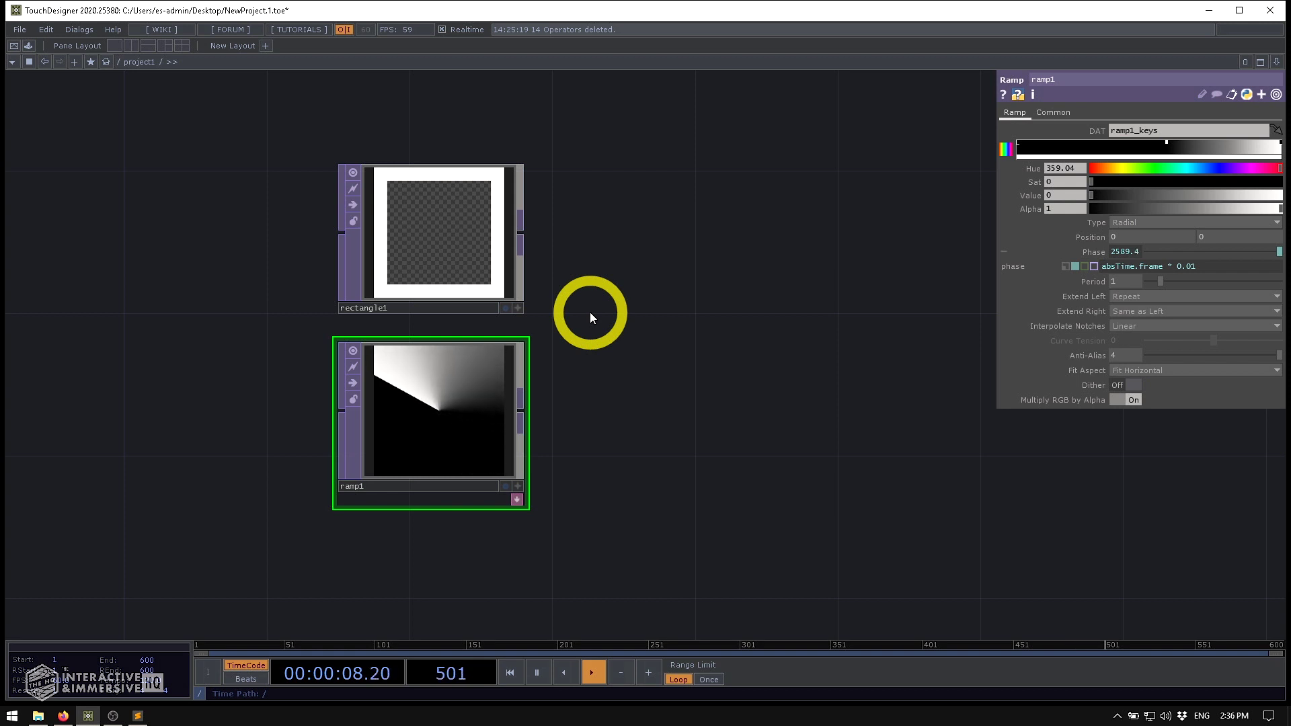
- Add a Multiply TOP with rectangle1 as its first input and ramp1 as its second, and place it midway between them
key("Tab")
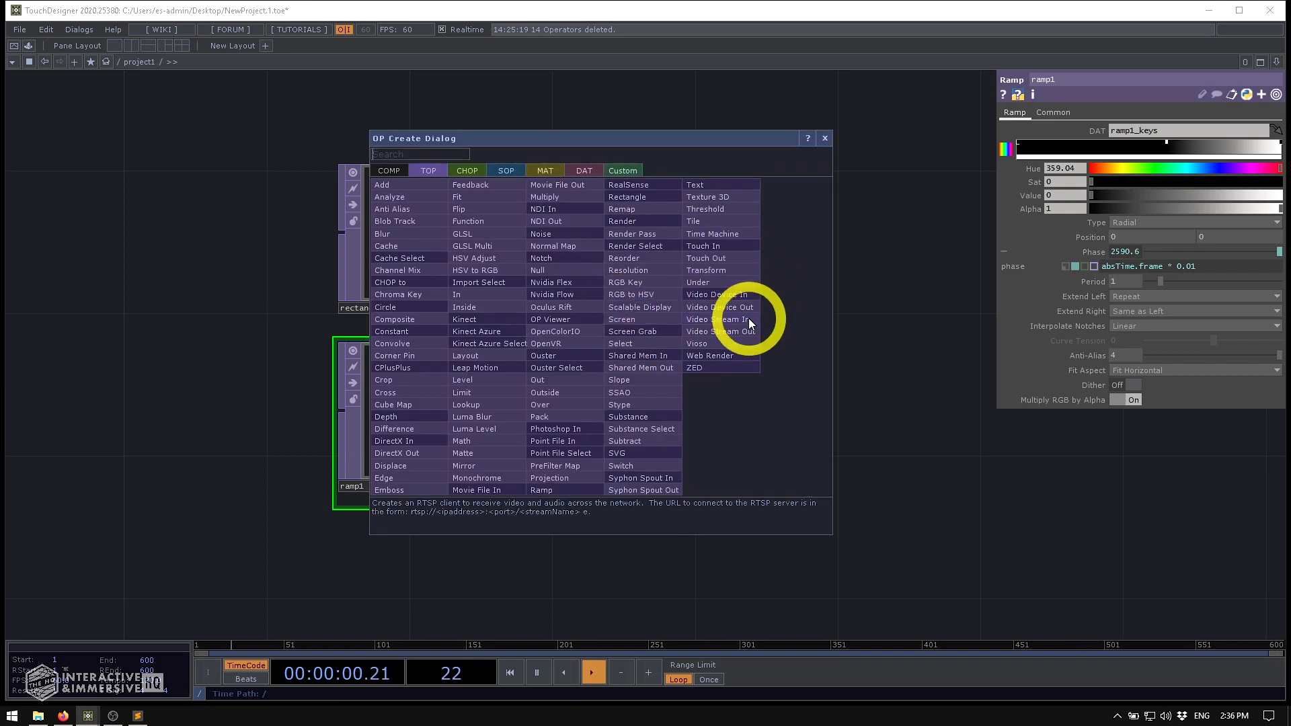
type("mul")
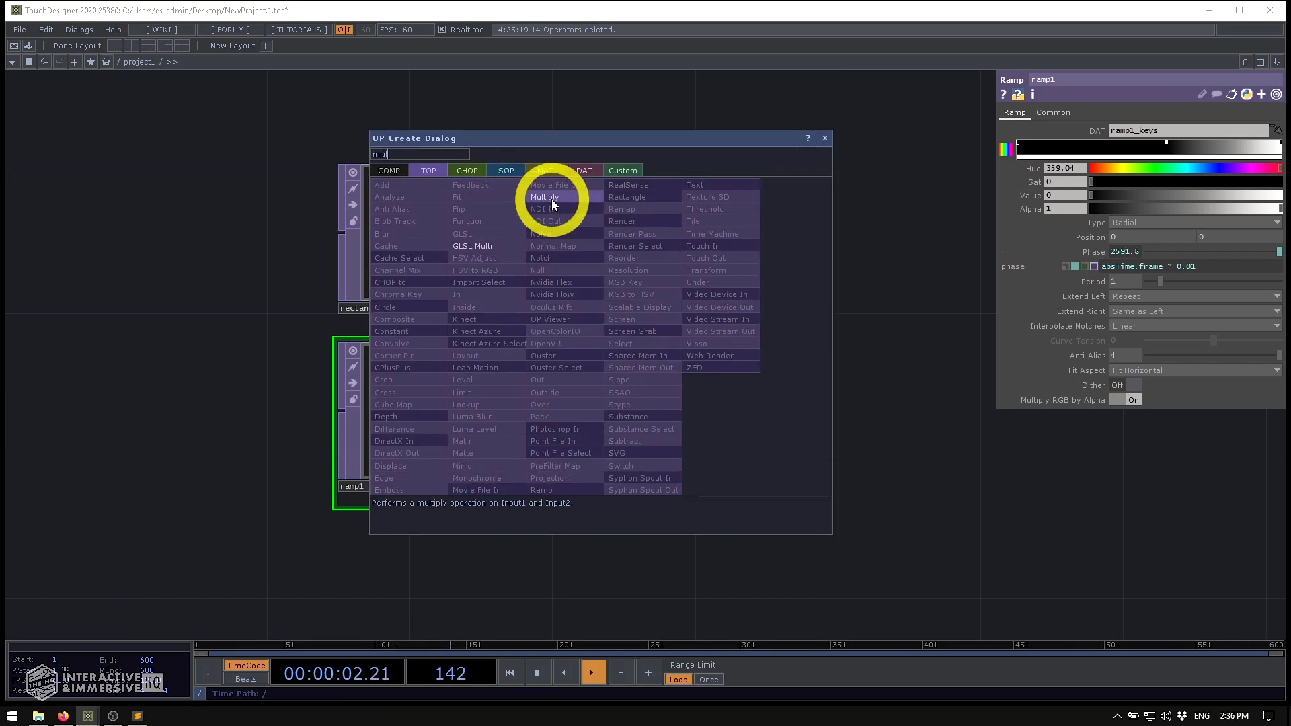
left_click(544, 197)
left_click(717, 310)
left_click_drag(521, 240, 621, 281)
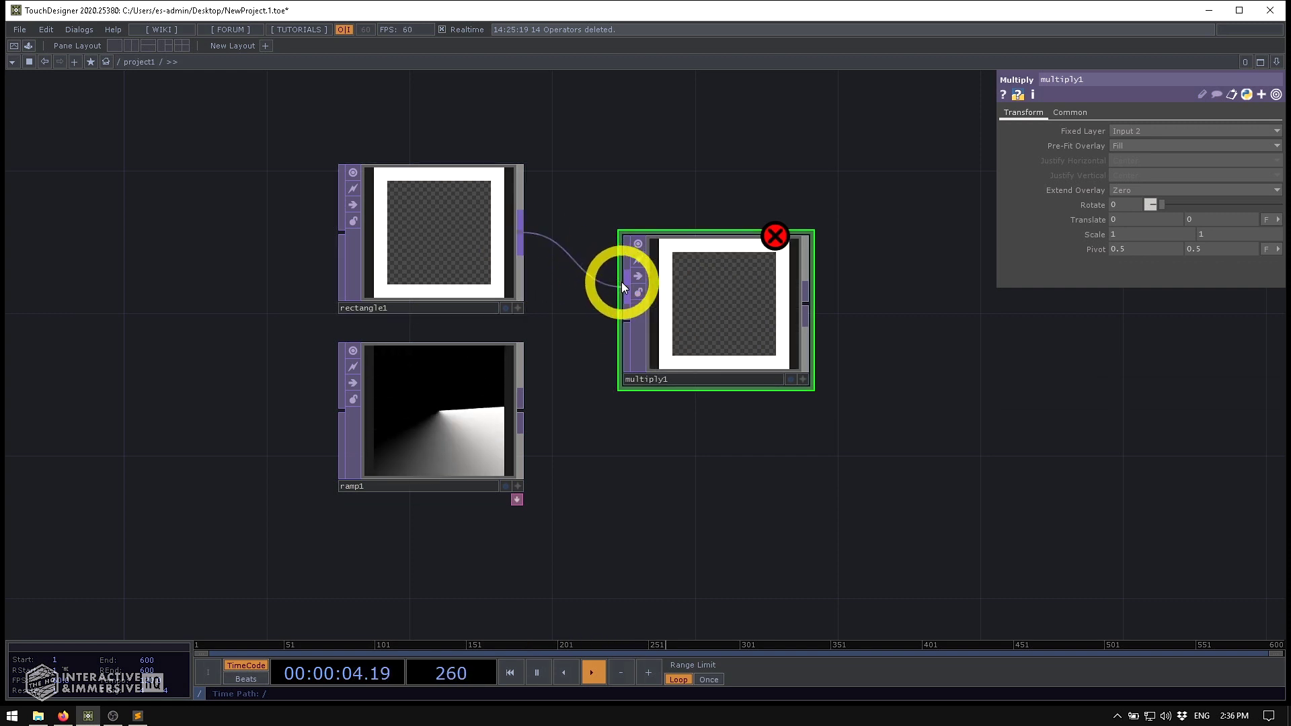
left_click_drag(518, 425, 611, 340)
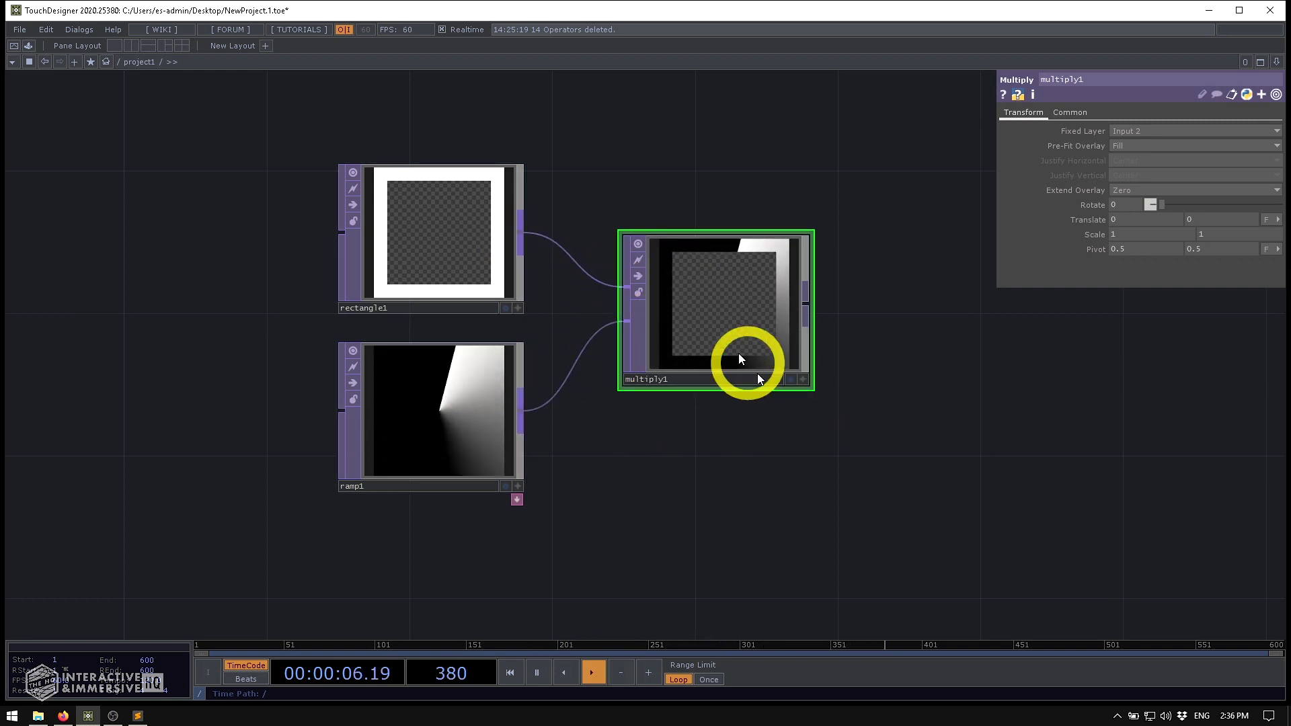
left_click_drag(738, 354, 738, 390)
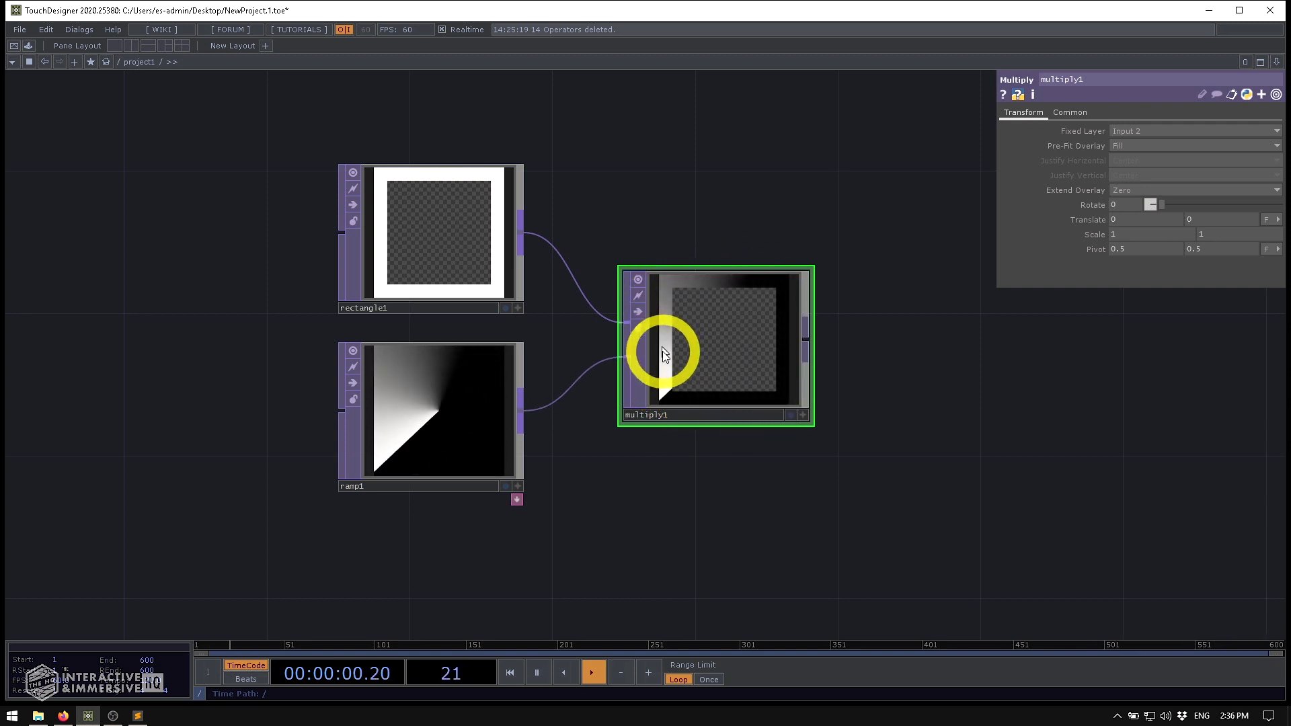
- Move null1, which holds the unwrapped tile template, above multiply1
left_click_drag(759, 168, 576, 221)
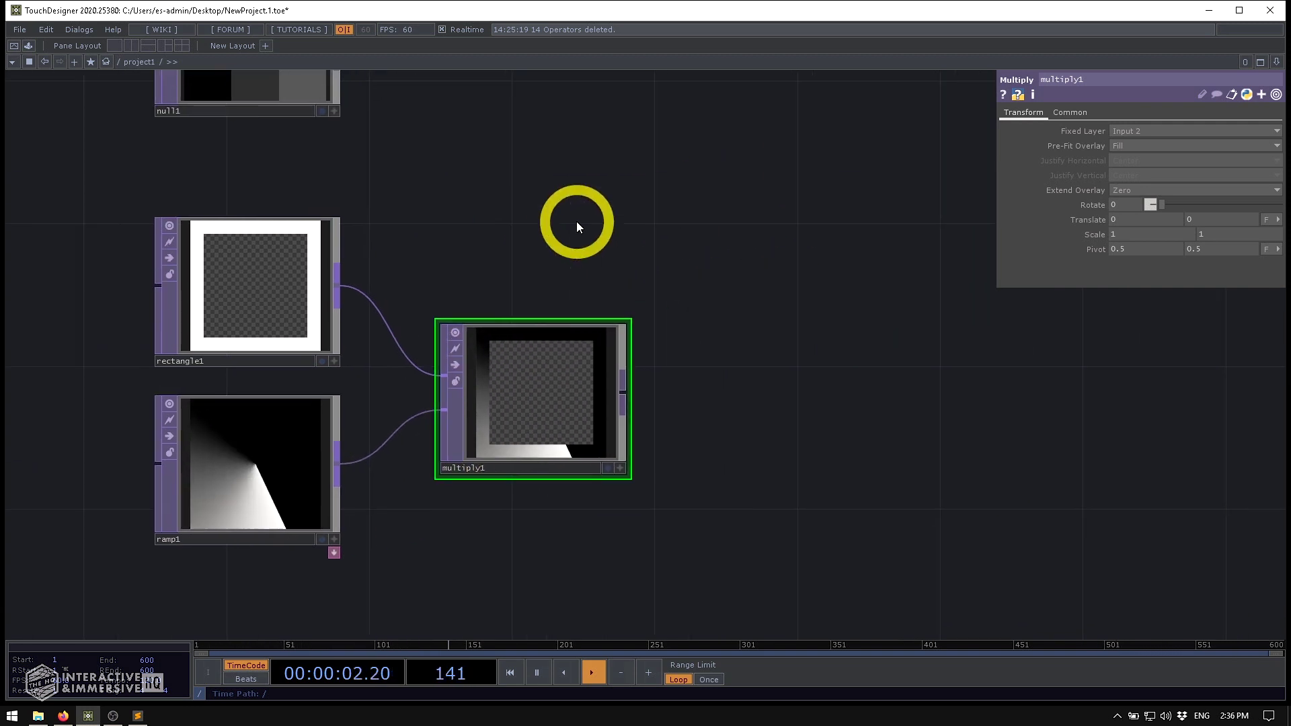
scroll(576, 223, "down", 2)
left_click(324, 293)
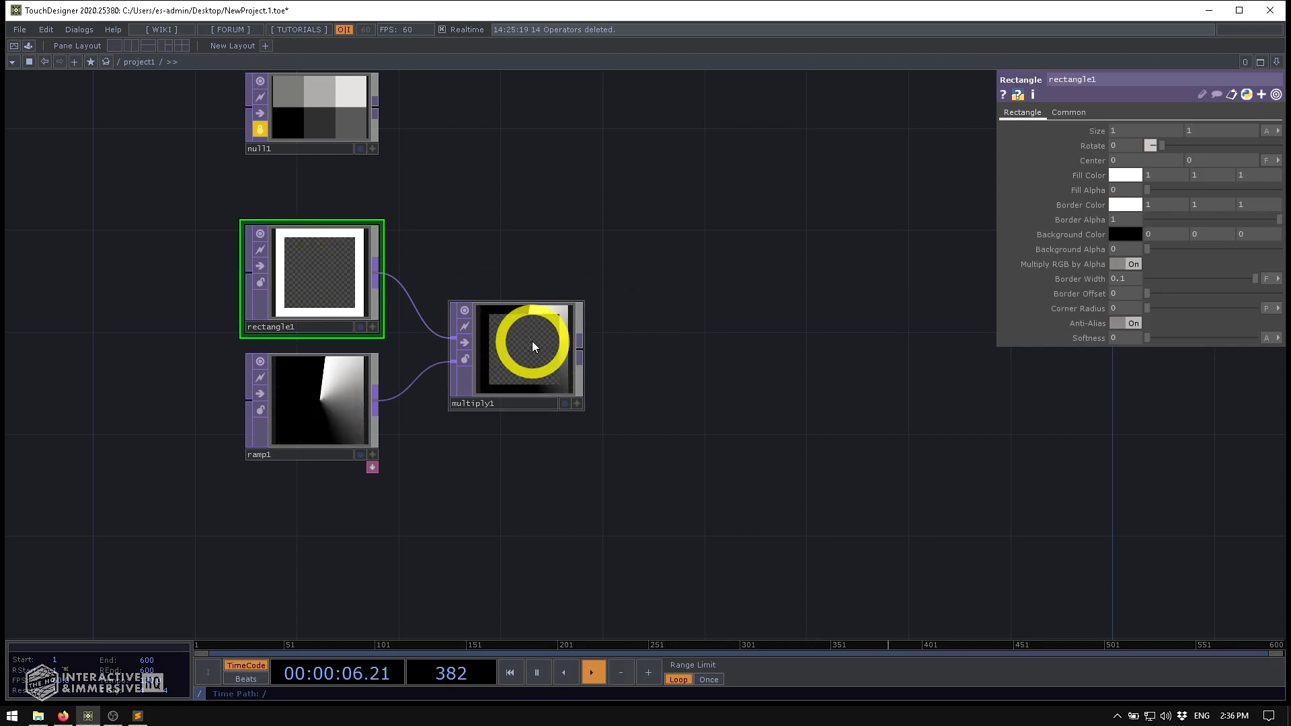
left_click_drag(572, 286, 505, 370)
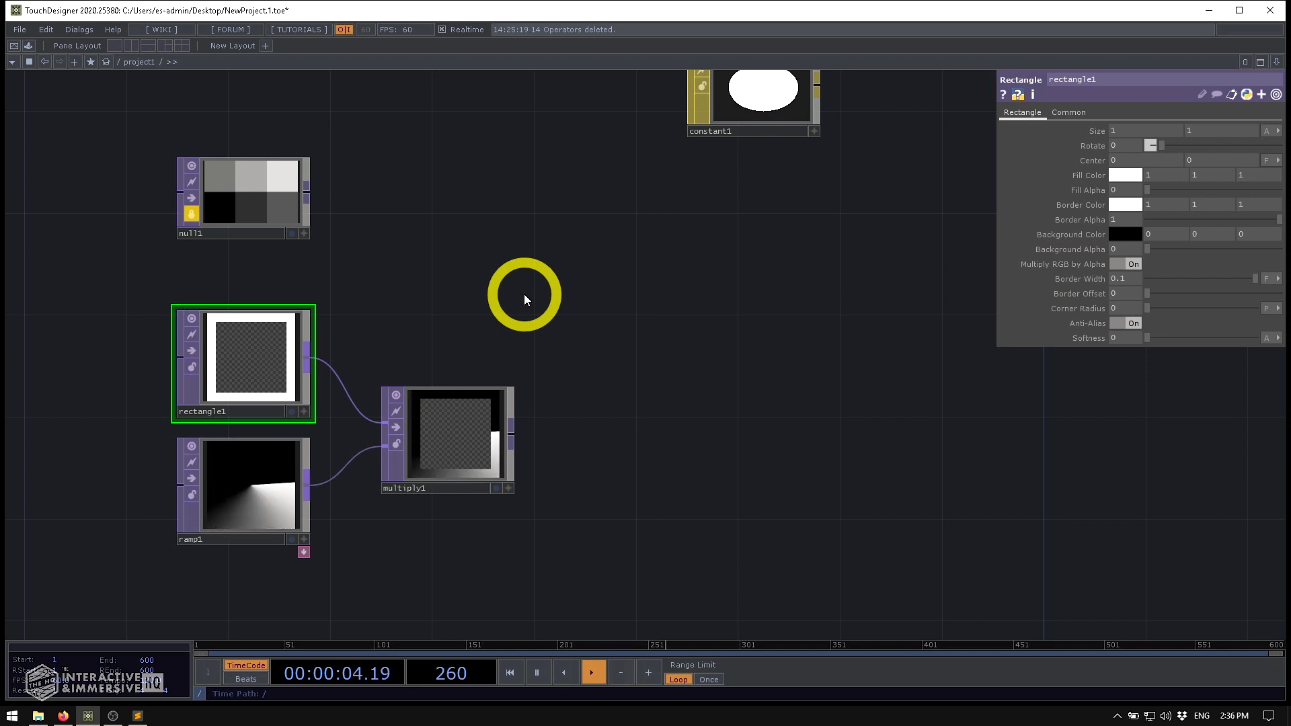
left_click_drag(254, 208, 506, 233)
- Add a Null TOP connected to multiply1's output
left_click(461, 463)
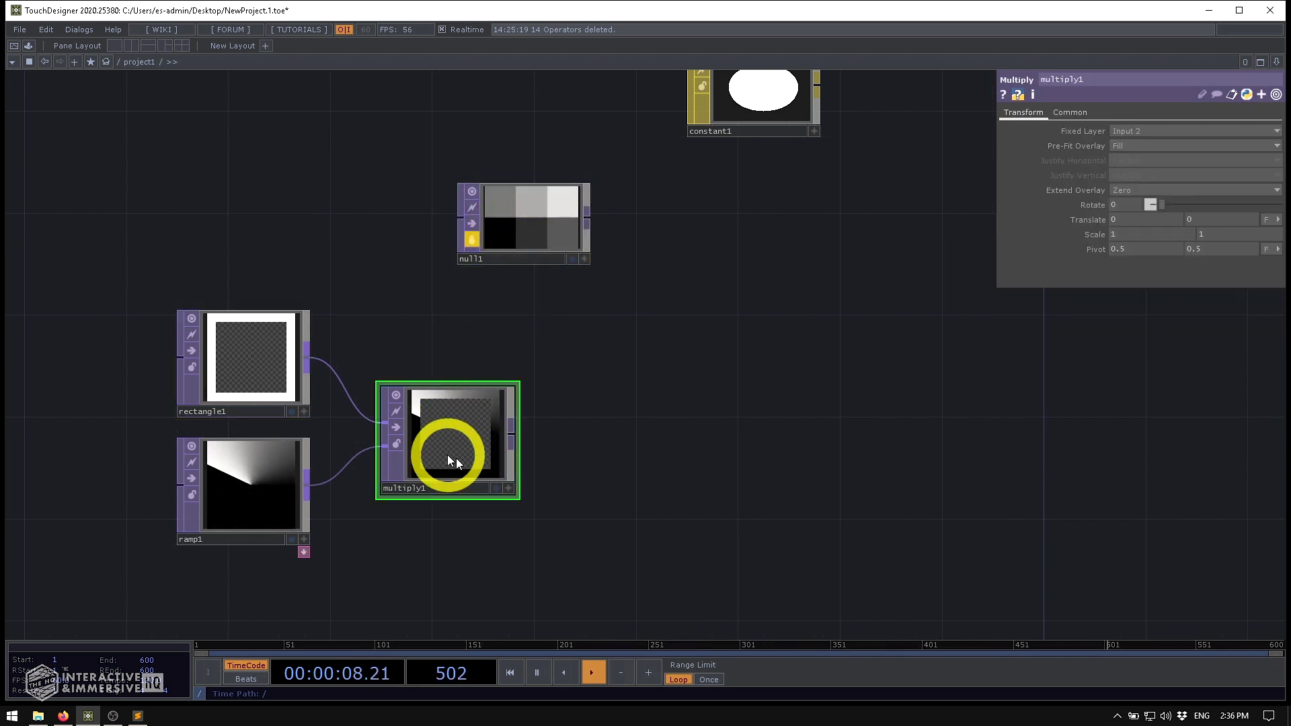
right_click(509, 434)
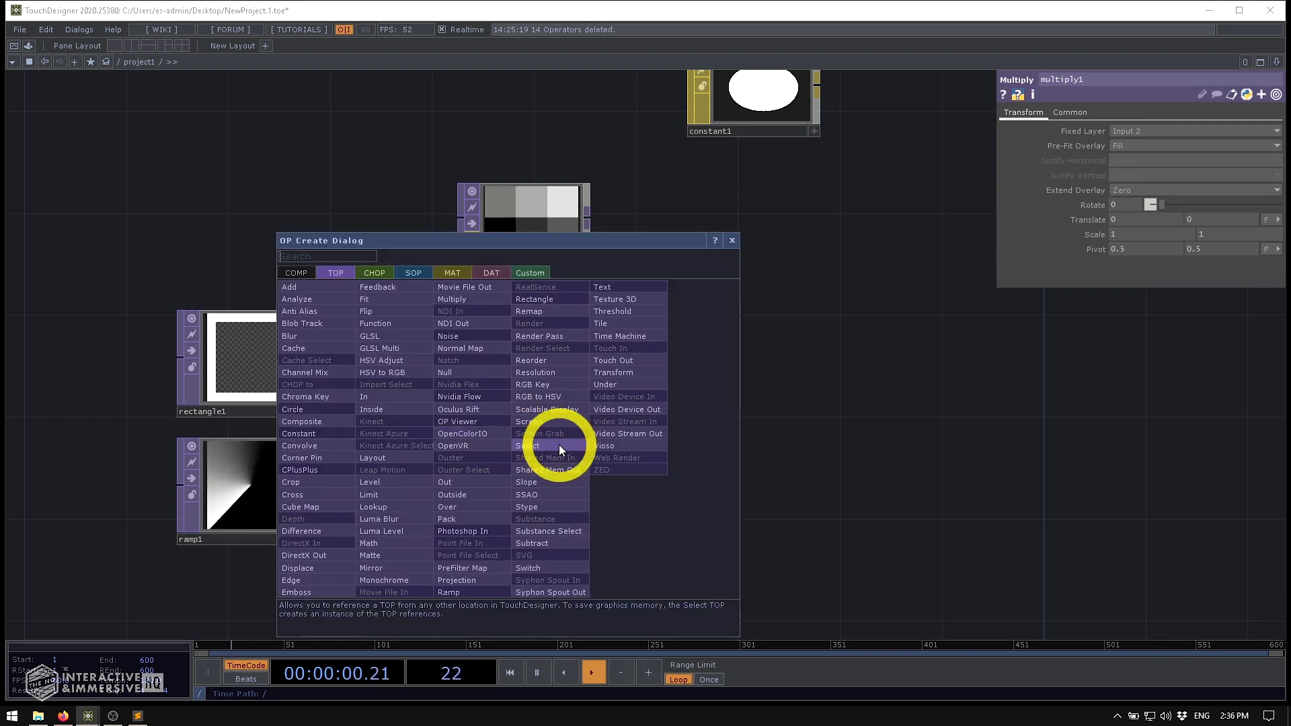
type("null")
left_click(454, 375)
left_click(626, 435)
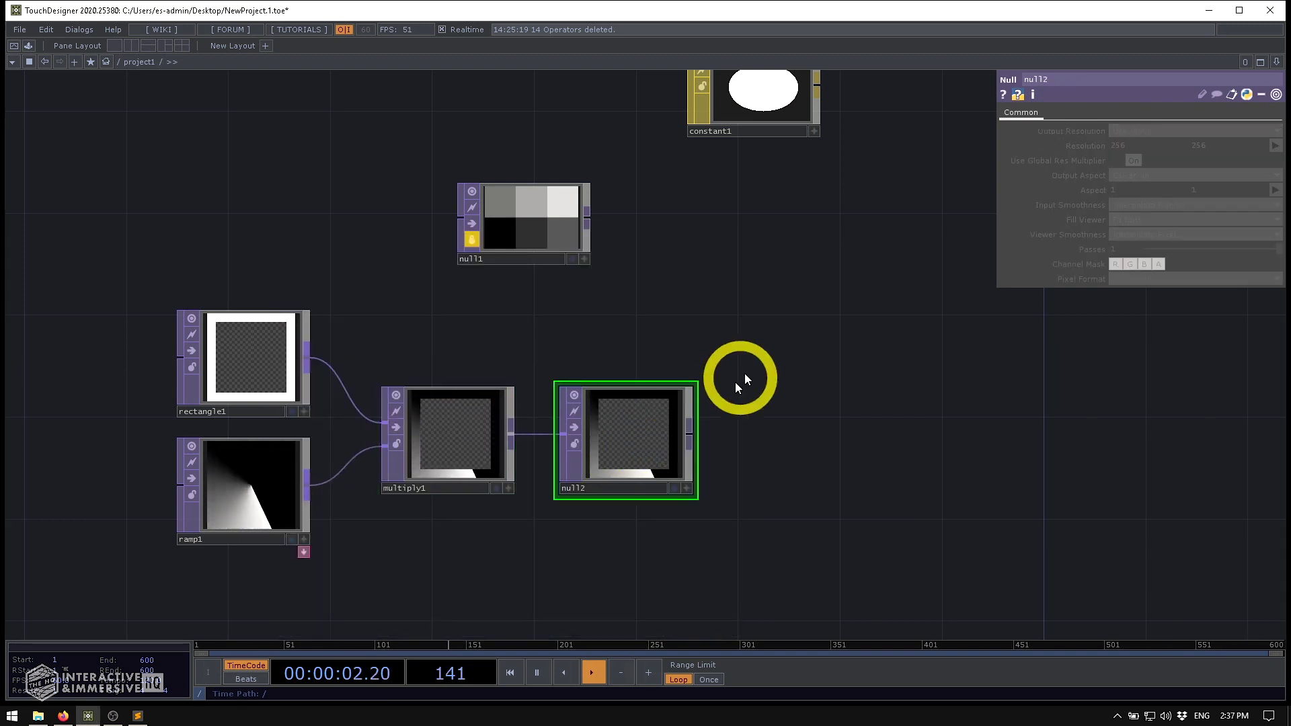
- Add an Over TOP that composites null2, as first input, over the tile template null1, as second input
left_click_drag(736, 381, 580, 411)
left_click_drag(393, 242, 343, 242)
key("Tab")
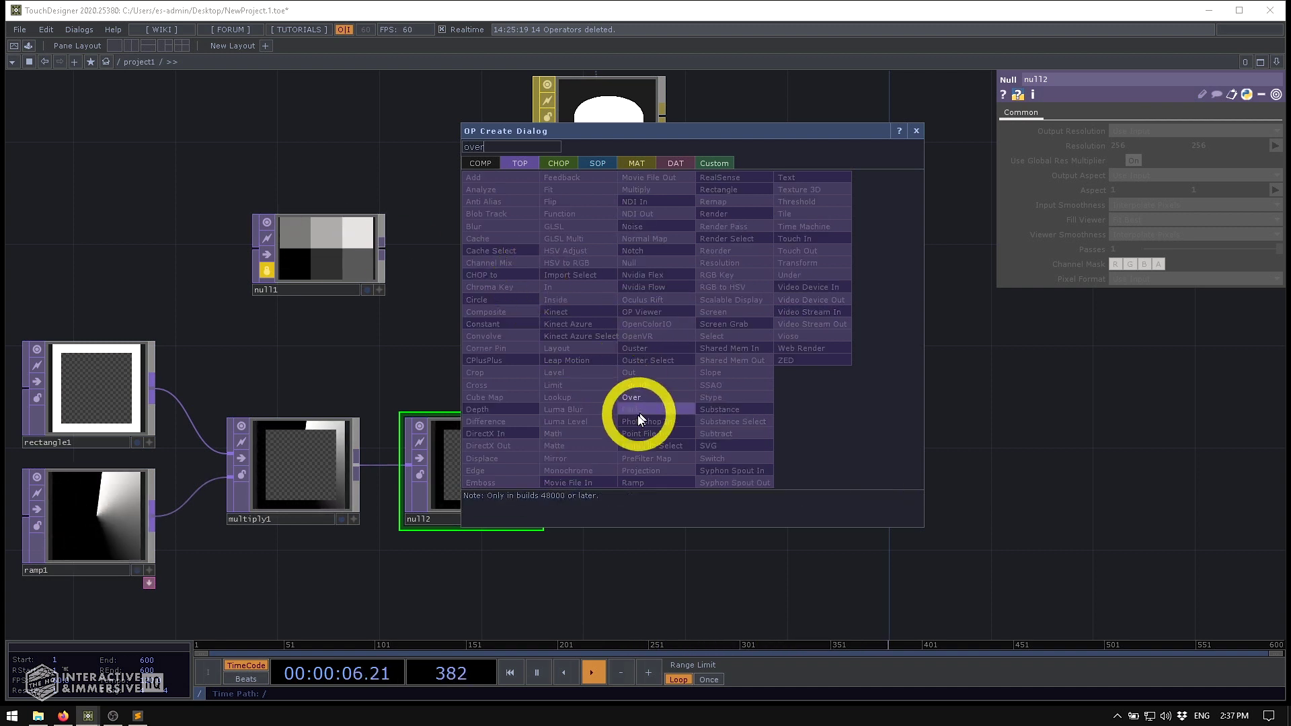
left_click(638, 396)
left_click(624, 309)
left_click_drag(382, 249, 558, 297)
left_click_drag(643, 291, 720, 342)
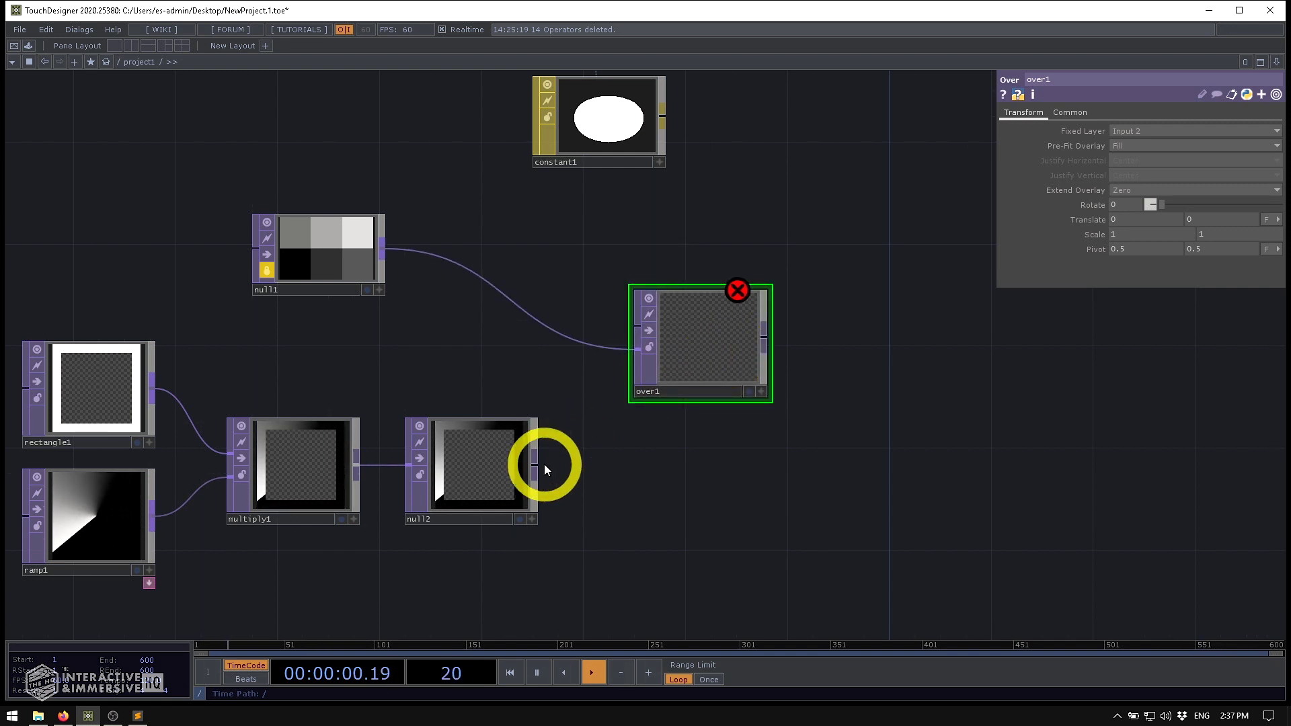
left_click_drag(535, 467, 635, 324)
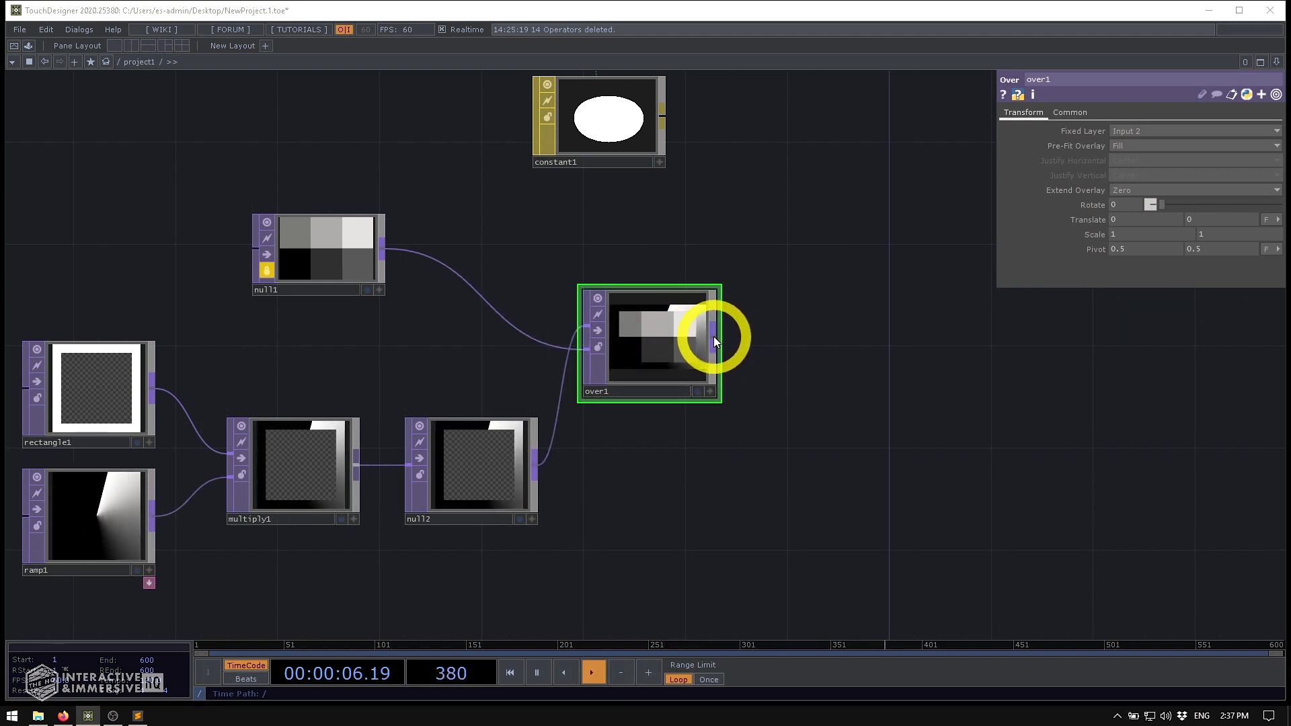
- Add a Null TOP connected to over1's output
right_click(764, 339)
type("nul")
key("Return")
left_click(737, 346)
- Set over1's Pre-Fit Overlay to Native Resolution
left_click(628, 362)
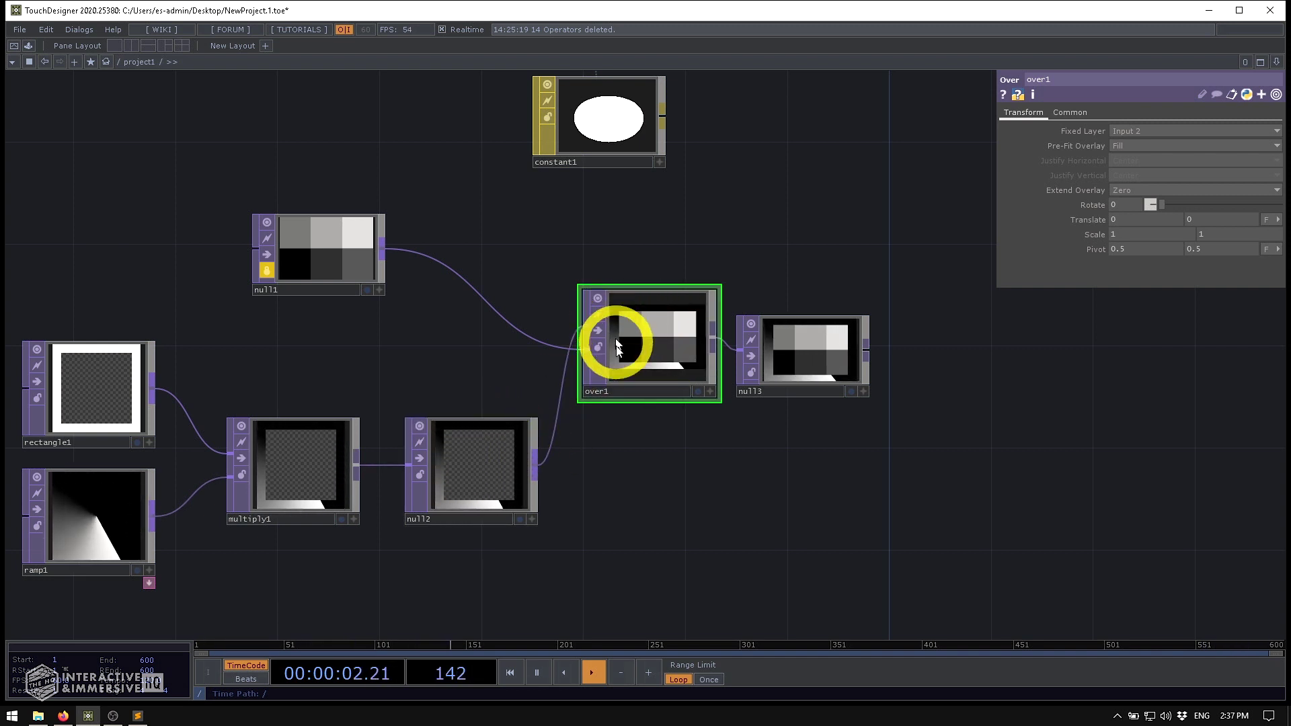
left_click(1124, 147)
left_click(1126, 214)
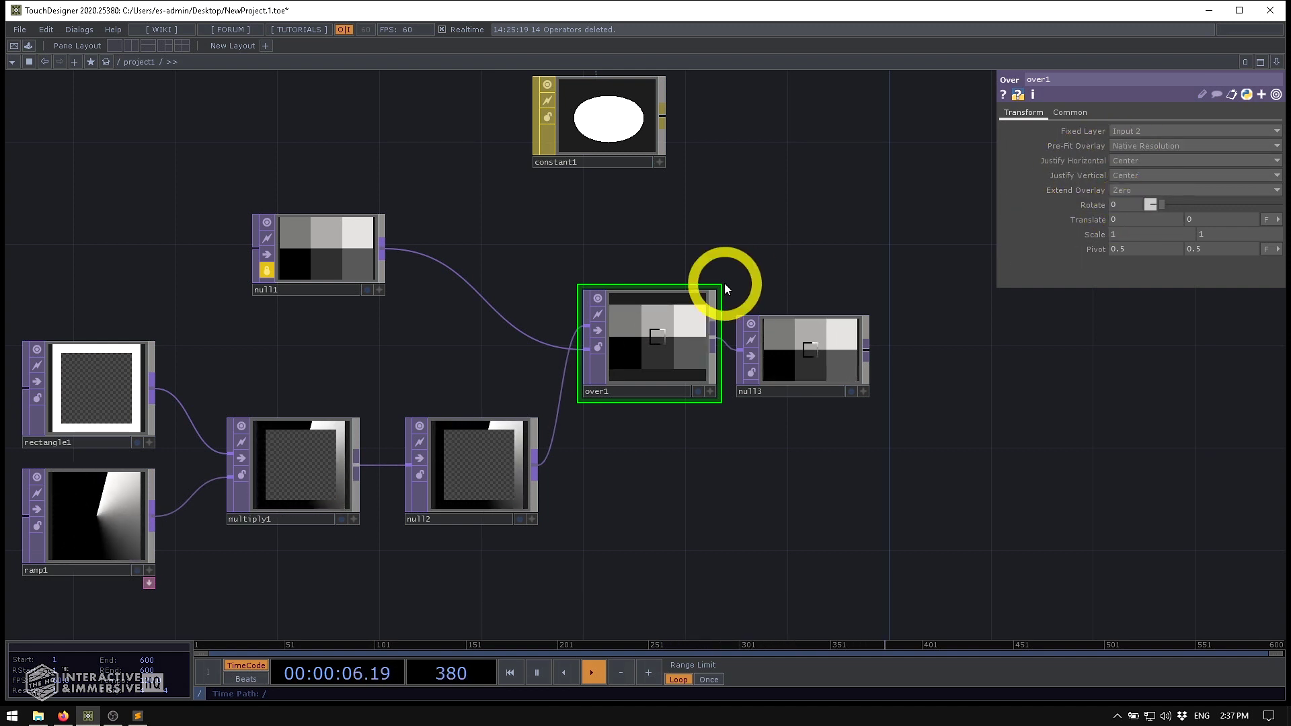
- Offset the overlay in over1 with Translate -0.3, 0.2 and enlarge it with Scale 1.6, 1.6
scroll(652, 341, "up", 5)
scroll(652, 342, "down", 5)
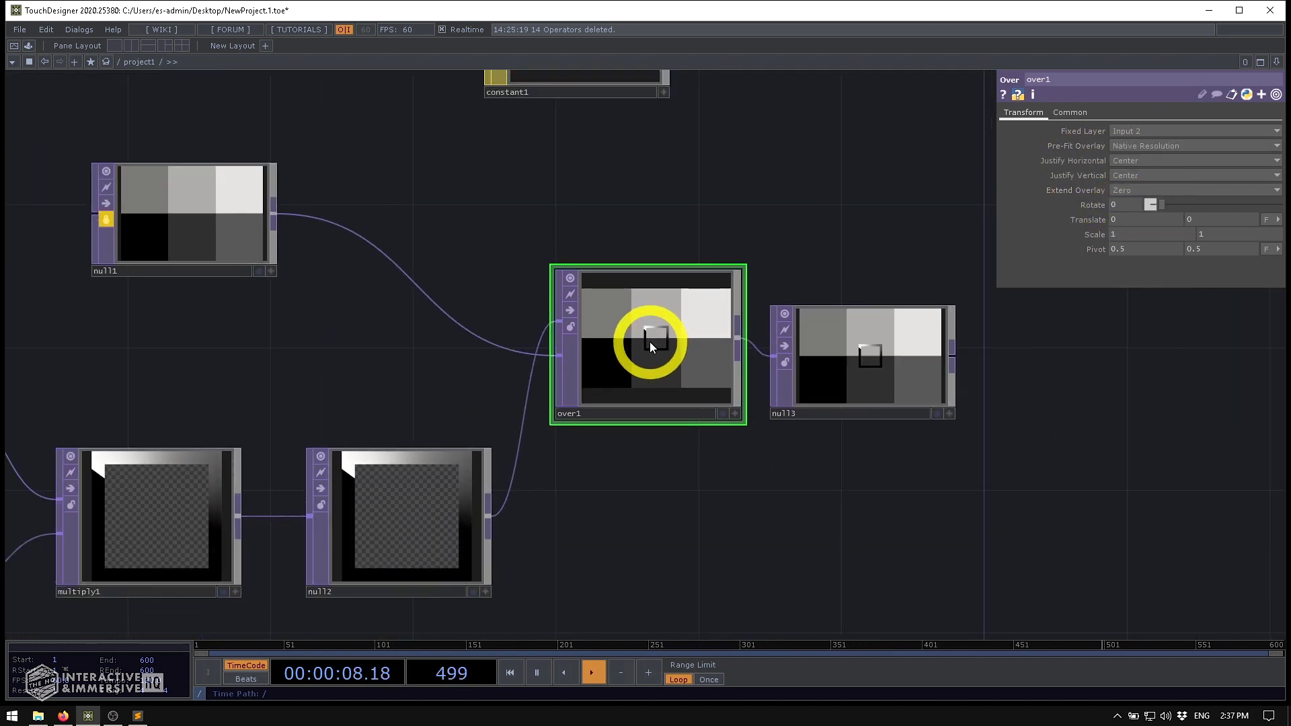
scroll(650, 341, "up", 3)
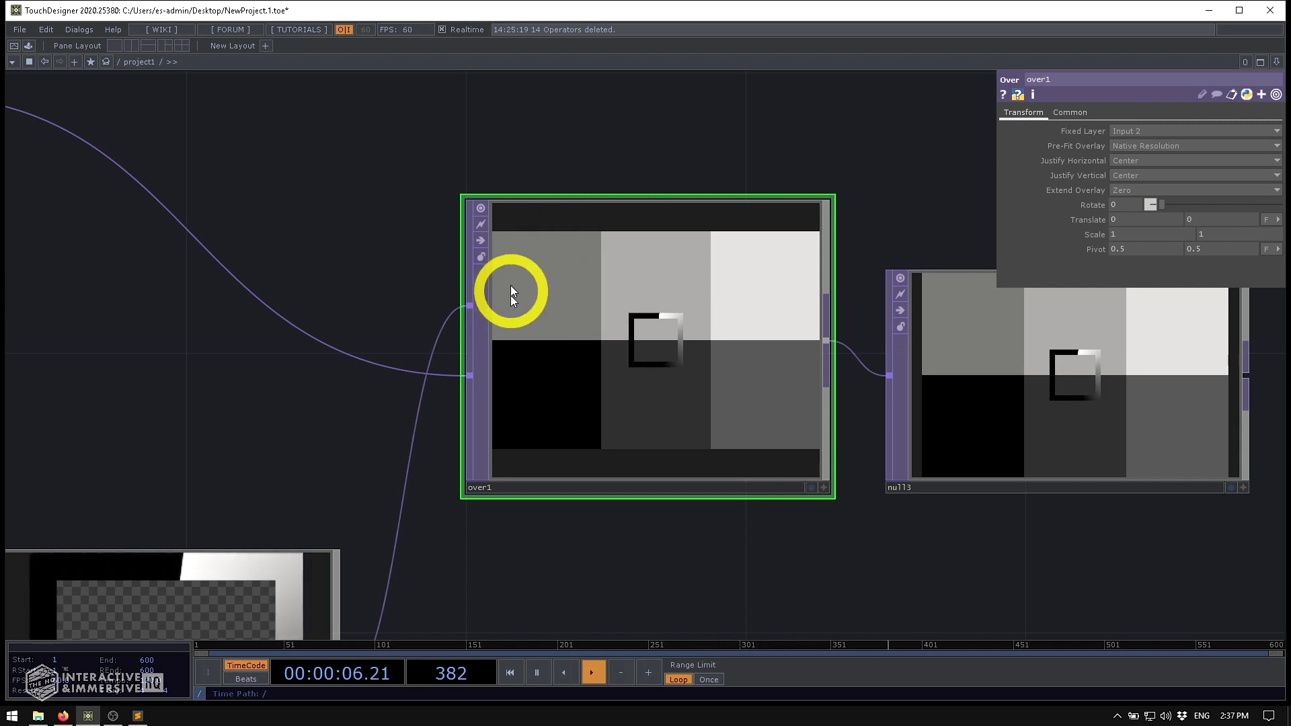
middle_click_drag(1143, 221, 1033, 190)
middle_click_drag(1207, 222, 1239, 216)
middle_click_drag(1097, 232, 1287, 210)
- Check the resolutions of multiply1 and ramp1, and set ramp1's resolution to 512 by 512
scroll(566, 324, "down", 5)
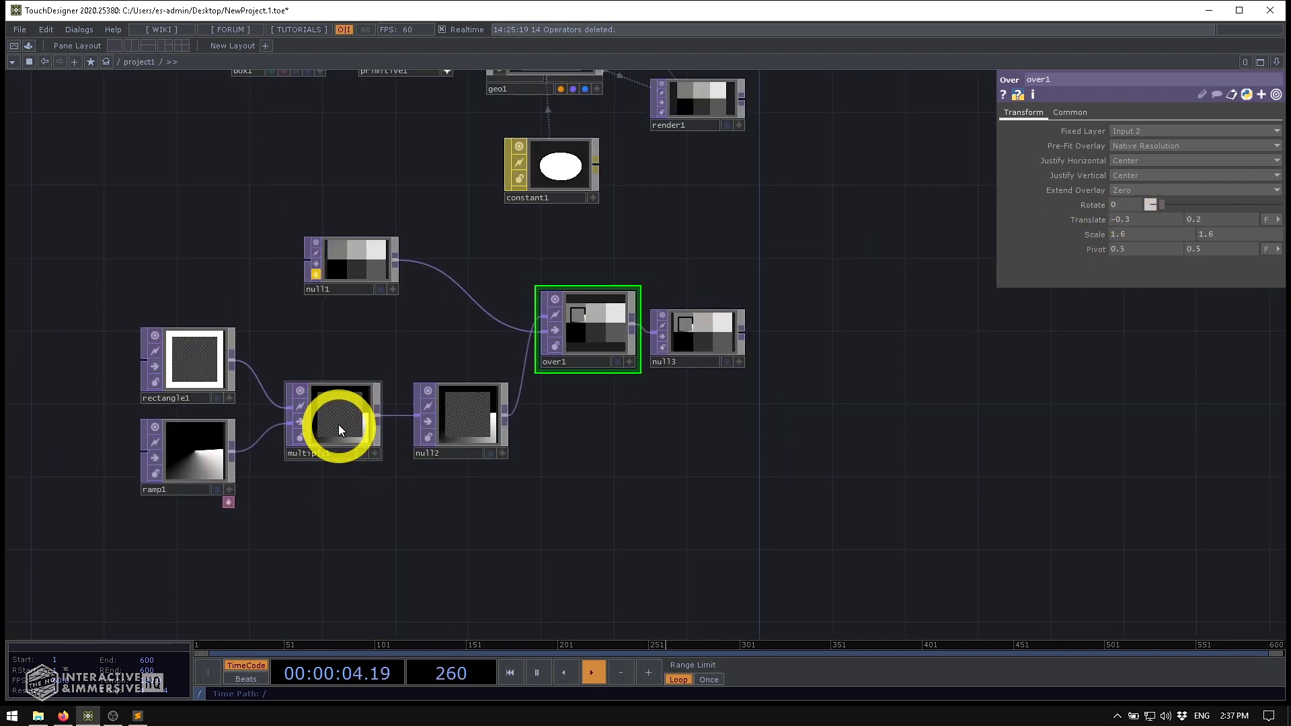
middle_click(338, 425)
left_click(216, 441)
middle_click(200, 447)
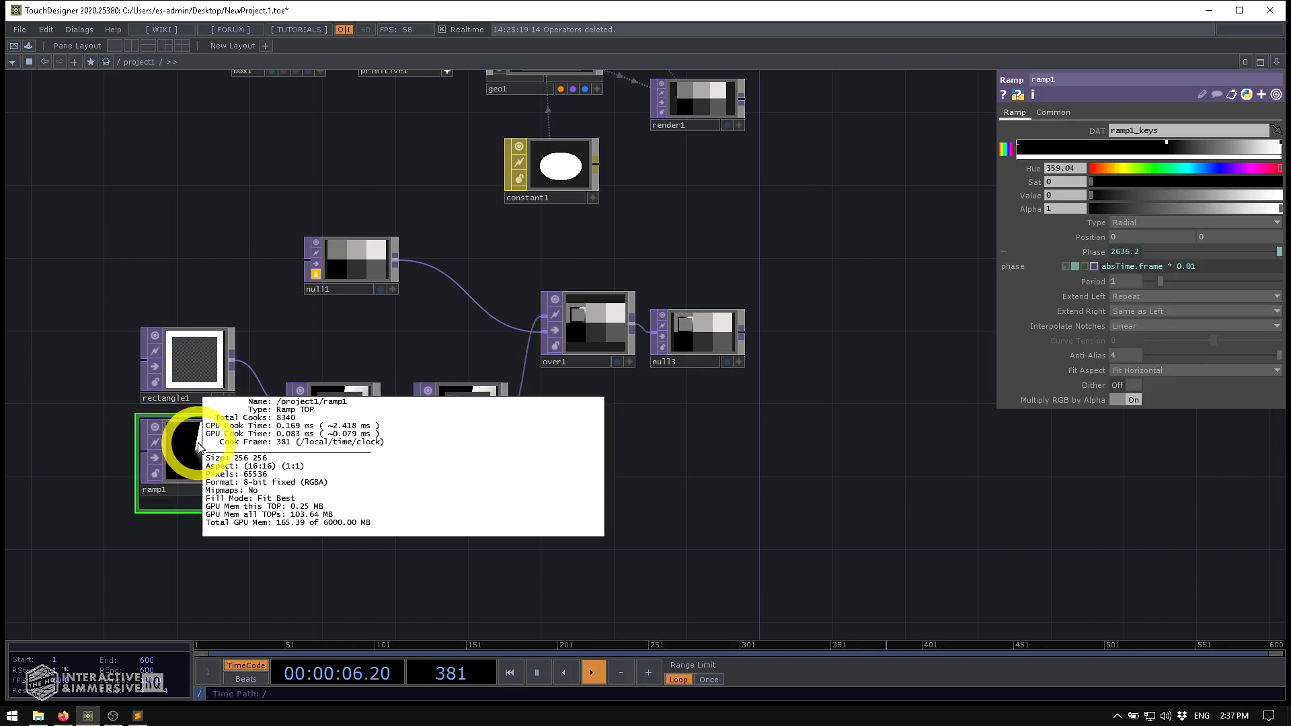
left_click(1053, 114)
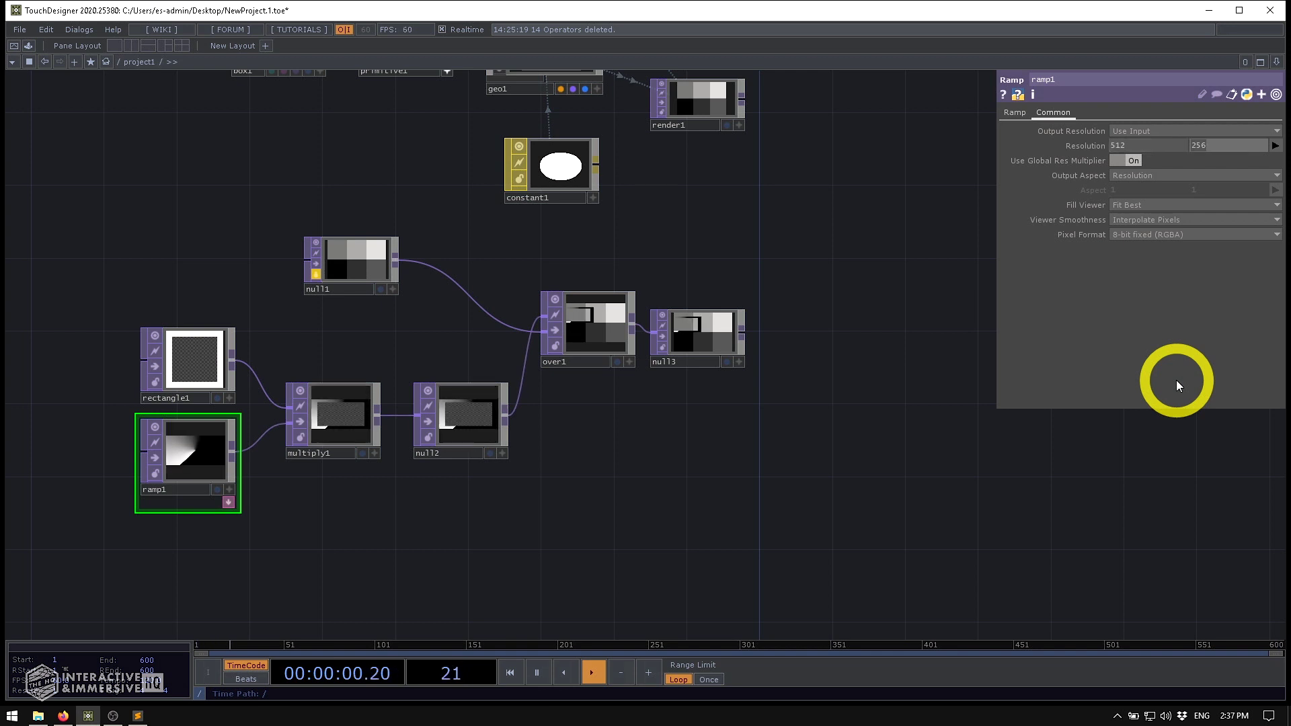
- Set over1's Scale to 1 in both directions
scroll(605, 320, "up", 3)
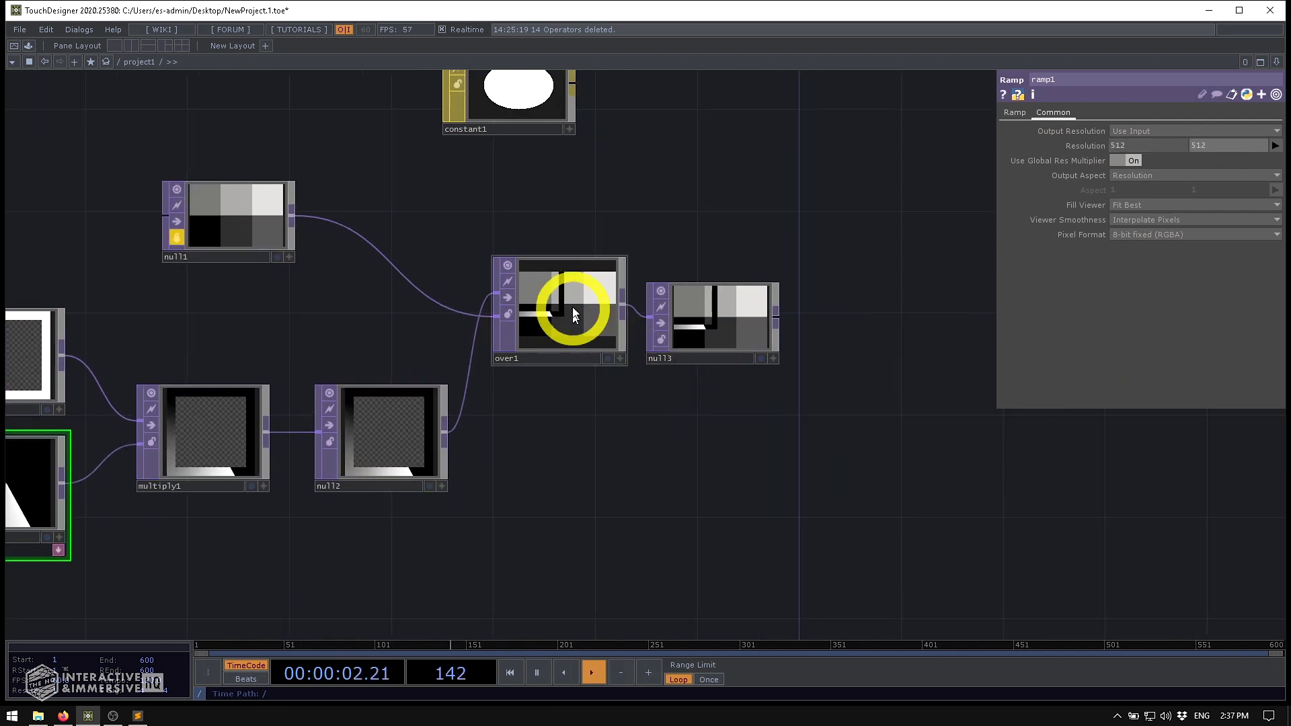
left_click(571, 306)
left_click(1124, 235)
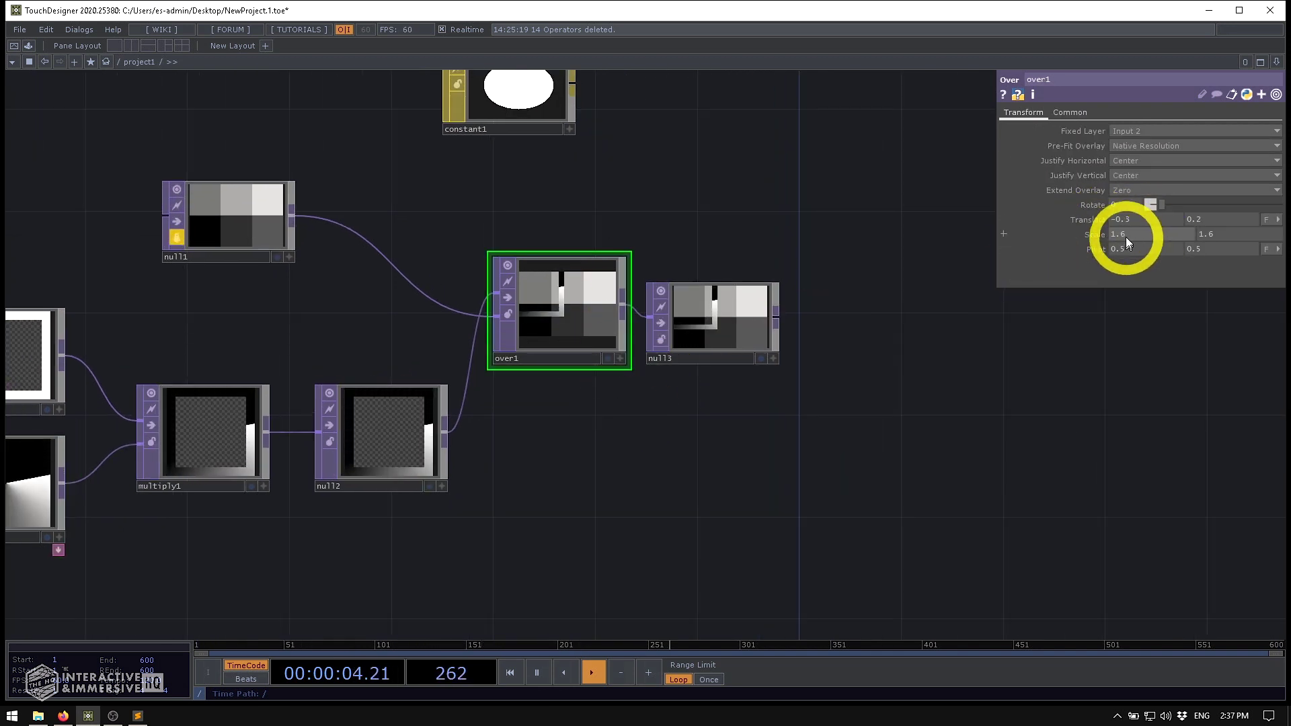
type("1")
key("Tab")
type("1")
key("Return")
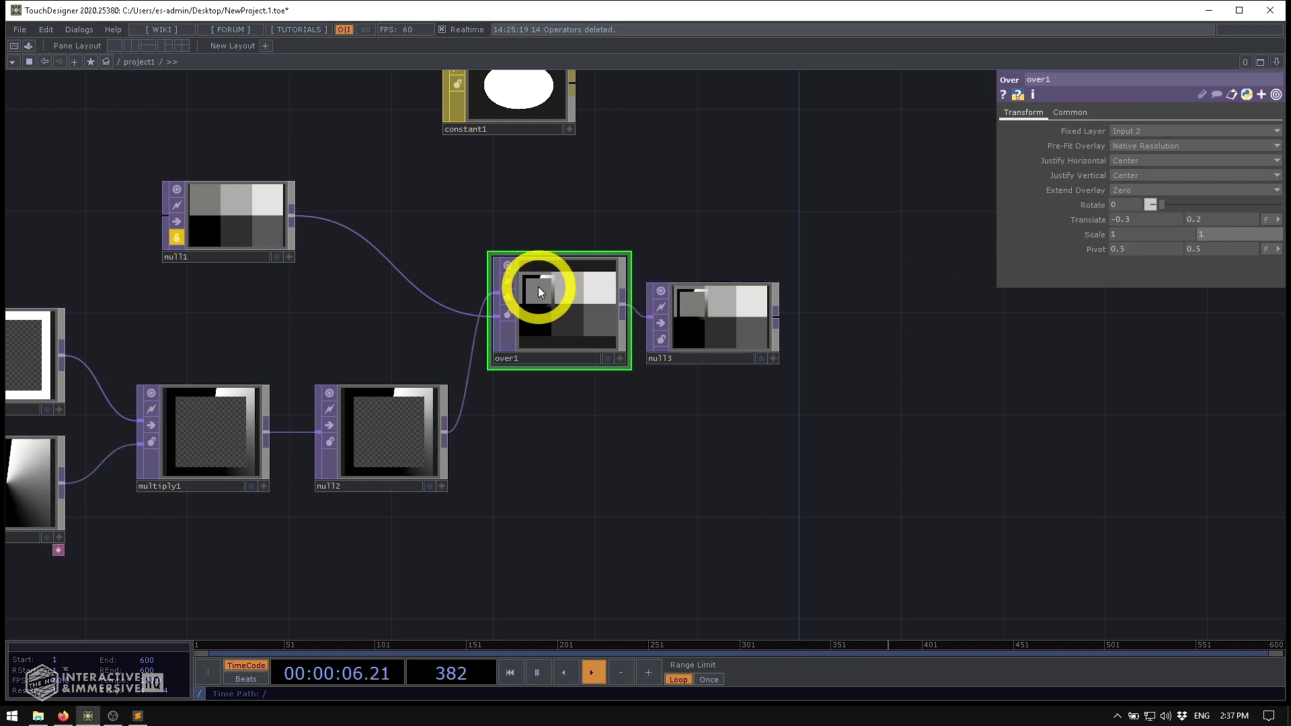
- Align the outline with the template's upper-left tile by setting over1's Translate to -0.336, 0.25
scroll(538, 288, "up", 4)
scroll(522, 296, "up", 2)
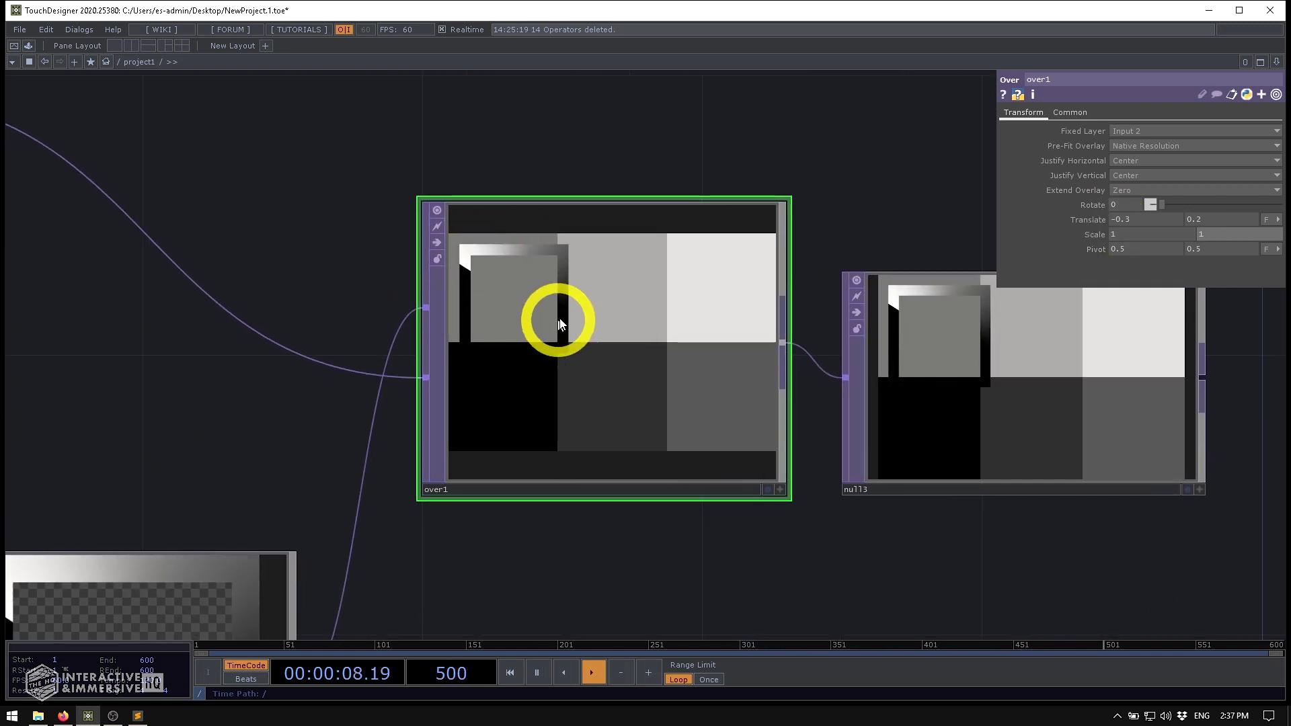
middle_click_drag(1161, 219, 1080, 235)
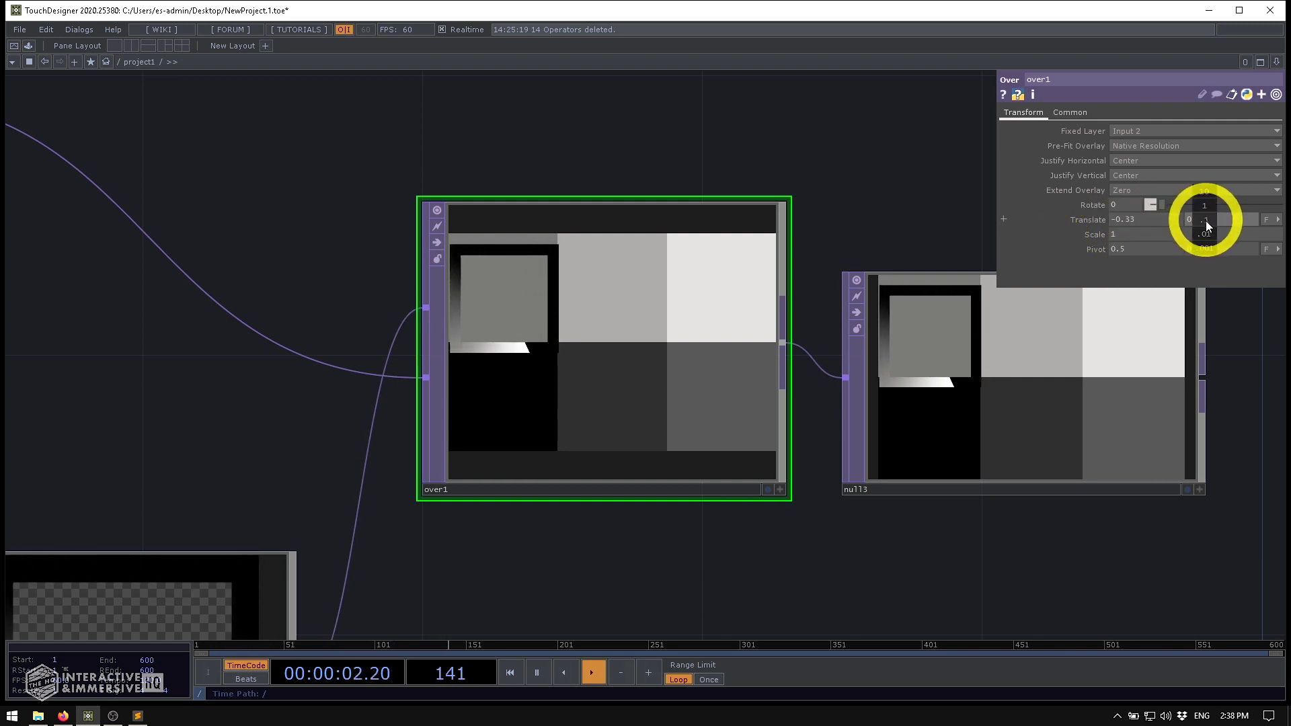
middle_click_drag(1205, 220, 509, 351)
left_click_drag(509, 351, 0, 403)
mouse_move(1196, 202)
middle_mouse_down()
mouse_move(1161, 201)
mouse_move(1157, 247)
mouse_move(872, 286)
mouse_move(1055, 210)
middle_mouse_up()
- Move null3 slightly farther from over1 and check the composite closely in its viewer
scroll(911, 148, "down", 3)
scroll(912, 148, "down", 4)
left_click_drag(911, 147, 763, 345)
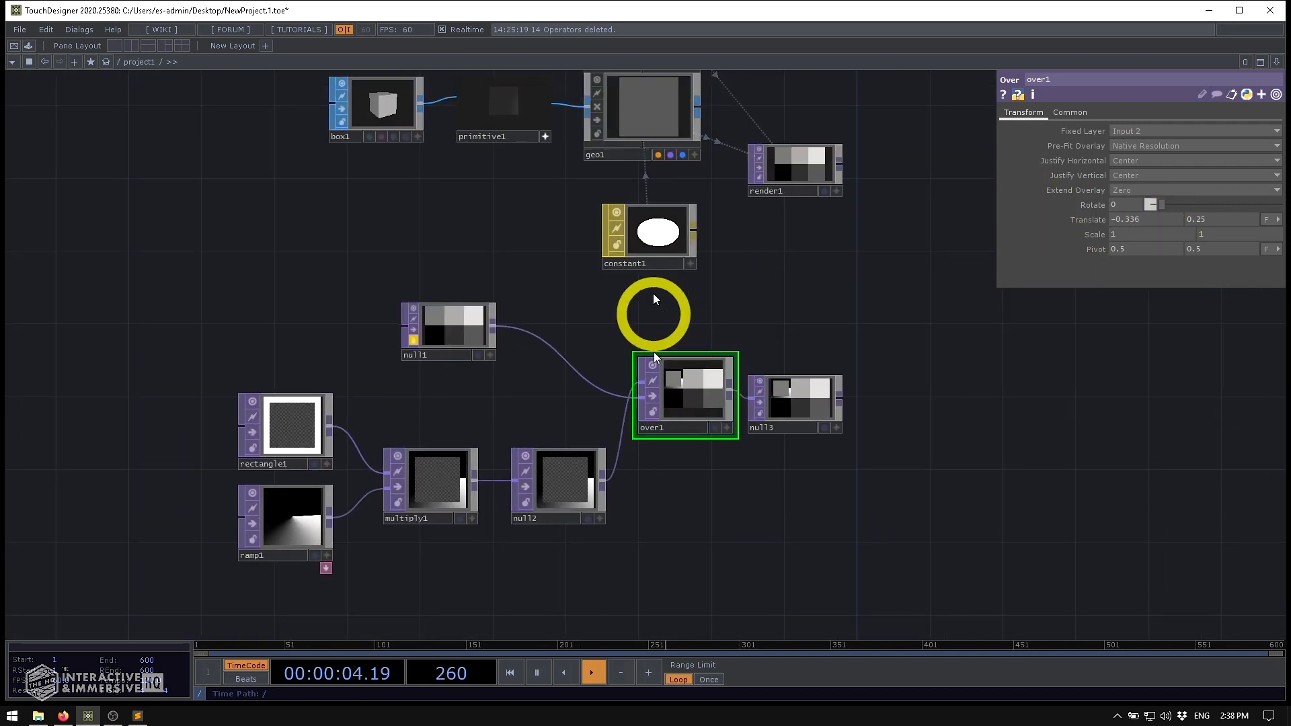
mouse_move(797, 408)
left_mouse_down()
mouse_move(815, 390)
mouse_move(810, 406)
left_mouse_up()
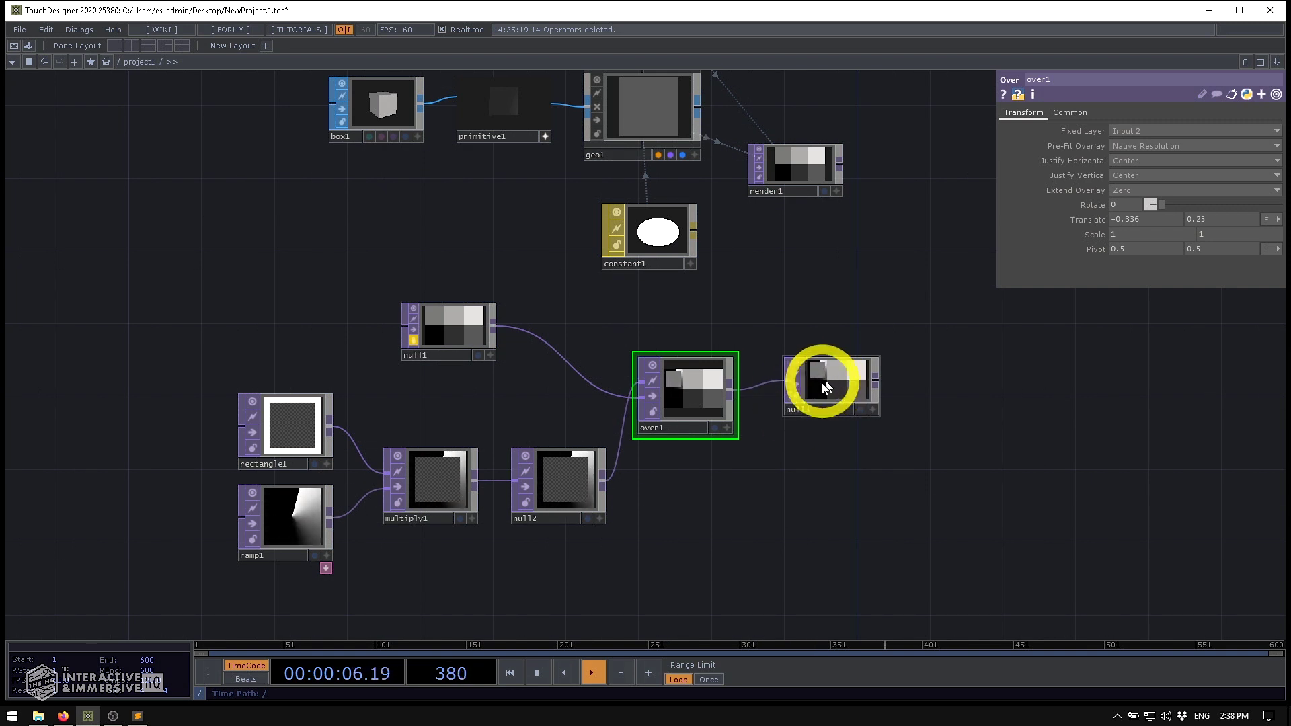
scroll(827, 387, "up", 3)
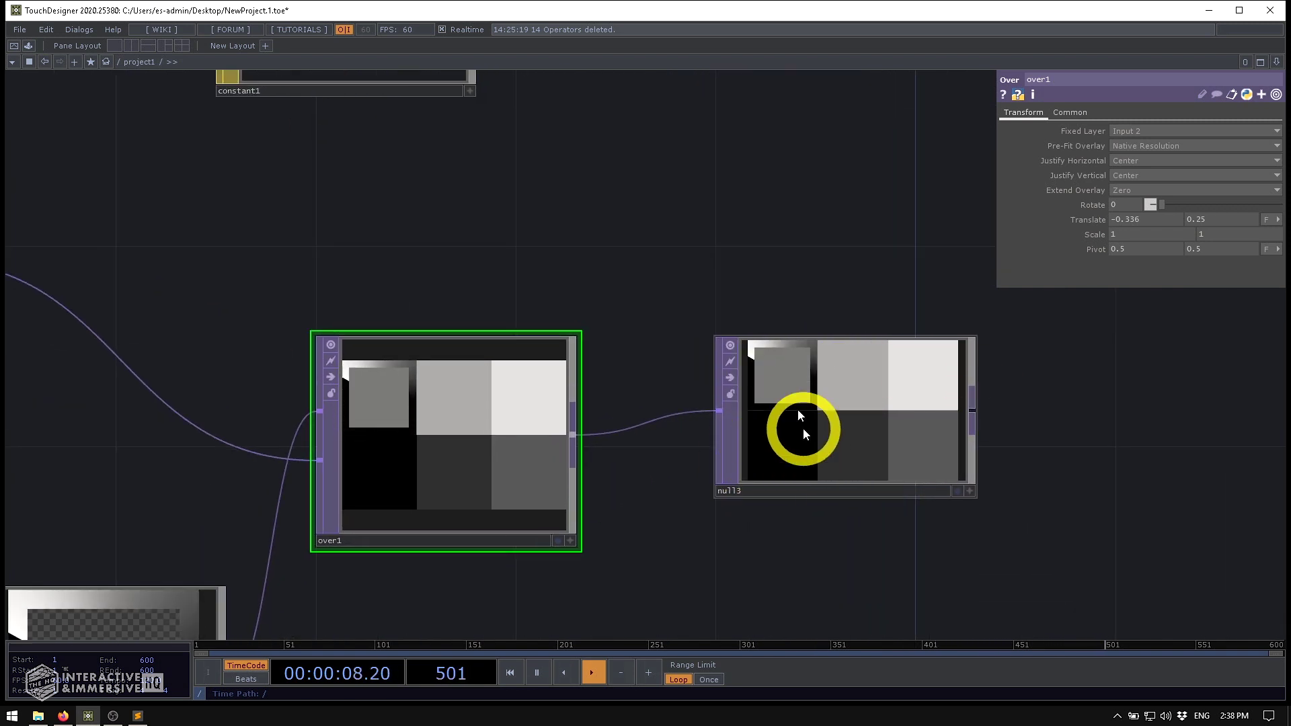
scroll(766, 371, "down", 4)
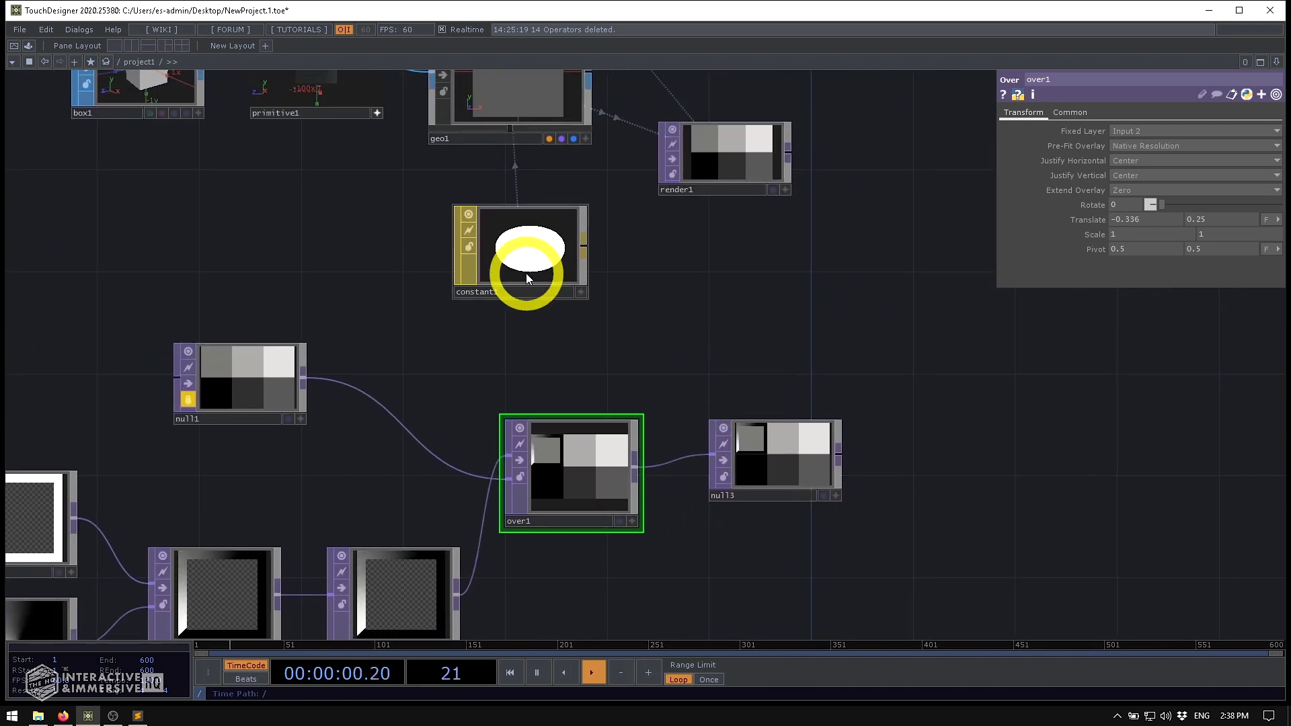
- Assign null3 as the Color Map of the constant1 material
left_click(501, 235)
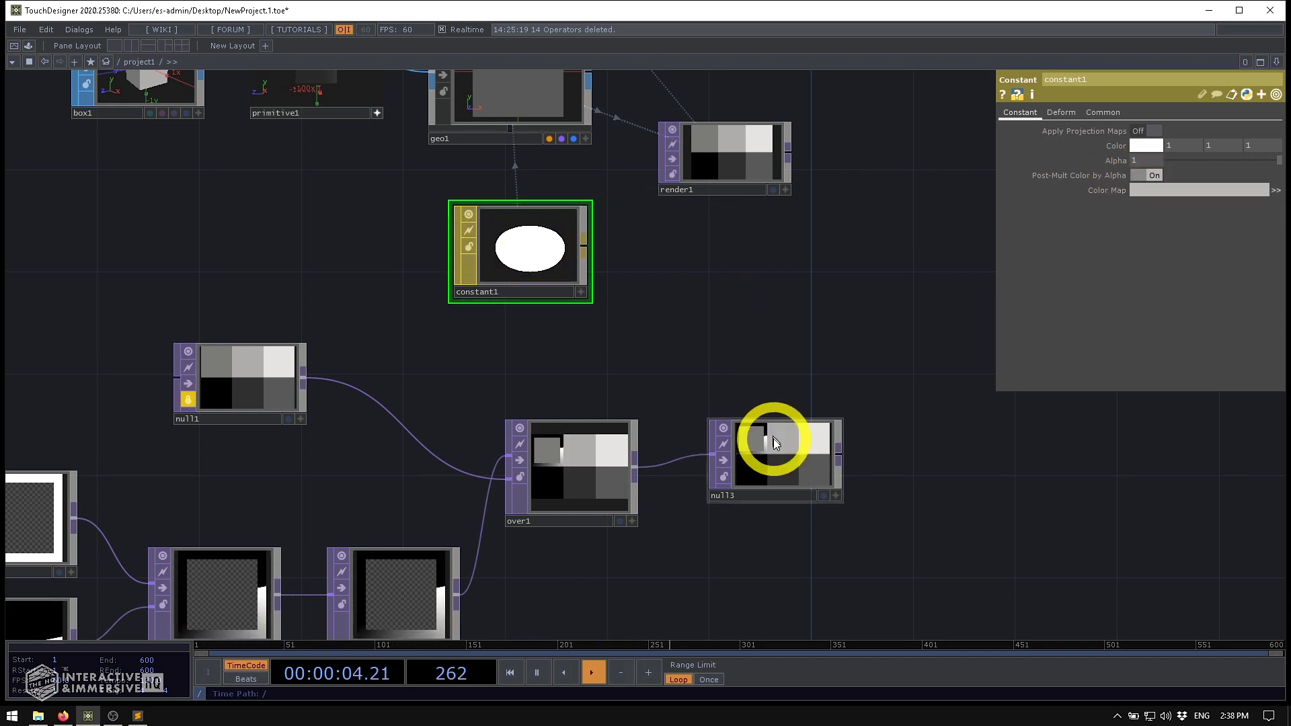
left_click_drag(772, 438, 1151, 190)
- Show render1's render settings and move the operator lower in the network
left_click_drag(860, 328, 866, 476)
left_click_drag(748, 183, 721, 259)
left_click(708, 378)
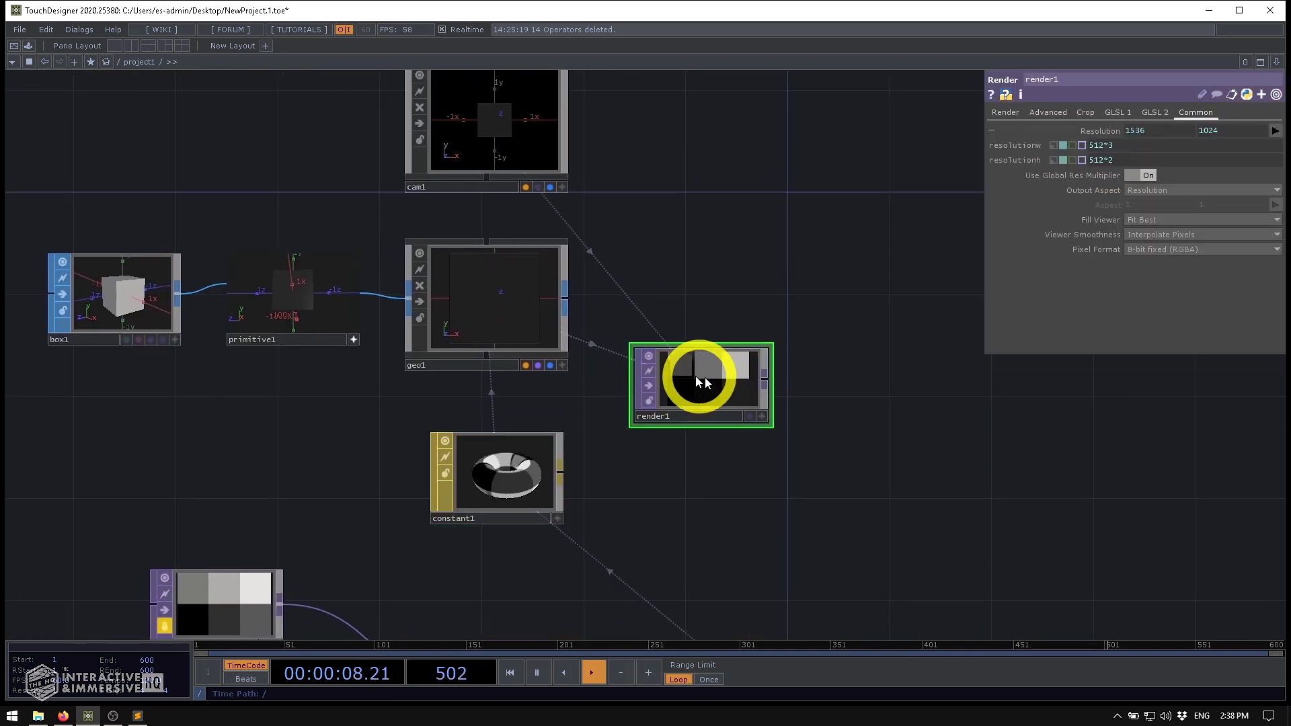
left_click(1007, 113)
left_click_drag(698, 374, 698, 400)
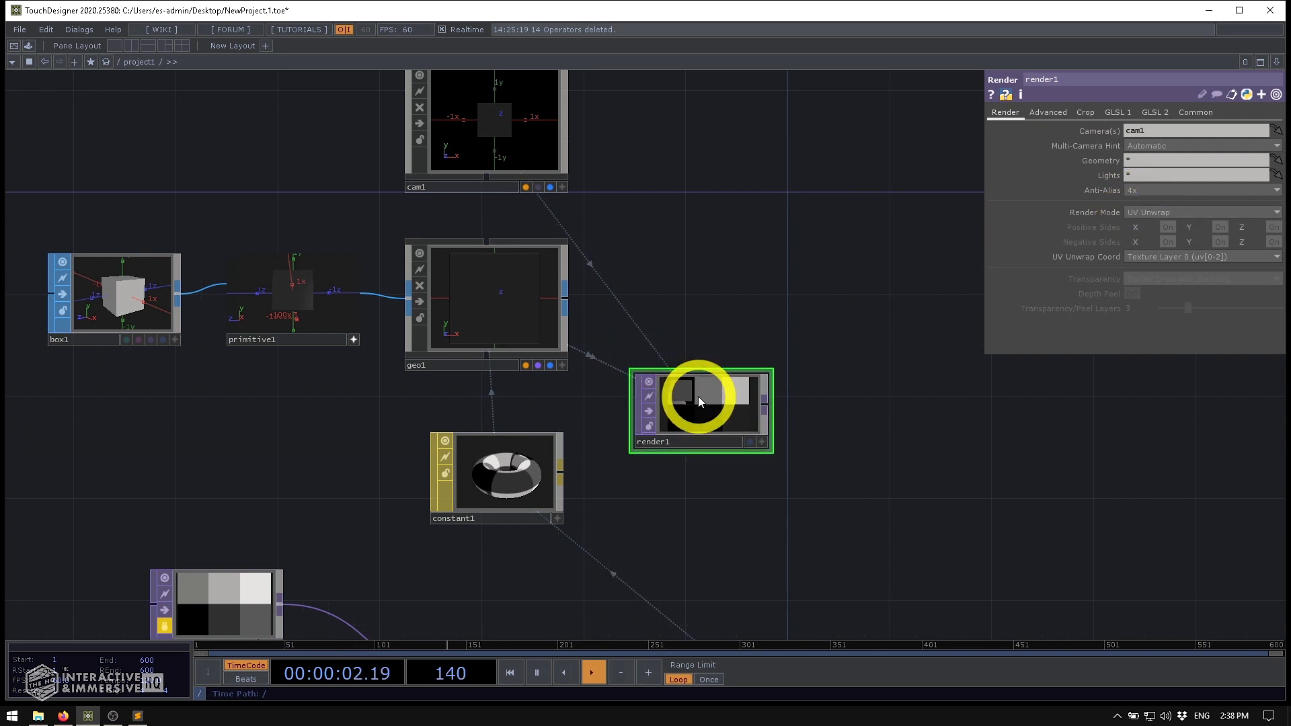
- Add a second Render TOP to the network just above render1
key("Tab")
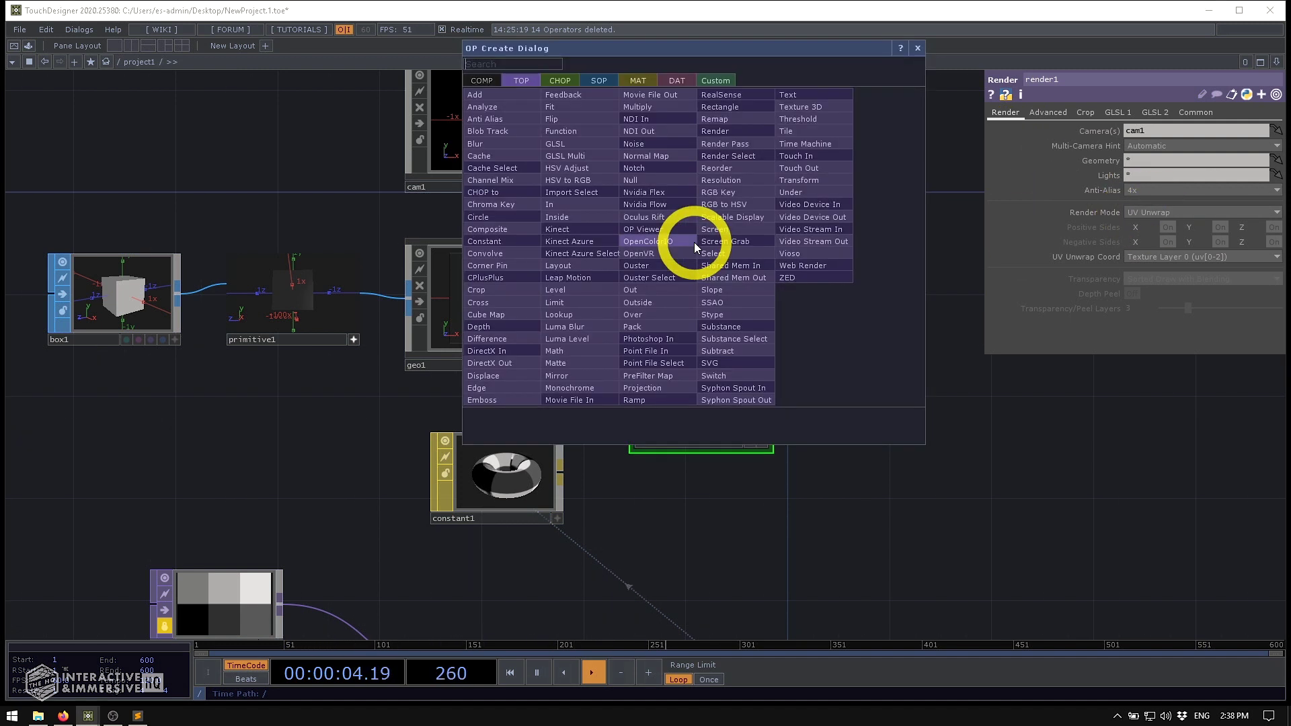
type("ren")
left_click(747, 133)
left_click(726, 279)
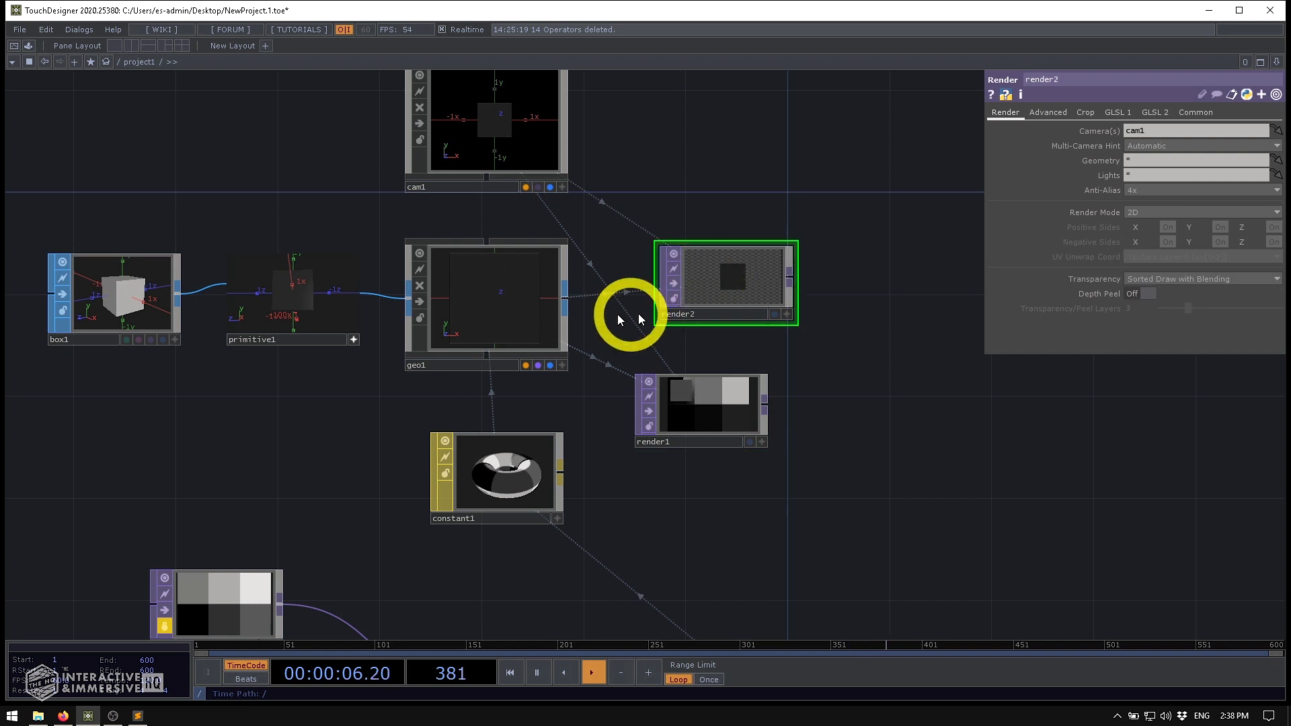
- Check the image in render2, then assign geo1 as the Look At target of cam1
left_click_drag(762, 271, 706, 296)
scroll(692, 311, "up", 5)
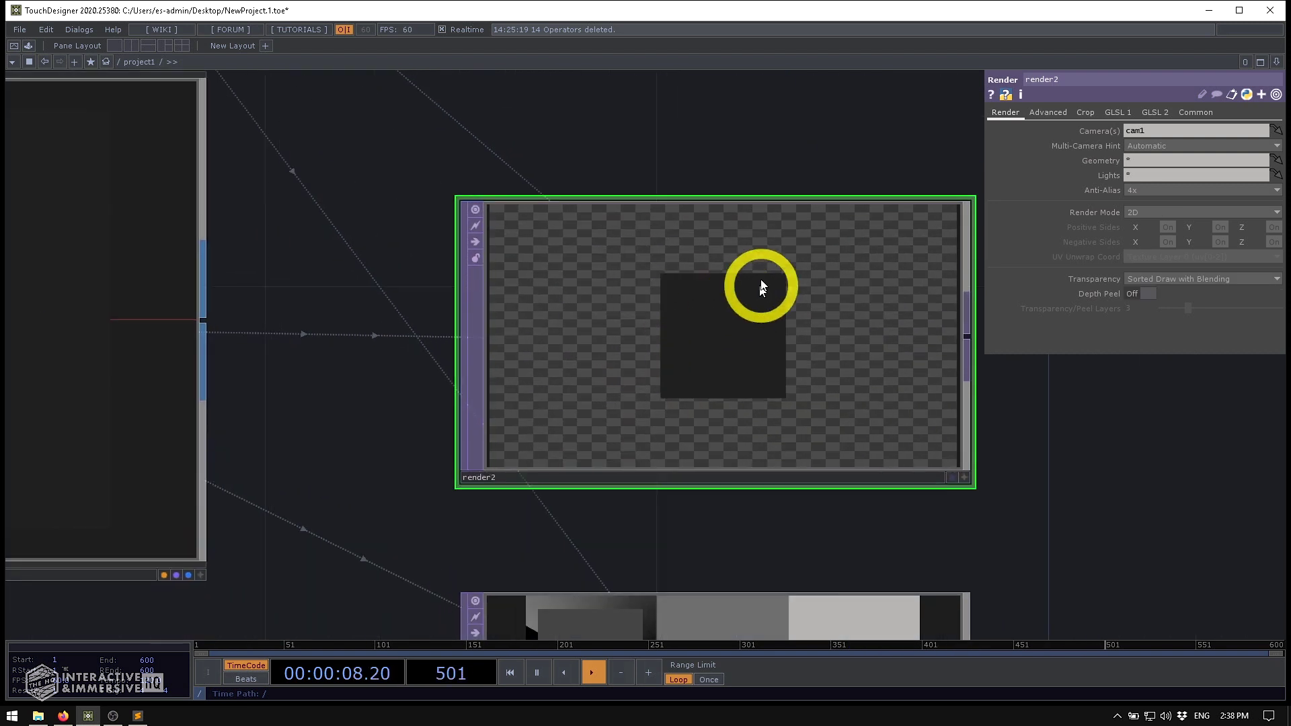
scroll(723, 332, "down", 5)
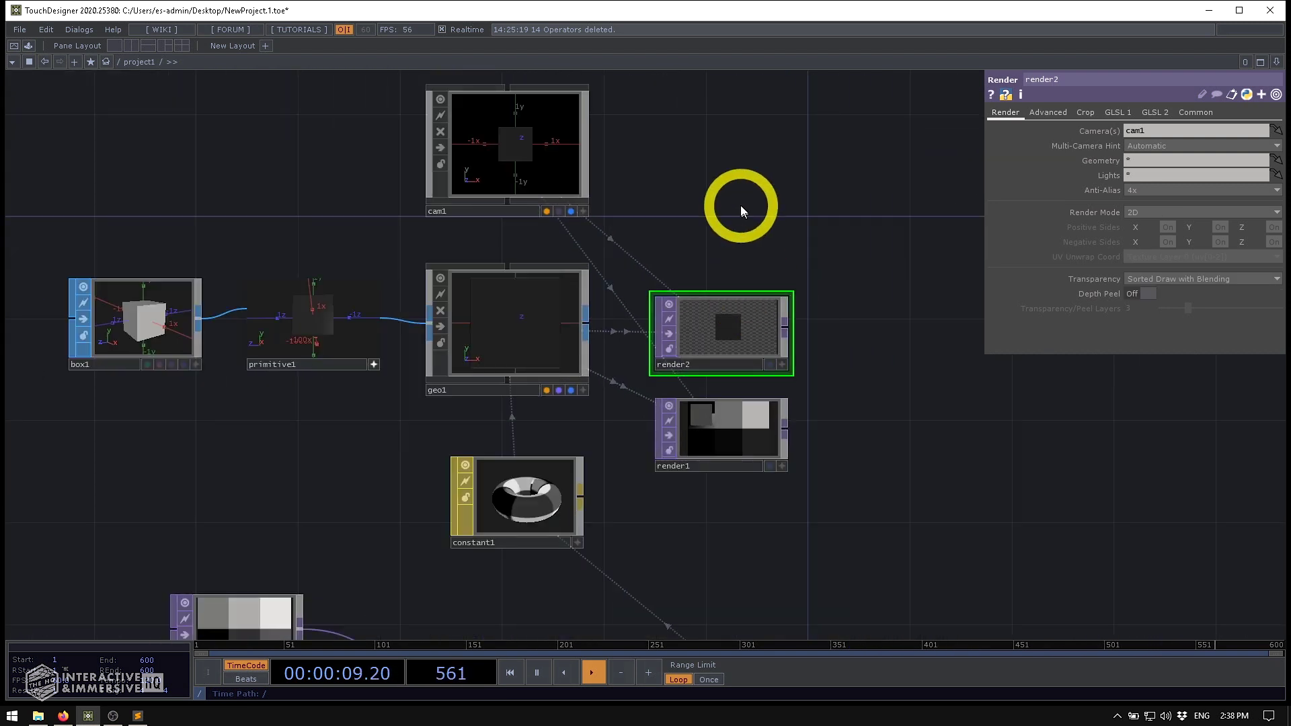
left_click(502, 168)
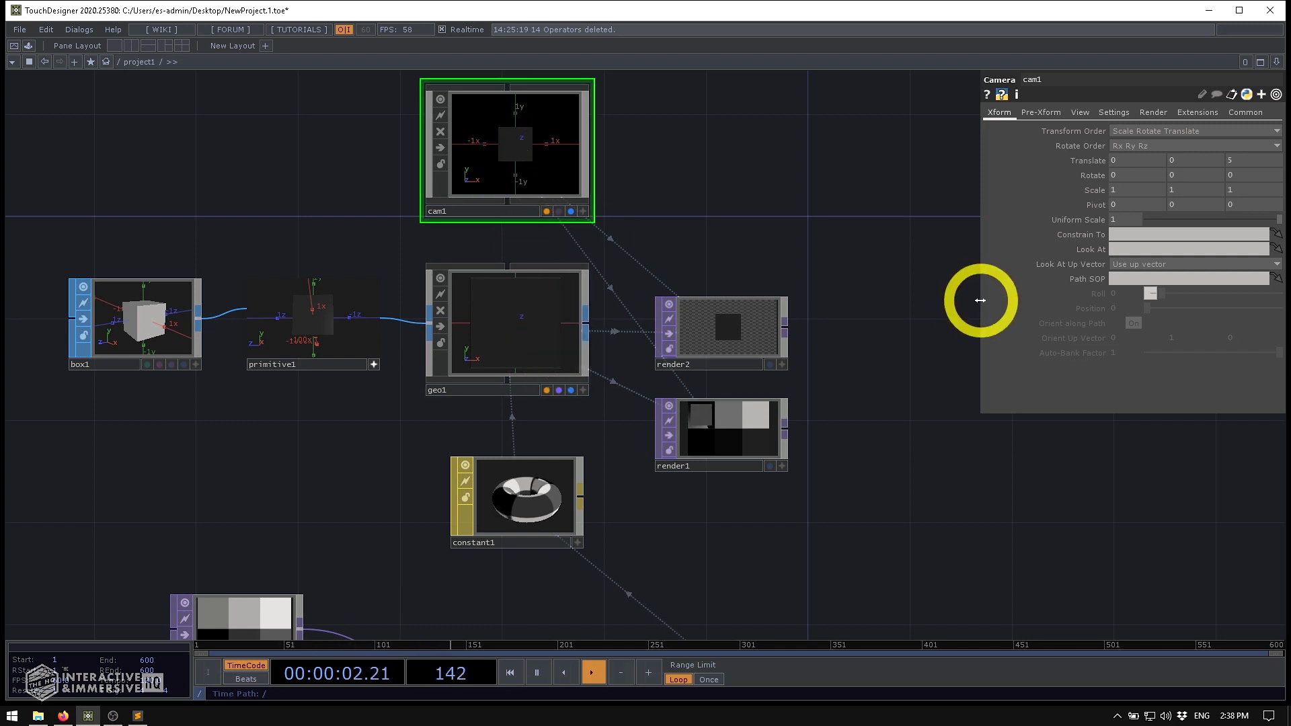
left_click(508, 339)
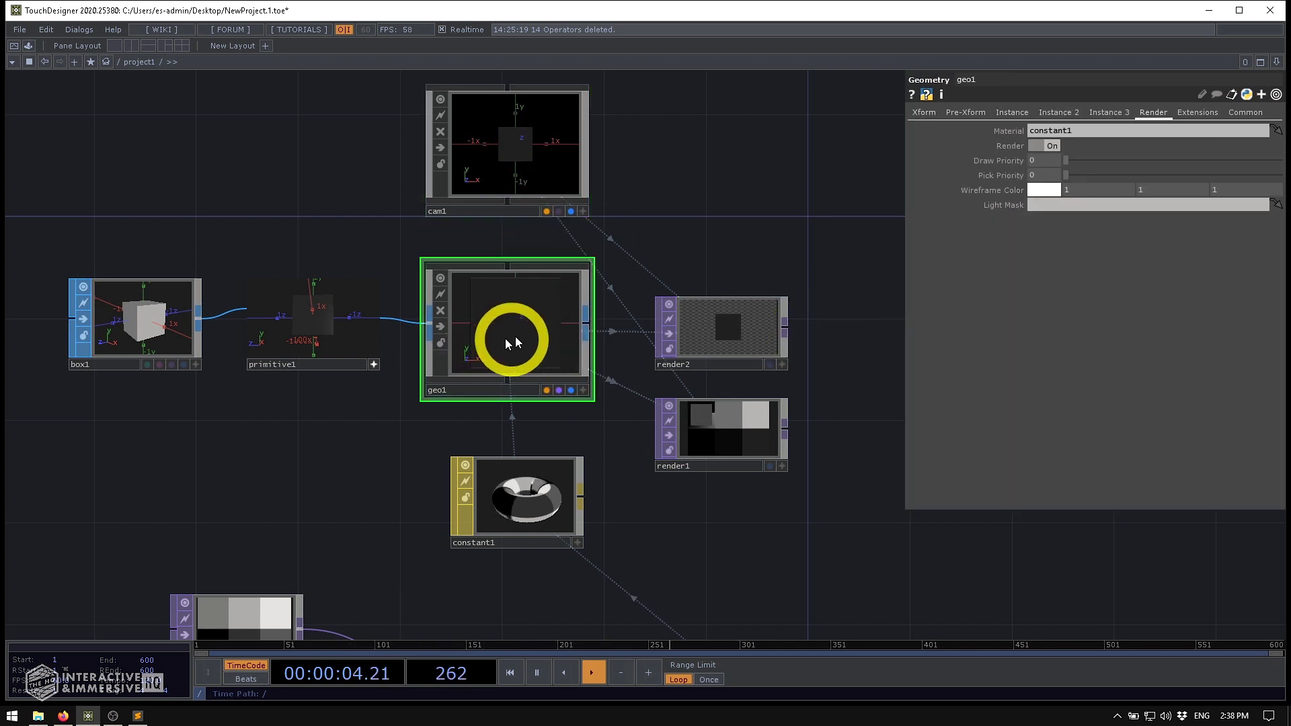
left_click(514, 174)
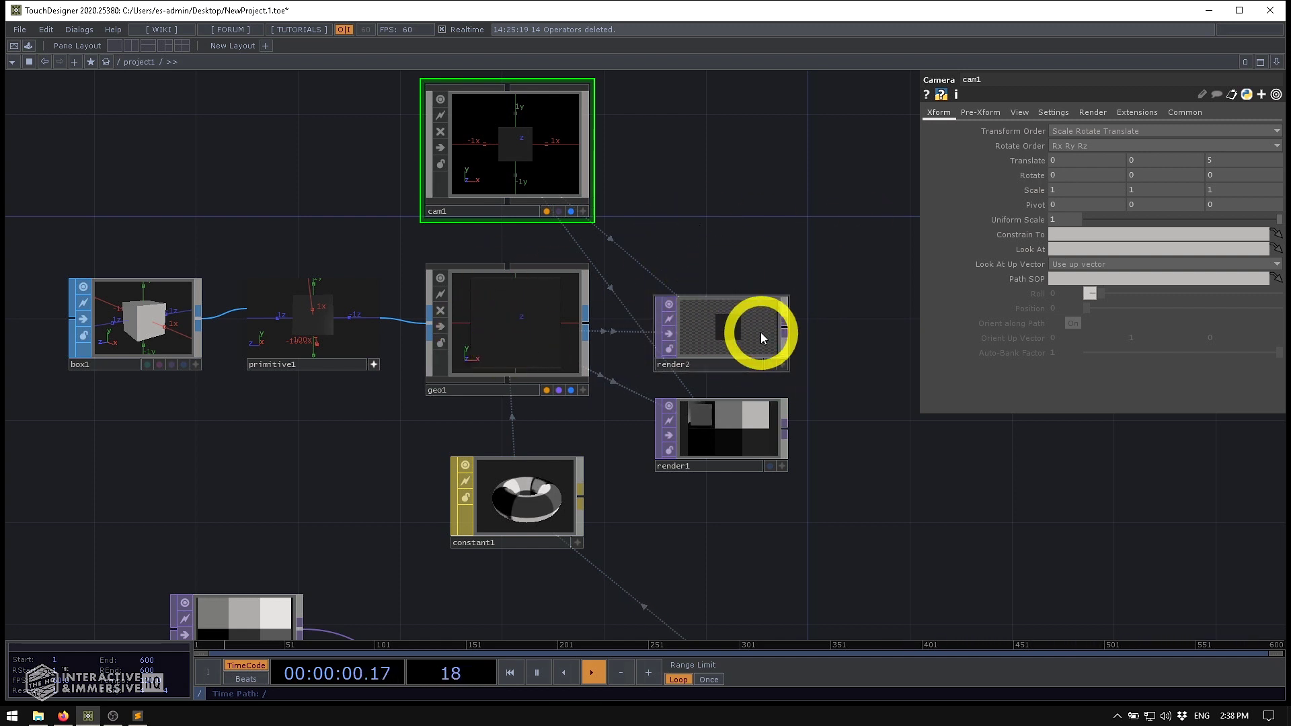
left_click_drag(576, 340, 1043, 254)
left_click_drag(715, 249, 732, 300)
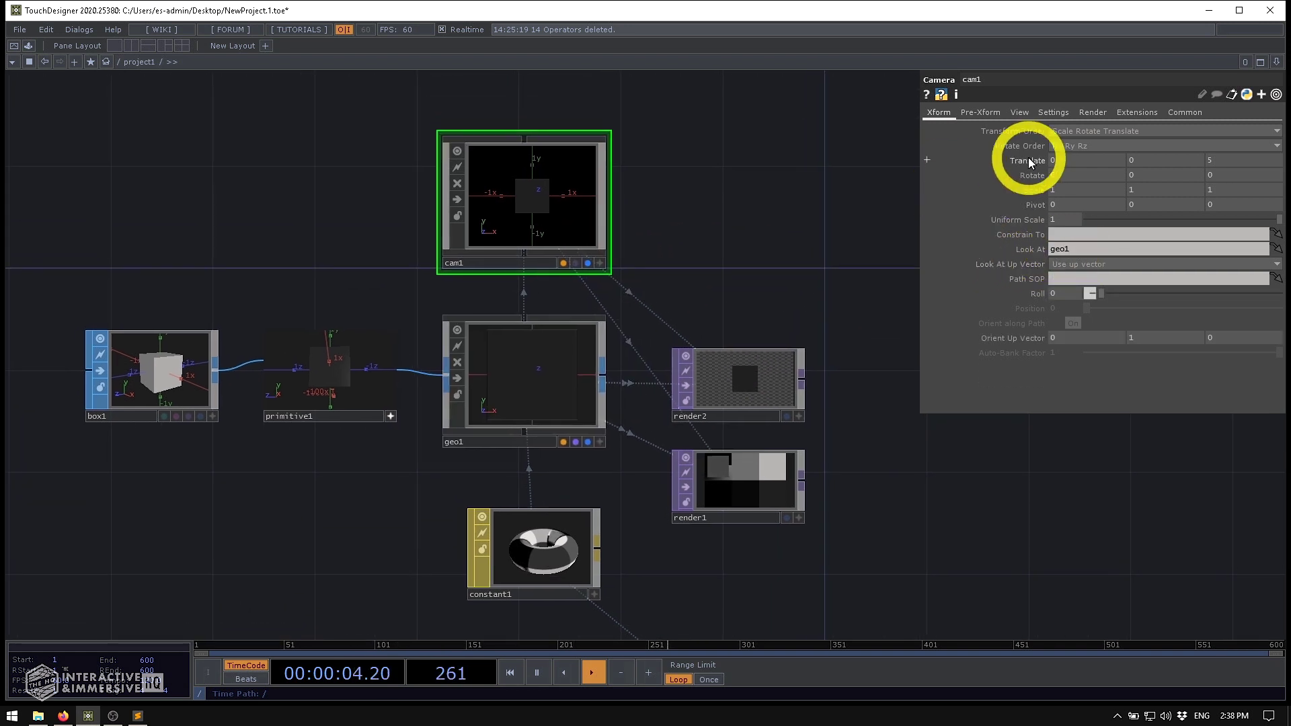
- Set cam1's Translate to -6, 0, -4, viewing the outlined face of the box in render2
middle_click_drag(1066, 163, 1285, 144)
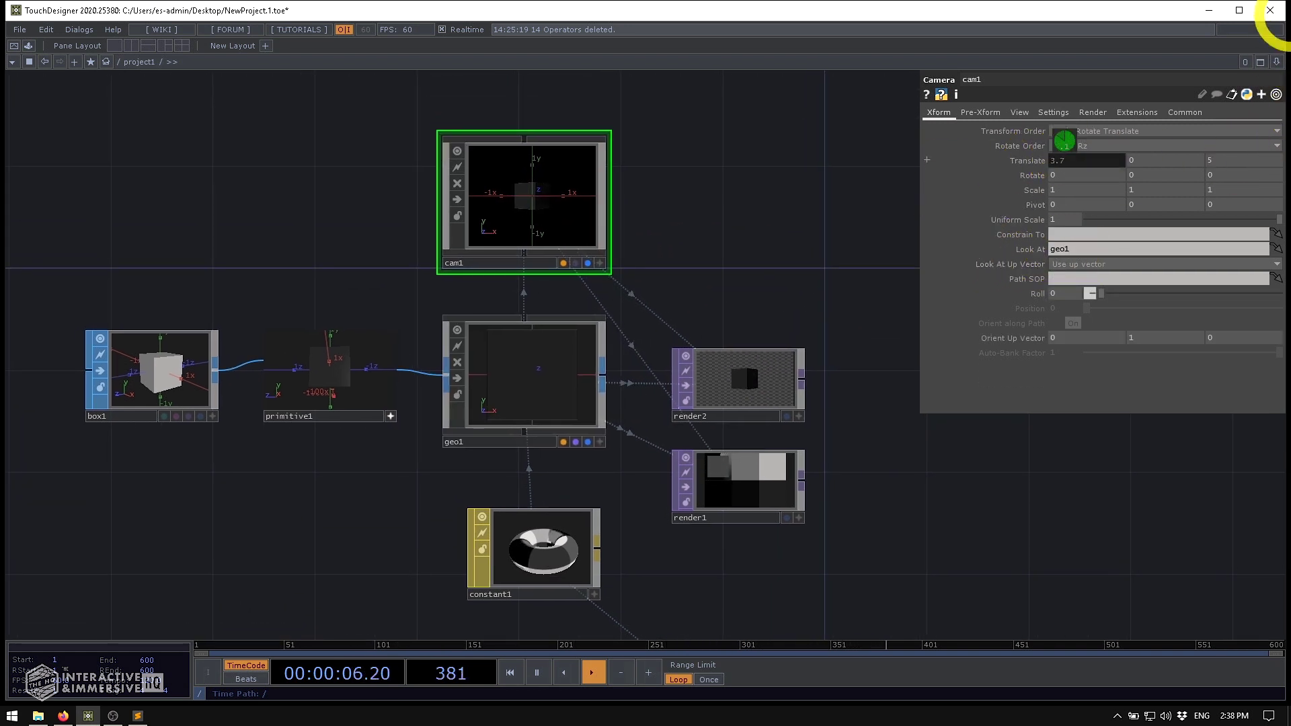
scroll(755, 377, "up", 3)
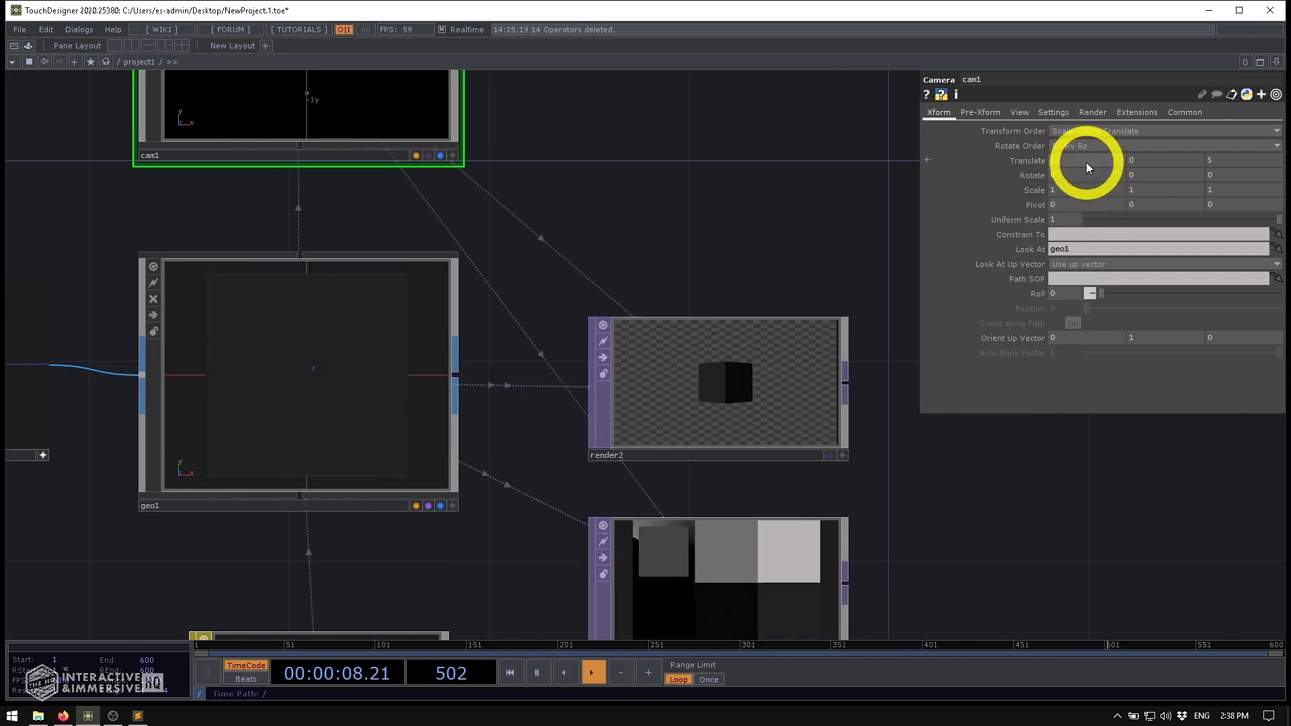
middle_click_drag(1086, 155, 1281, 142)
middle_click_drag(1153, 160, 155, 98)
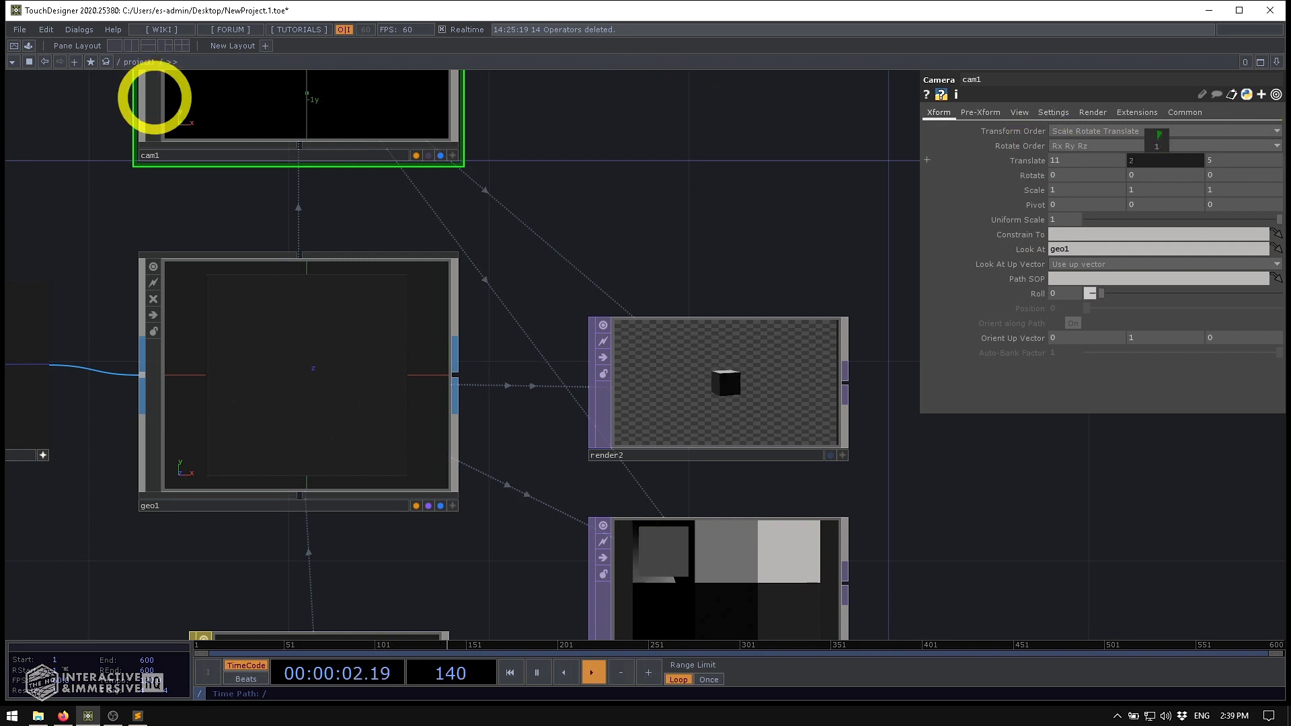
scroll(1154, 156, "up", 2)
middle_click_drag(1156, 140, 1059, 160)
middle_click_drag(1290, 109, 1087, 157)
middle_click_drag(1227, 150, 825, 181)
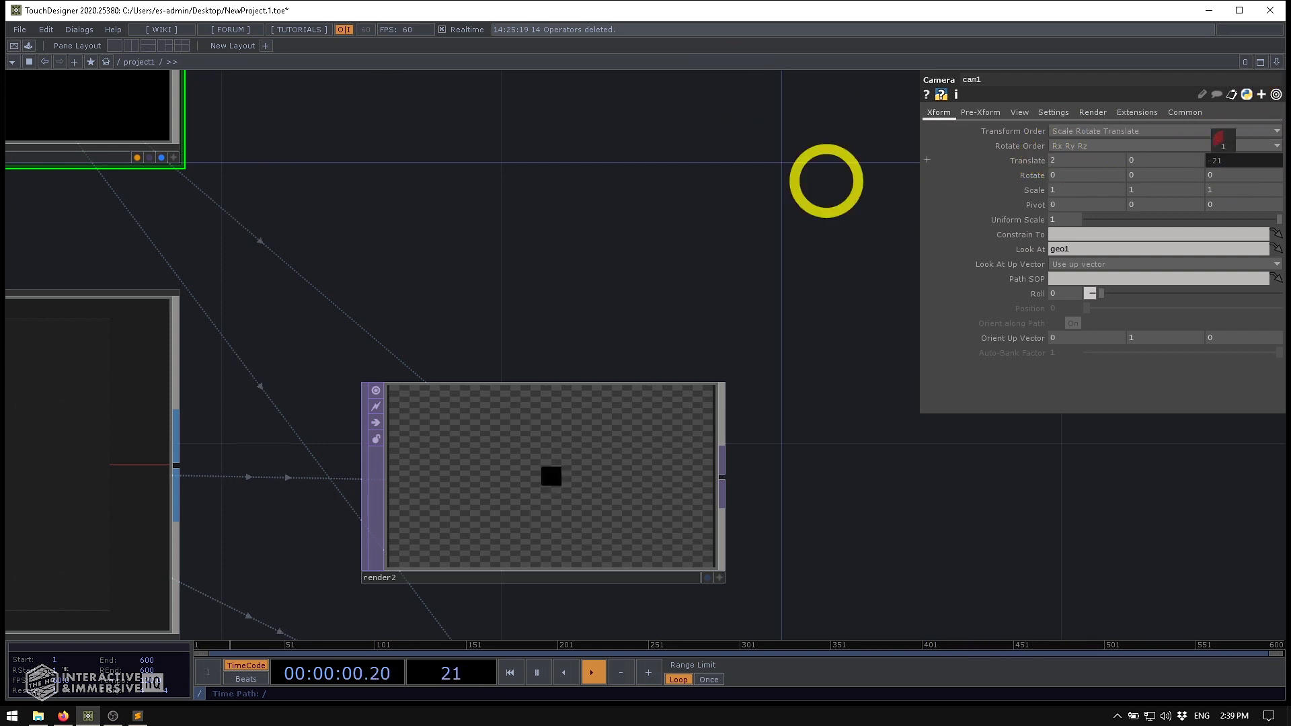
middle_click_drag(1286, 135, 560, 145)
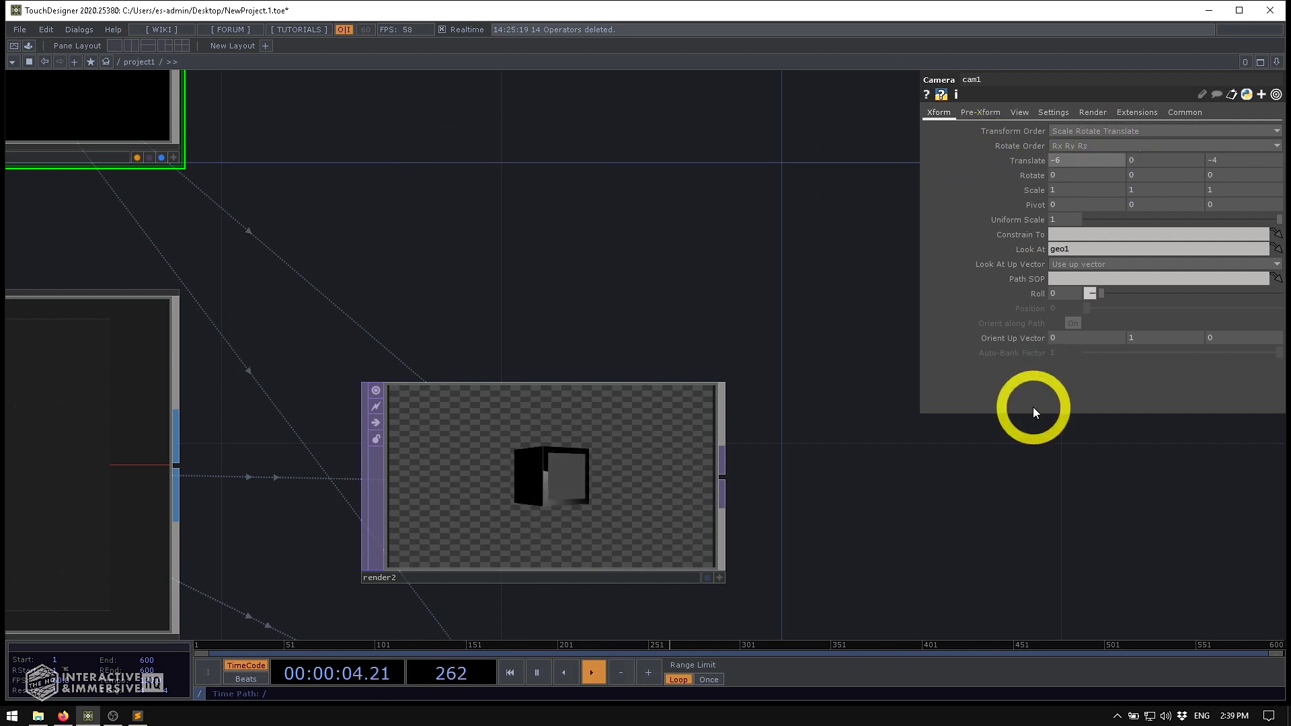
scroll(545, 466, "up", 2)
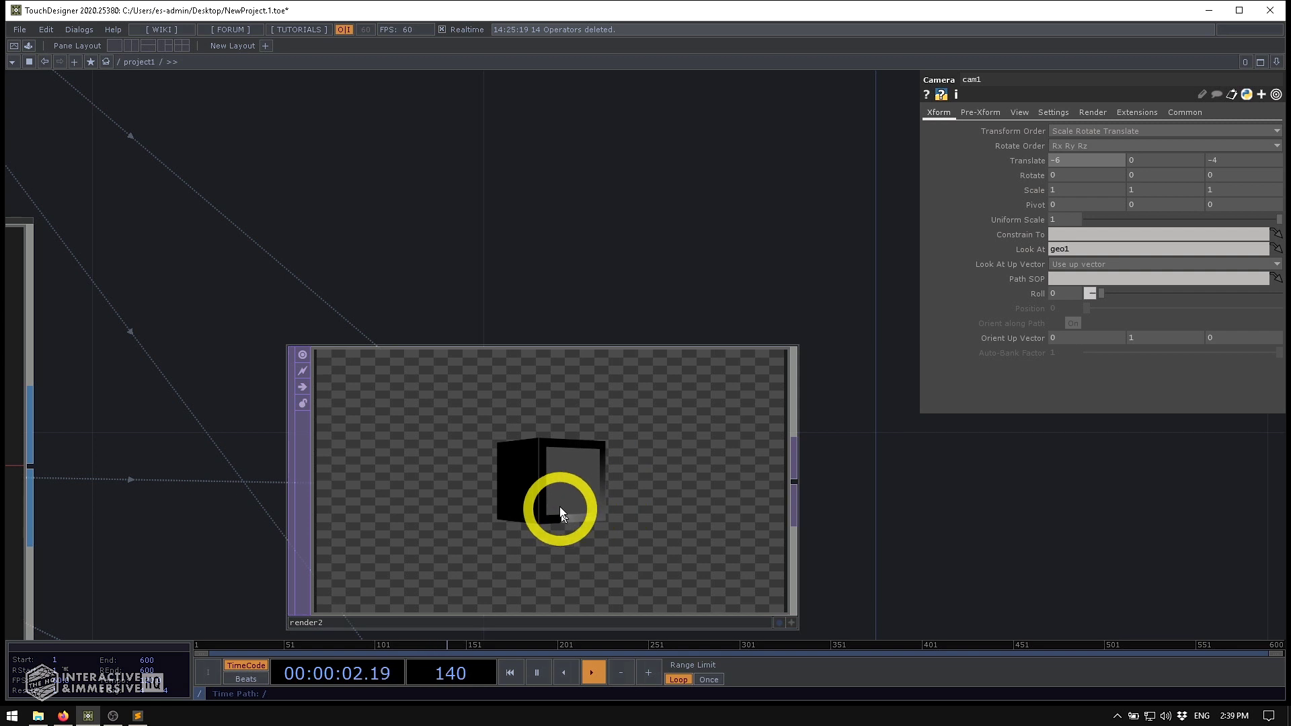
scroll(685, 460, "down", 7)
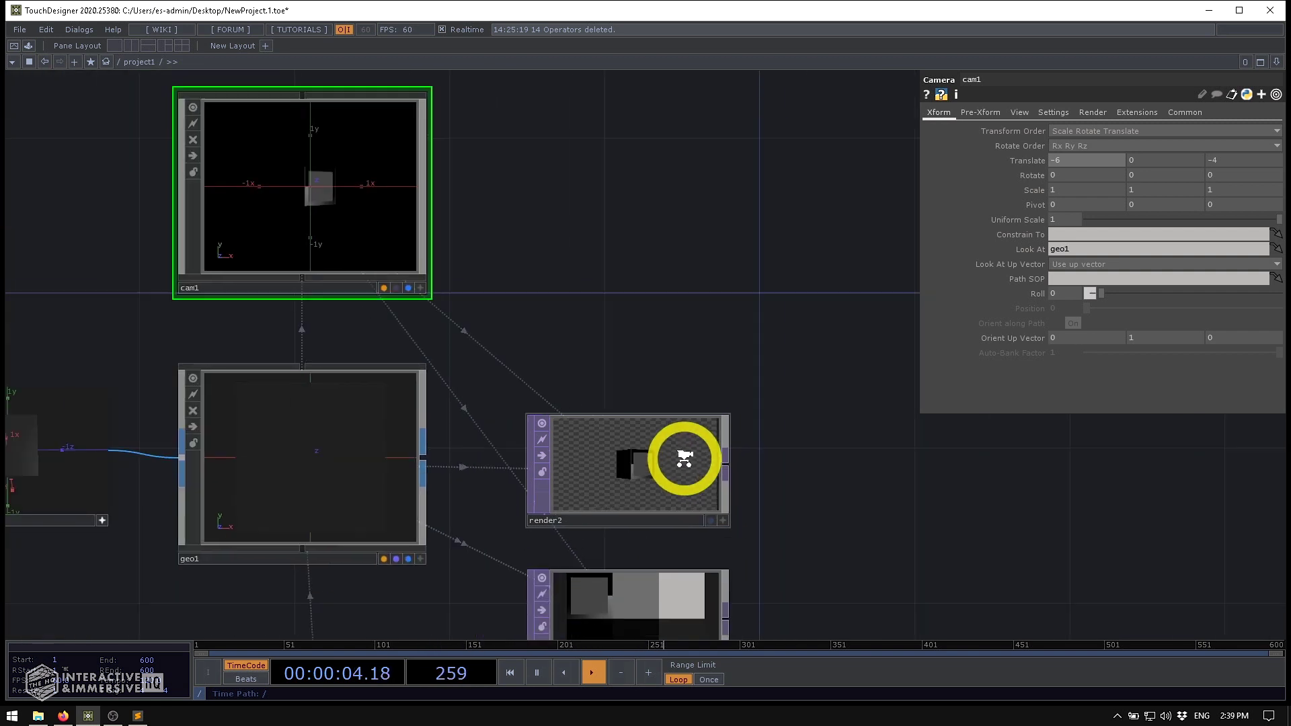
- Bypass primitive1 so its per-face colors no longer tint the textured box, and check render2
left_click_drag(573, 464, 675, 225)
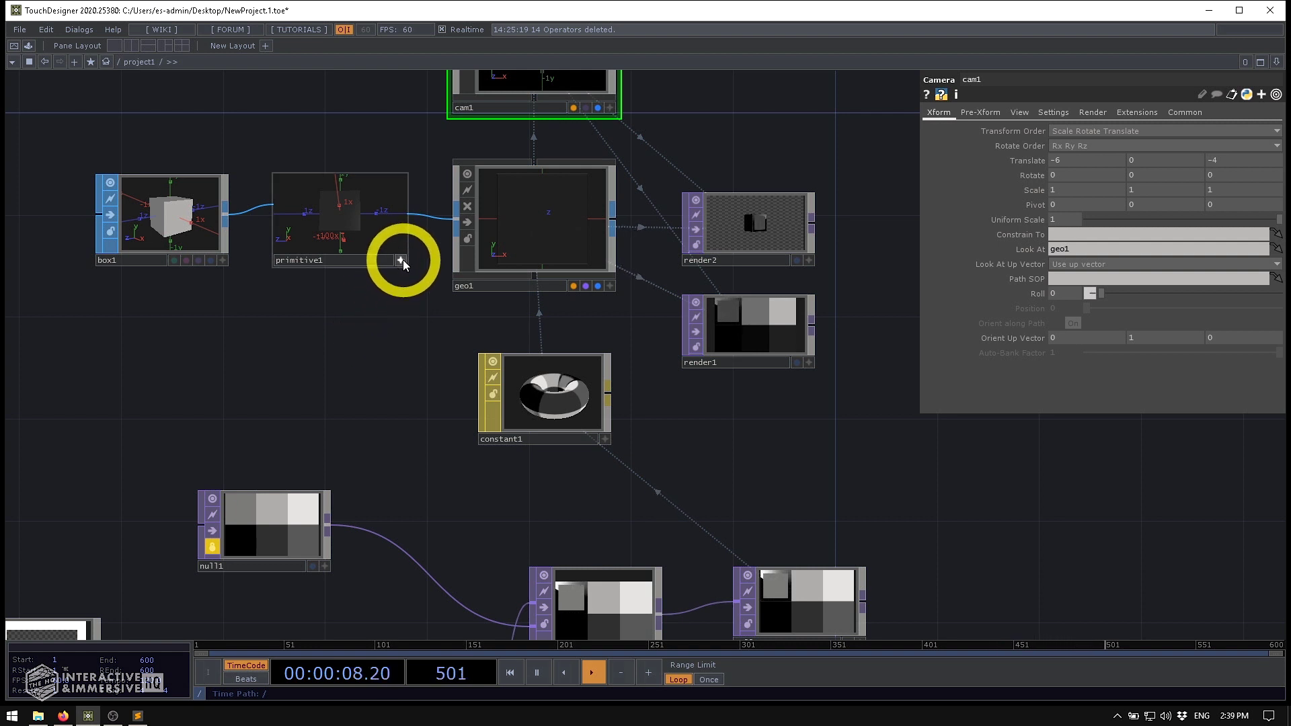
left_click(375, 186)
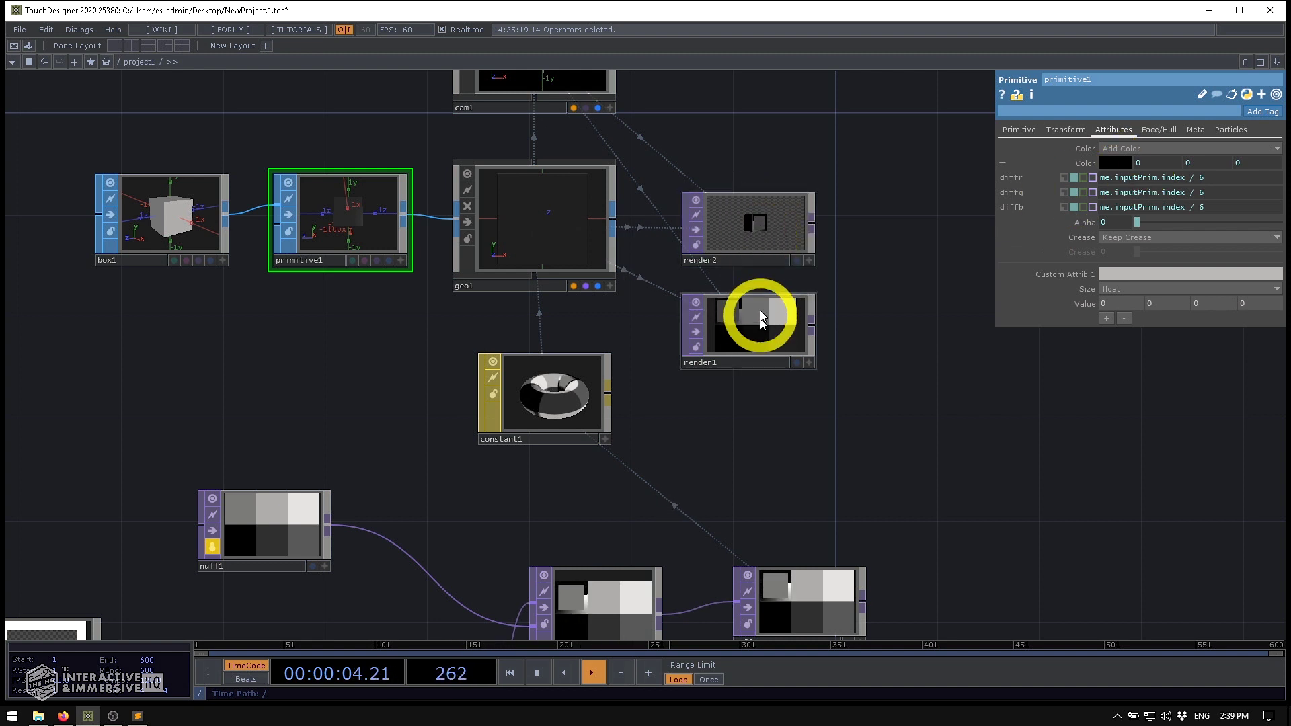
left_click(294, 217)
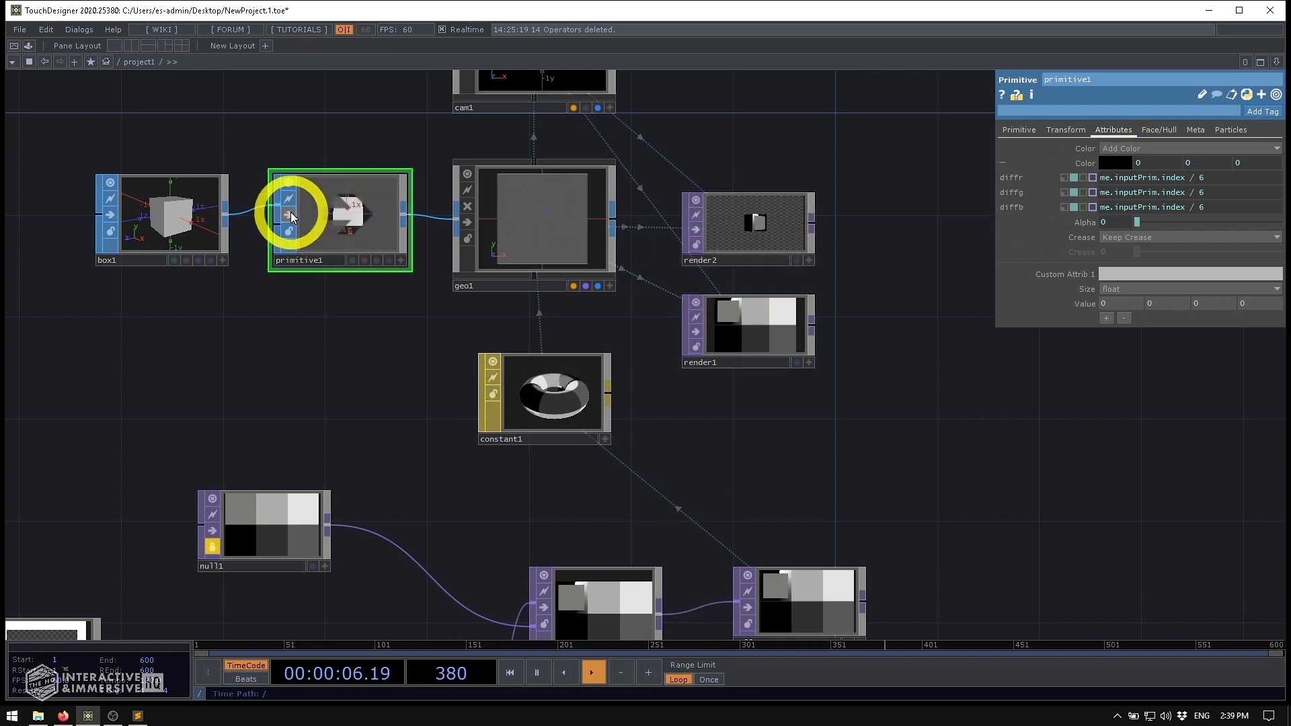
scroll(773, 228, "up", 5)
scroll(794, 217, "down", 8)
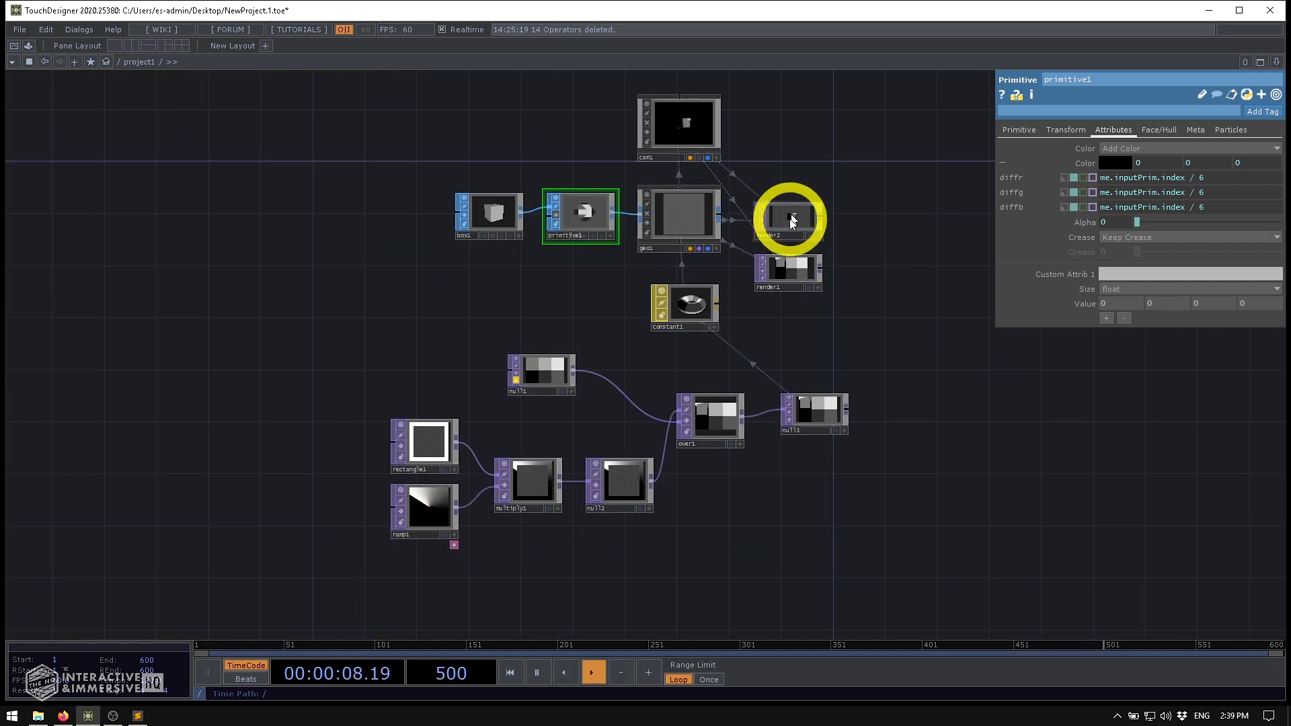
left_click_drag(533, 366, 511, 344)
scroll(792, 216, "up", 5)
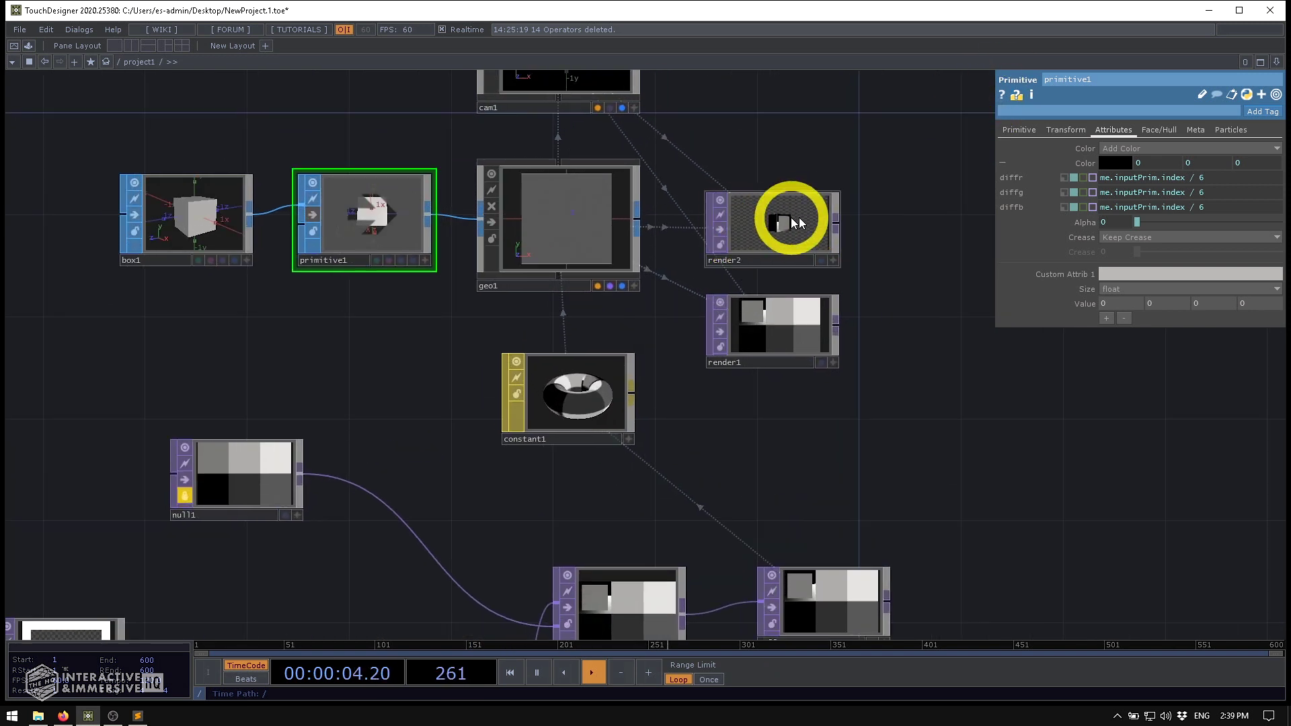
- Insert a Level TOP on the wire between null1 and over1, placing it beside null1
scroll(784, 219, "down", 5)
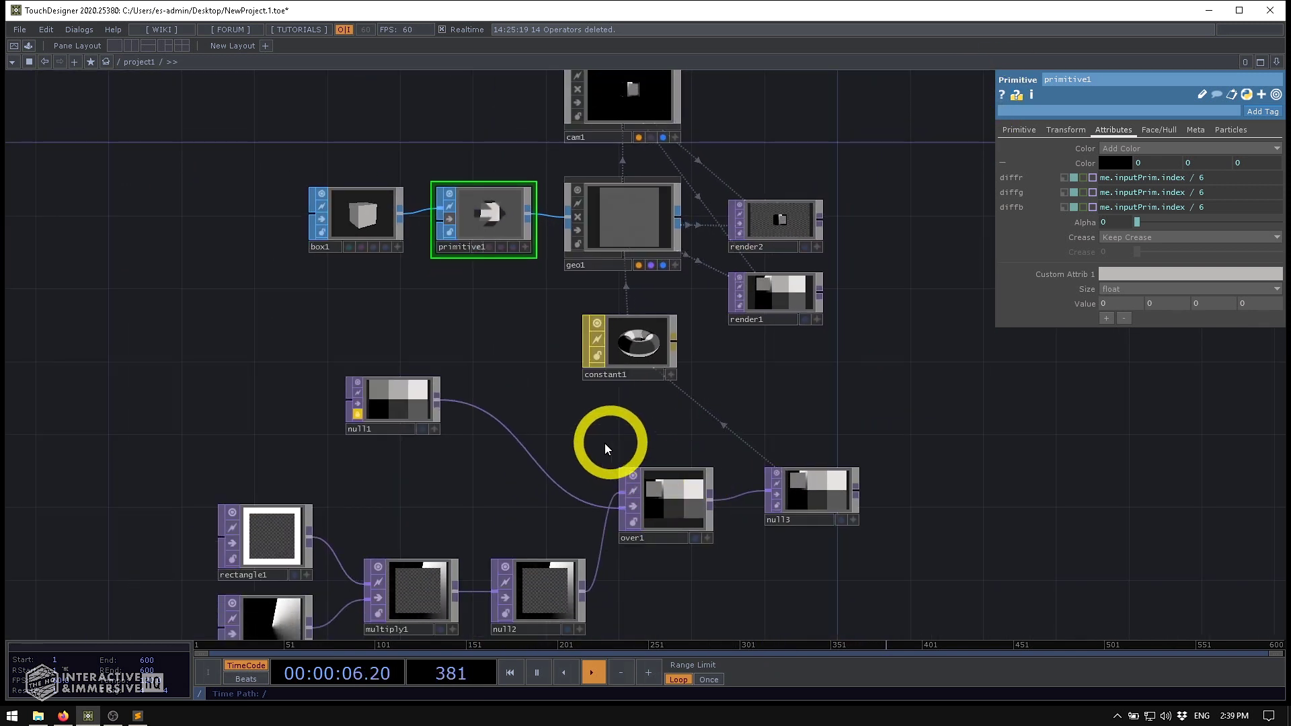
right_click(441, 401)
type("level")
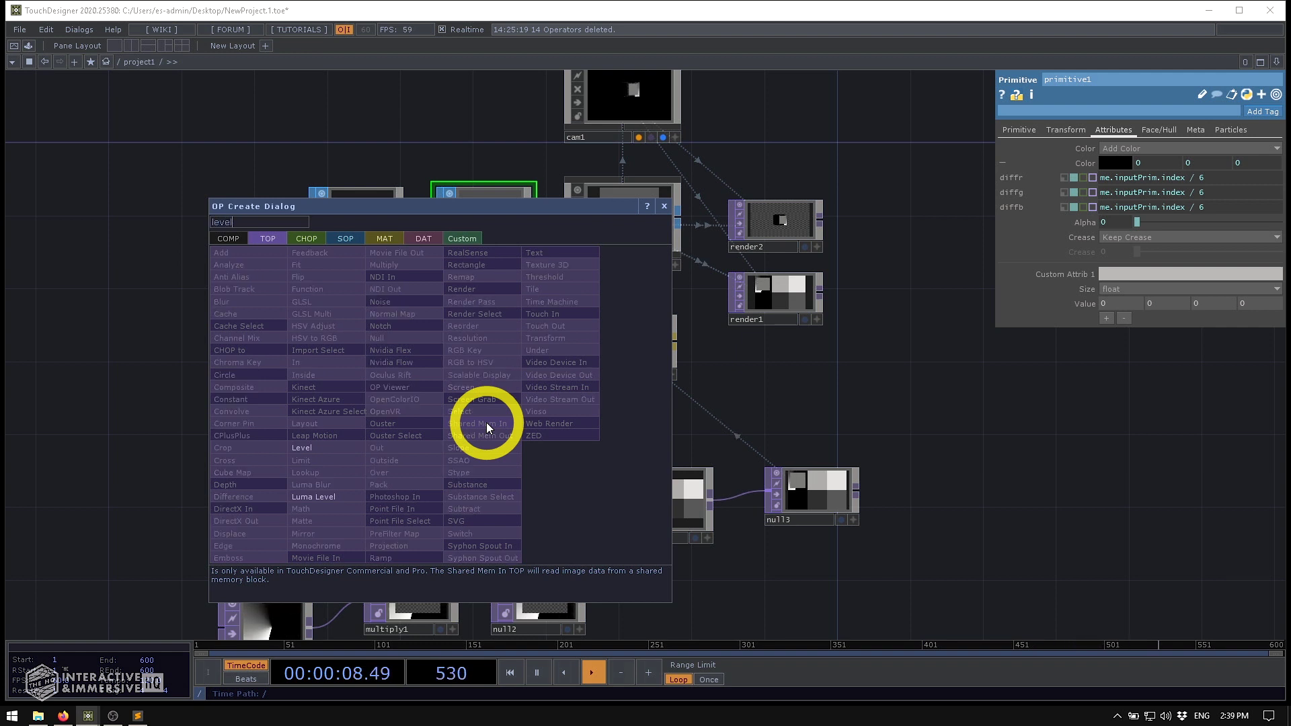
key("Return")
left_click(504, 413)
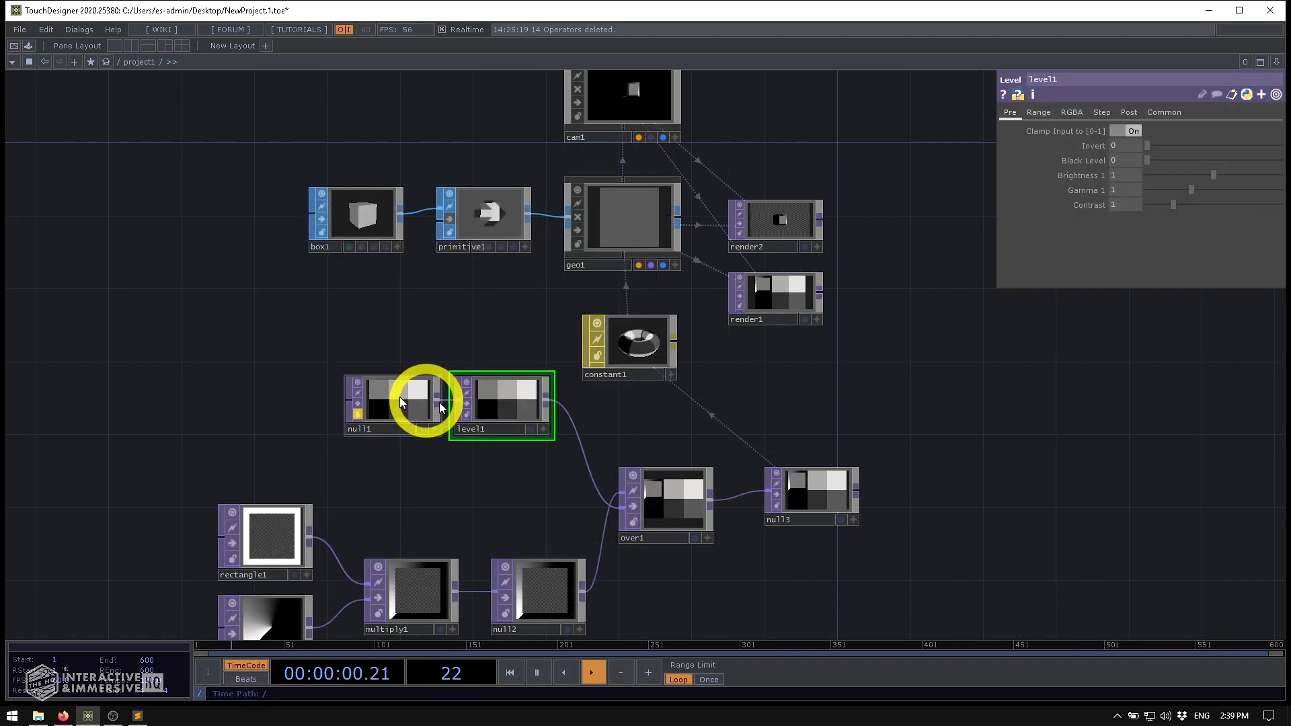
- Set level1's Opacity to 0 and inspect the rendered outline in render2
left_click(1125, 115)
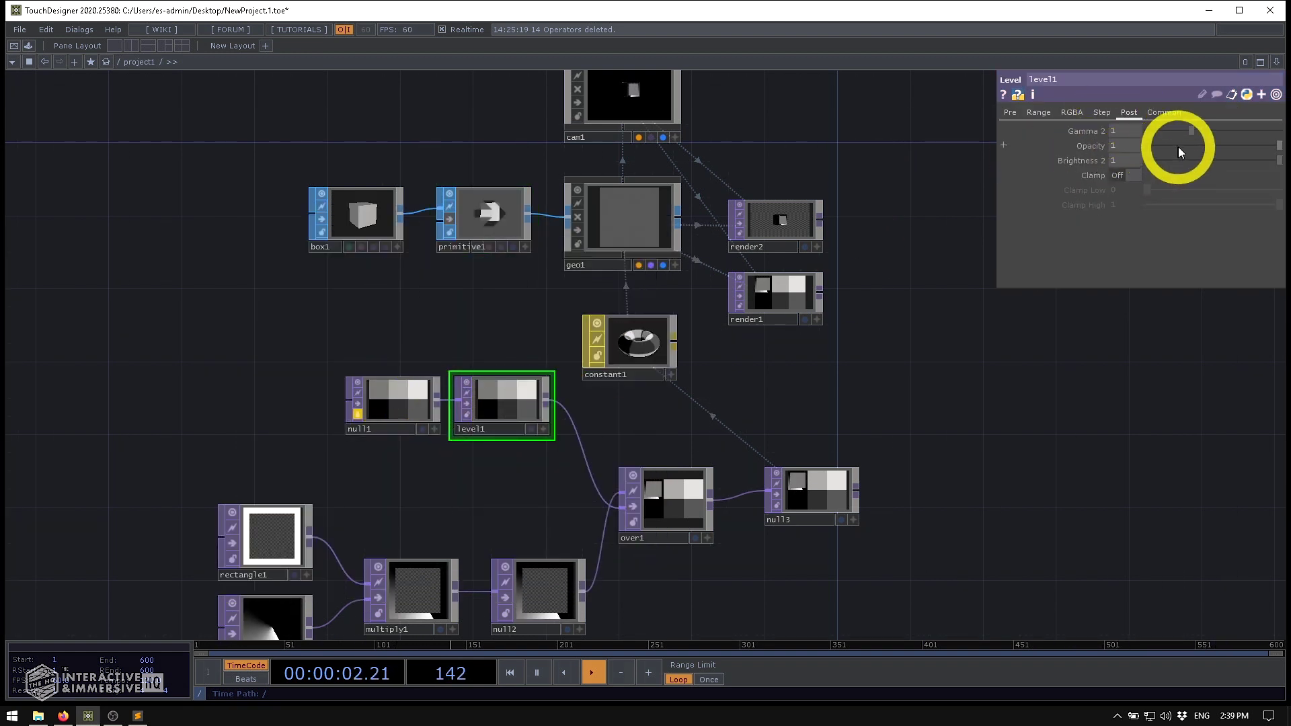
left_click_drag(1177, 147, 1084, 143)
scroll(778, 180, "up", 6)
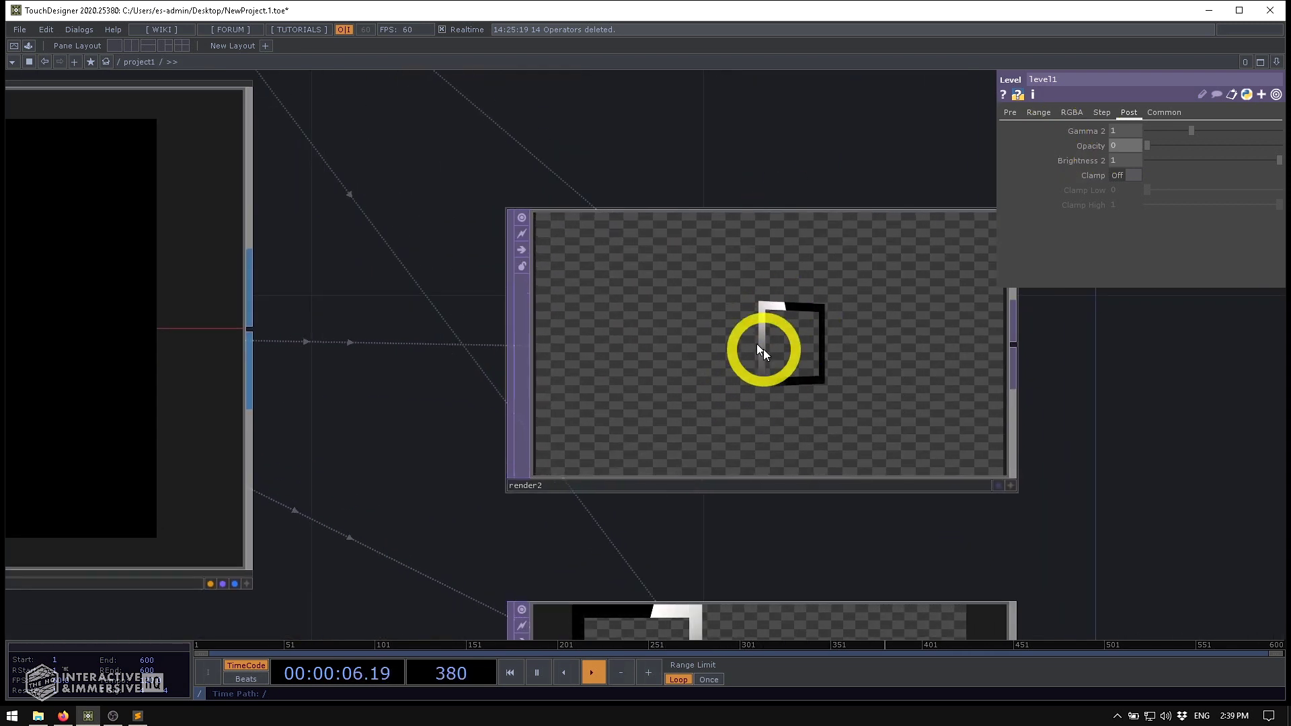
scroll(749, 310, "down", 5)
- Move rectangle1, ramp1, multiply1 and null2 together farther away from over1 to make room between null2 and over1
left_click_drag(607, 433, 625, 308)
scroll(625, 308, "down", 4)
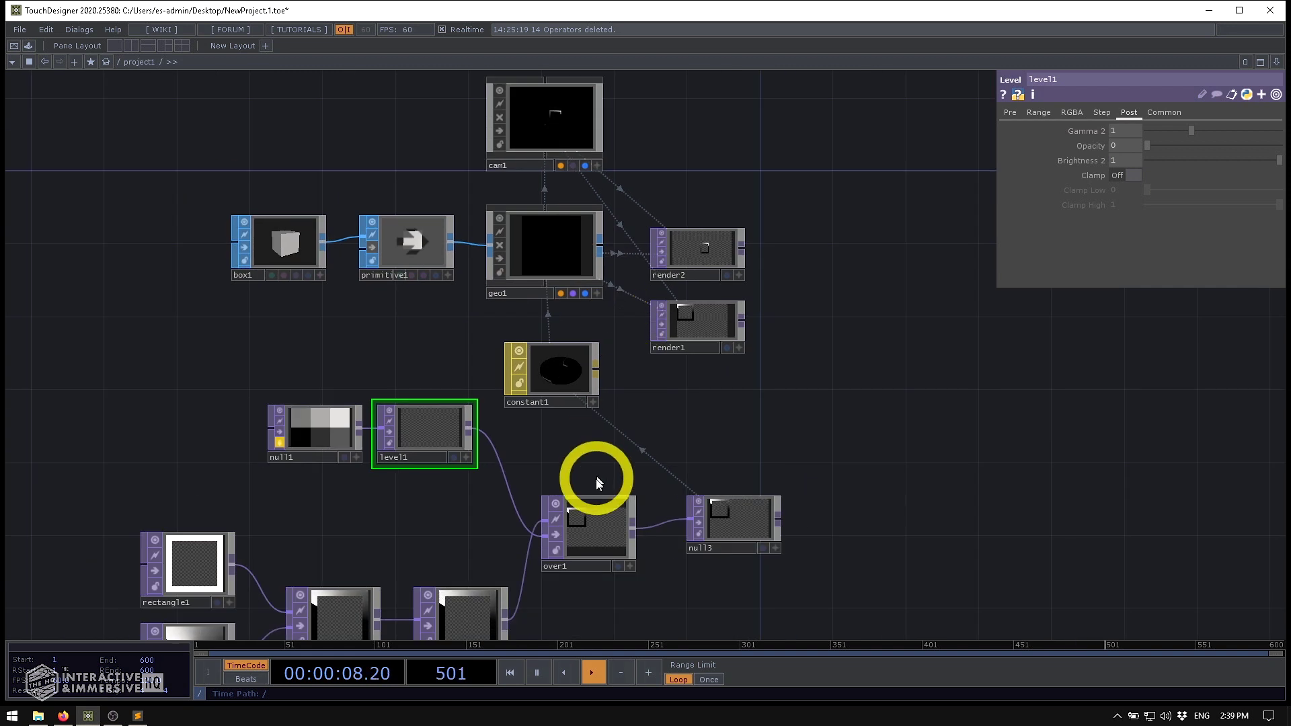
left_click_drag(597, 478, 605, 332)
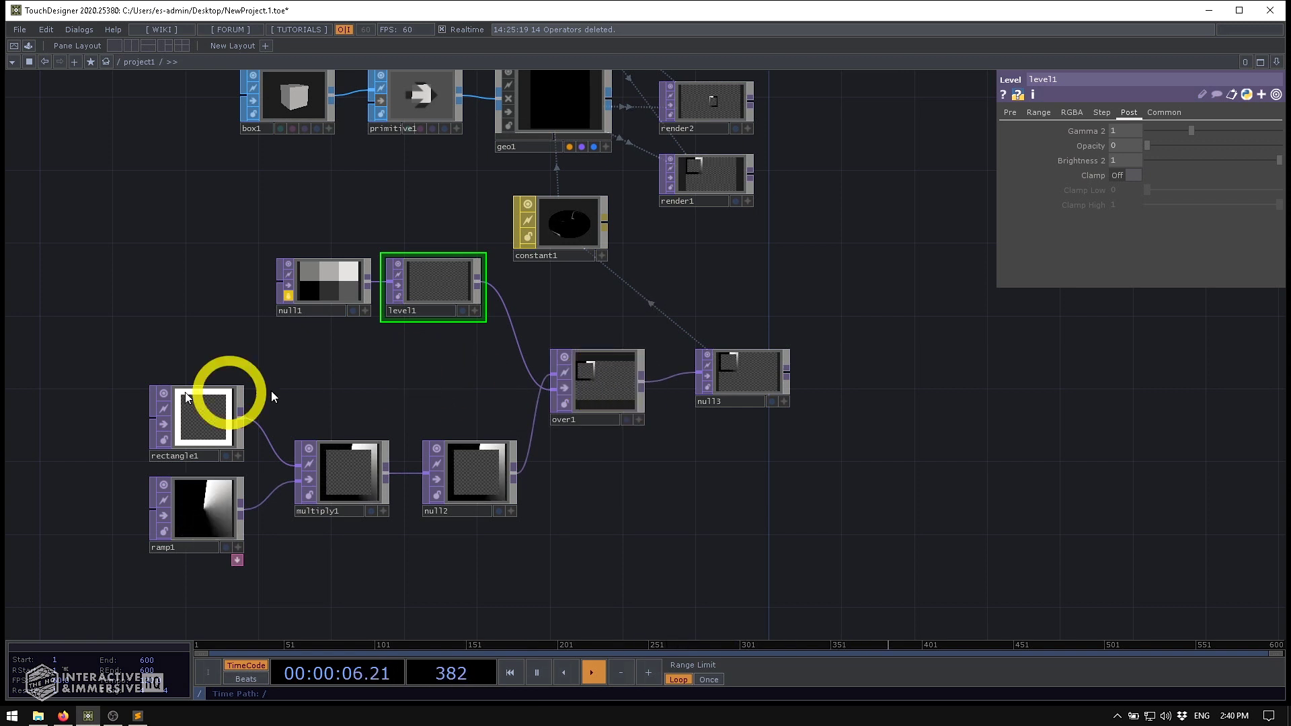
left_click_drag(89, 393, 261, 482)
left_click(290, 248)
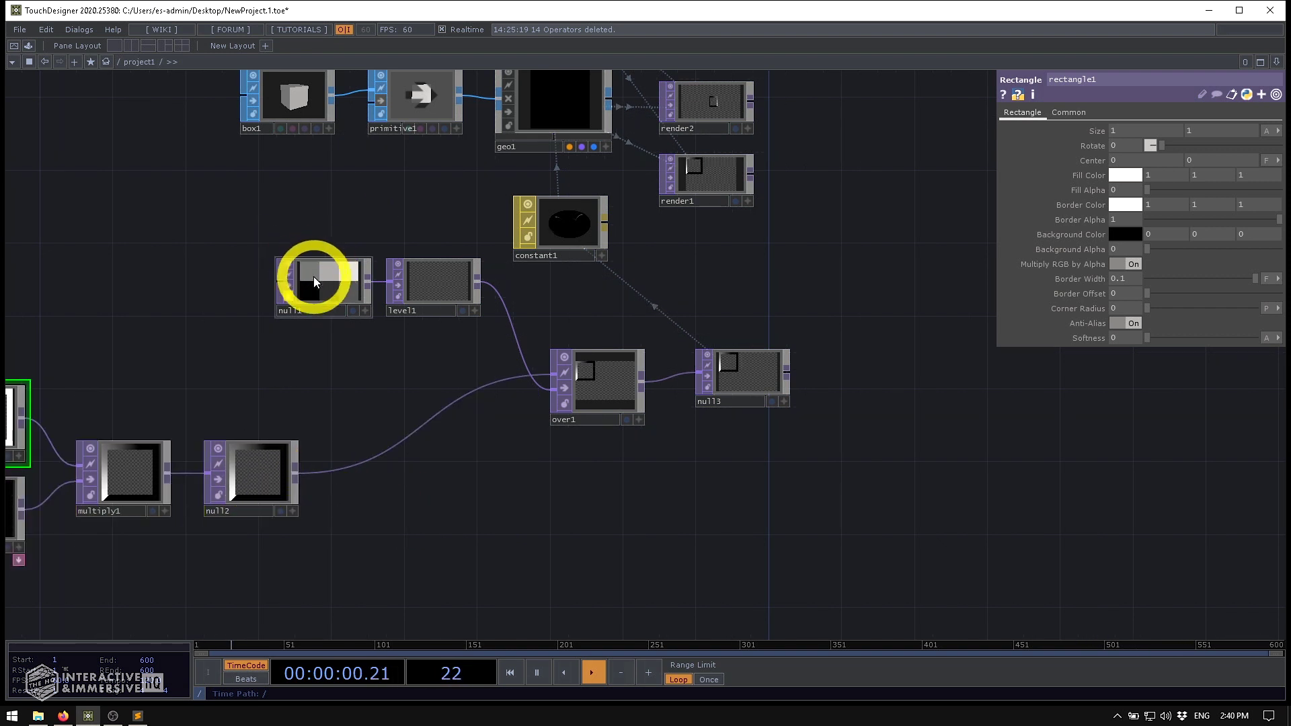
- Compare the tile grid in null1 with null2's outline, then insert a Layout TOP between null2 and over1
scroll(309, 272, "up", 3)
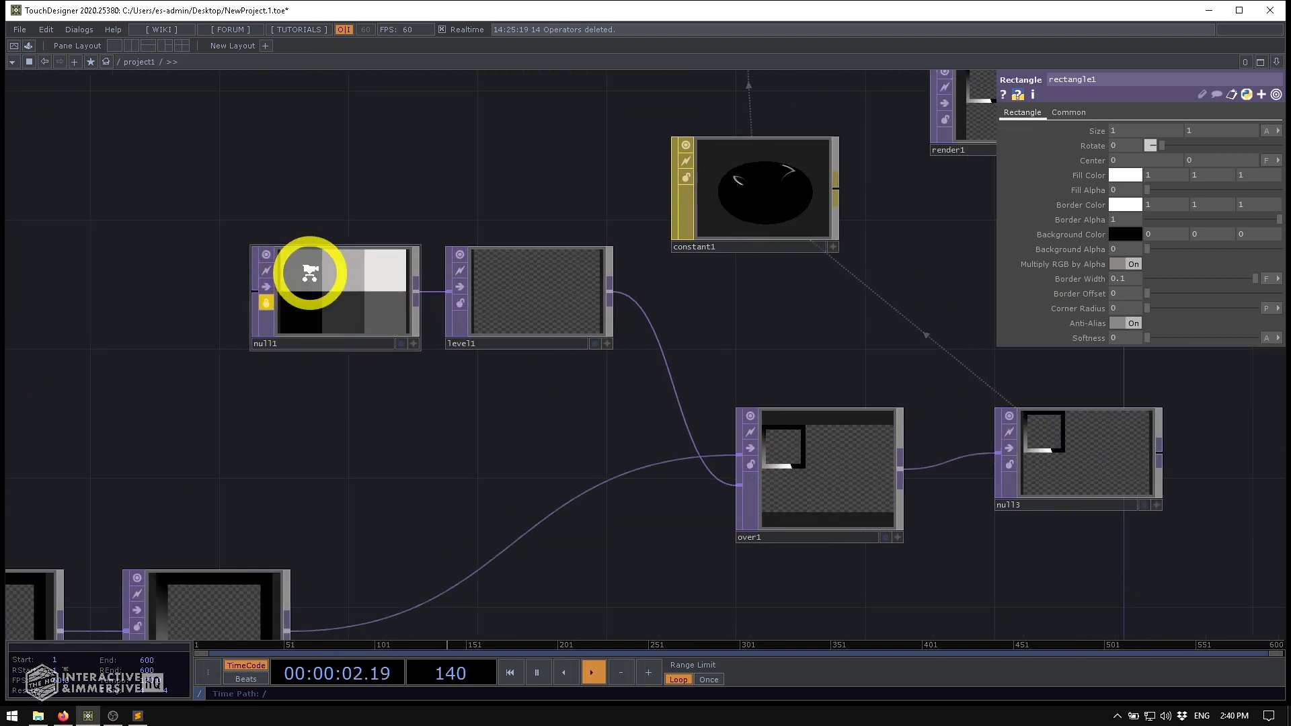
scroll(309, 272, "up", 1)
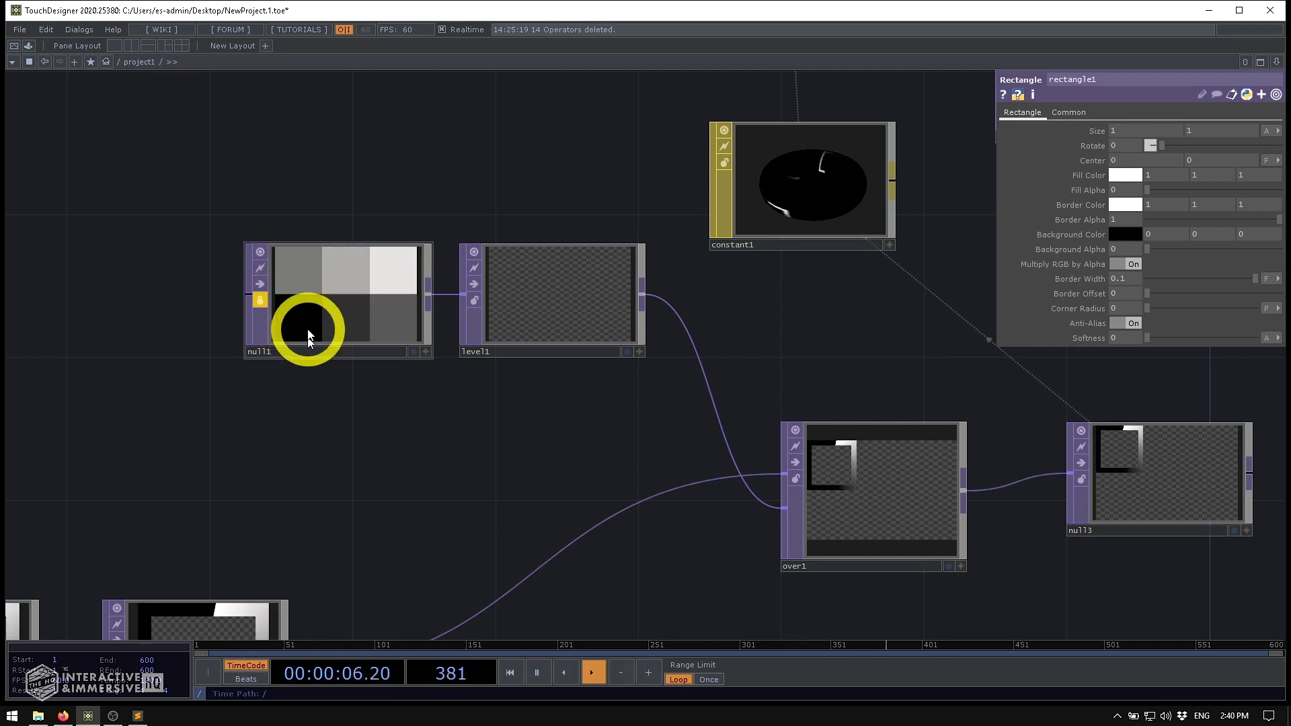
left_click_drag(343, 418, 334, 451)
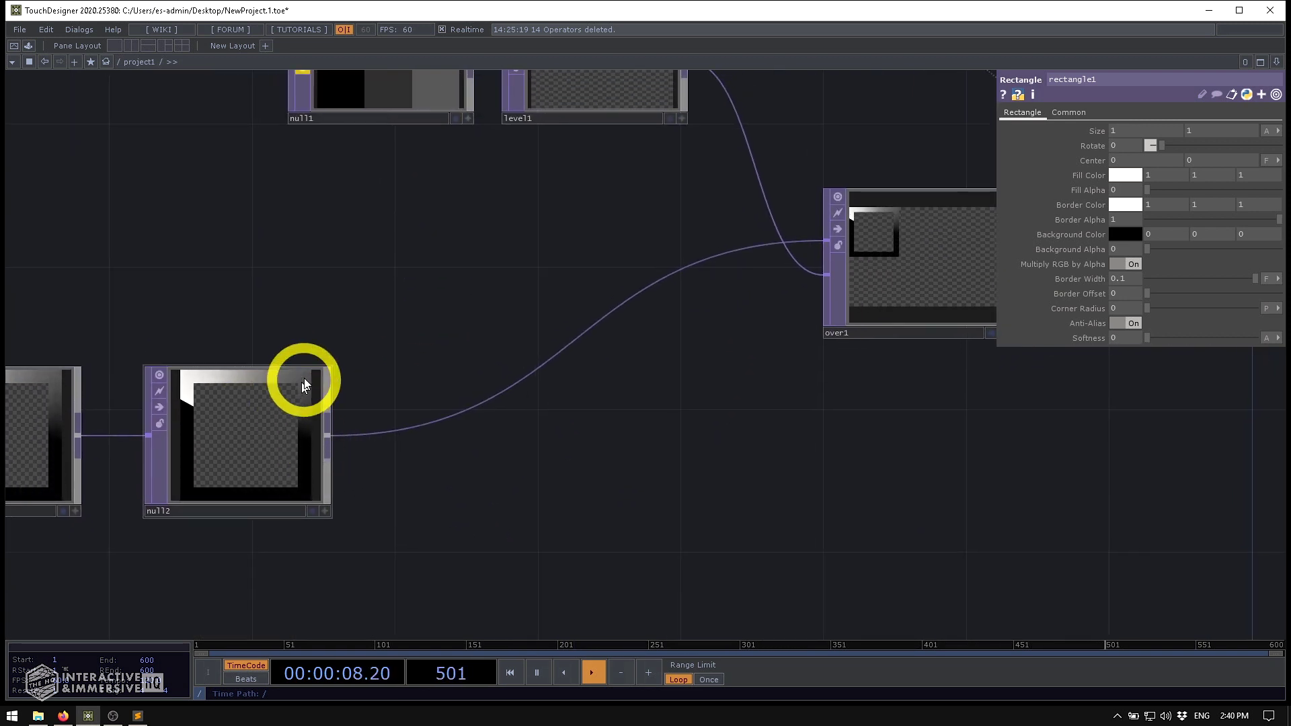
left_click_drag(308, 156, 295, 270)
scroll(349, 269, "down", 3)
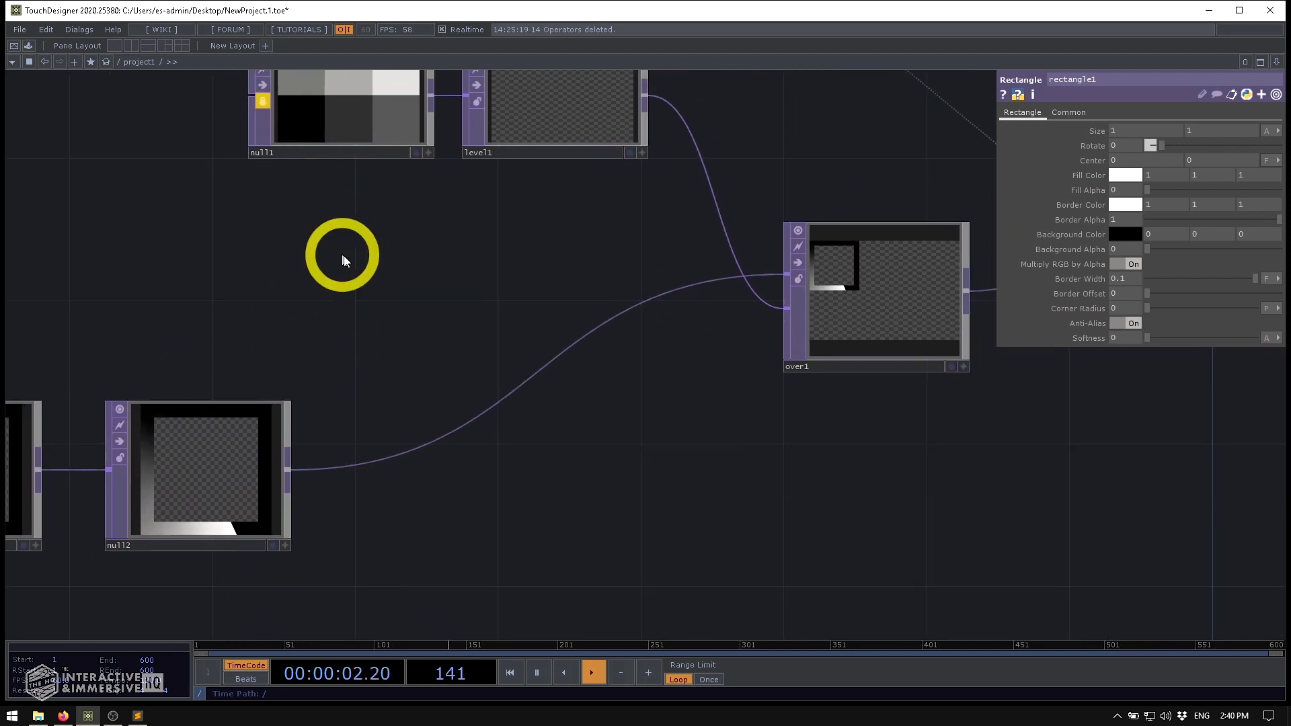
left_click(275, 411)
type("lay")
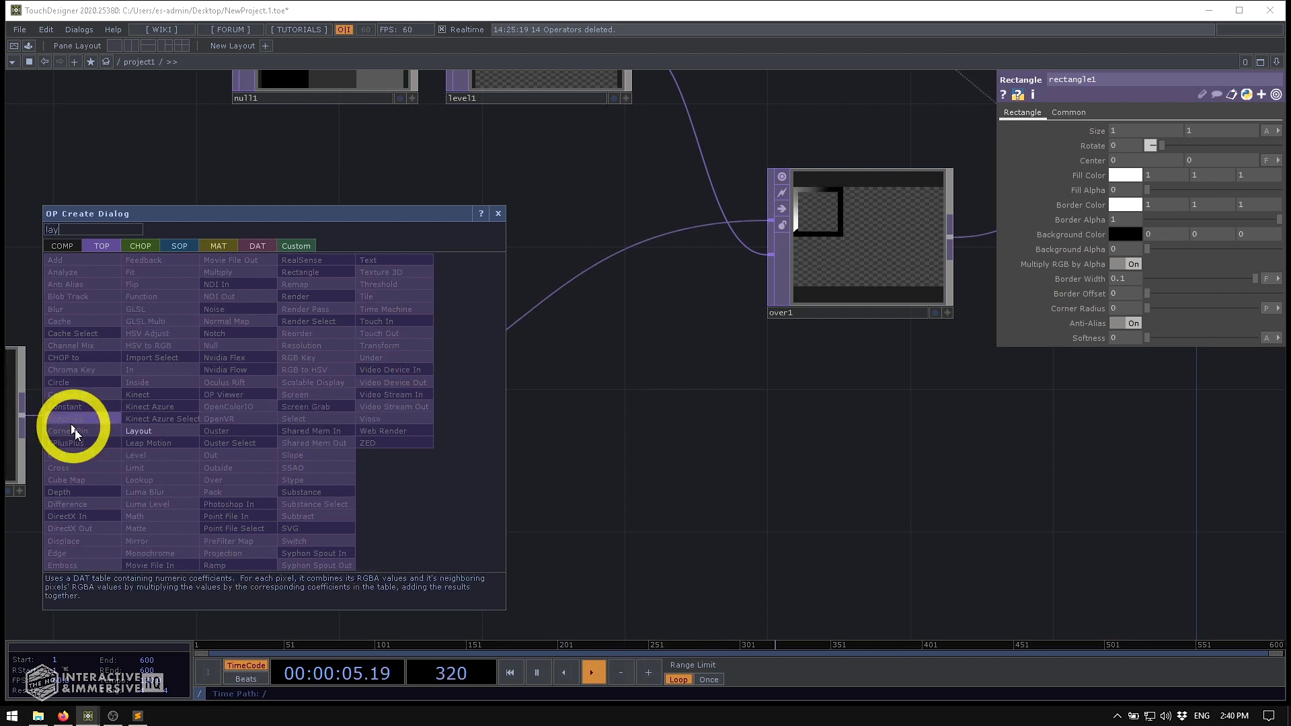
left_click(139, 431)
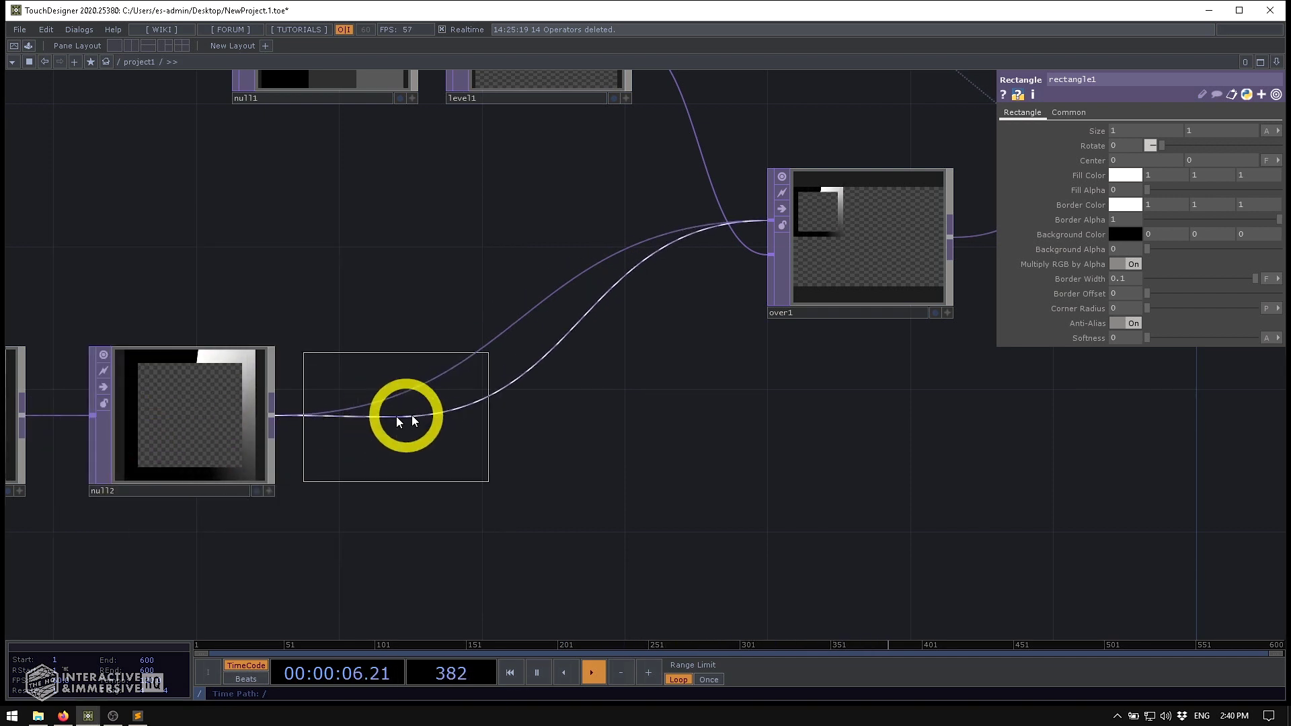
left_click(468, 386)
- Set layout1's Align option to Grid Rows
left_click(1118, 145)
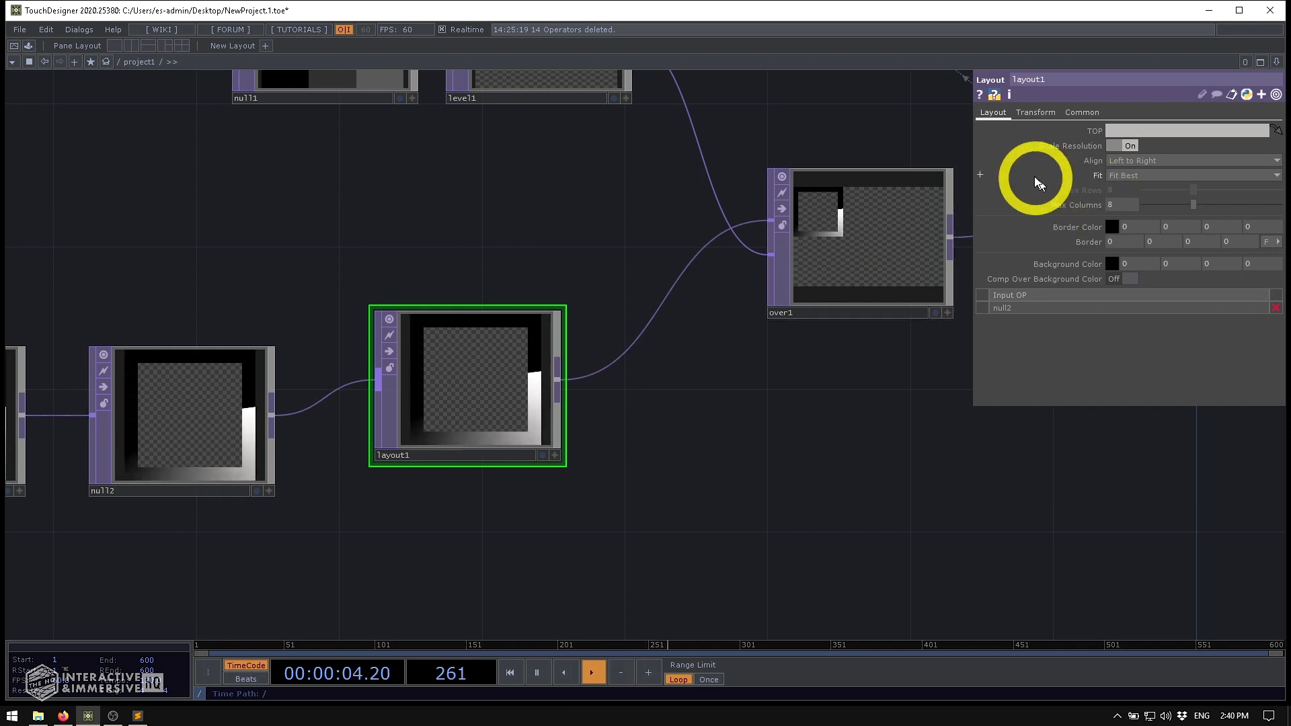
left_click(1128, 230)
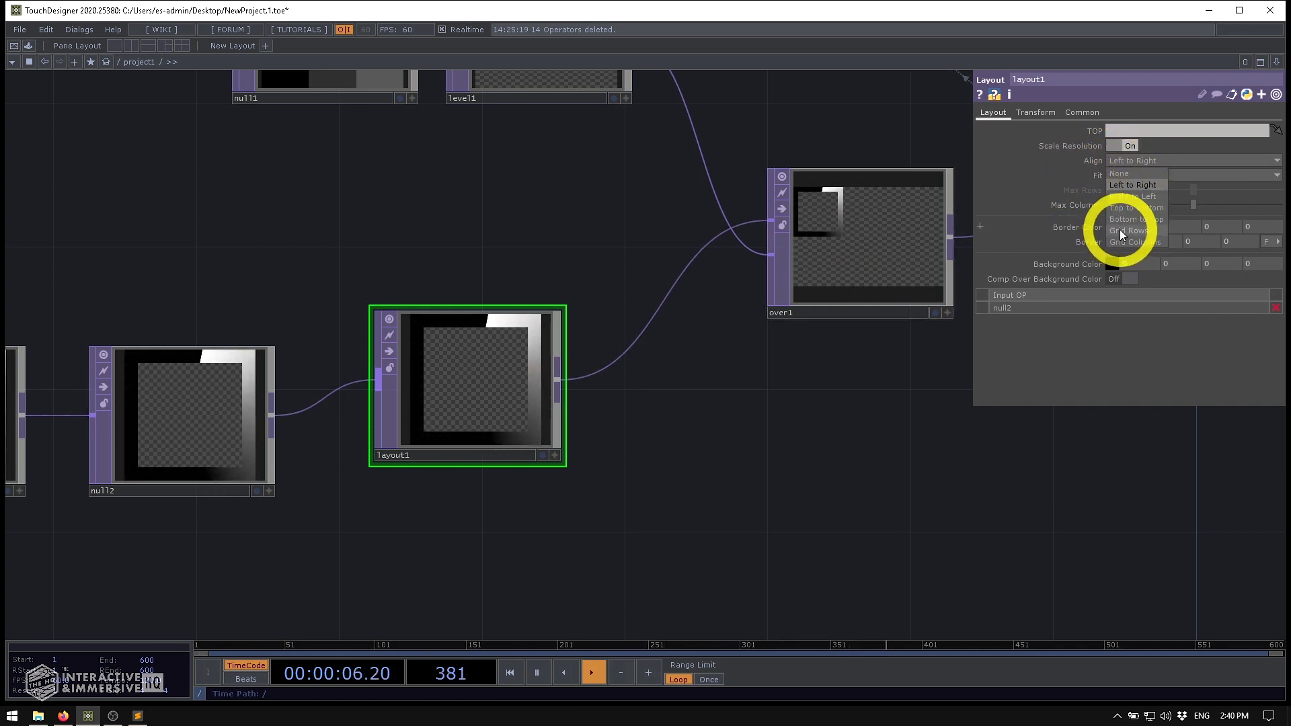
left_click_drag(633, 227, 633, 301)
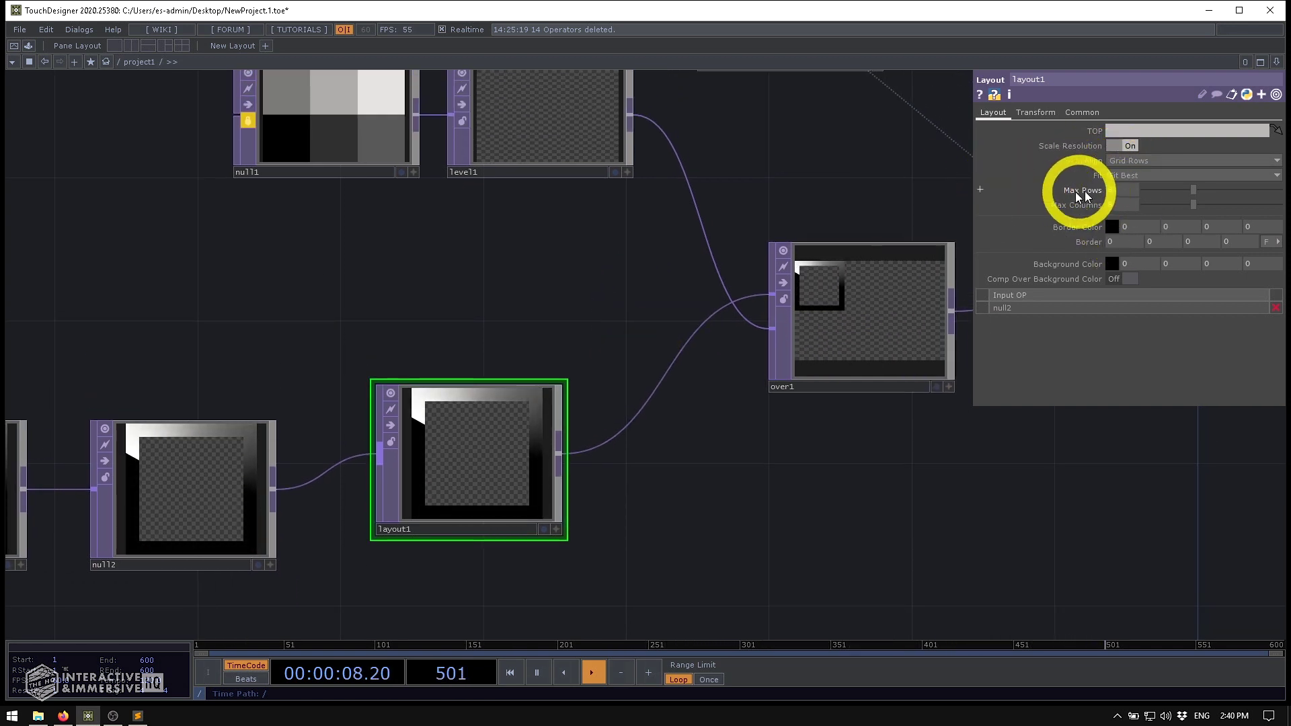
- Connect null2 to layout1 five more times so the layout arranges six copies of the outline in a grid
left_click_drag(592, 205, 751, 269)
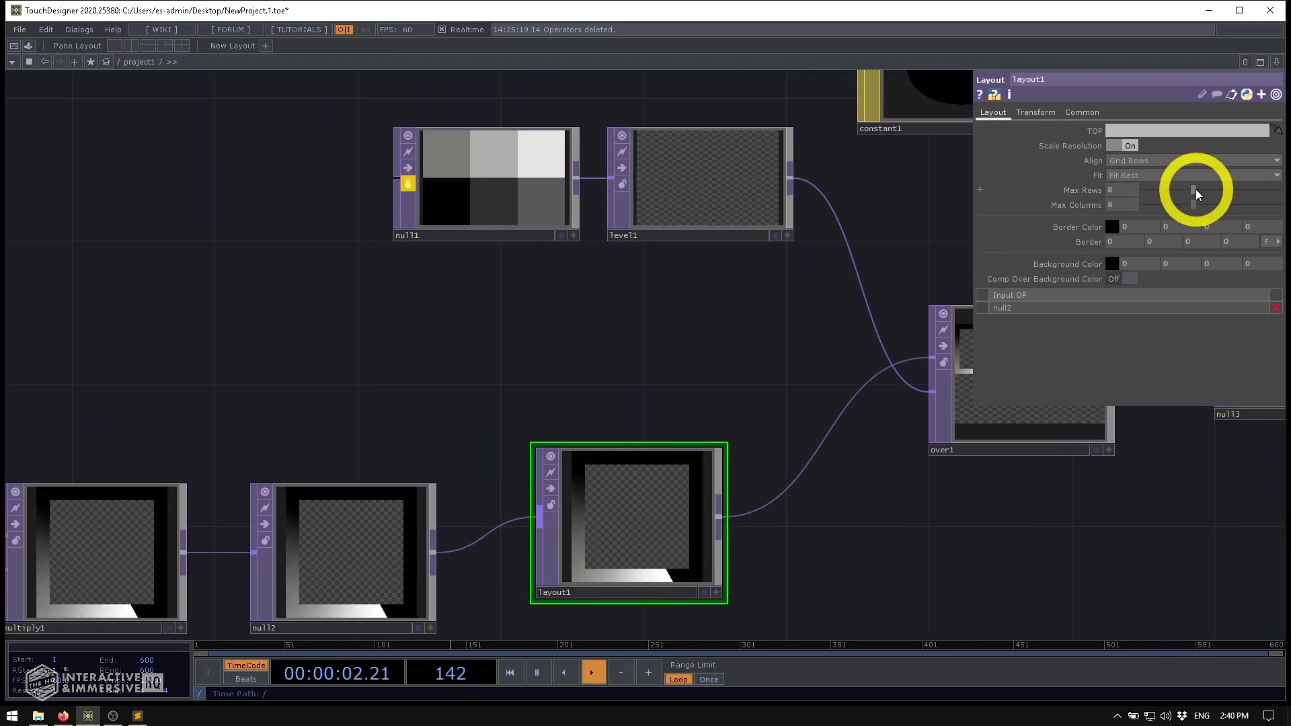
left_click_drag(1194, 190, 1154, 209)
left_click_drag(679, 279, 621, 175)
left_click_drag(600, 387, 628, 388)
left_click(330, 449)
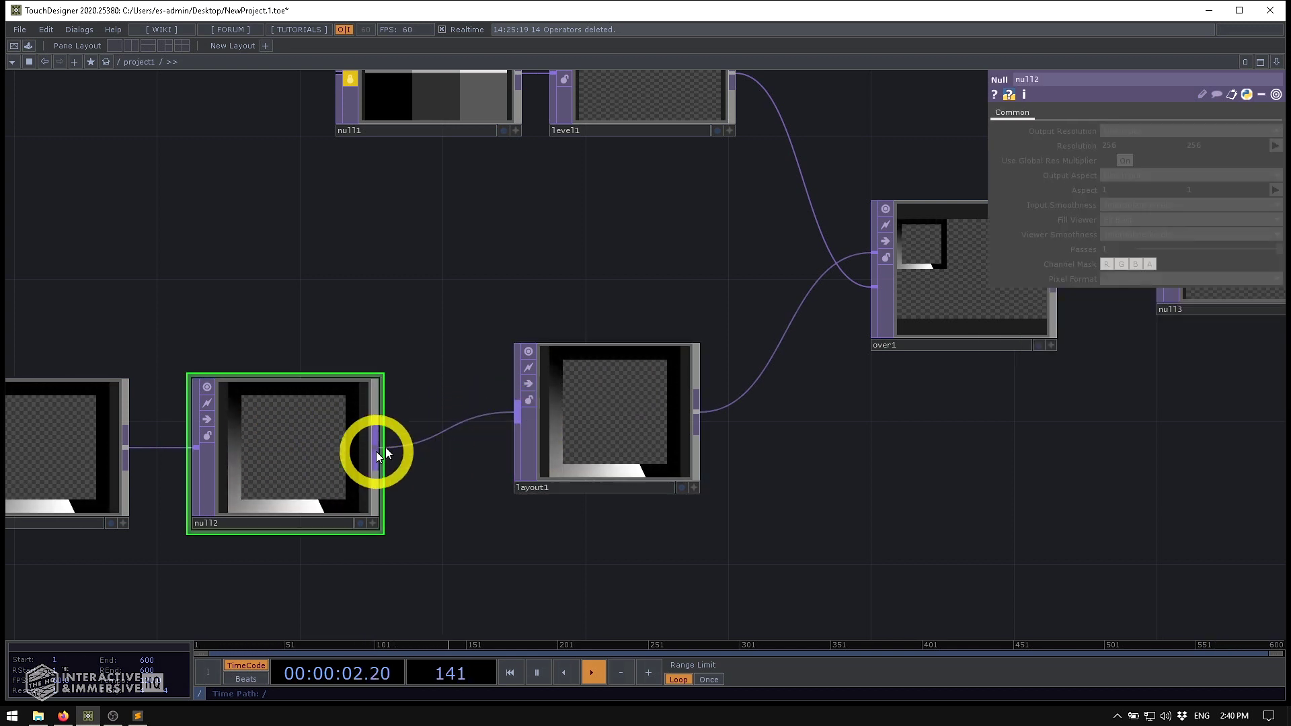
left_click_drag(375, 446, 504, 428)
left_click_drag(381, 445, 497, 433)
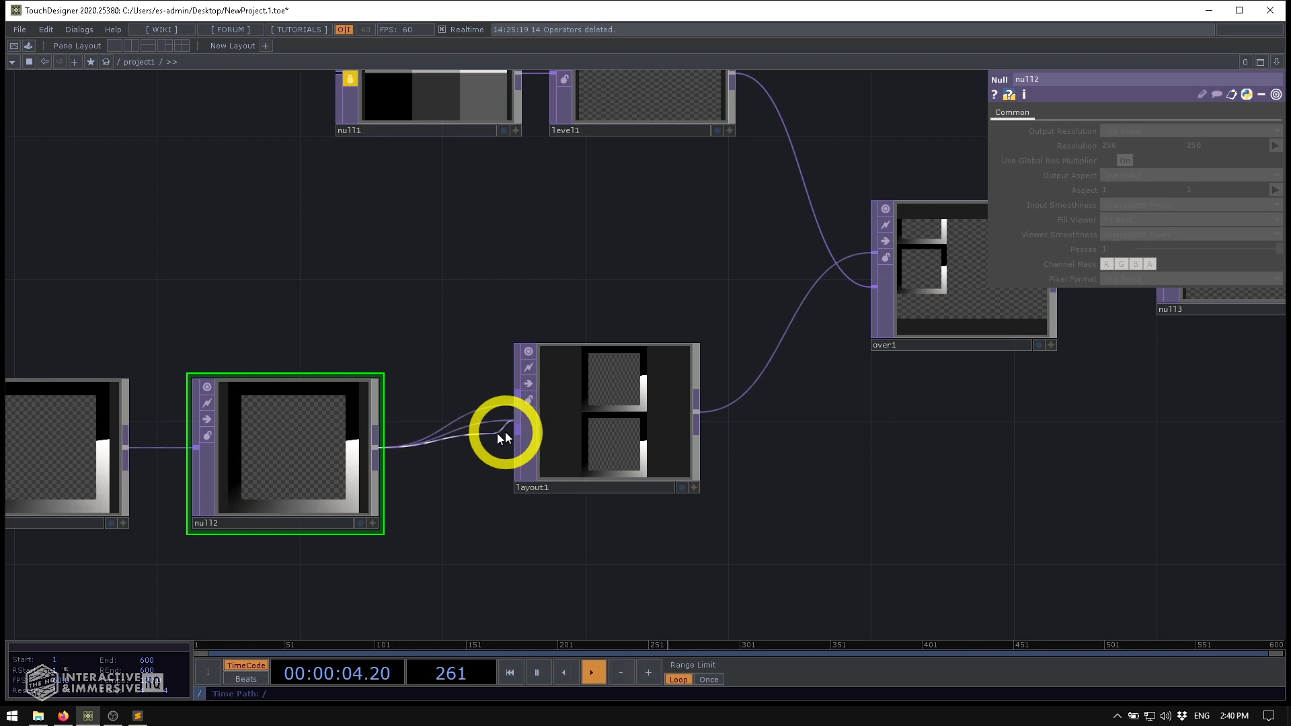
left_click_drag(376, 447, 513, 434)
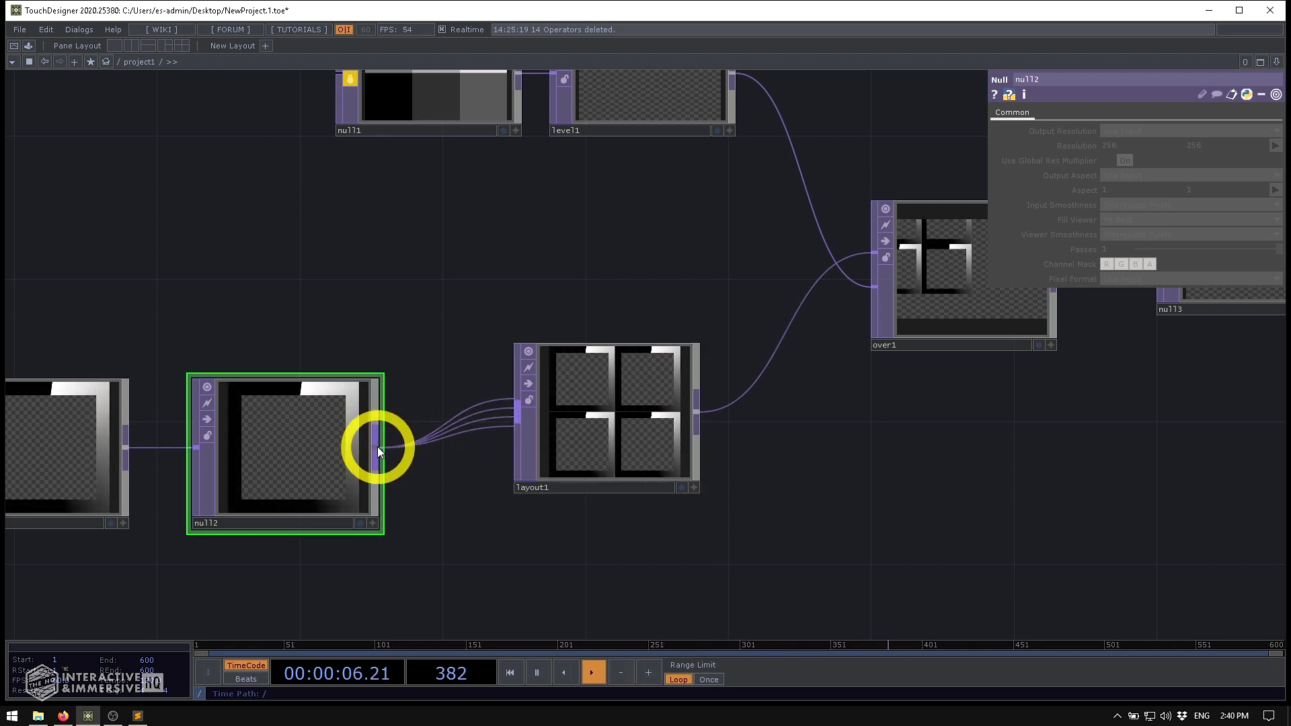
left_click_drag(378, 446, 516, 416)
left_click_drag(374, 446, 517, 416)
scroll(585, 471, "up", 3)
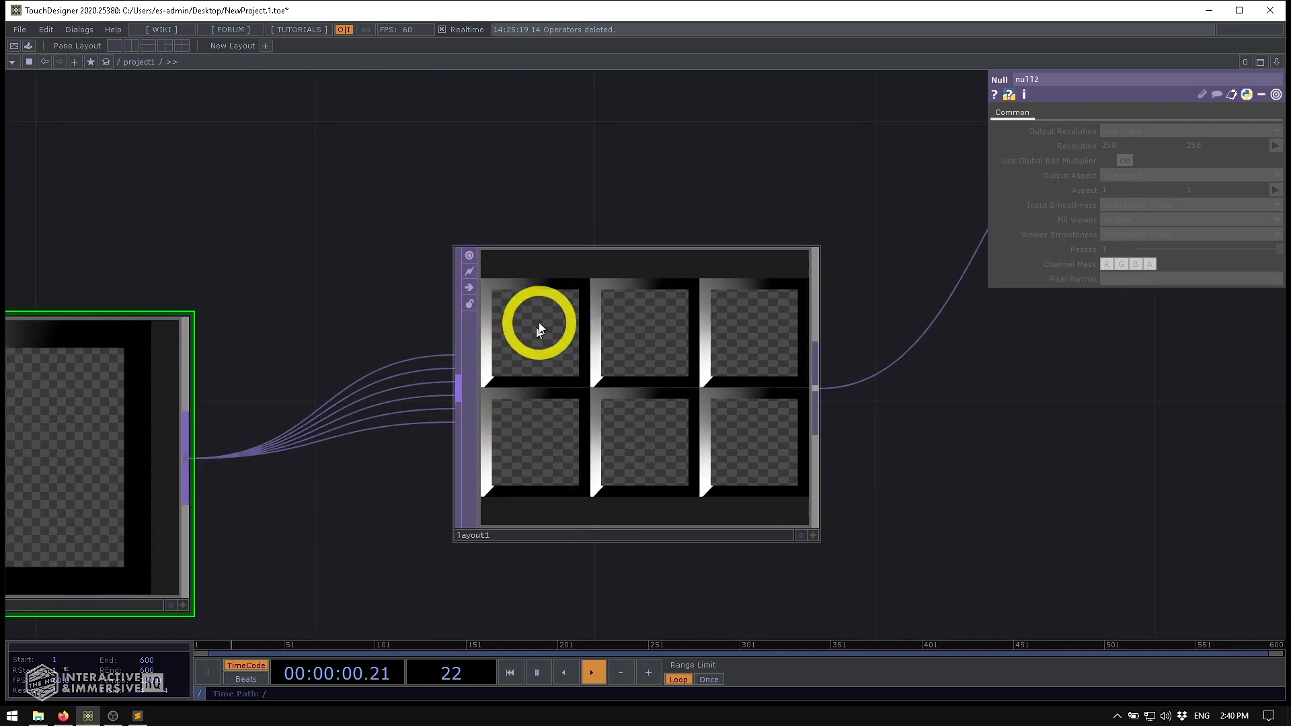
scroll(533, 321, "down", 3)
- Set over1's Translate to 0 in both X and Y so the six outline tiles are centred
left_click_drag(511, 223, 560, 392)
left_click_drag(470, 198, 436, 184)
left_click_drag(759, 358, 402, 256)
left_click_drag(712, 395, 649, 505)
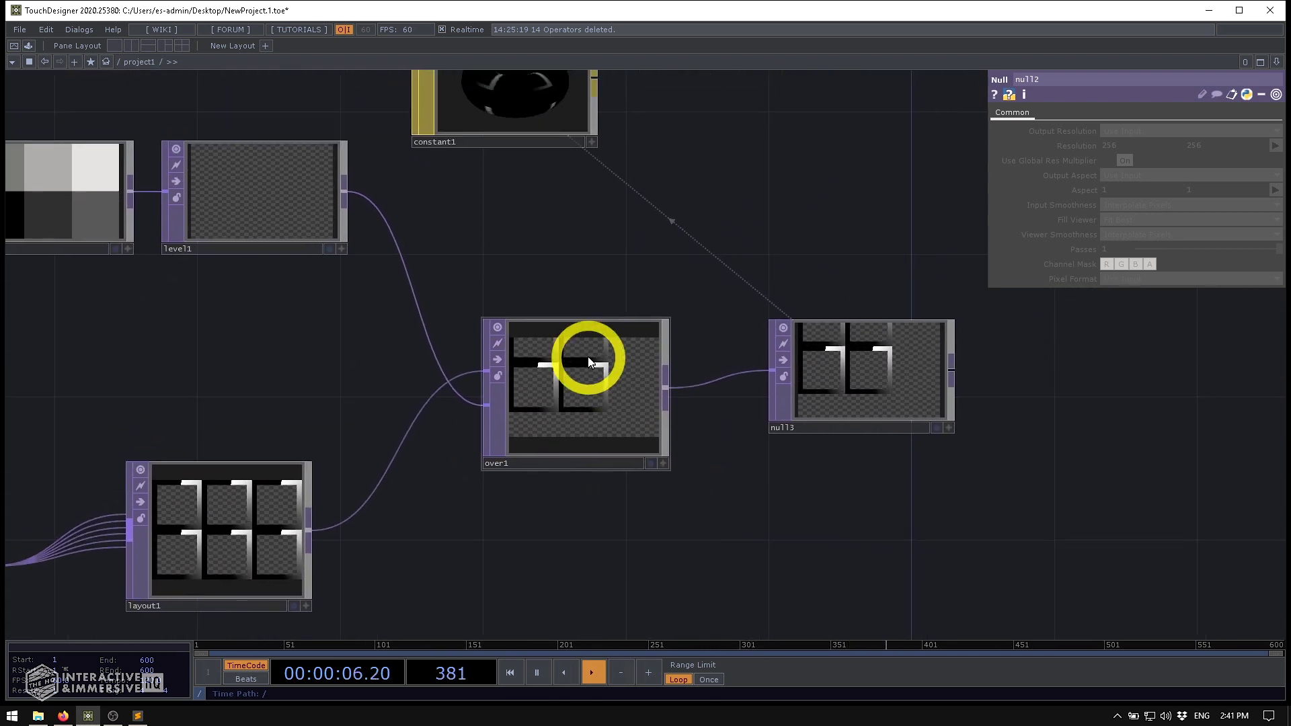
left_click(588, 356)
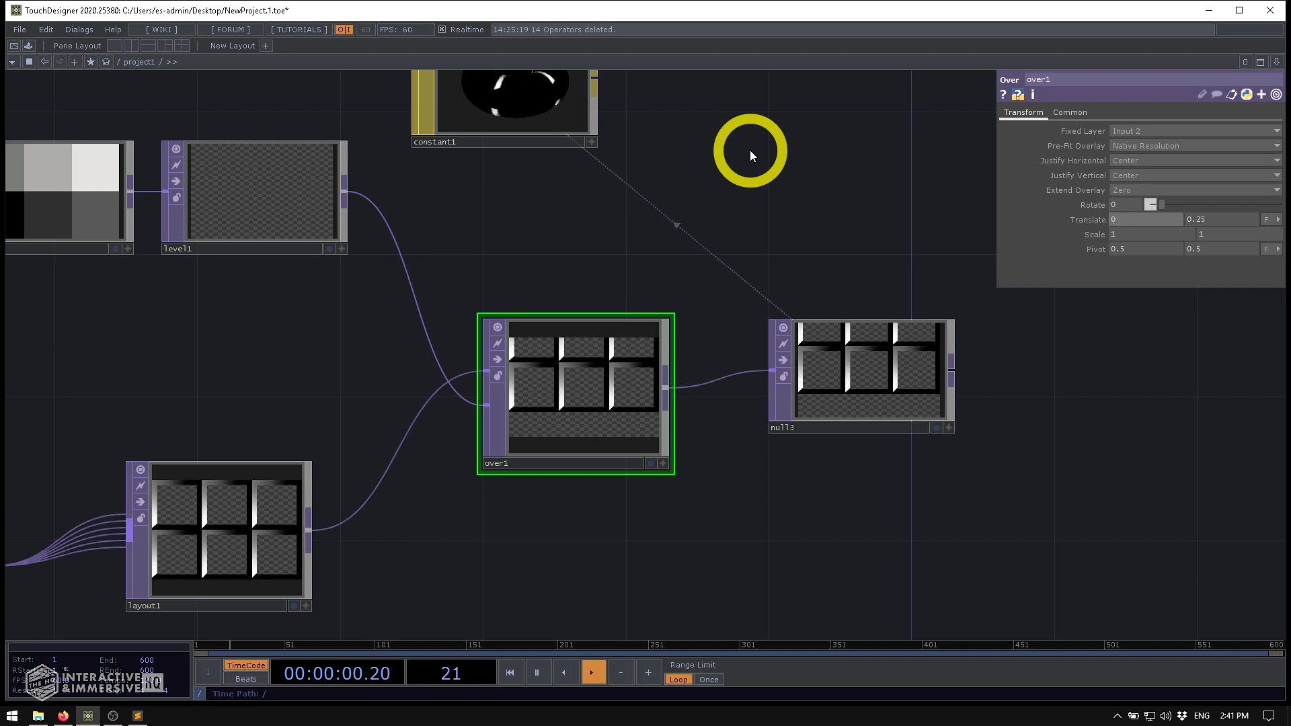
type("0")
key("Return")
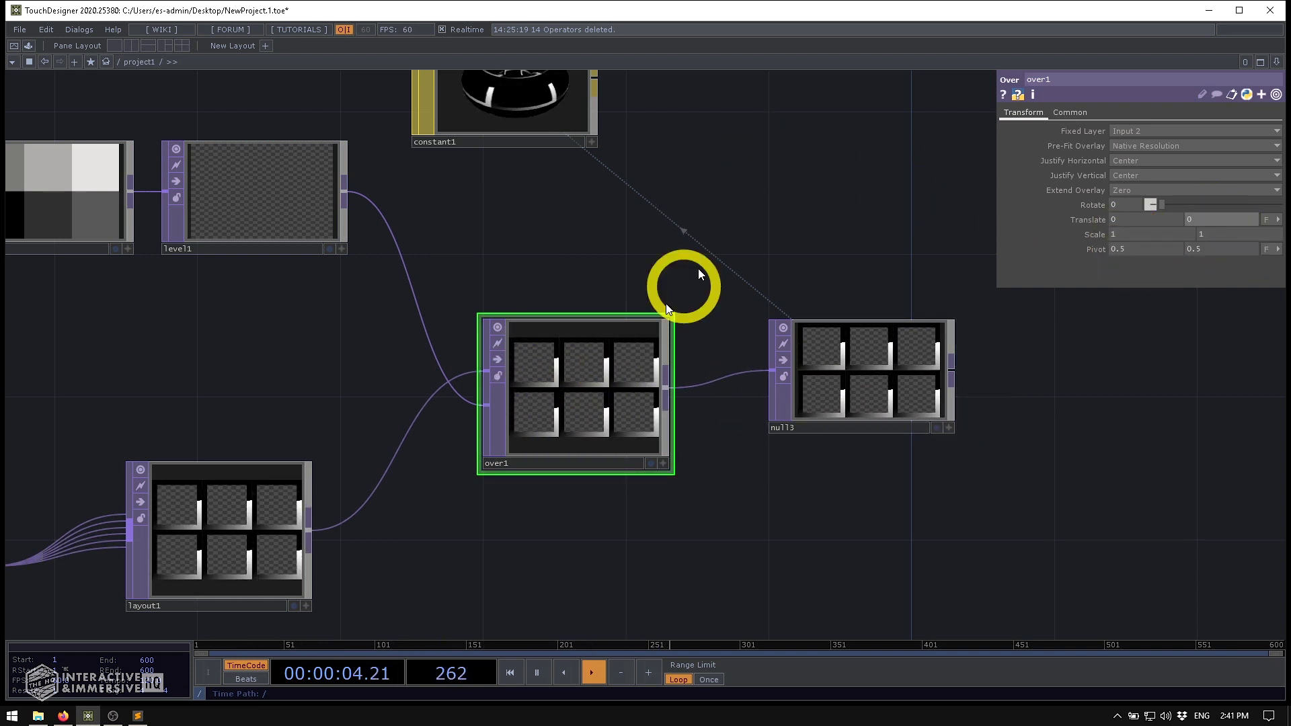
- Set cam1's Translate Y to 5.3 and inspect the outlined box from above in render2
left_click_drag(747, 168, 626, 578)
mouse_move(665, 316)
middle_mouse_down()
mouse_move(695, 241)
mouse_move(671, 314)
middle_mouse_up()
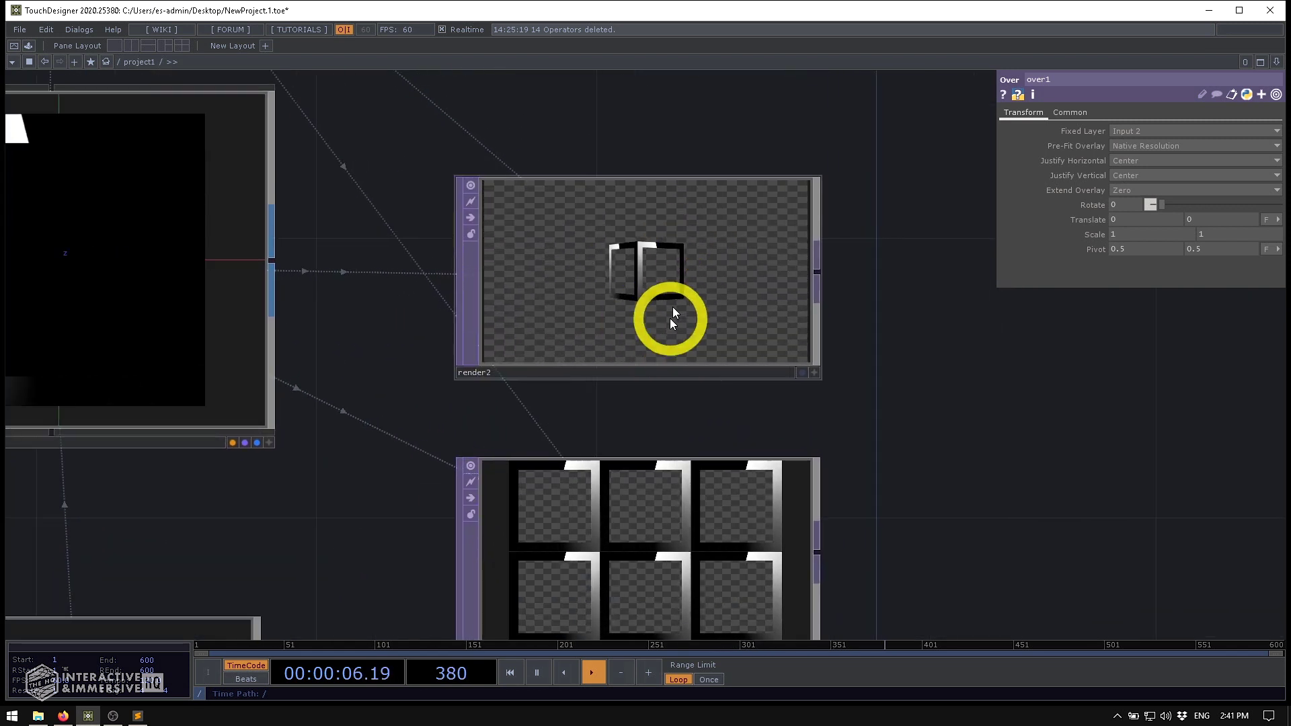
middle_click_drag(534, 265, 531, 220)
left_click_drag(486, 276, 615, 458)
left_click(382, 182)
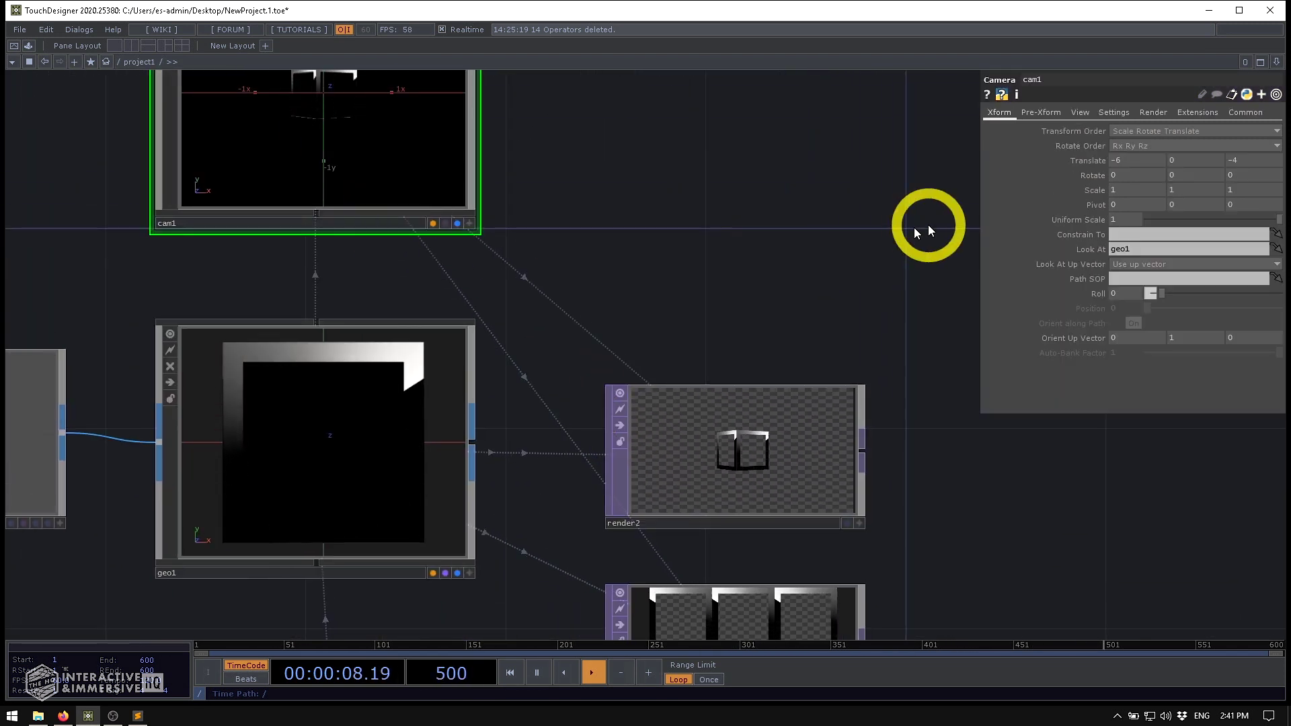
mouse_move(1187, 160)
middle_mouse_down()
mouse_move(1269, 130)
mouse_move(1272, 48)
mouse_move(1188, 167)
middle_mouse_up()
scroll(744, 464, "up", 6)
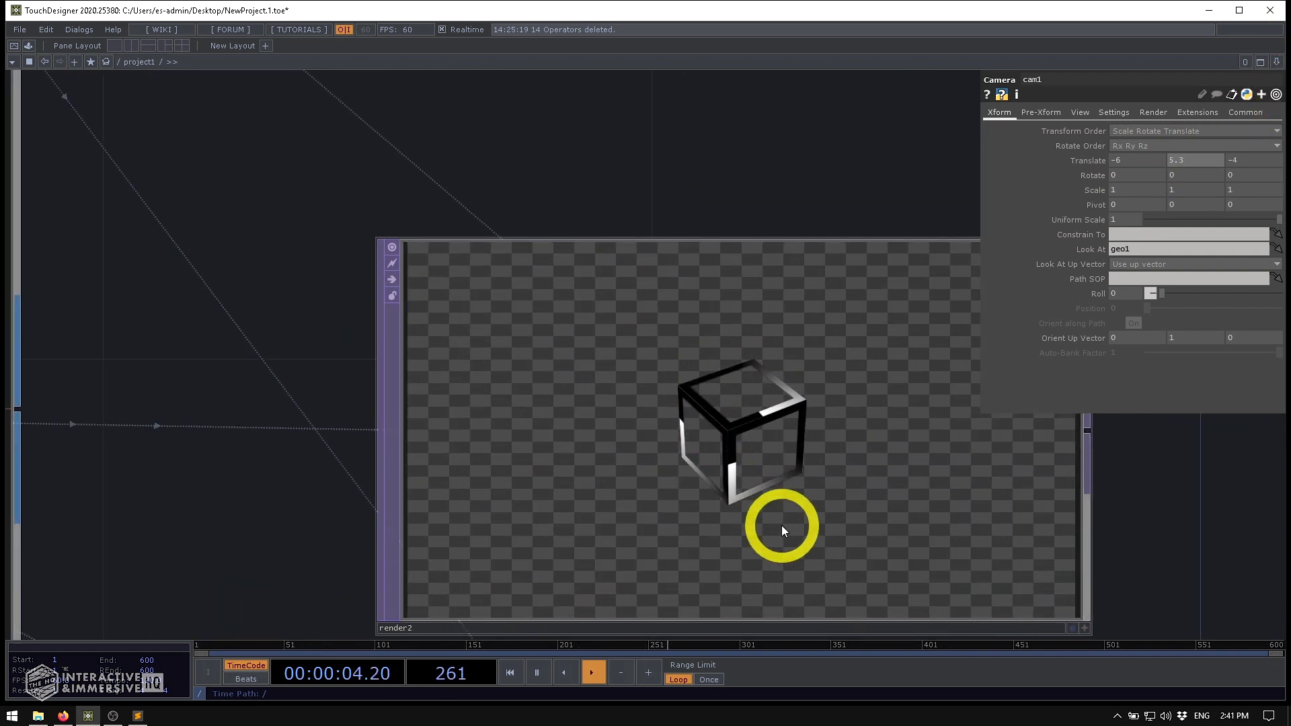
scroll(781, 522, "down", 6)
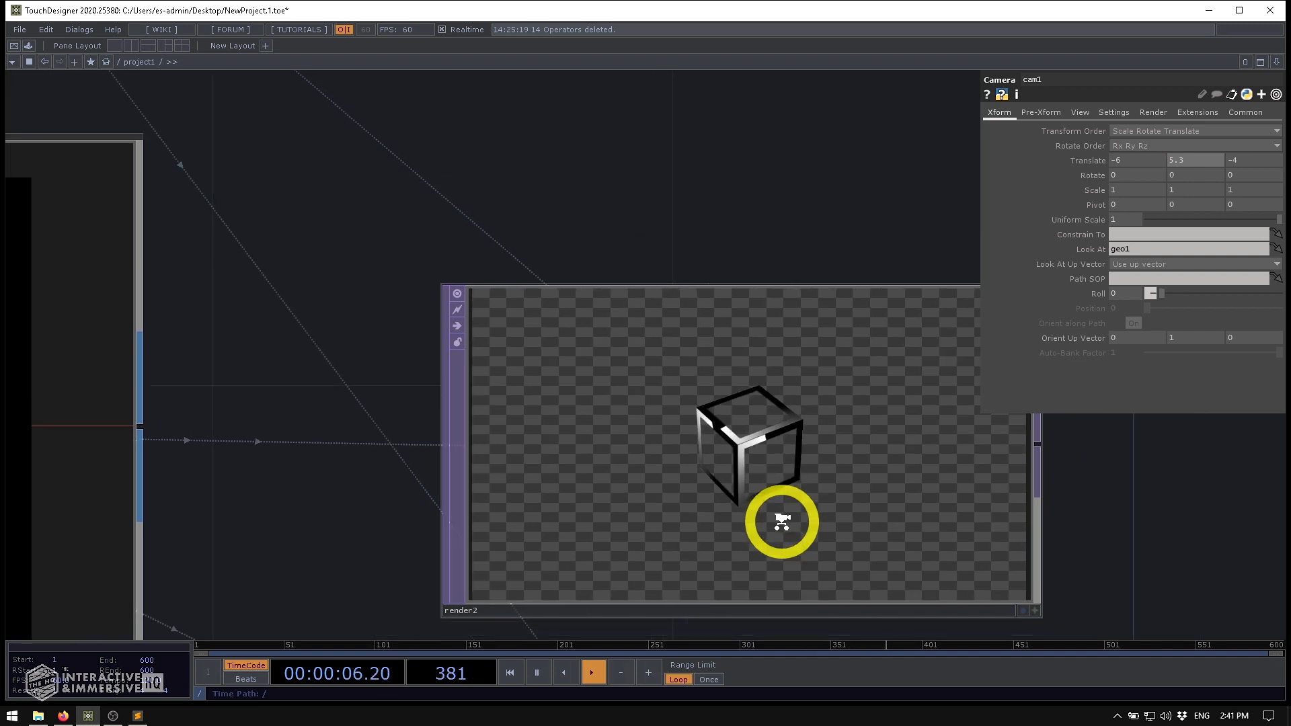
- Review how null1's tile grid relates to the layout1 outlines and trace them through over1 and null3 to constant1
left_click_drag(624, 524, 628, 81)
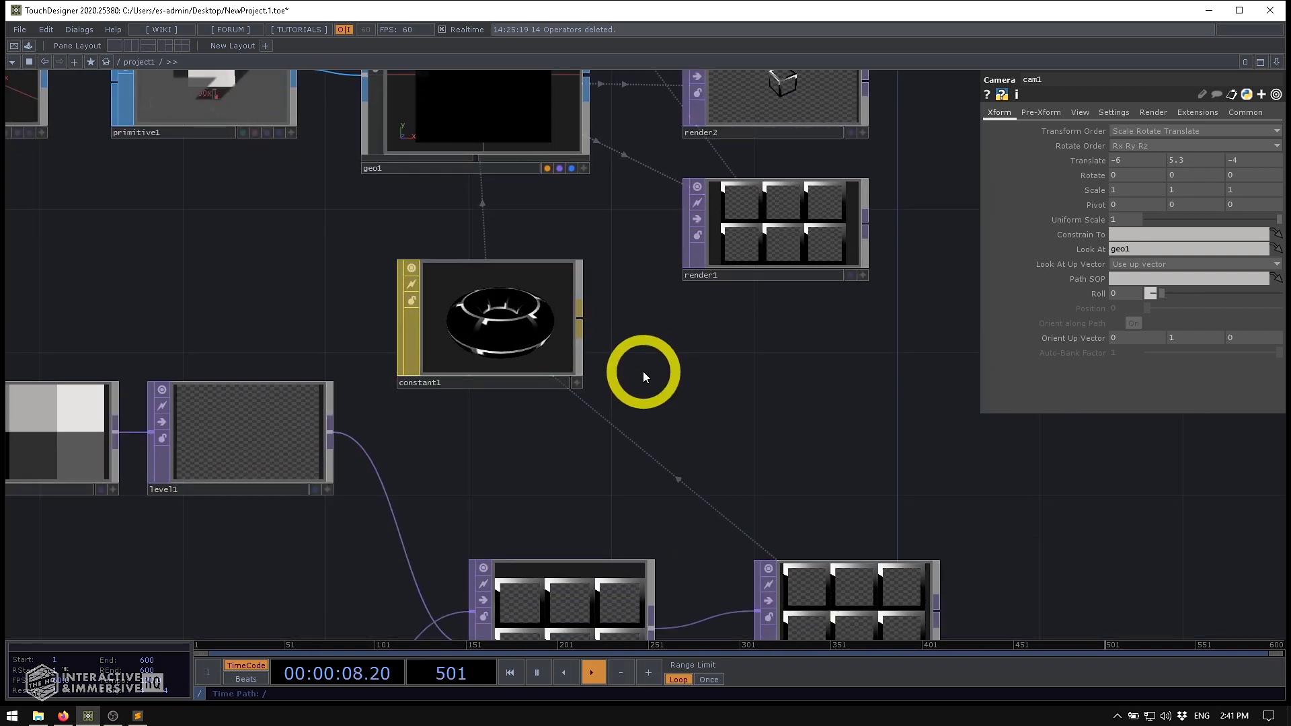
scroll(643, 373, "down", 1)
scroll(643, 372, "down", 1)
left_click_drag(723, 339, 827, 195)
left_click_drag(20, 378, 272, 357)
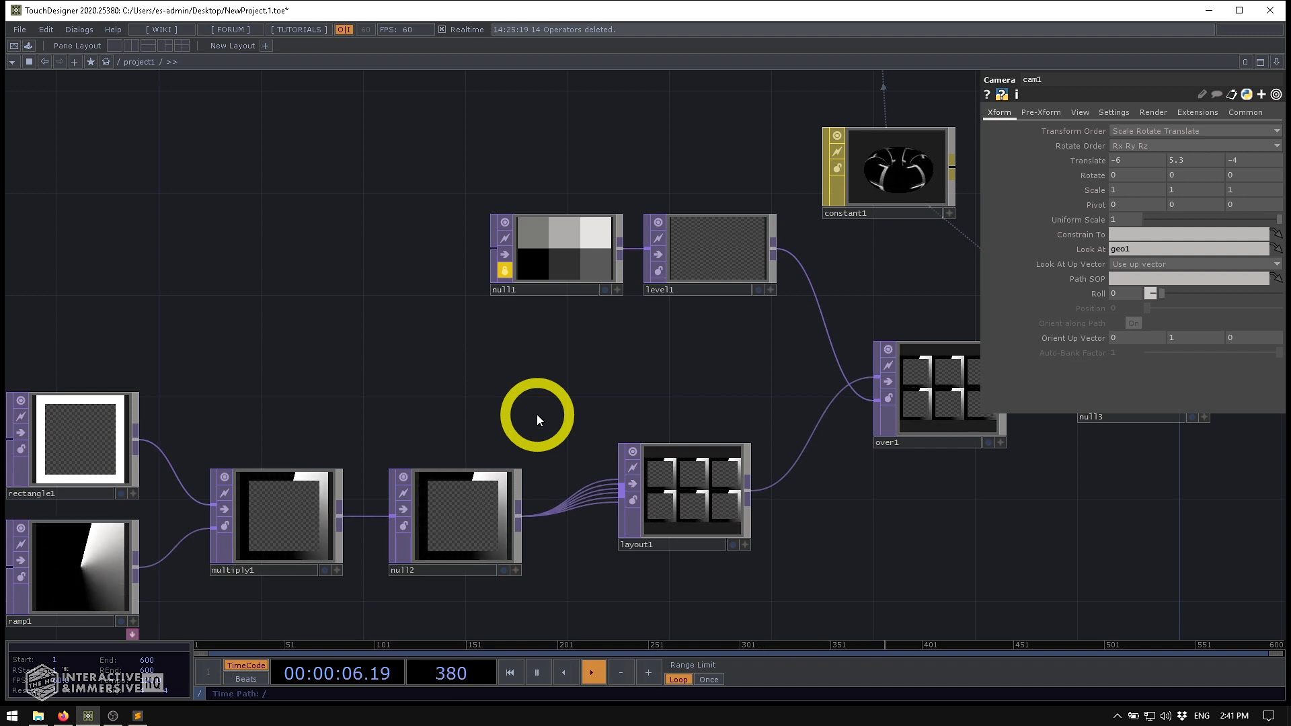
left_click(541, 263)
scroll(531, 249, "up", 3)
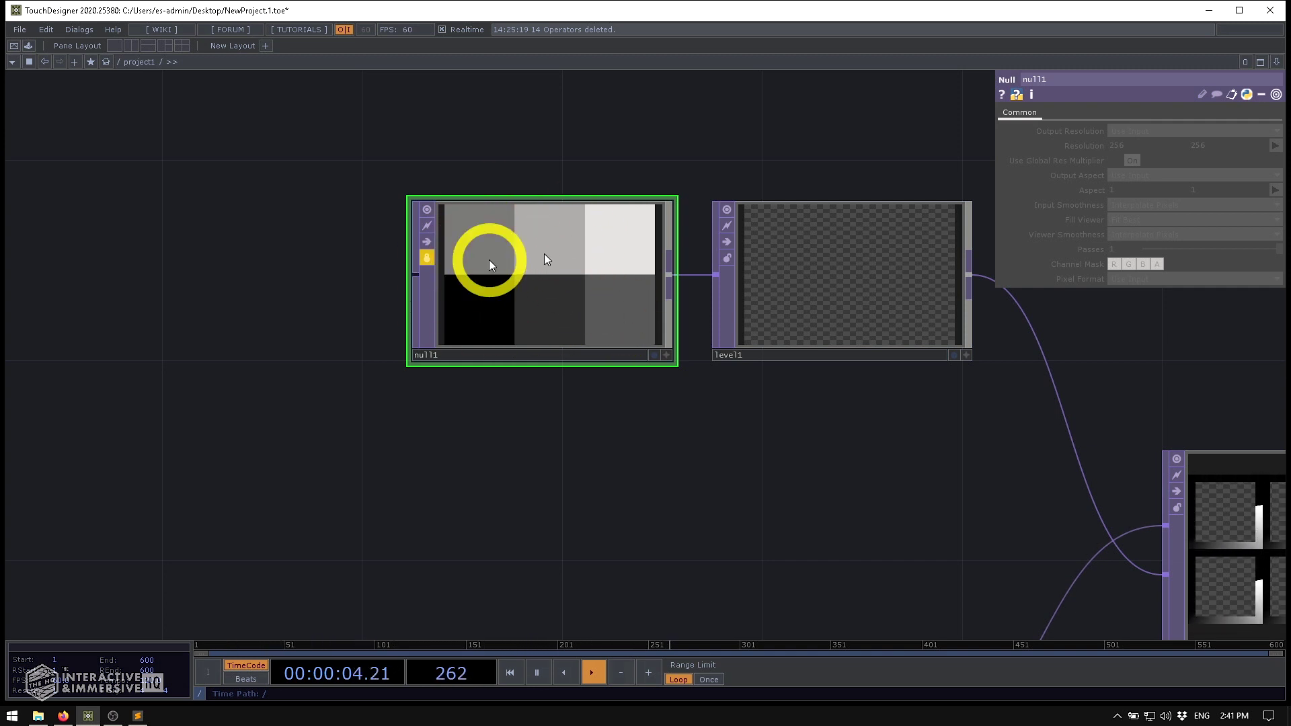
scroll(588, 265, "down", 5)
left_click_drag(557, 317, 492, 485)
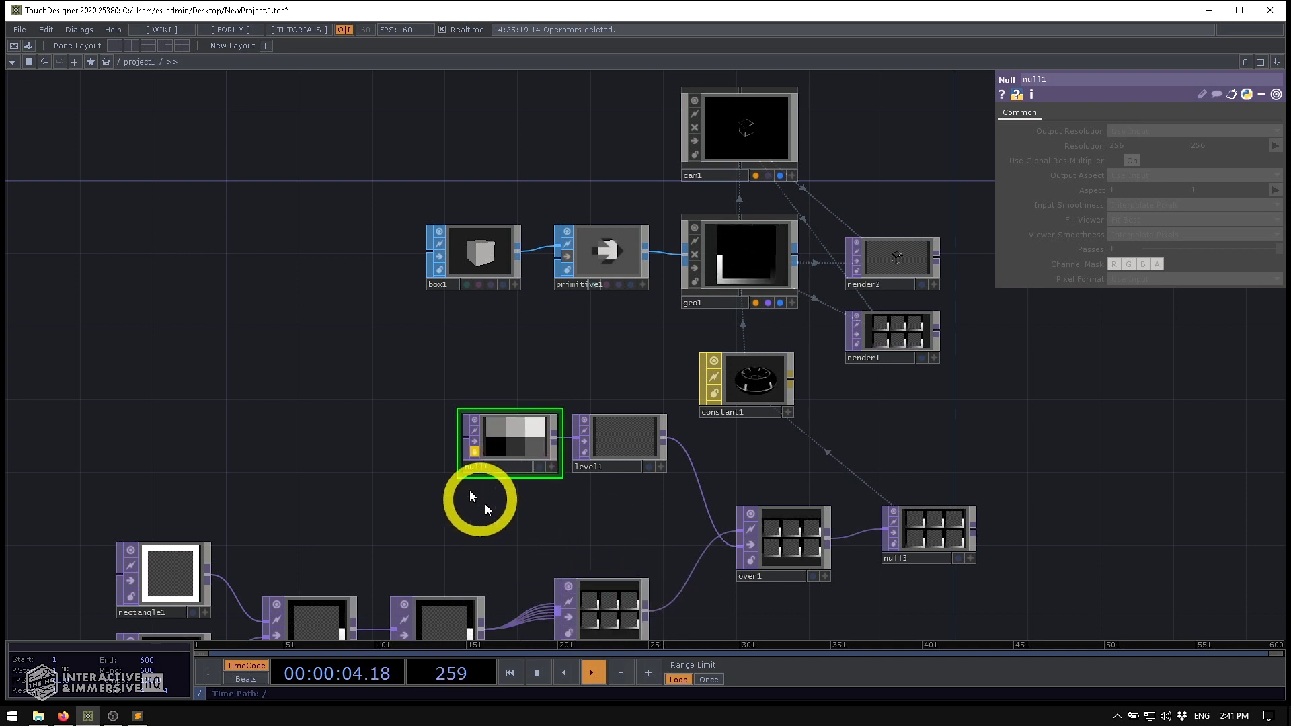
scroll(495, 495, "up", 4)
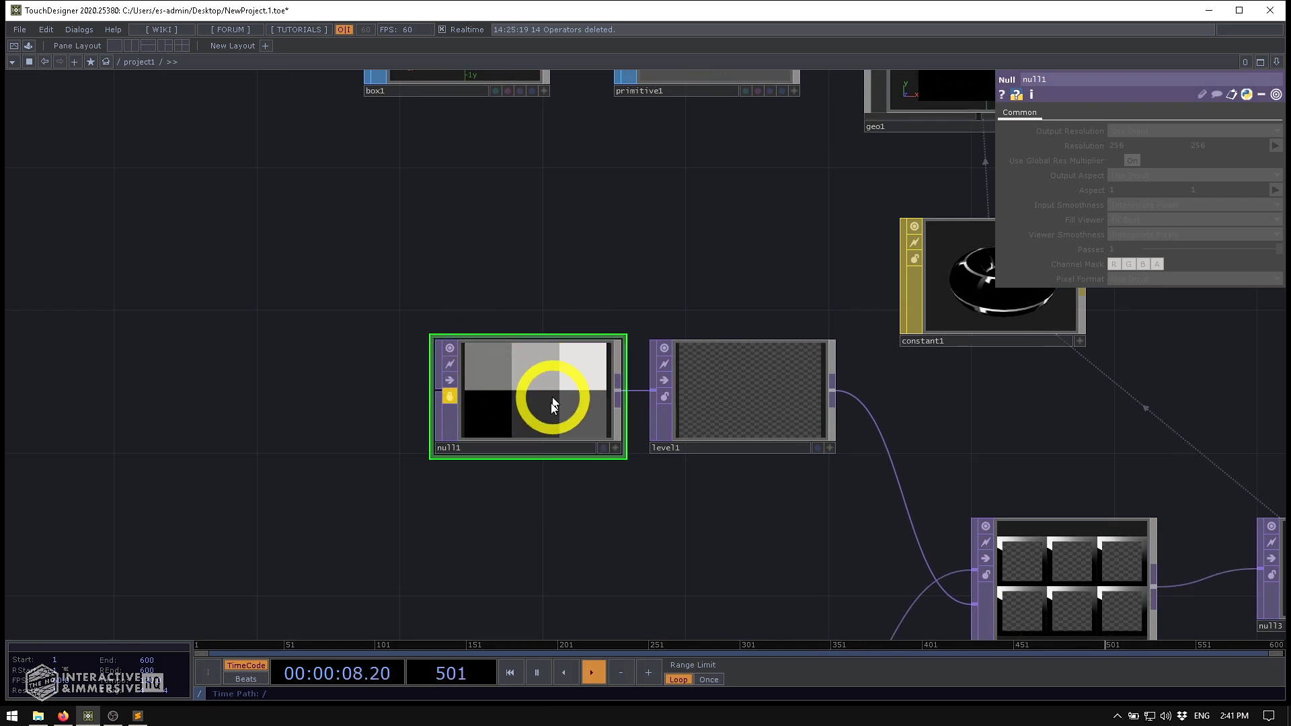
left_click_drag(537, 469, 127, 286)
left_click(912, 379)
left_click_drag(848, 304, 910, 485)
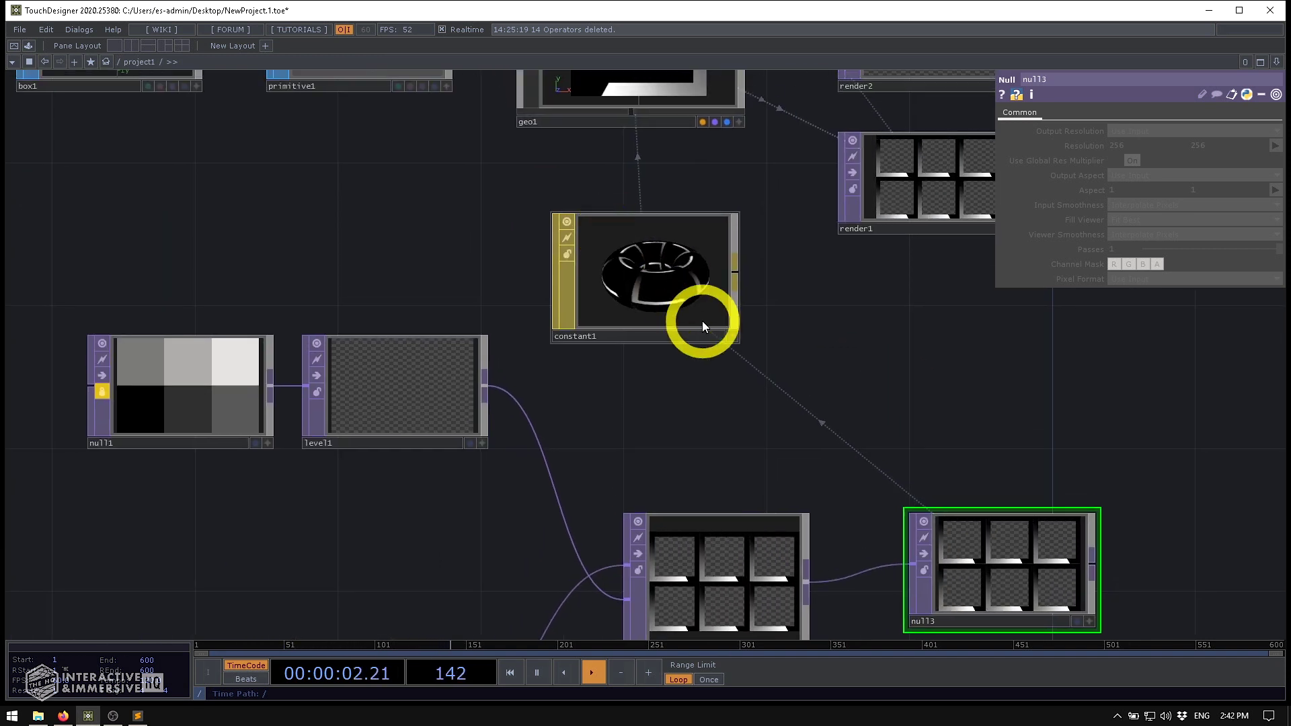
left_click_drag(225, 464, 444, 368)
left_click_drag(677, 454, 534, 301)
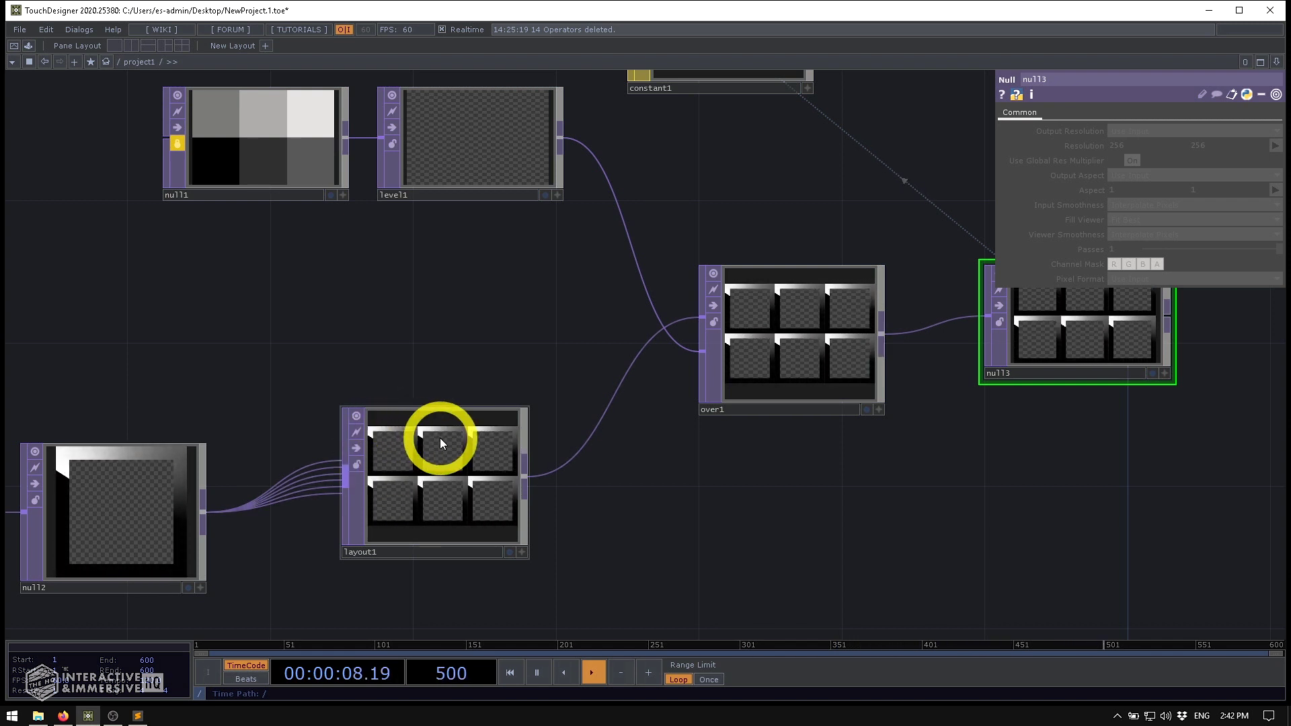
- Add a Movie File In TOP below null1 and move layout1 down to make room for it
scroll(546, 281, "down", 5)
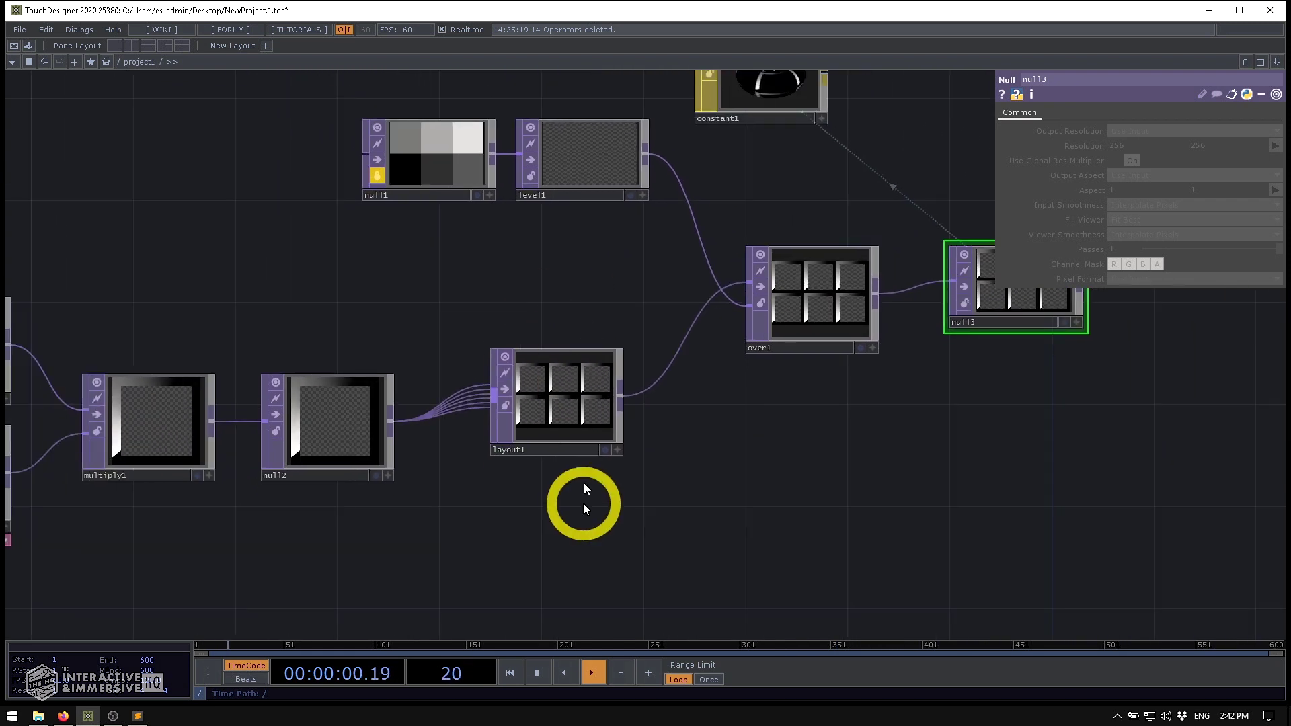
key("Tab")
type("movie")
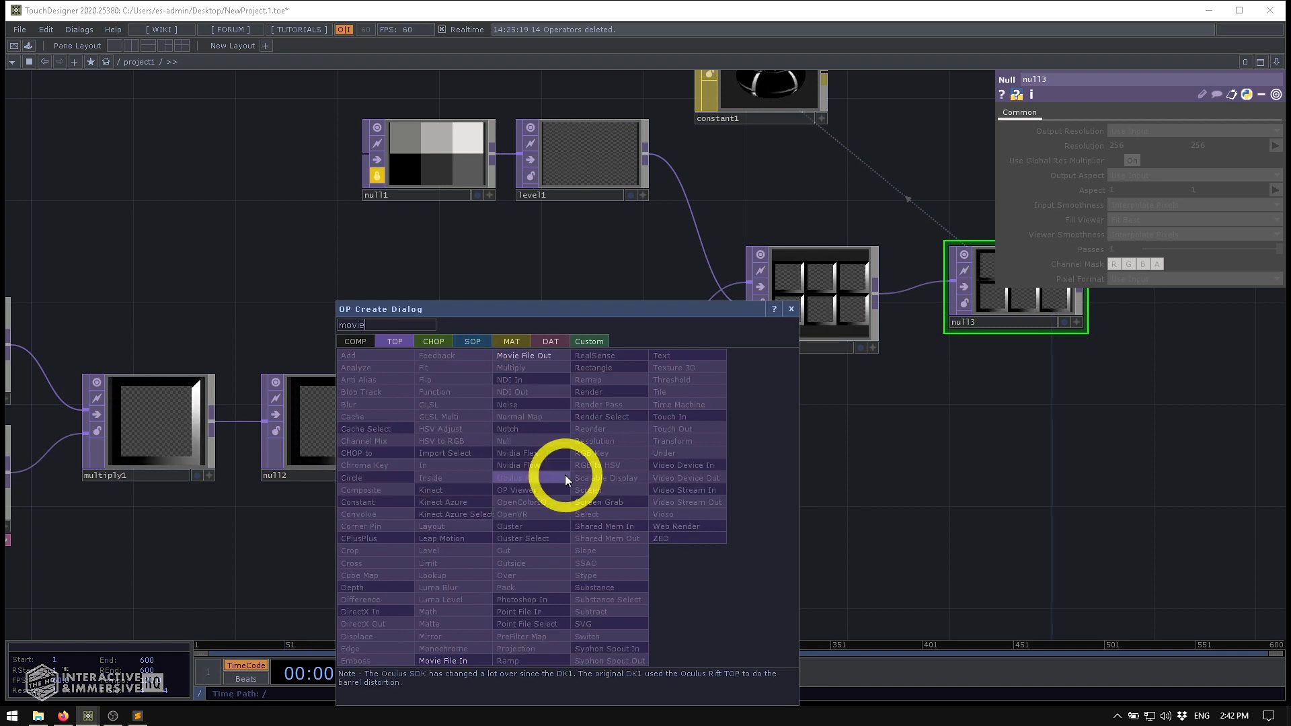
left_click(449, 661)
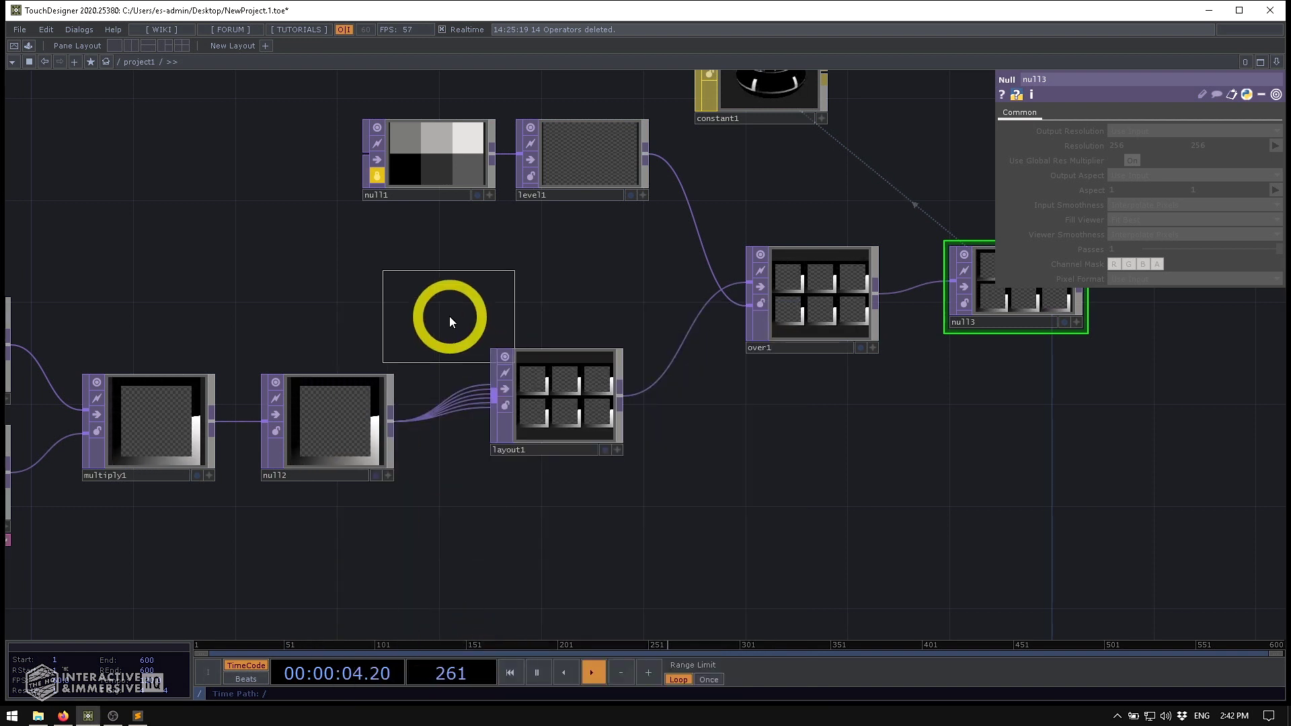
left_click(441, 290)
left_click_drag(553, 401, 554, 452)
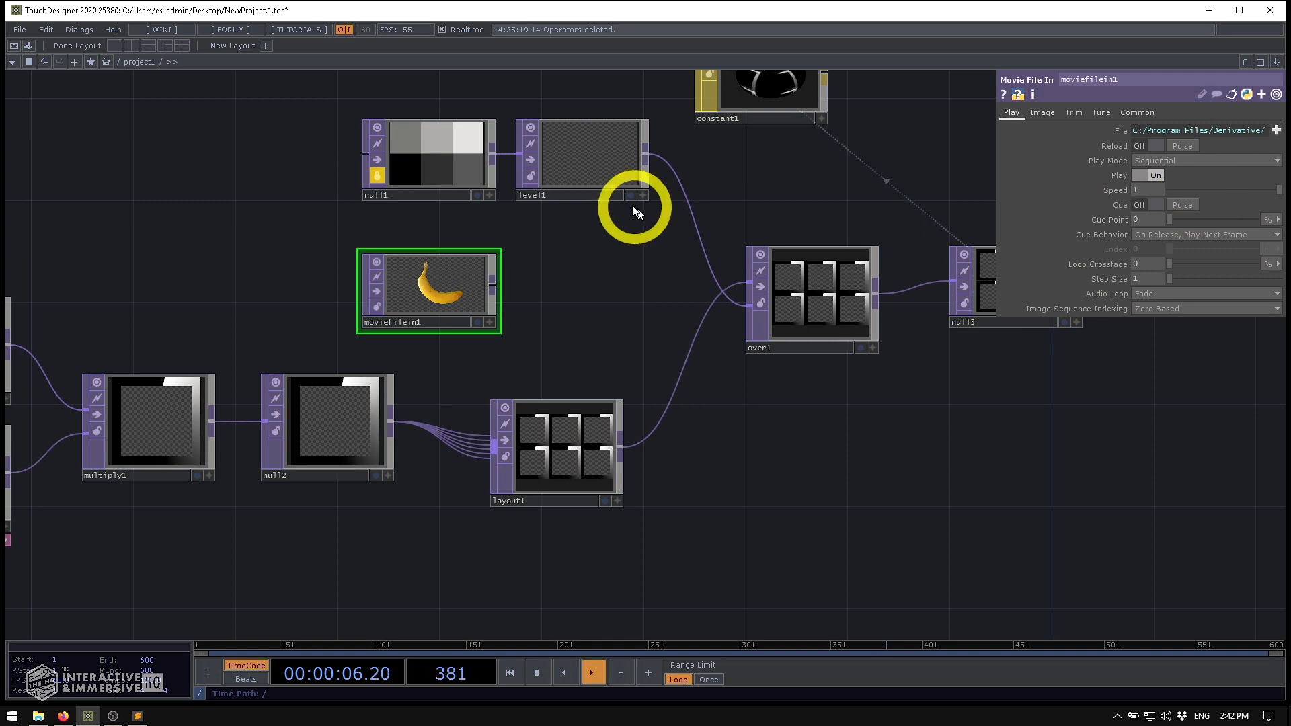
- Connect moviefilein1 to over1's first input in place of layout1
left_click(493, 285)
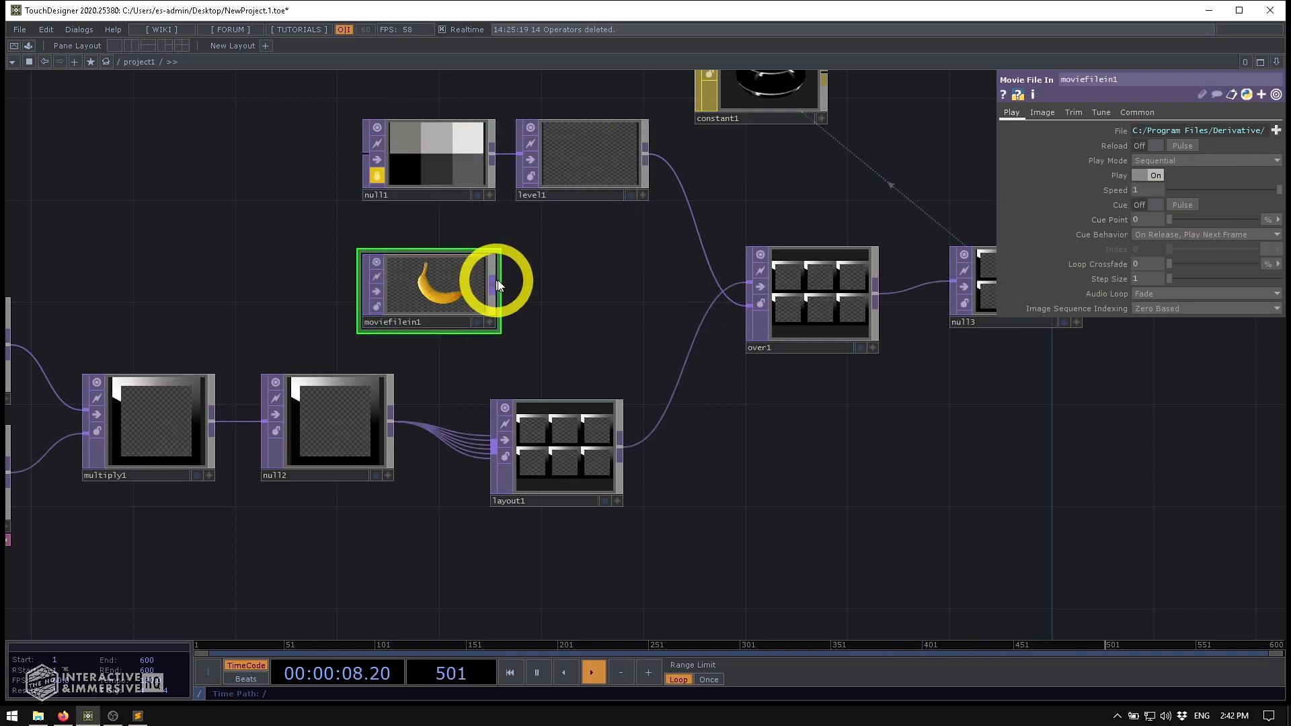
left_click(743, 286)
scroll(894, 256, "up", 3)
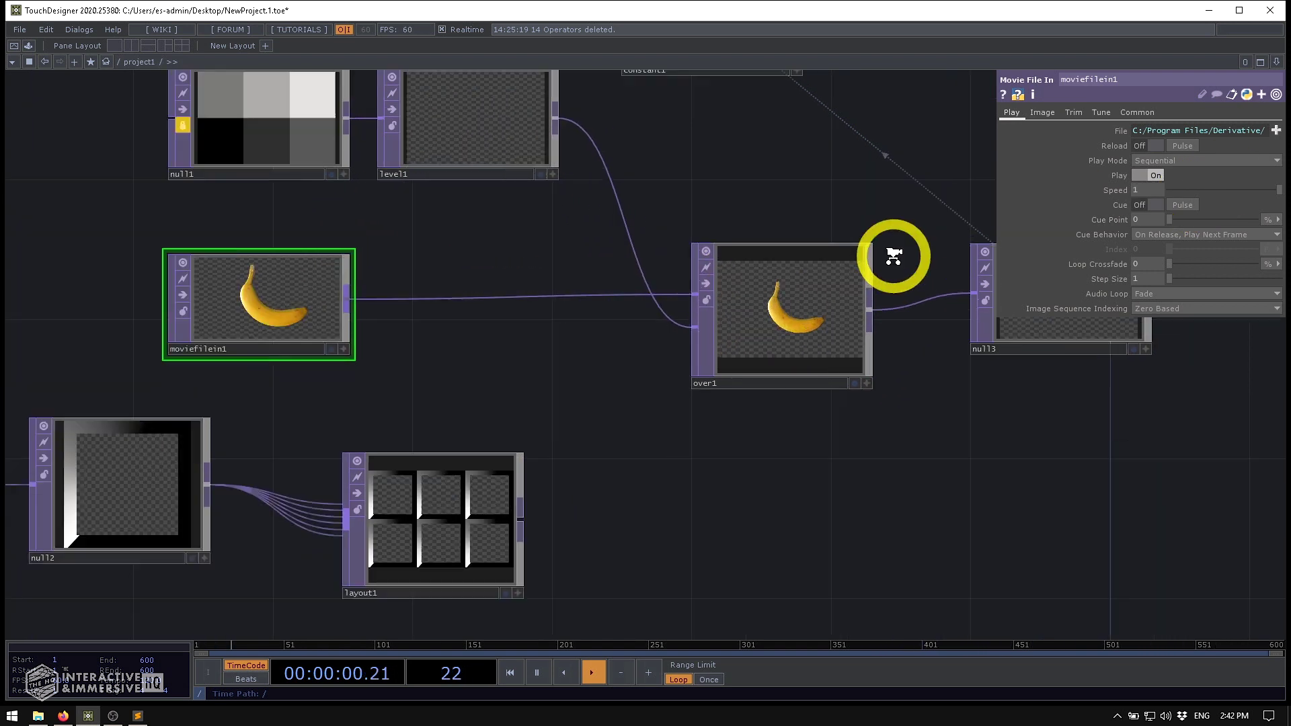
- Make geo1's viewer active and orbit the box to examine how the banana image maps onto its faces
left_click_drag(814, 221, 680, 531)
left_click_drag(861, 101, 737, 409)
scroll(729, 285, "down", 3)
scroll(741, 204, "up", 1)
left_click(432, 241)
key("a")
left_click_drag(507, 194, 498, 238)
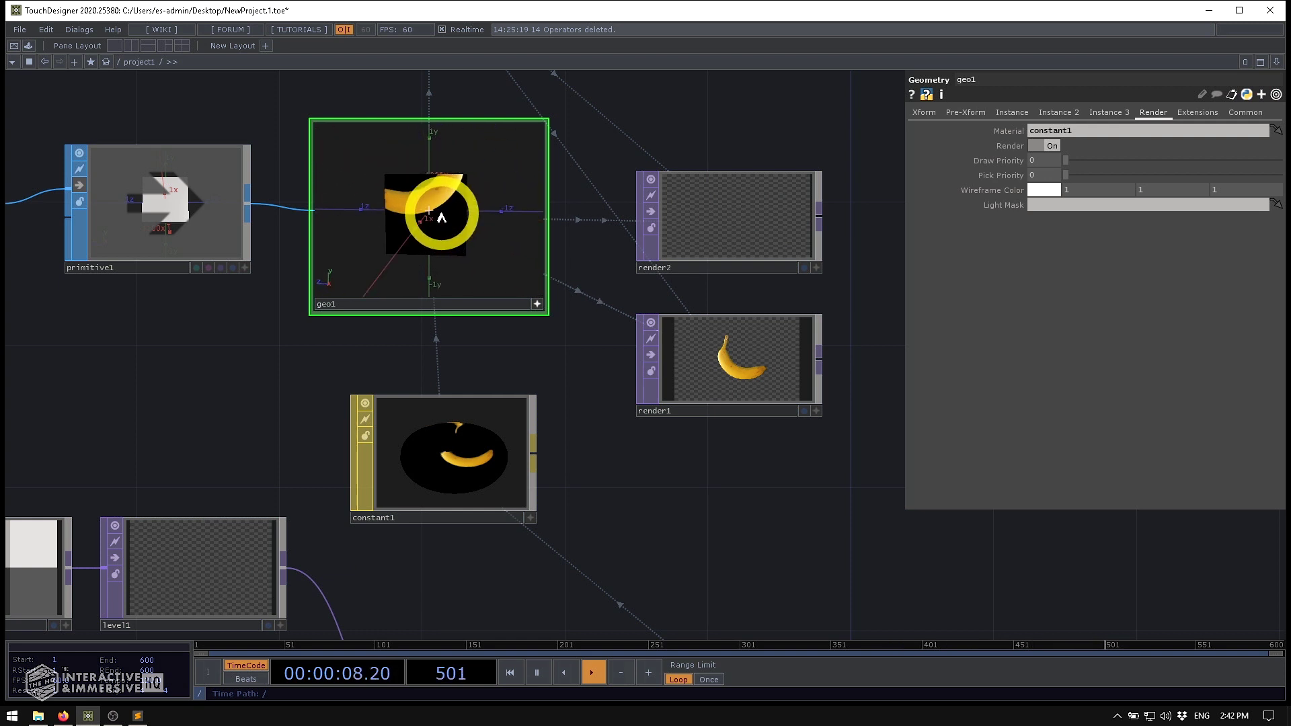
left_click_drag(434, 186, 504, 212)
left_click_drag(613, 507, 636, 188)
- Compare null1's tile grid with the full-frame image in moviefilein1 and review the whole network
left_click_drag(386, 503, 697, 384)
left_click(249, 195)
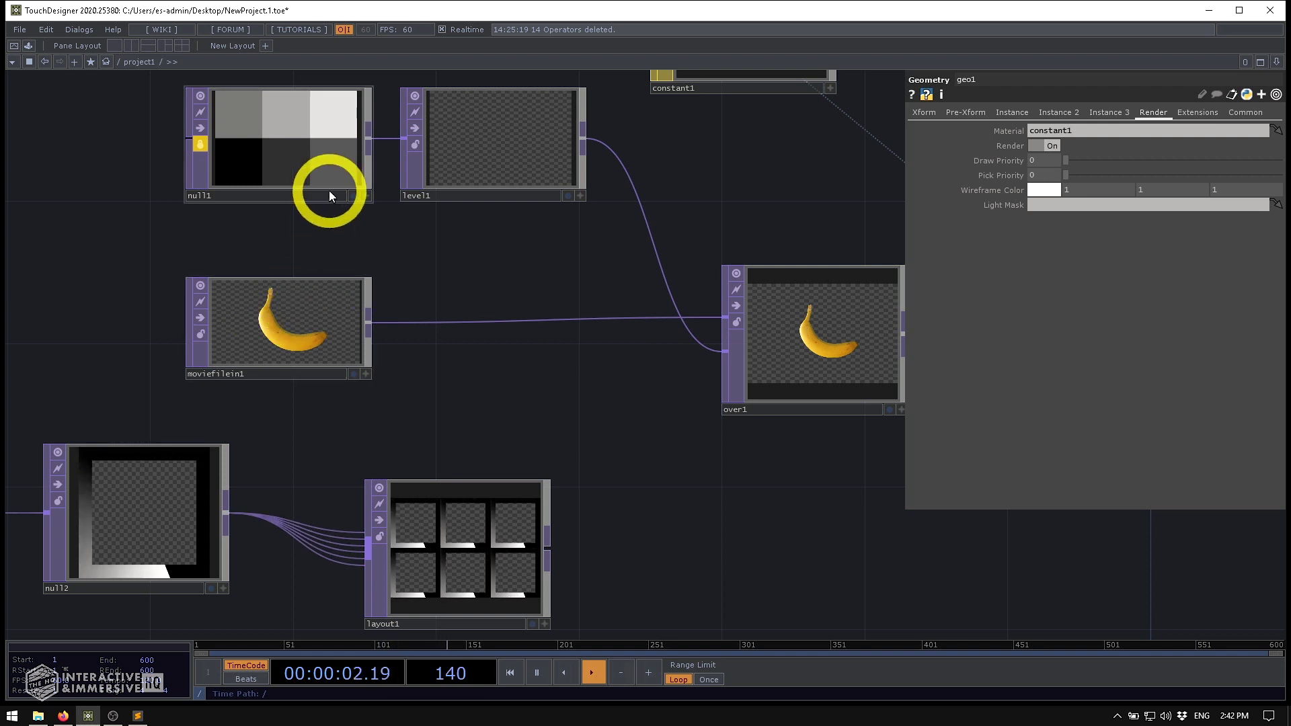
left_click_drag(743, 180, 577, 455)
left_click_drag(708, 307, 645, 454)
left_click_drag(527, 311, 494, 339)
left_click_drag(271, 433, 433, 197)
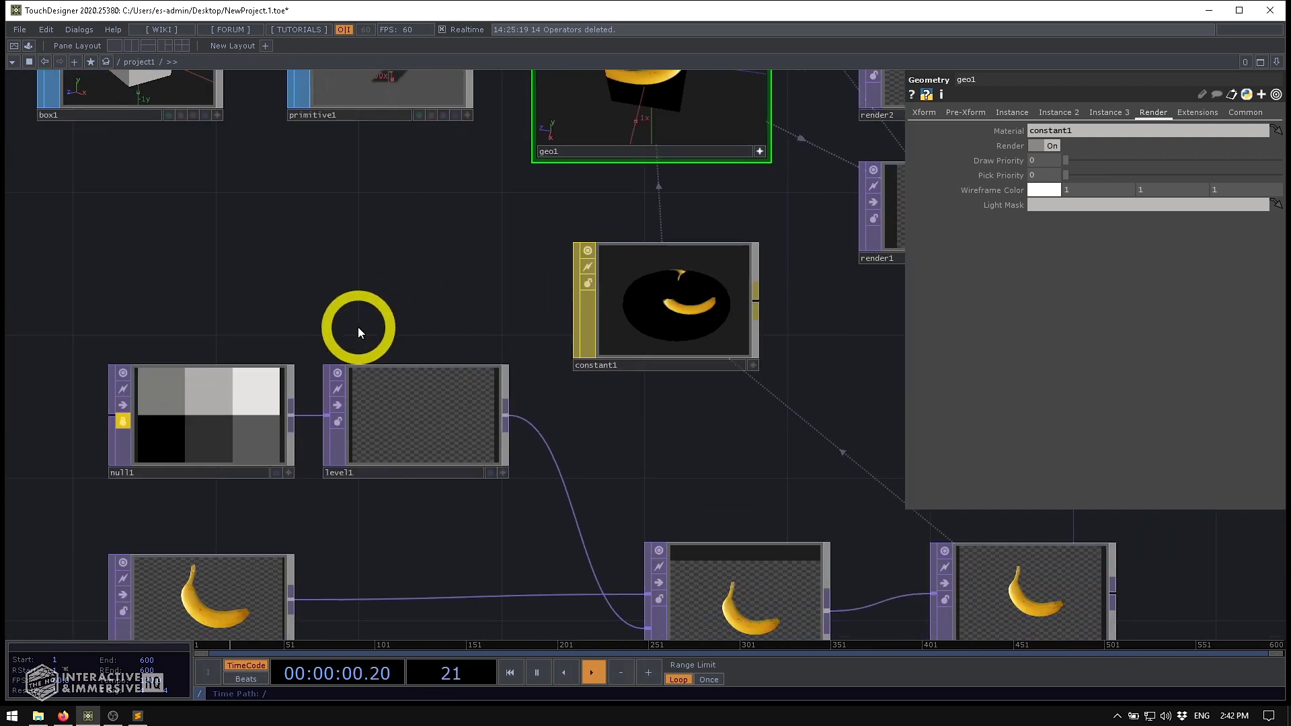
scroll(357, 327, "down", 6)
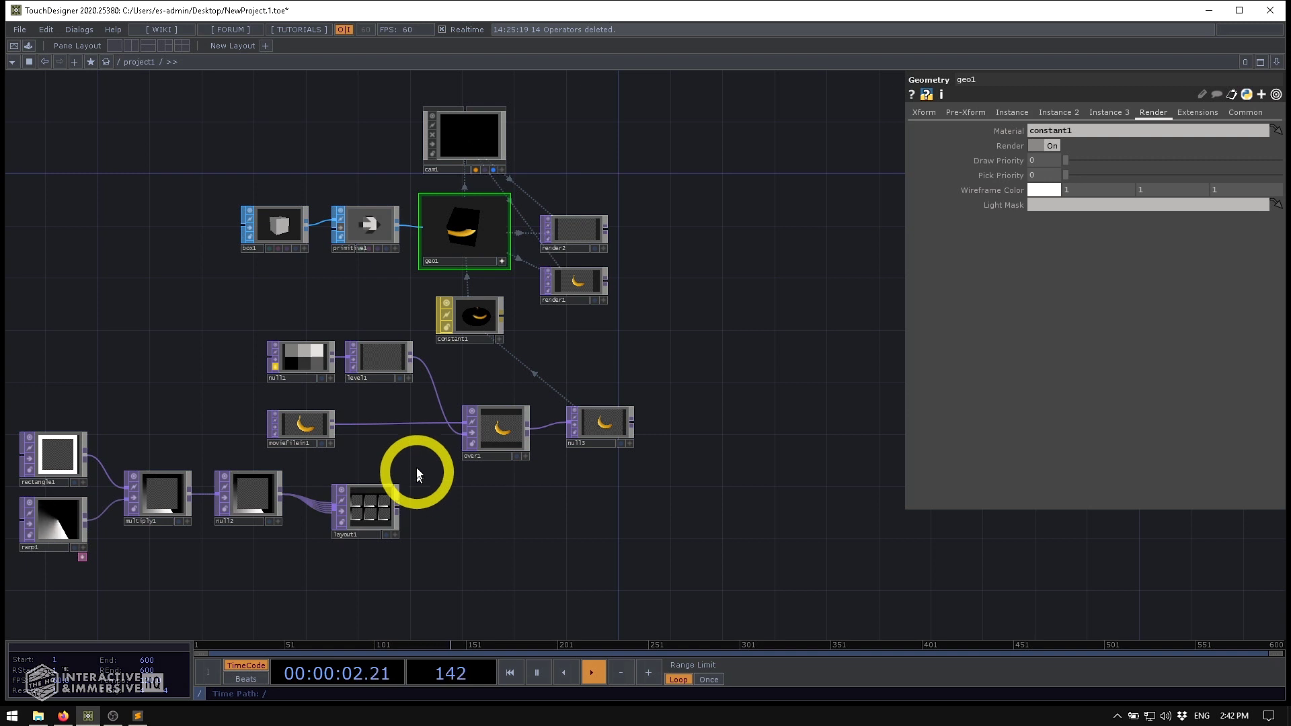